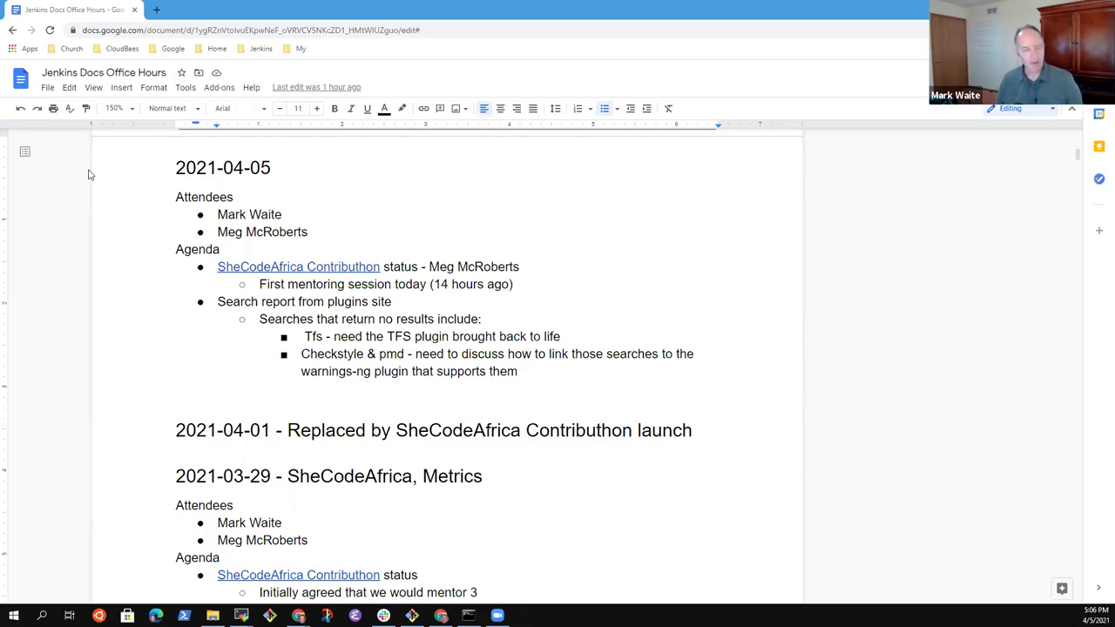
# Step: Review the SheCodeAfrica and 'Search report from plugins site' agenda lines
pyautogui.click(246, 231)
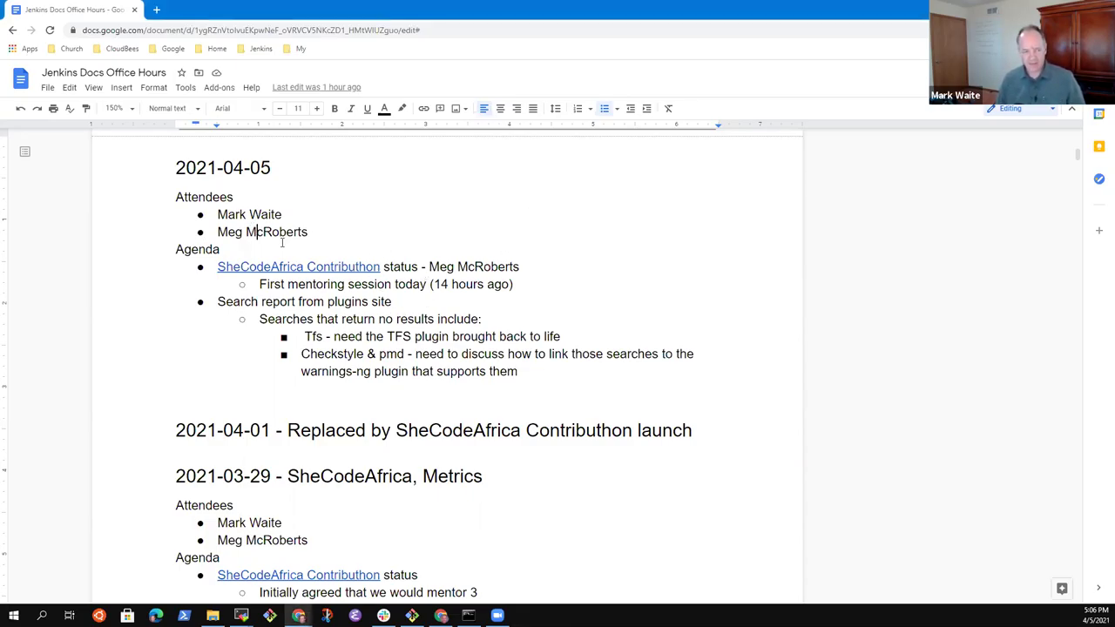
pyautogui.press('Down')
pyautogui.press('Down')
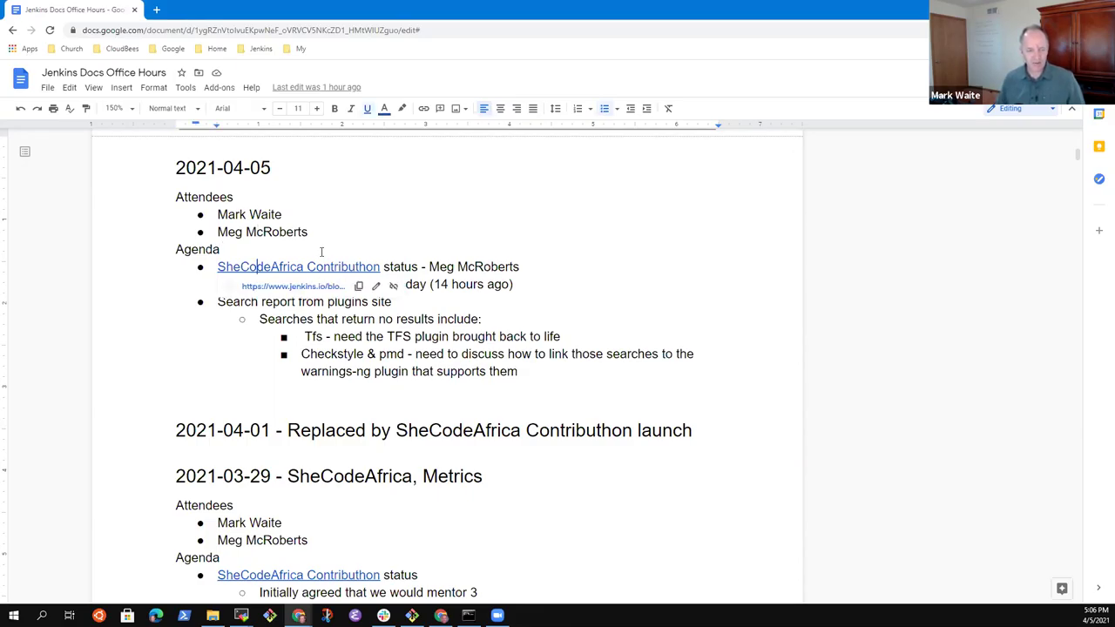
pyautogui.press('Home')
pyautogui.hotkey('shift', 'End')
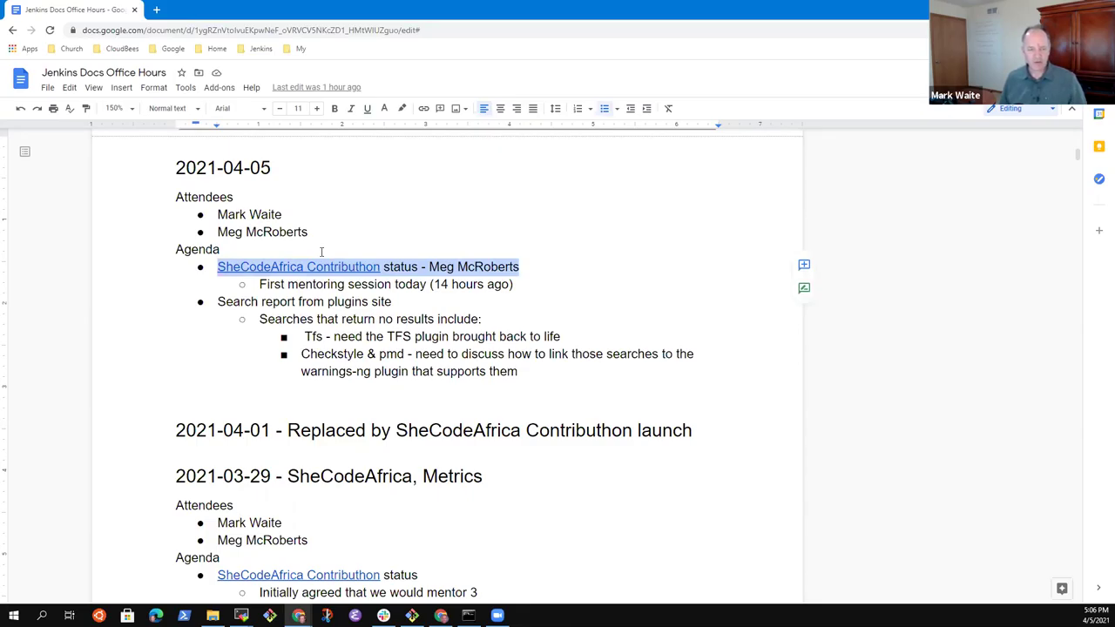
pyautogui.press('Down')
pyautogui.press('Down')
pyautogui.press('Down')
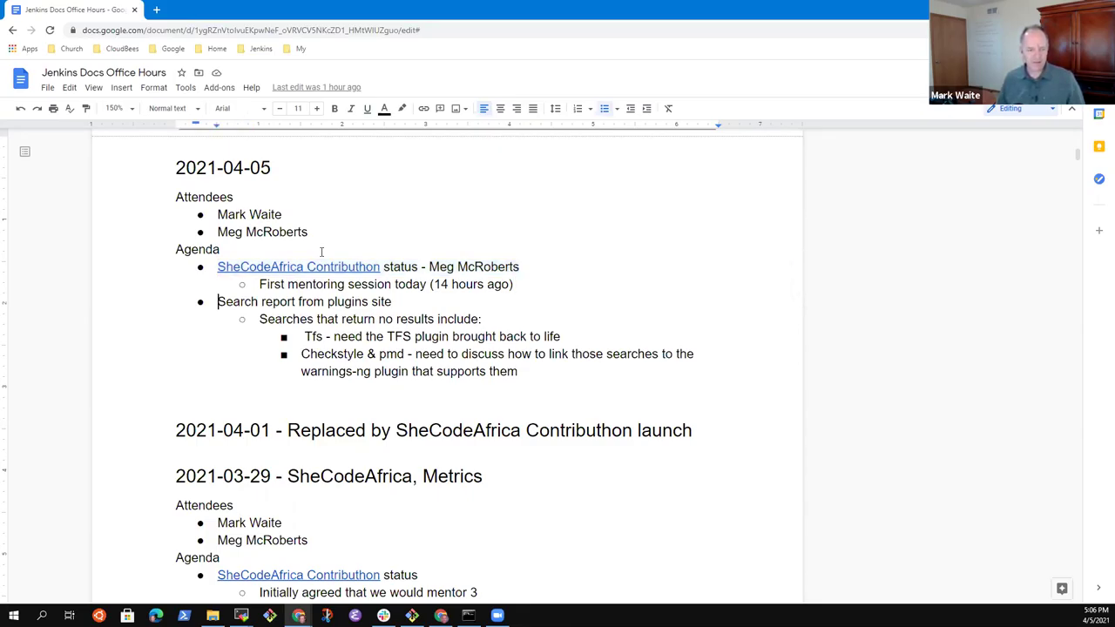
pyautogui.press('Up')
pyautogui.press('Home')
pyautogui.hotkey('shift', 'End')
pyautogui.press('Down')
pyautogui.press('Down')
pyautogui.press('Down')
pyautogui.press('Down')
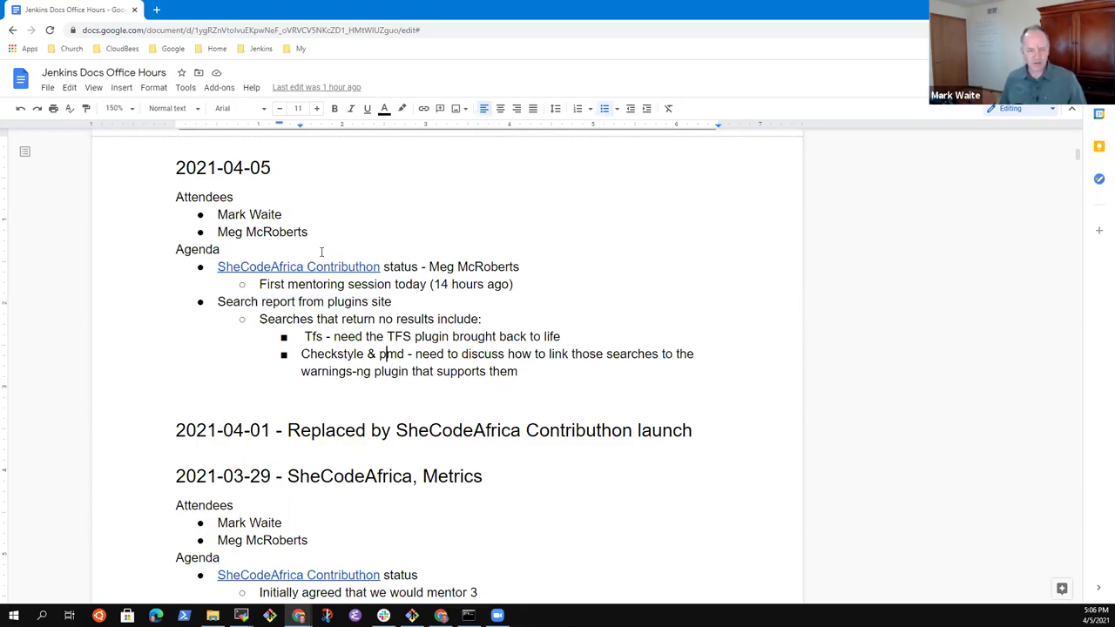
# Step: Start a new top-level agenda bullet below the Checkstyle & pmd note
pyautogui.press('Down')
pyautogui.press('Down')
pyautogui.press('Up')
pyautogui.press('End')
pyautogui.press('Return')
pyautogui.hotkey('shift', 'Tab')
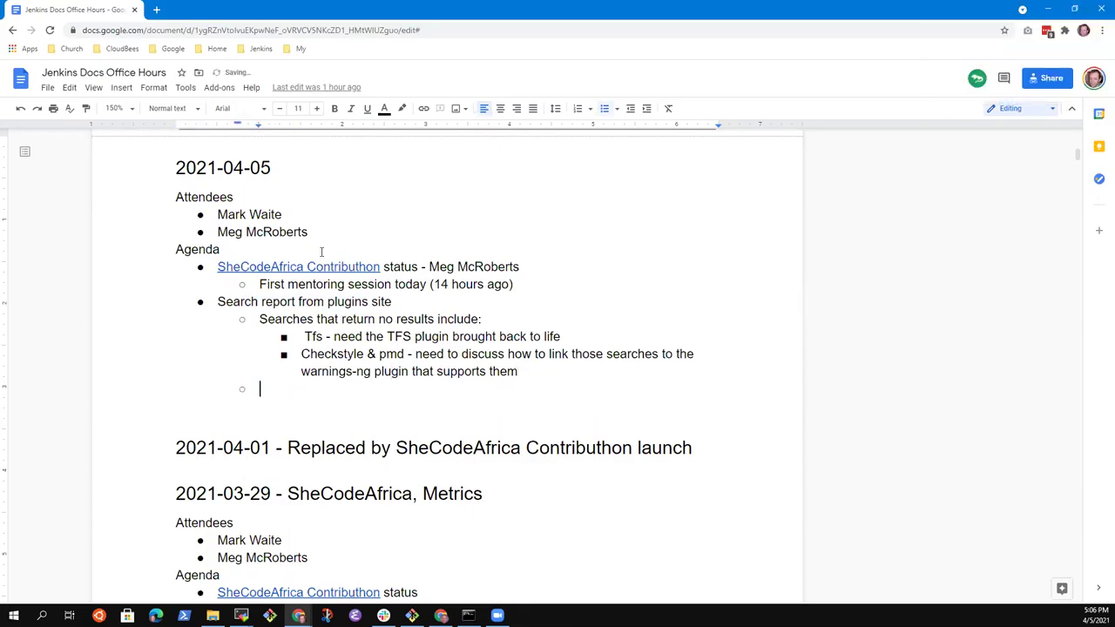
pyautogui.hotkey('shift', 'Tab')
# Step: Type the item 'Blog post draft' followed by its owner's name, fixing typos
pyautogui.write('B')
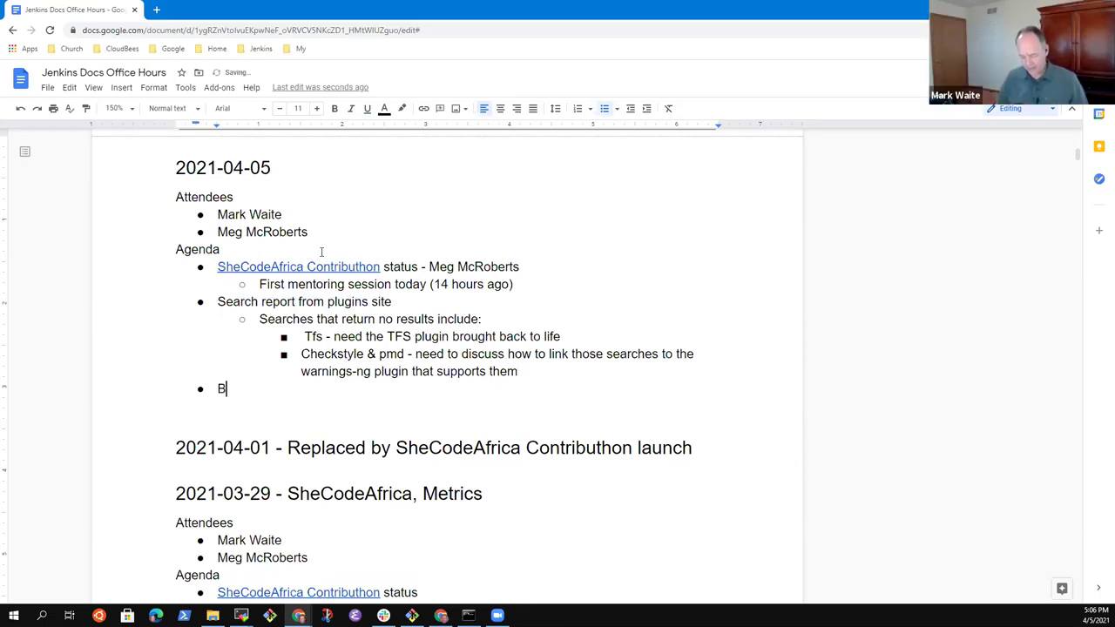
pyautogui.write('log post drafts')
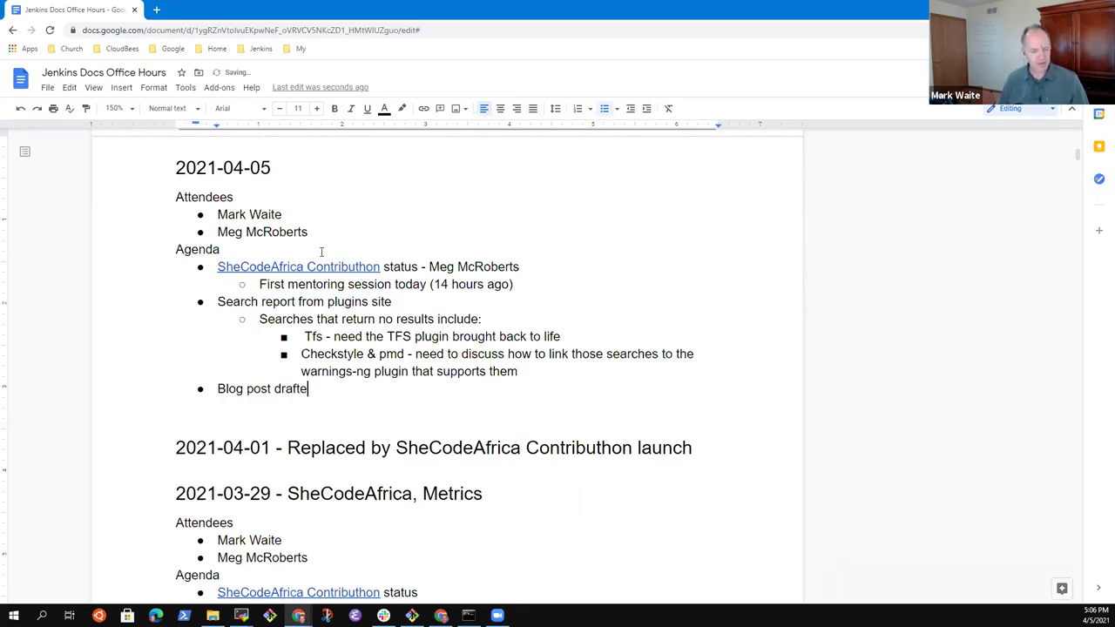
pyautogui.press('BackSpace')
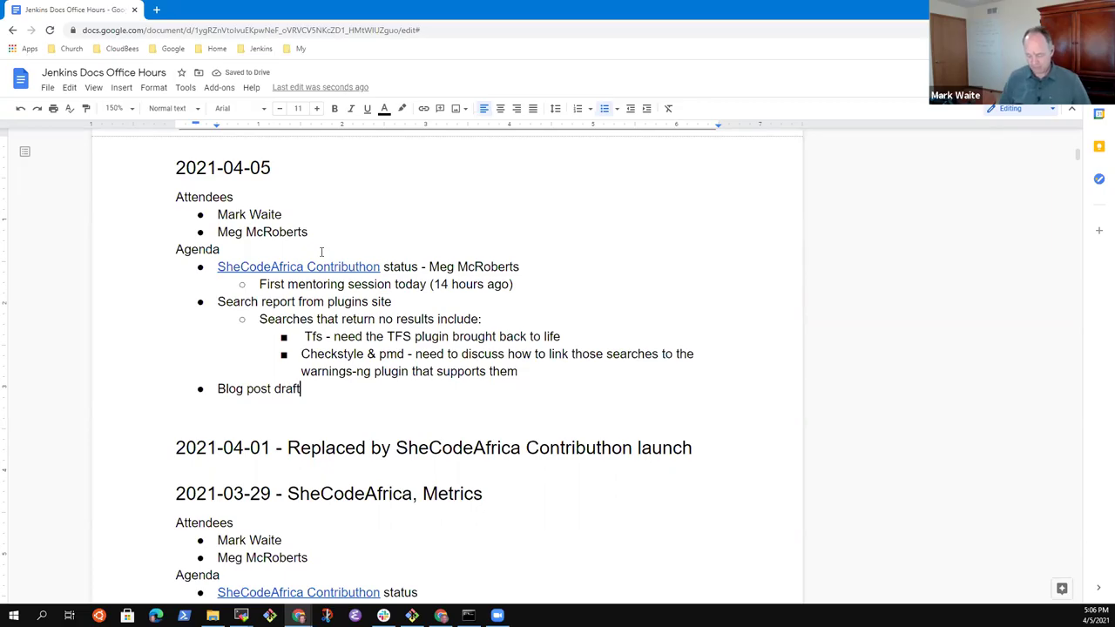
pyautogui.write('- Makr Wa')
pyautogui.press('BackSpace')
pyautogui.press('BackSpace')
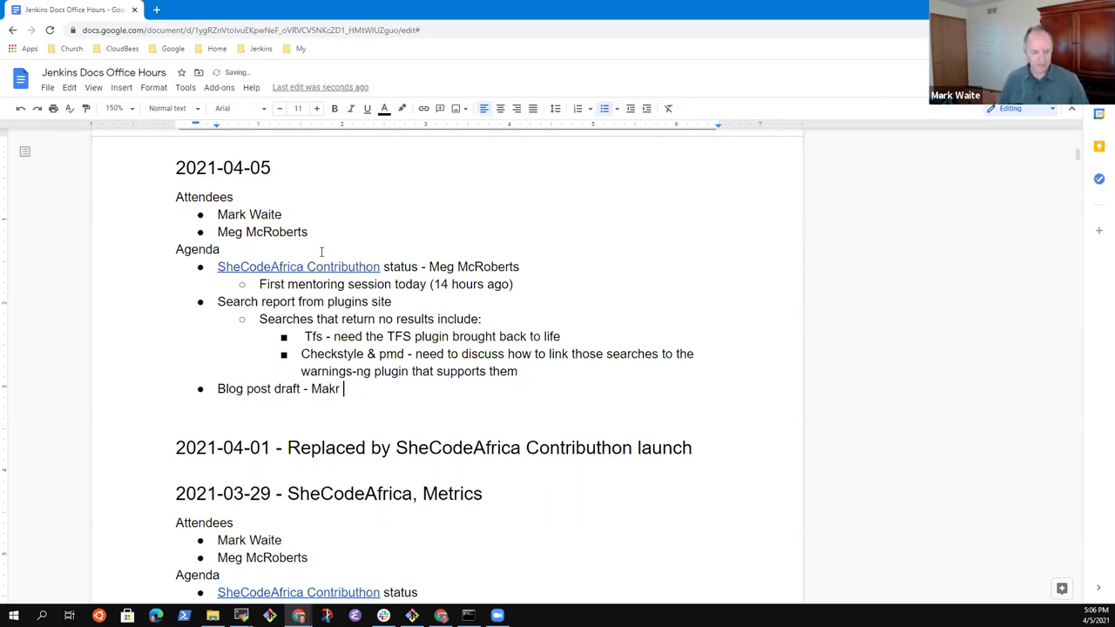
pyautogui.press('BackSpace')
pyautogui.press('BackSpace')
pyautogui.press('BackSpace')
pyautogui.press('BackSpace')
pyautogui.write('akr W')
pyautogui.press('BackSpace')
pyautogui.press('BackSpace')
pyautogui.press('BackSpace')
pyautogui.press('BackSpace')
pyautogui.write('r')
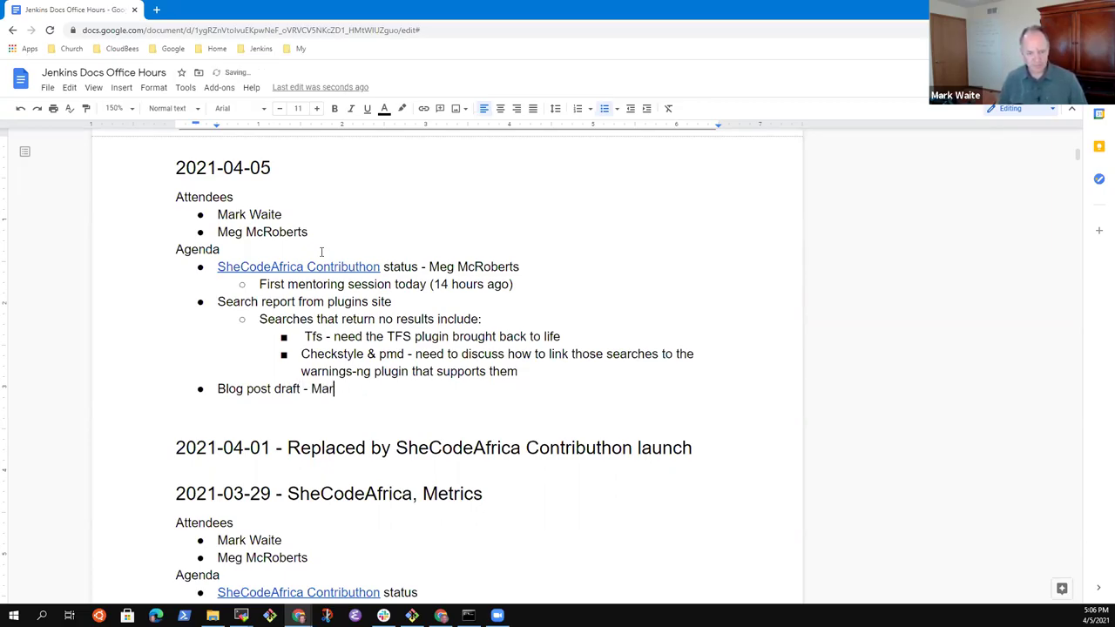
pyautogui.write('k Waite')
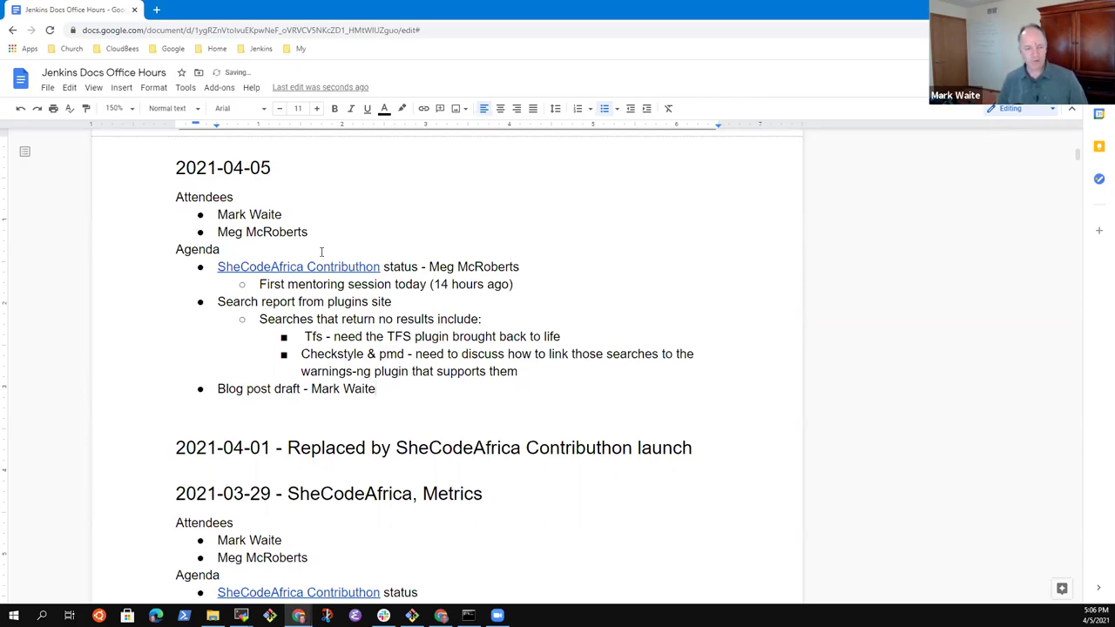
pyautogui.press('Up')
pyautogui.press('Up')
pyautogui.press('Up')
pyautogui.press('Up')
pyautogui.press('Up')
pyautogui.press('Up')
pyautogui.press('Up')
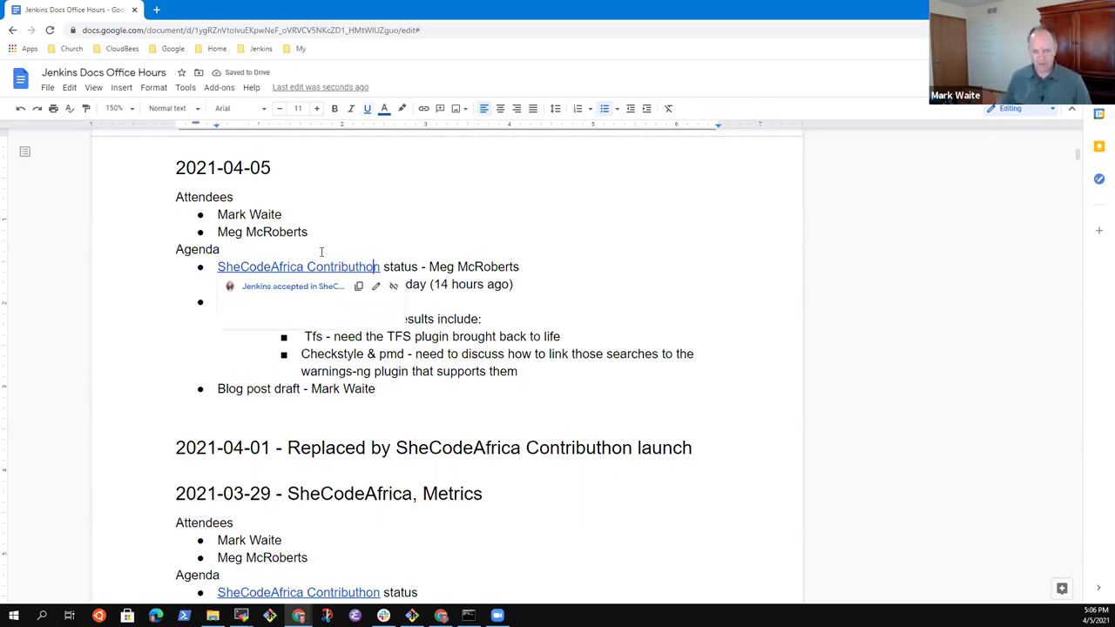
pyautogui.press('Home')
pyautogui.press('Down')
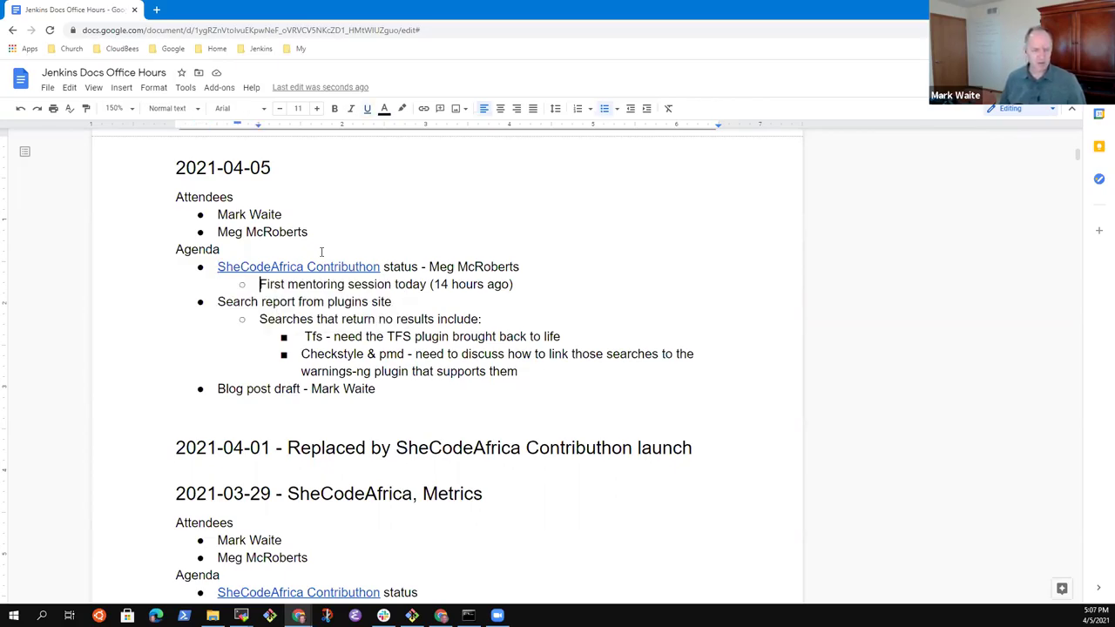
# Step: Add 'Participants reported they are making progress' below the mentoring session note
pyautogui.press('End')
pyautogui.press('Return')
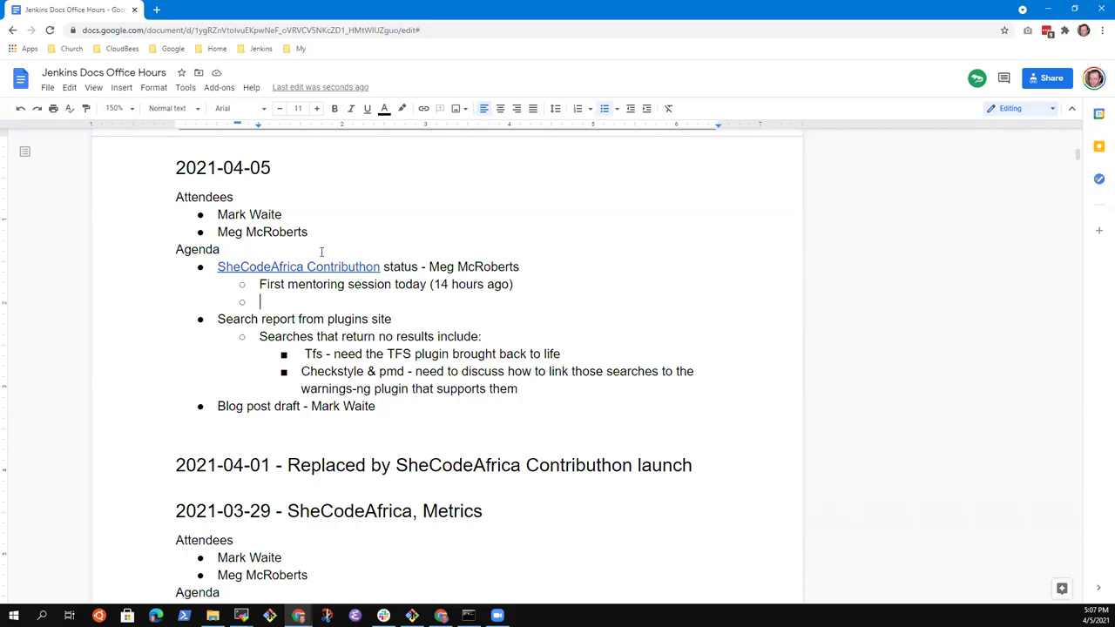
pyautogui.write('Participants ')
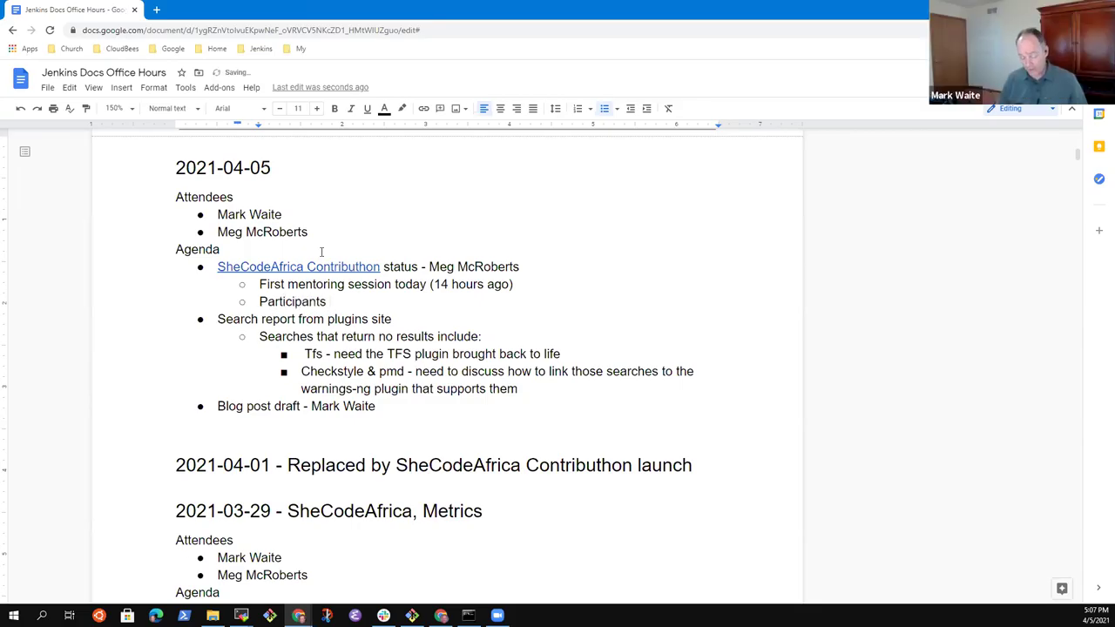
pyautogui.write('reportedf')
pyautogui.press('BackSpace')
pyautogui.press('BackSpace')
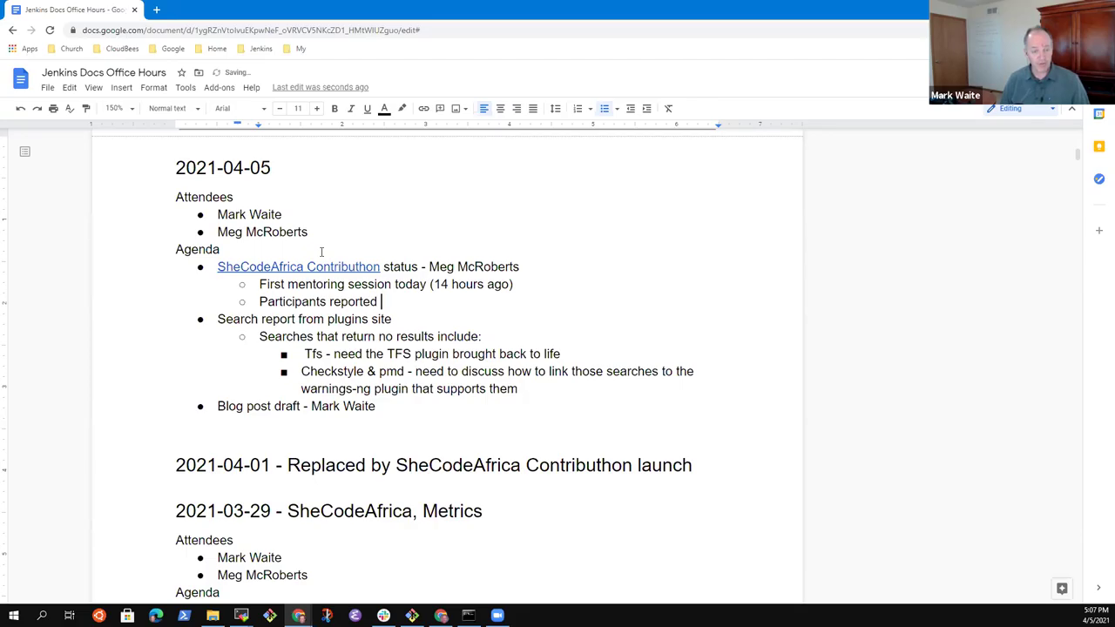
pyautogui.write('they ')
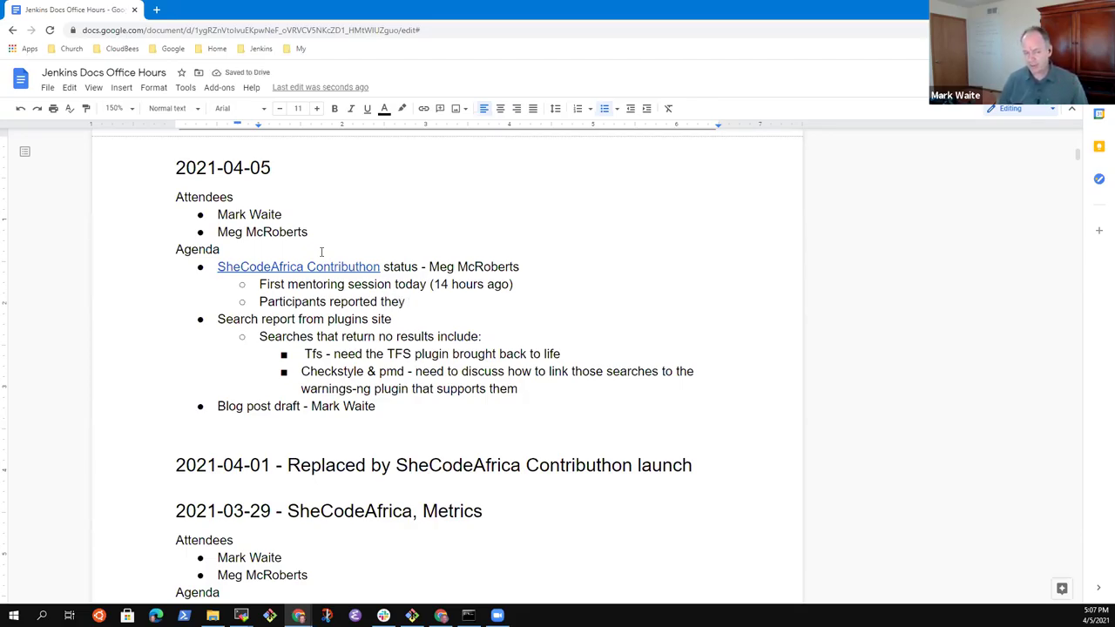
pyautogui.write('a')
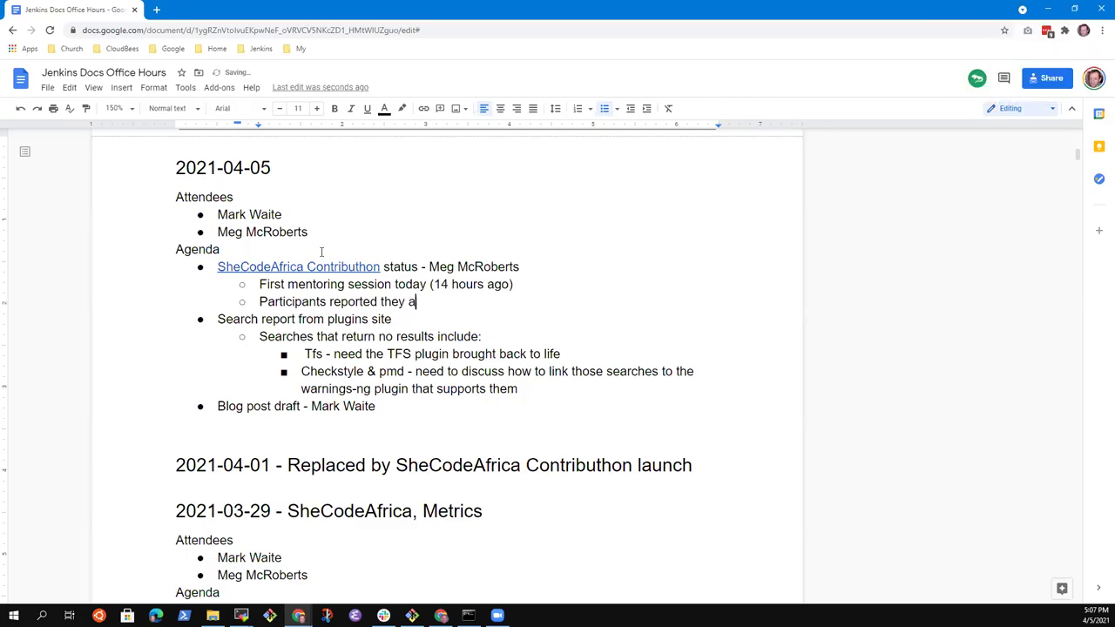
pyautogui.write('re making progress')
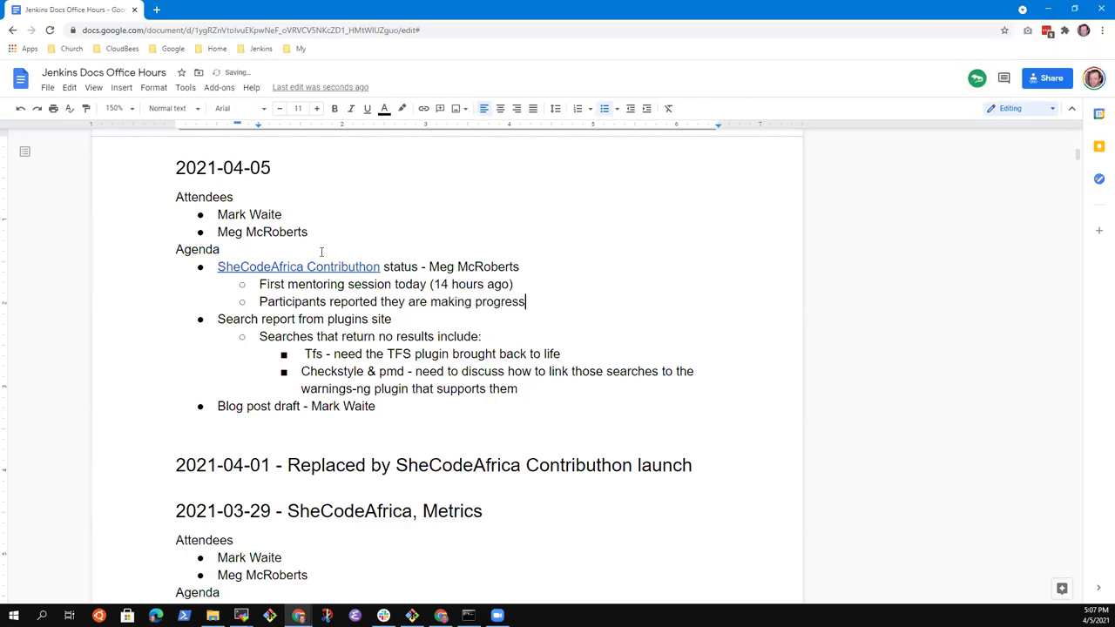
# Step: Nest a note that five attended and one had difficulty connecting to the kick-off
pyautogui.press('Return')
pyautogui.press('Tab')
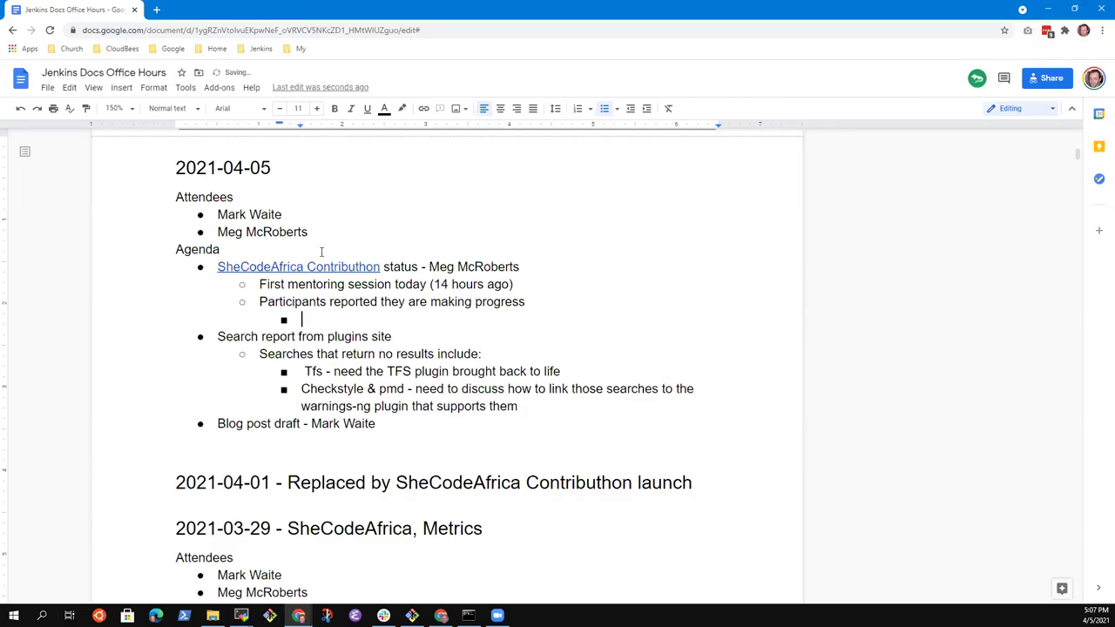
pyautogui.write('Five attended, ')
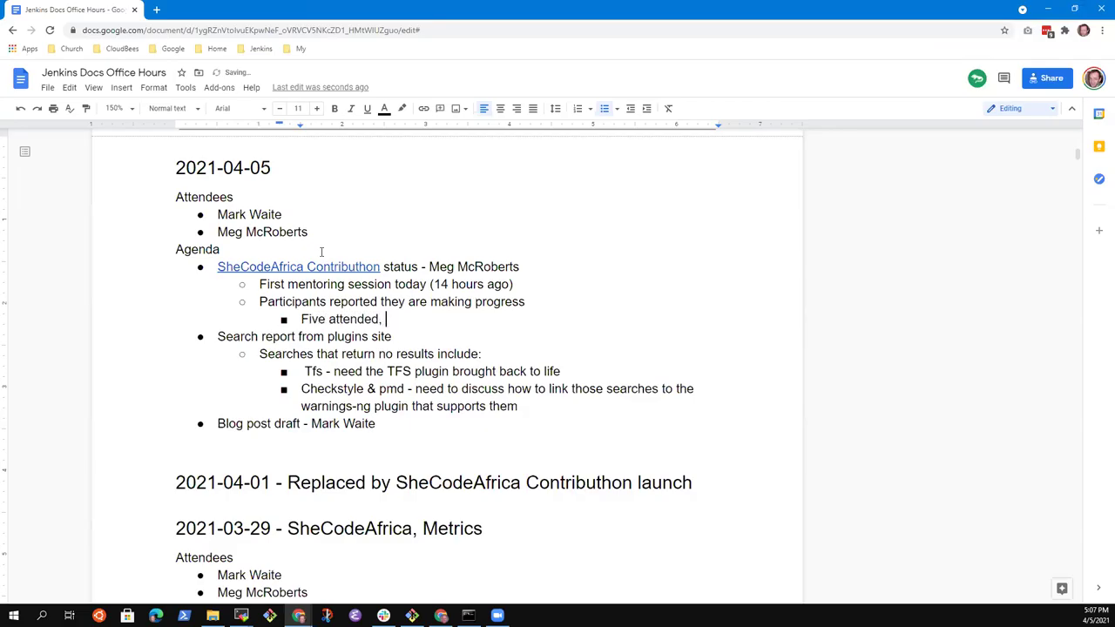
pyautogui.write('Lucy had difficulty')
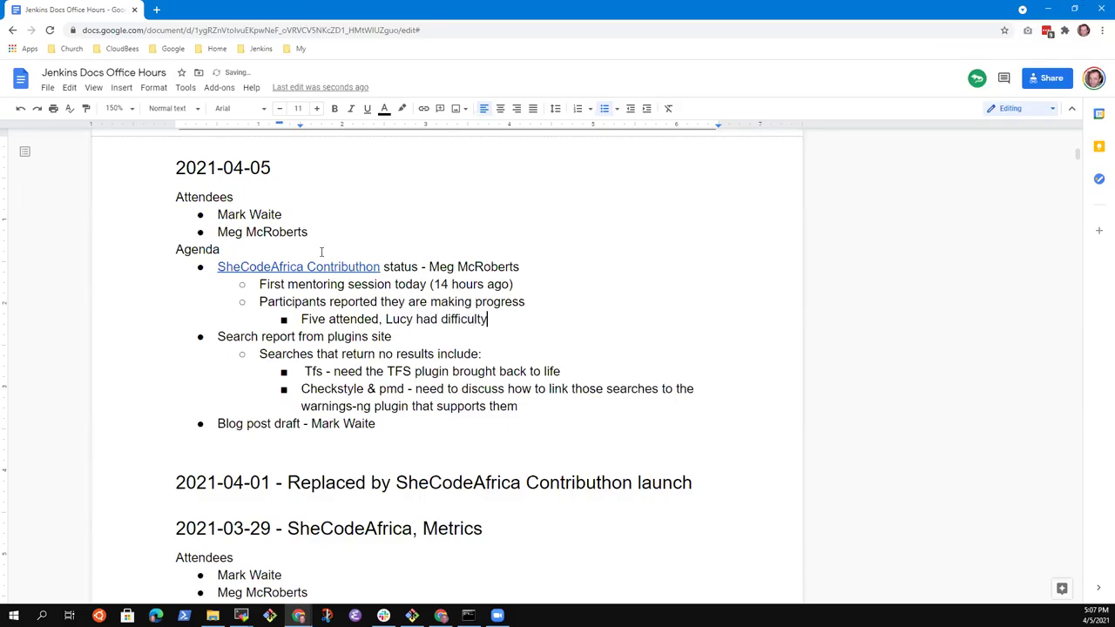
pyautogui.press('BackSpace')
pyautogui.write('y connecting to the meeting and kin')
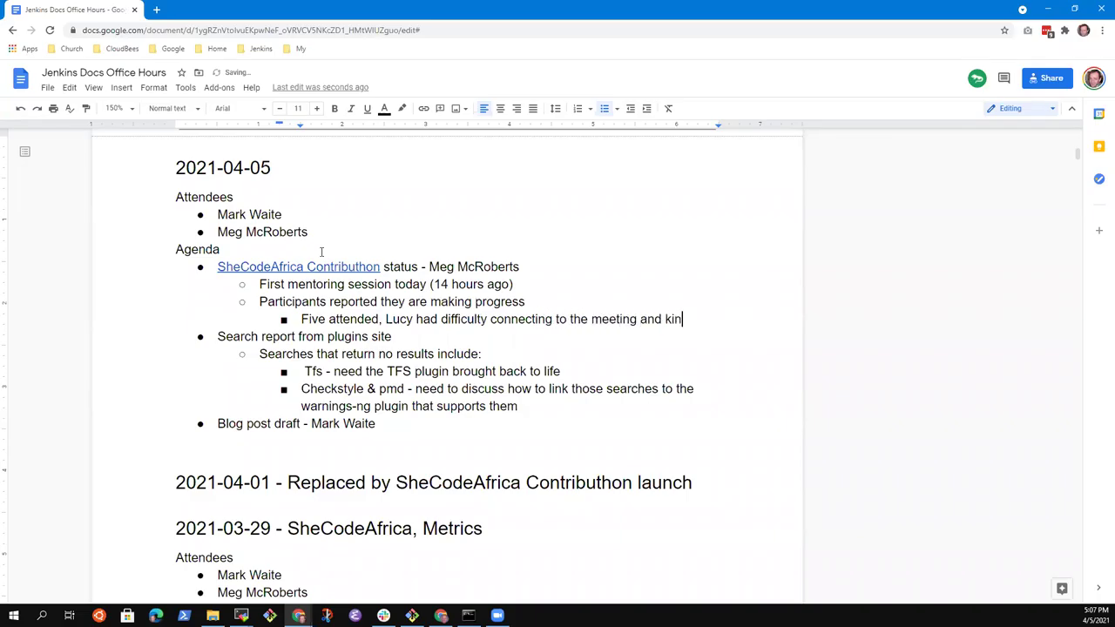
pyautogui.press('BackSpace')
pyautogui.write('ck-off')
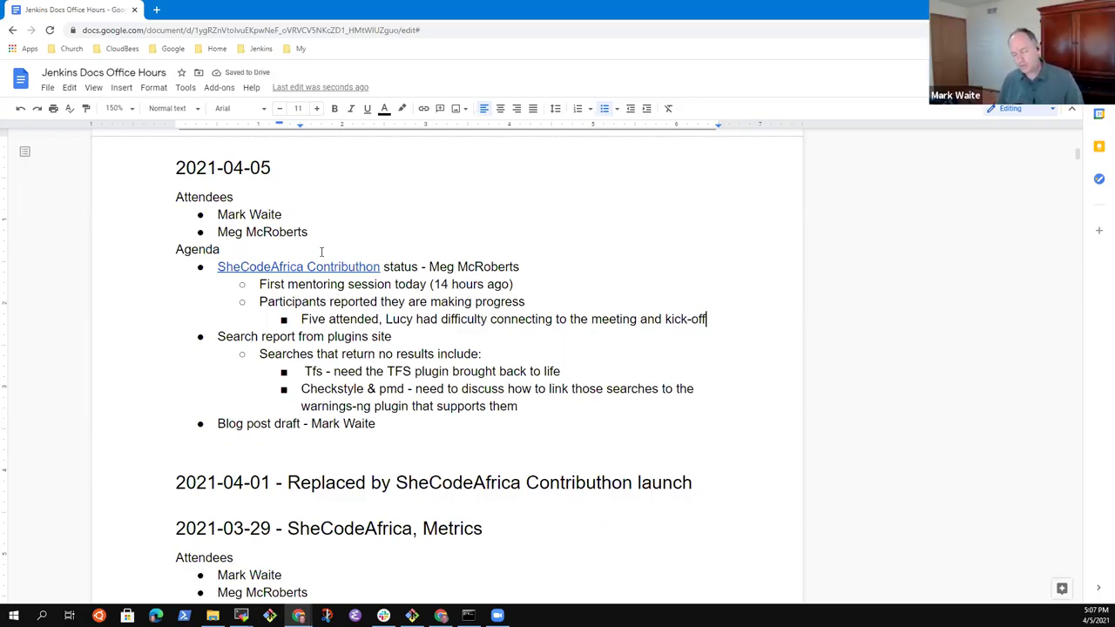
pyautogui.press('Return')
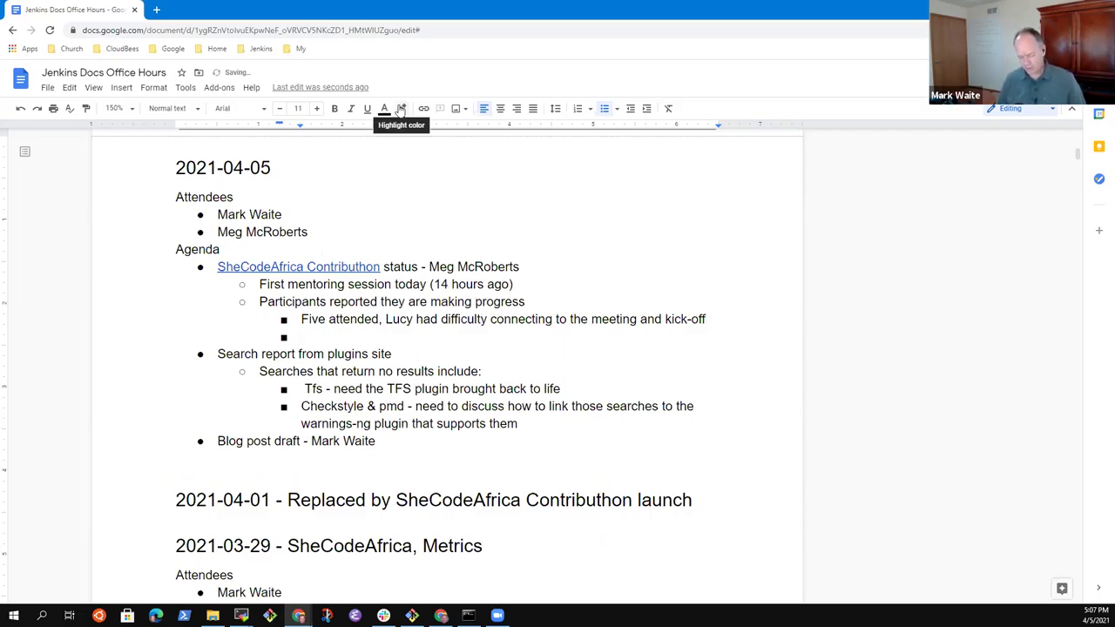
# Step: Note that one participant stepped away from the program and the other five continue
pyautogui.write('Tambe')
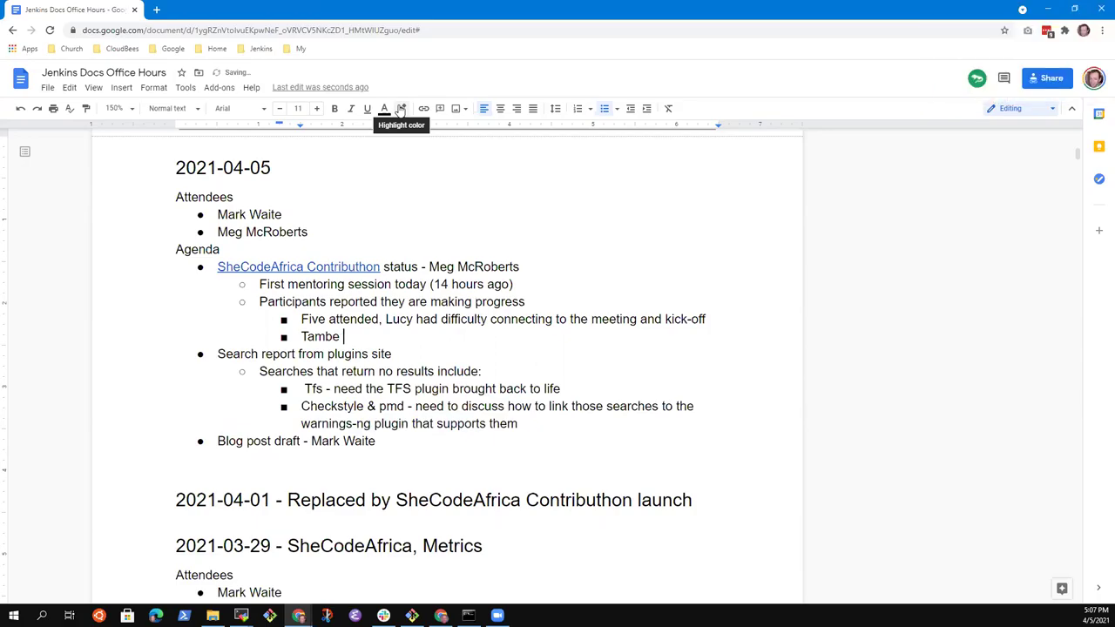
pyautogui.write(' has step')
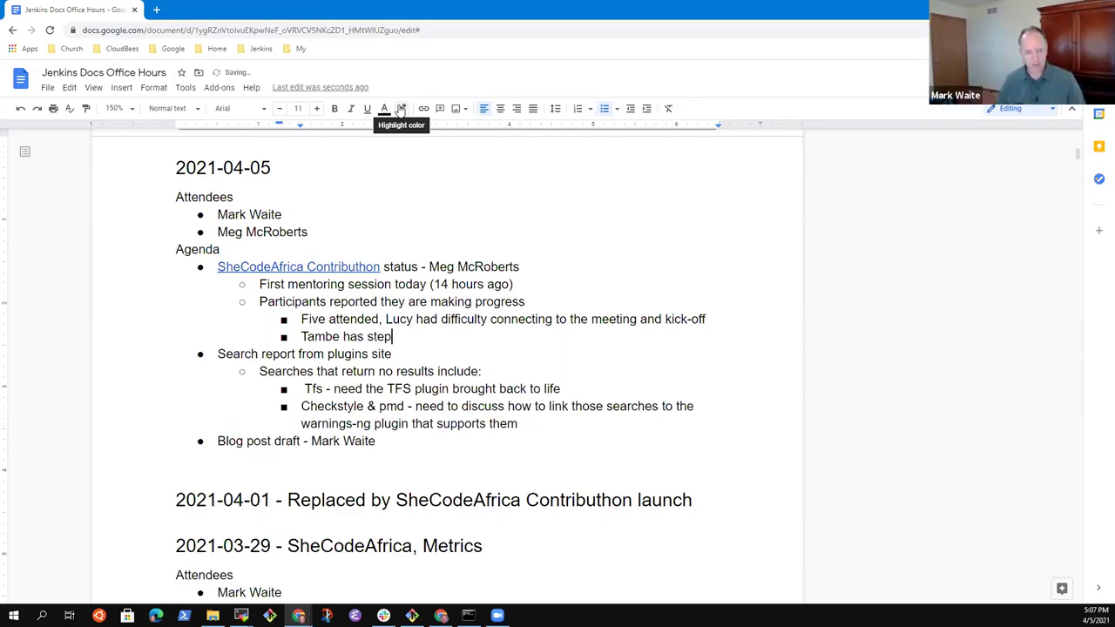
pyautogui.write('ped from the progr')
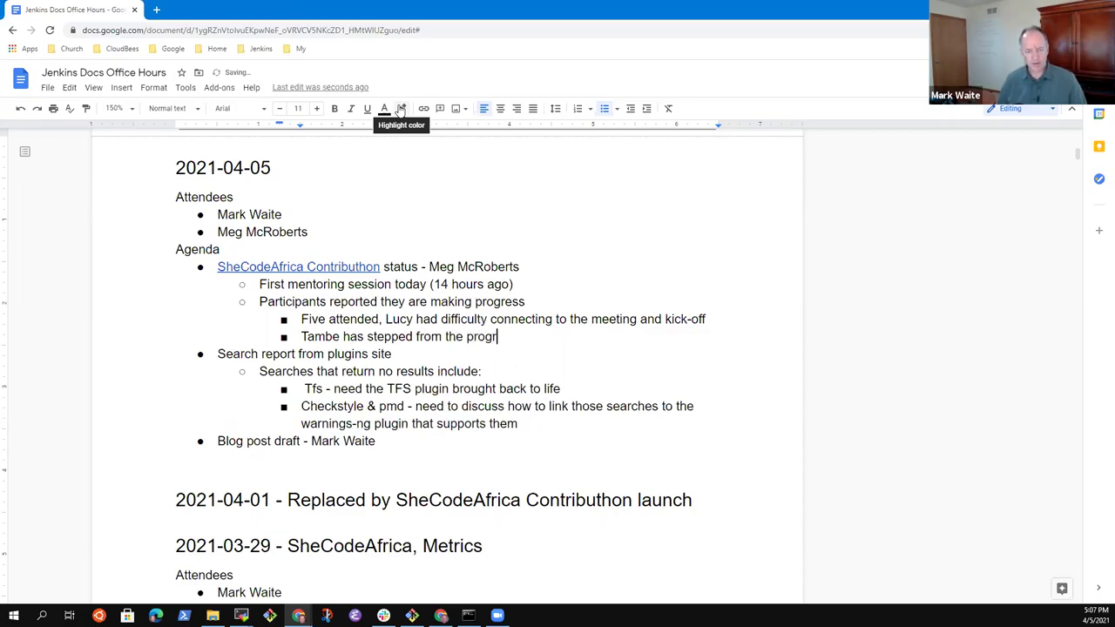
pyautogui.write('am, other ')
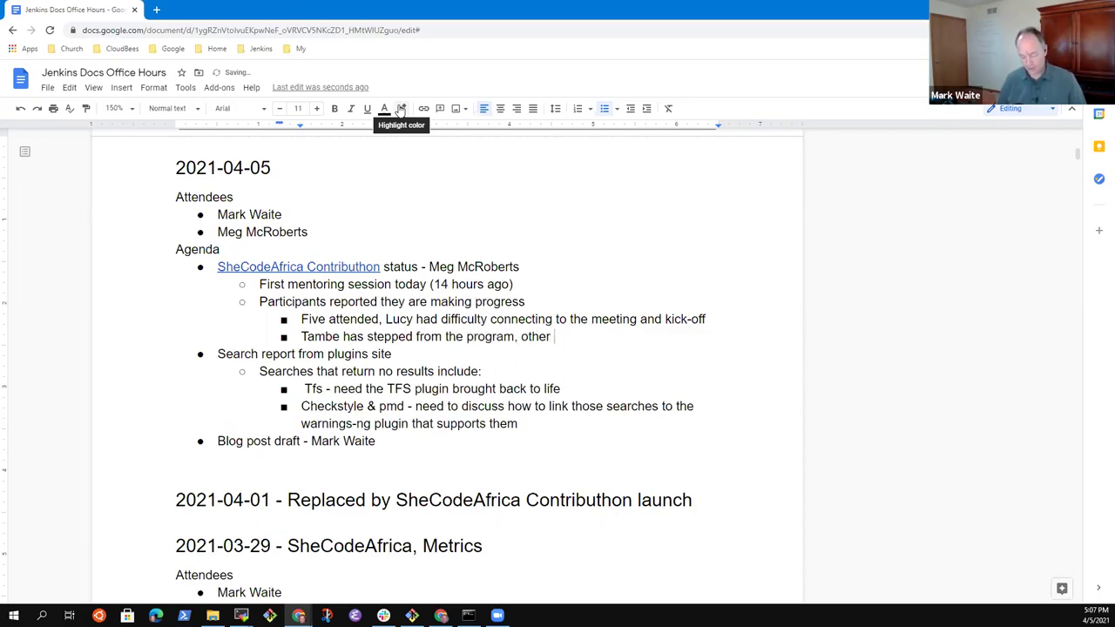
pyautogui.write('five coo')
pyautogui.press('BackSpace')
pyautogui.press('BackSpace')
pyautogui.write('on')
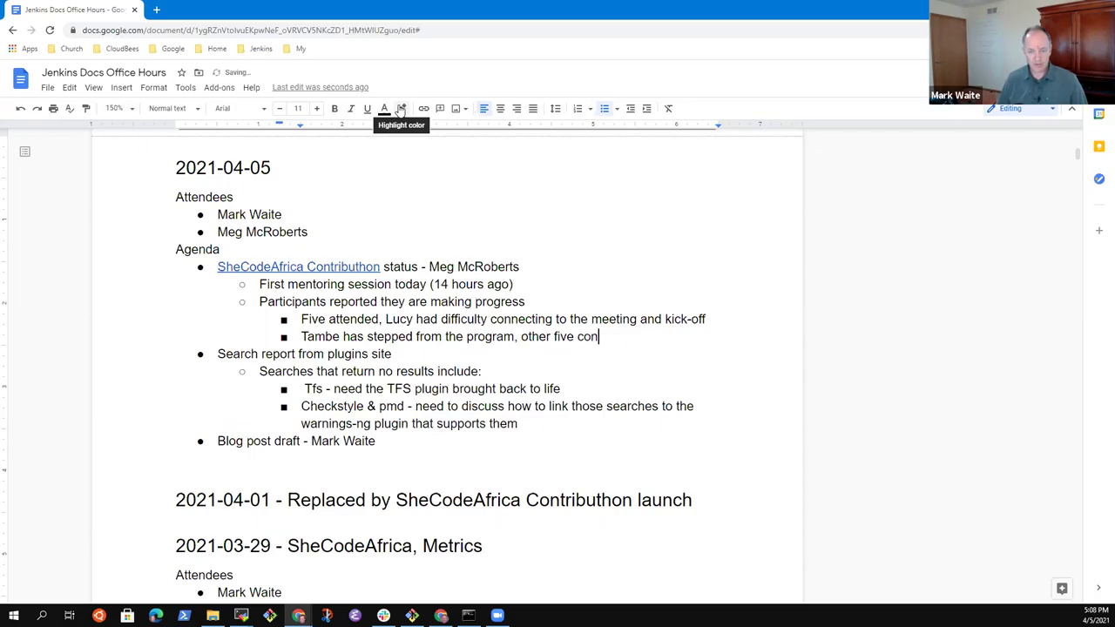
pyautogui.write('tinue')
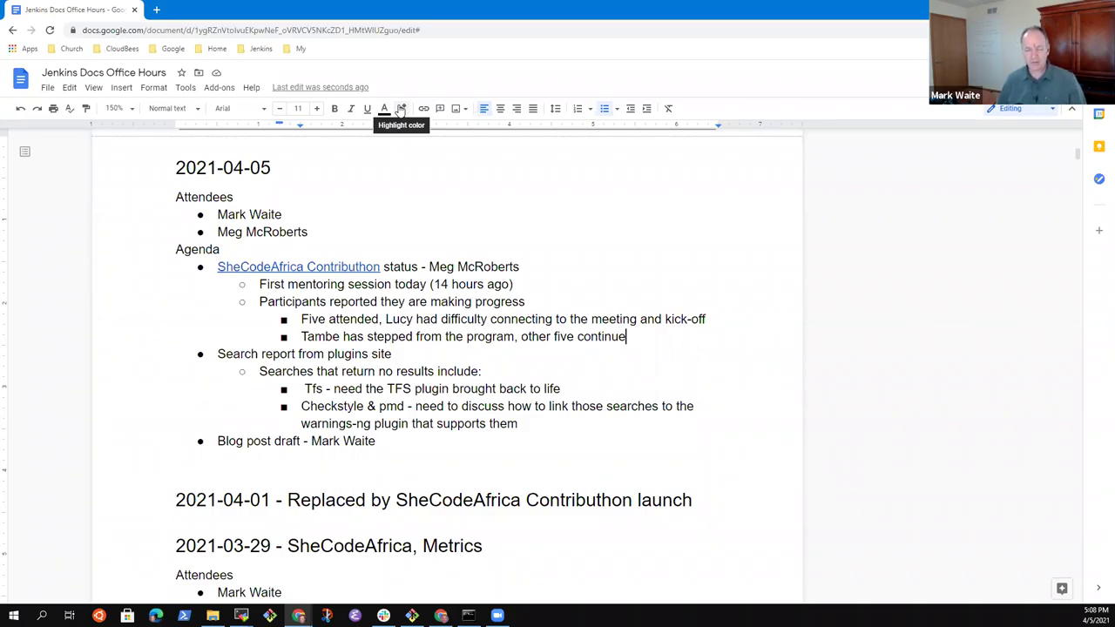
# Step: Add that 3 copies of the task document were seen, naming the three participants
pyautogui.press('Return')
pyautogui.write('Mark has')
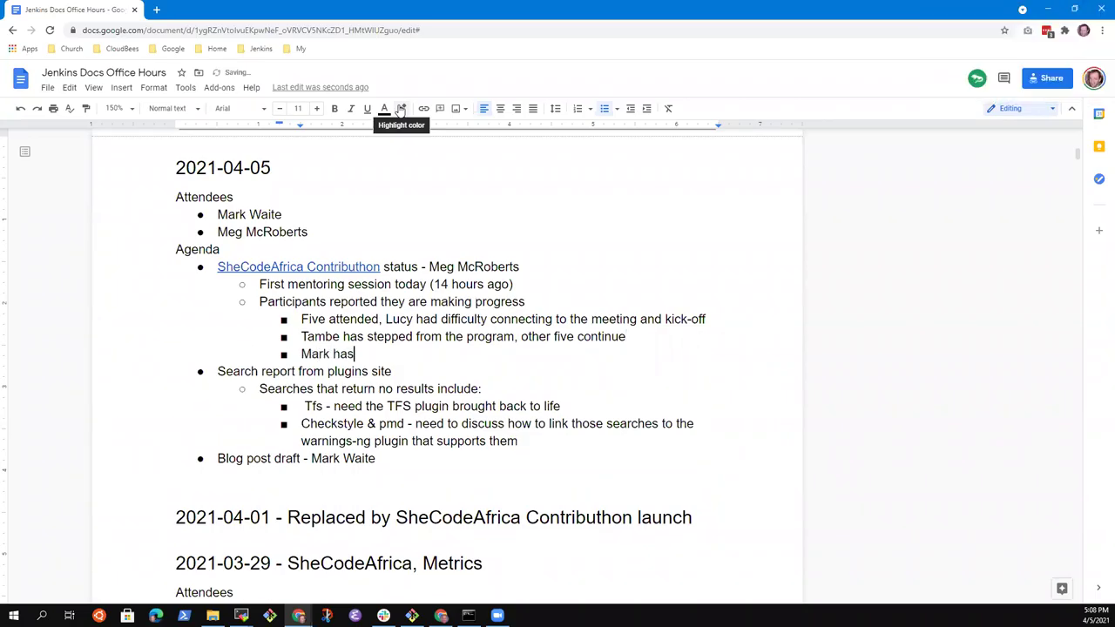
pyautogui.write(' seen 3 copies of the')
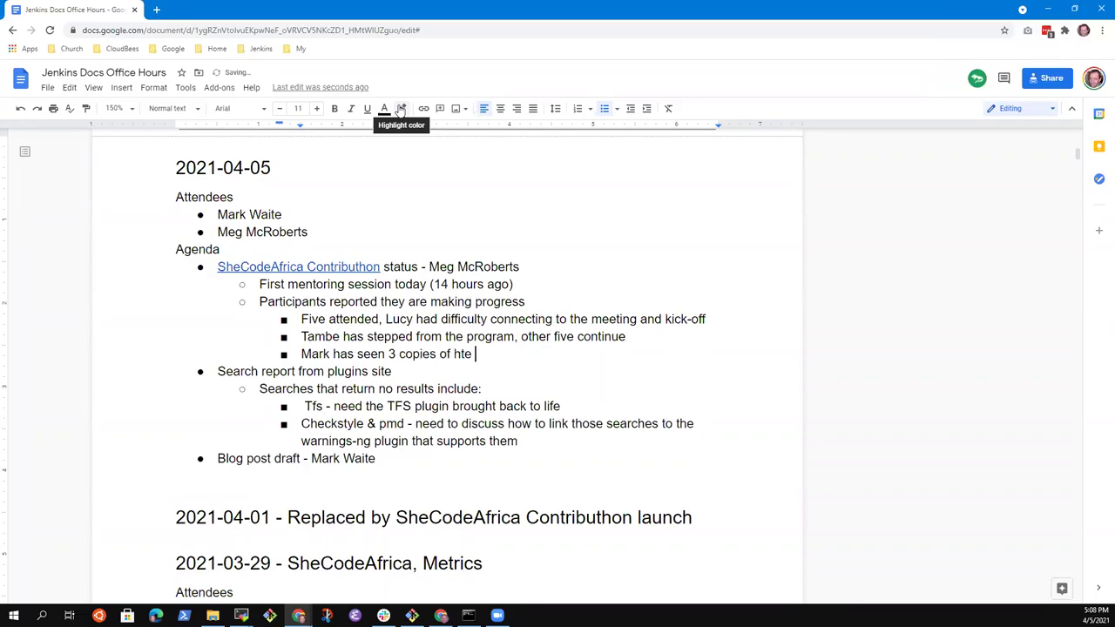
pyautogui.press('BackSpace')
pyautogui.press('BackSpace')
pyautogui.press('BackSpace')
pyautogui.write('the task document')
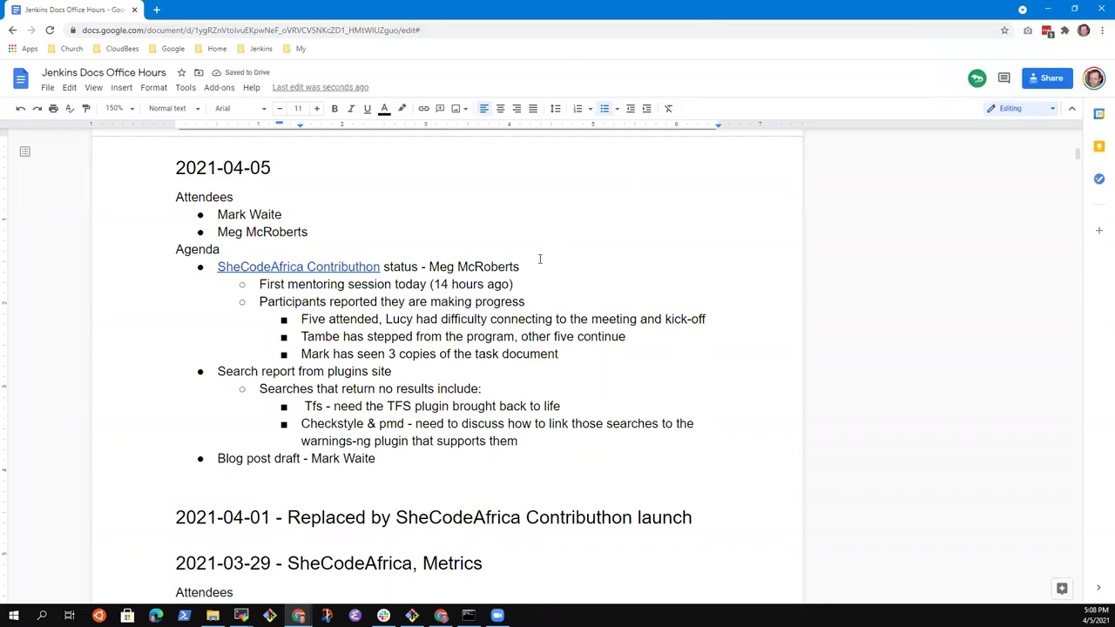
pyautogui.write('(Onyinye, Sharon, ')
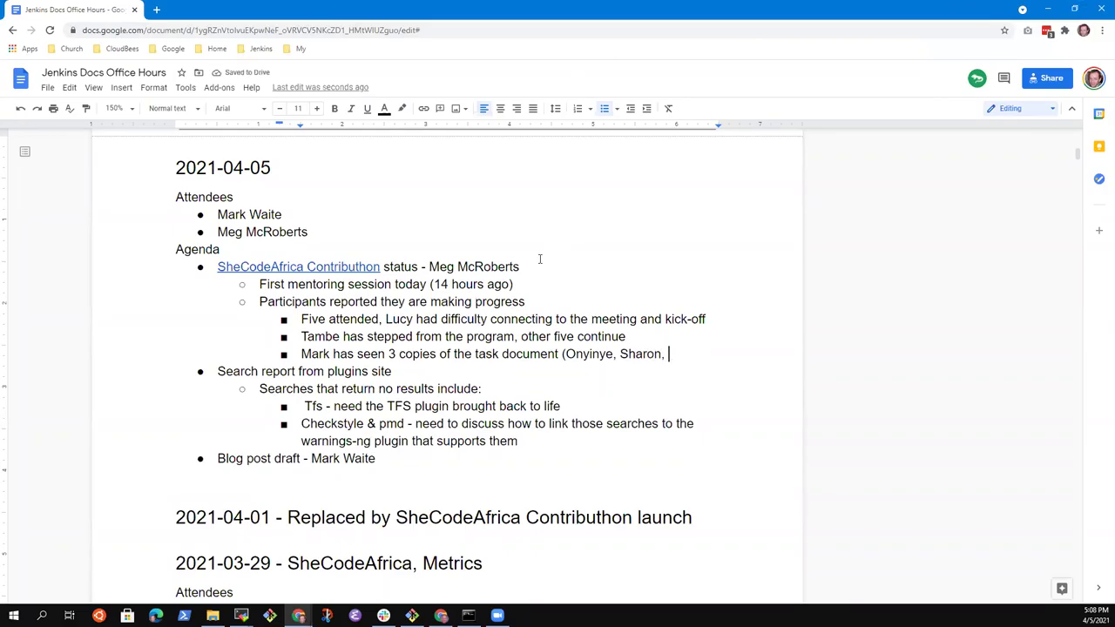
pyautogui.write('Esther)')
pyautogui.press('Return')
pyautogui.hotkey('shift', 'Tab')
# Step: Type the point 'One misunderstood the instructions when installing Jenkins'
pyautogui.write('One')
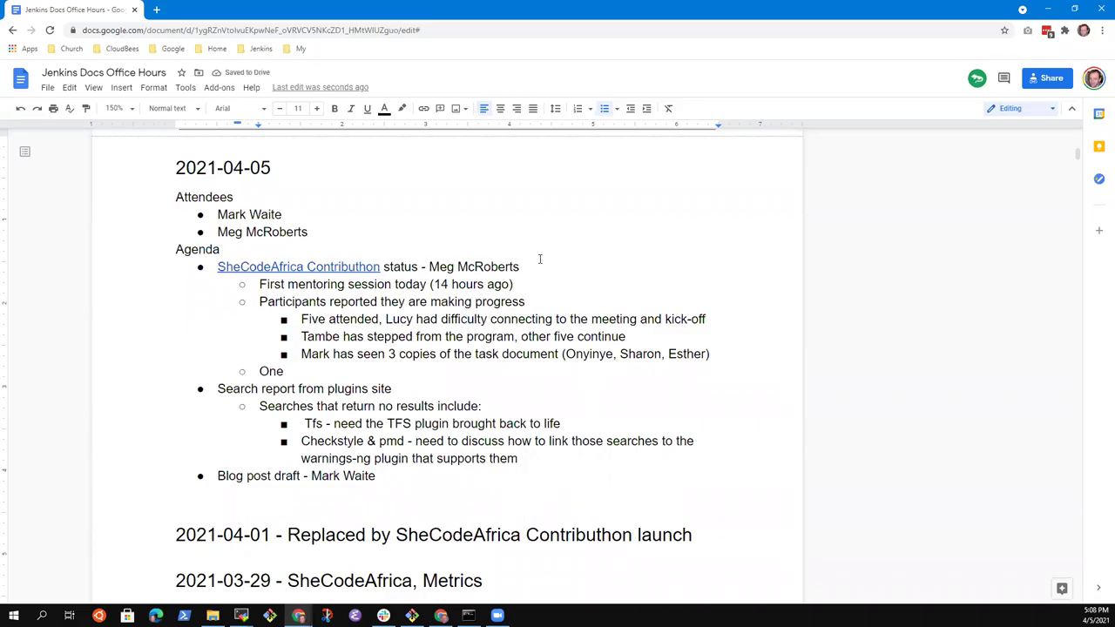
pyautogui.write('misunderstood the')
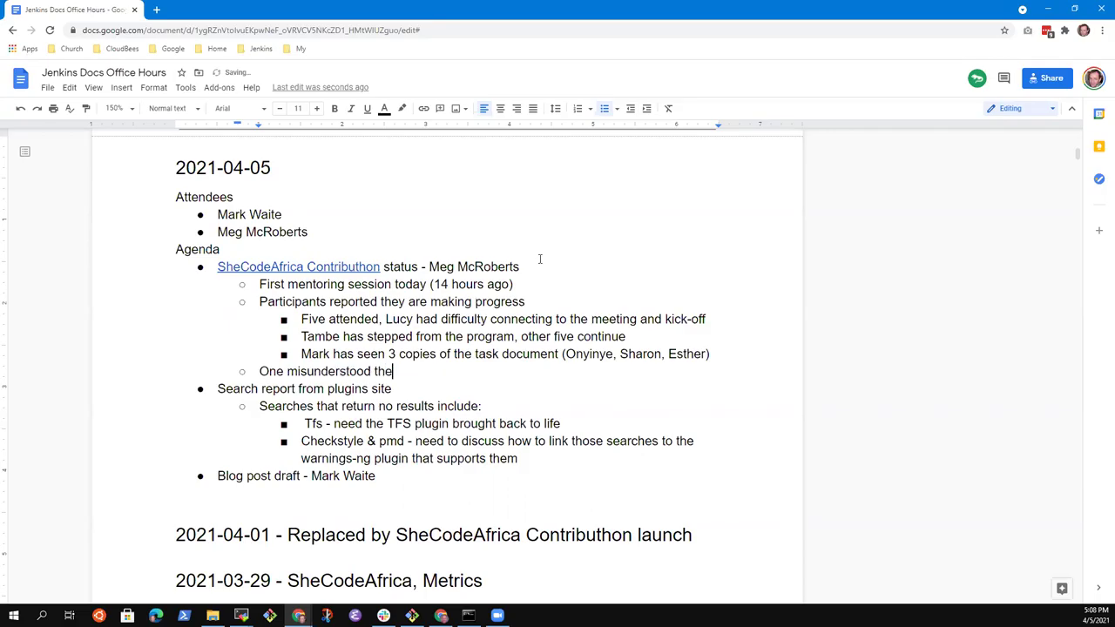
pyautogui.write(' instructions')
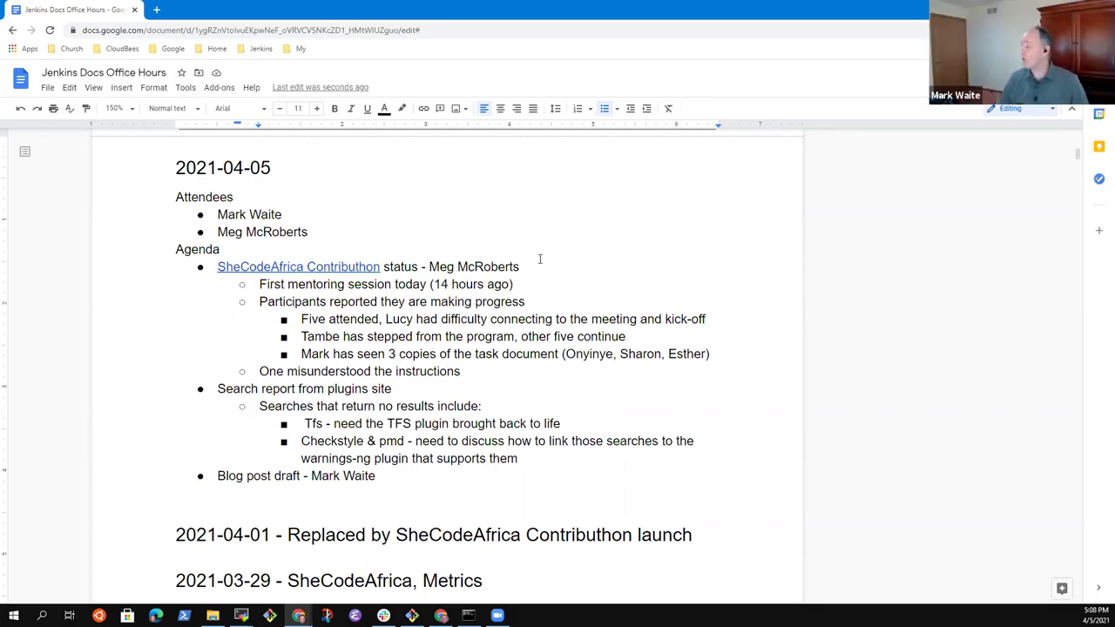
pyautogui.write('whe')
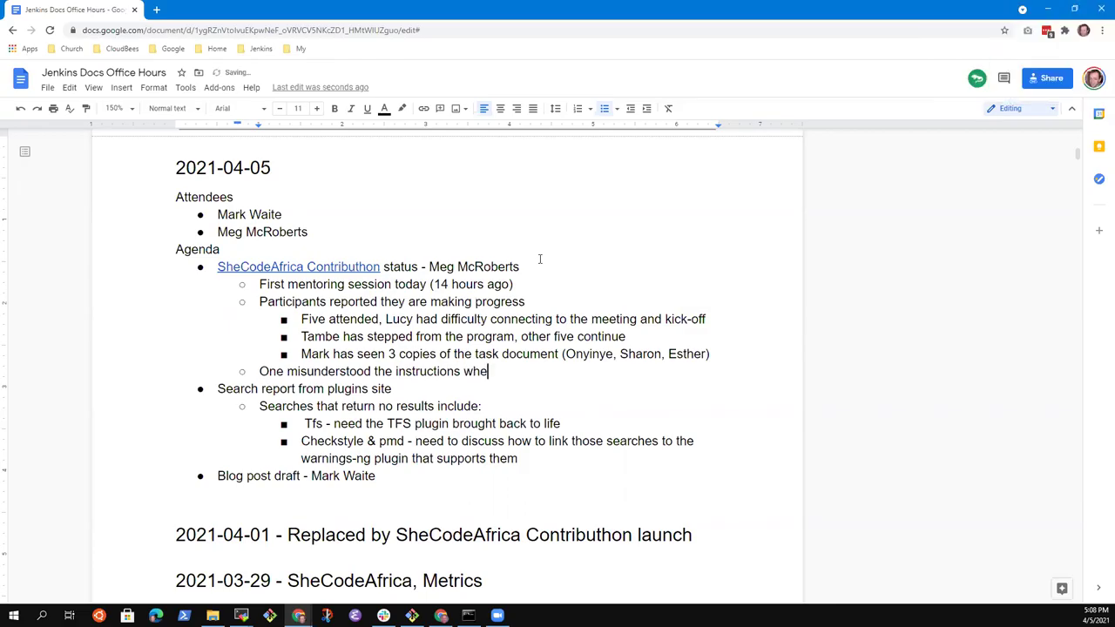
pyautogui.write('n installing Jenk')
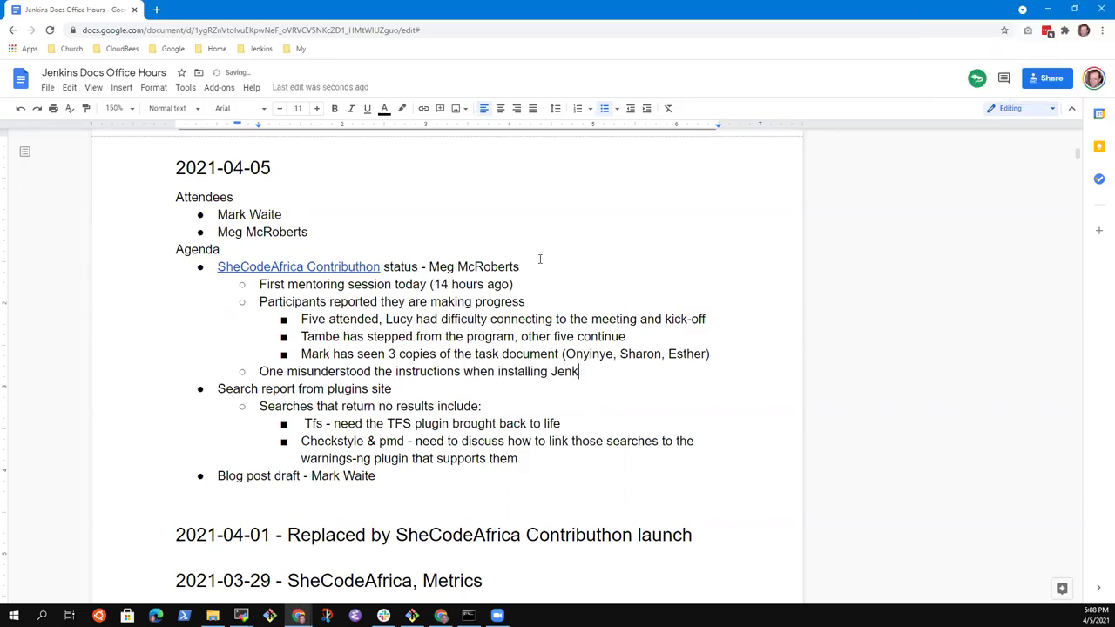
pyautogui.write('ins')
# Step: Add the nested note 'Assisted by another of the participants'
pyautogui.press('Return')
pyautogui.press('Tab')
pyautogui.write('Assisted ')
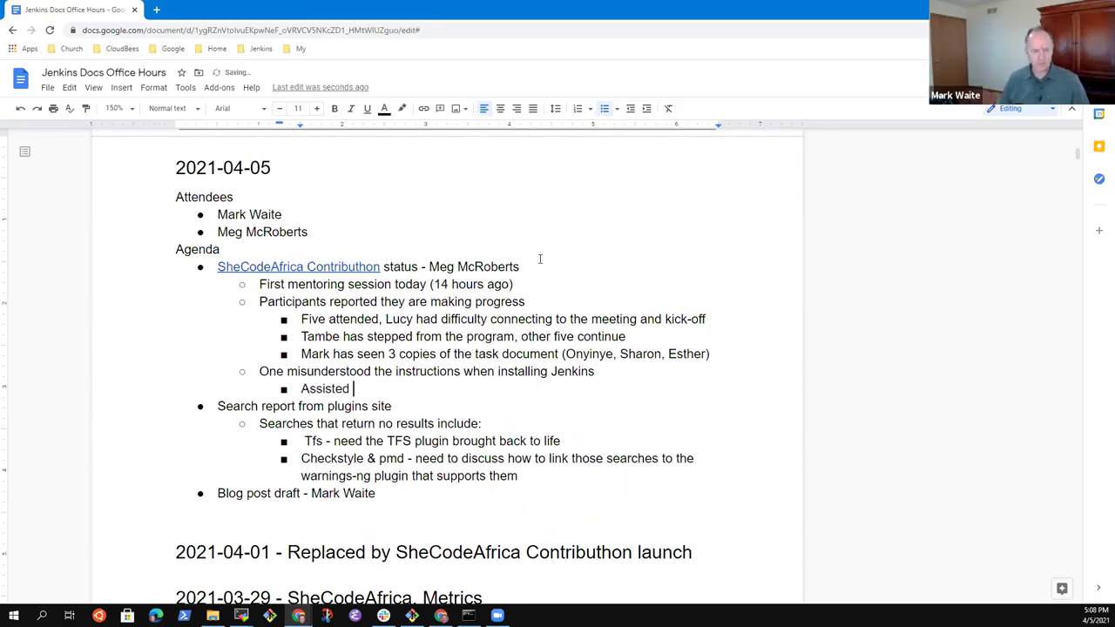
pyautogui.write('by anotg')
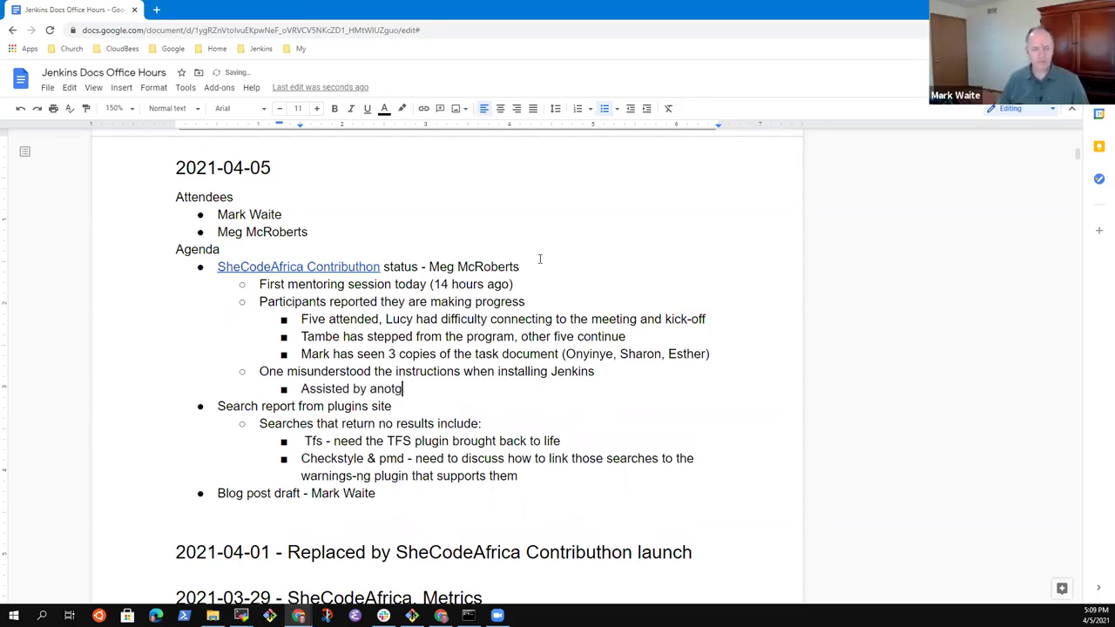
pyautogui.write('her')
pyautogui.press('BackSpace')
pyautogui.press('BackSpace')
pyautogui.press('BackSpace')
pyautogui.press('BackSpace')
pyautogui.write('her of ')
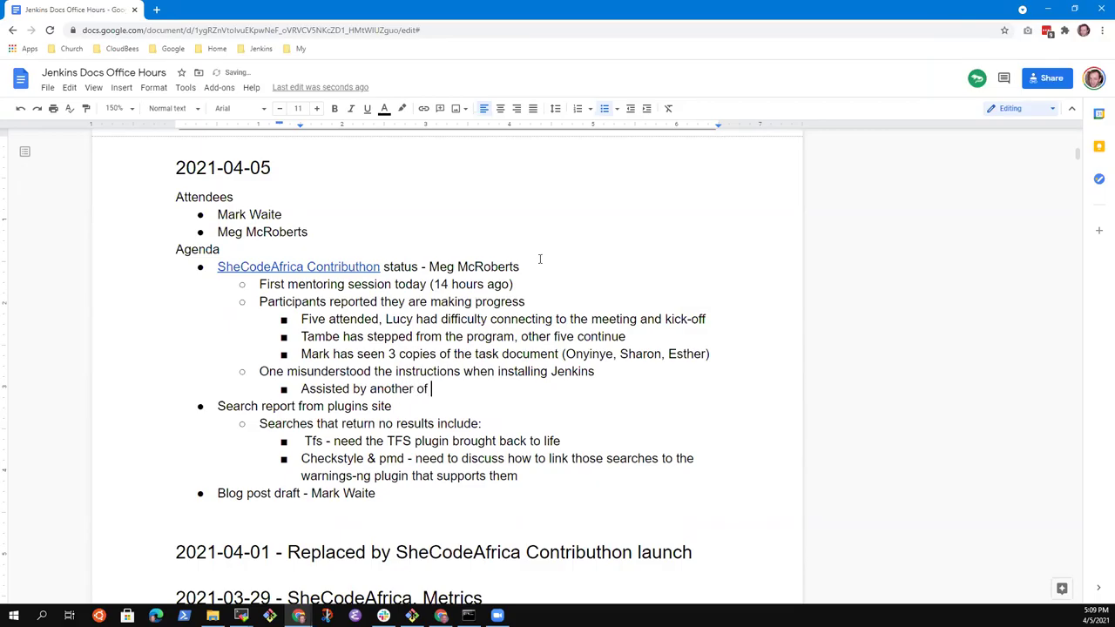
pyautogui.write('the participants')
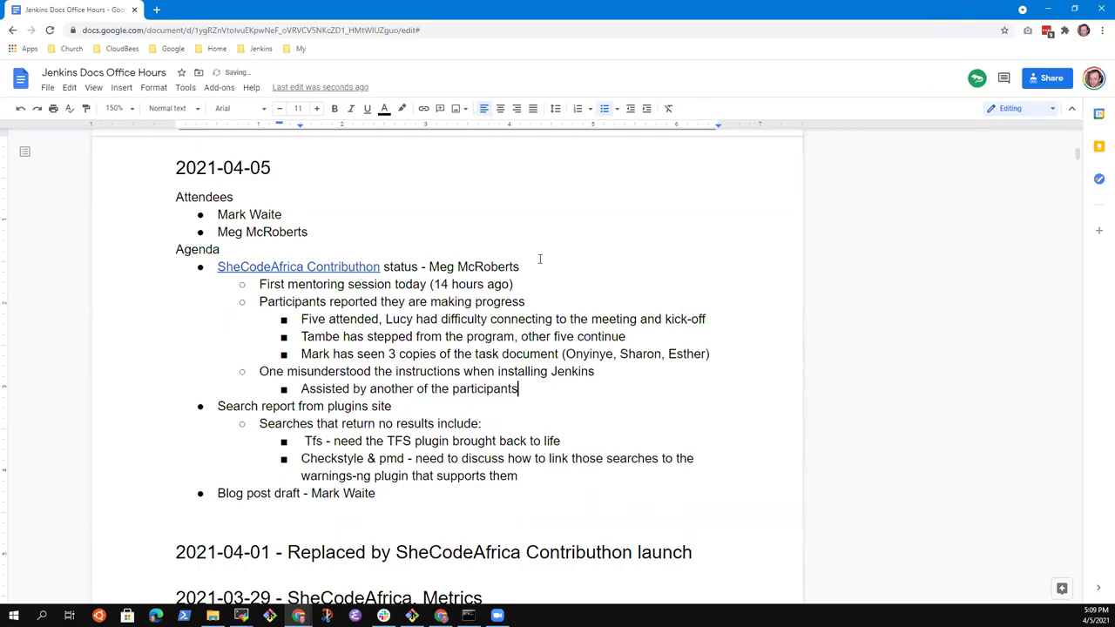
# Step: Add the point 'Slack channel has been requested' one list level up
pyautogui.press('Return')
pyautogui.hotkey('shift', 'Tab')
pyautogui.write('Slack')
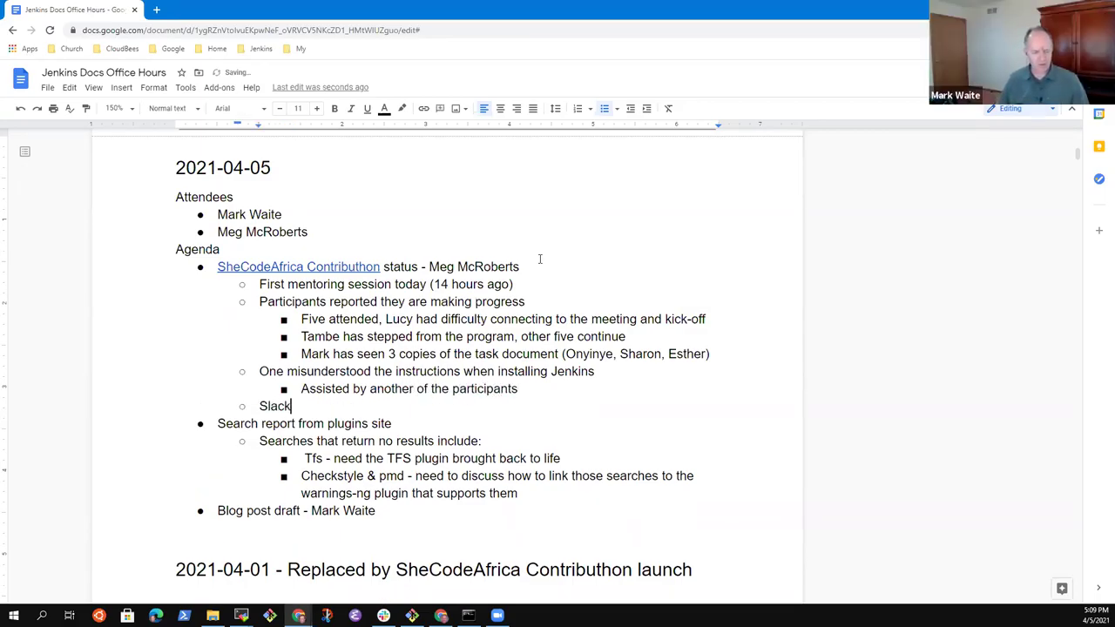
pyautogui.write(' channel')
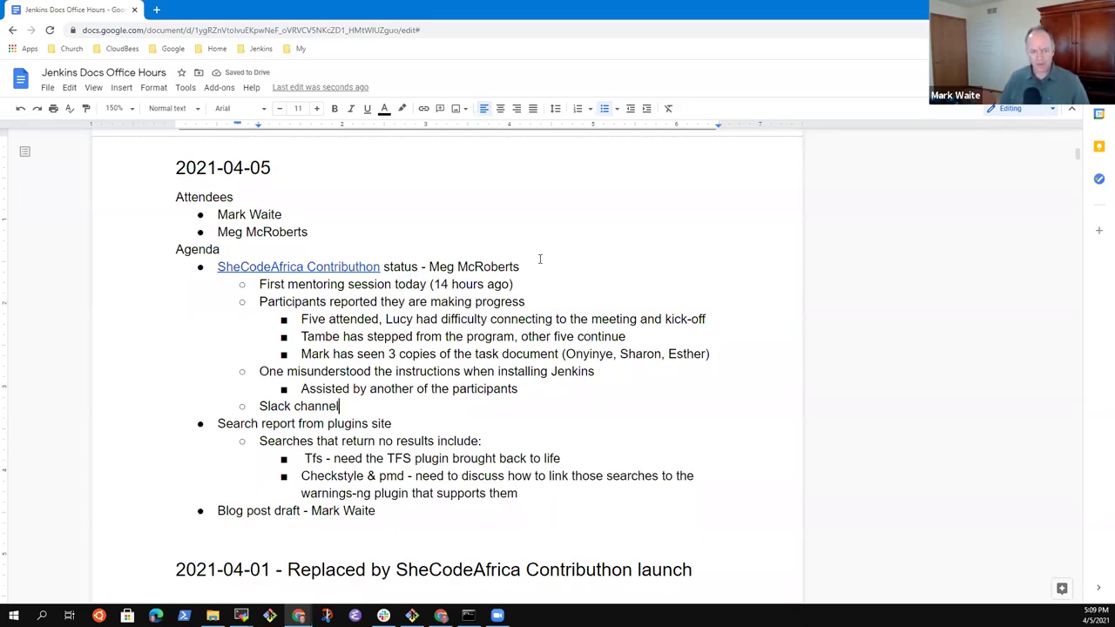
pyautogui.write(' has been req')
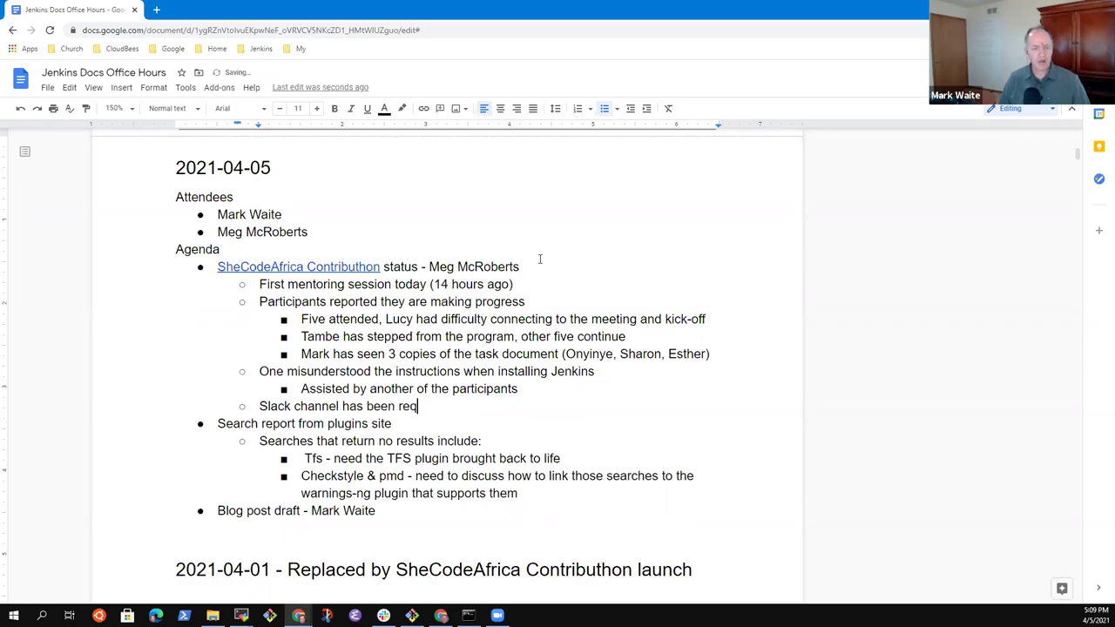
pyautogui.write('uested')
# Step: Nest notes that CDF registration is still broken and a resolution request is pending
pyautogui.press('Return')
pyautogui.press('Tab')
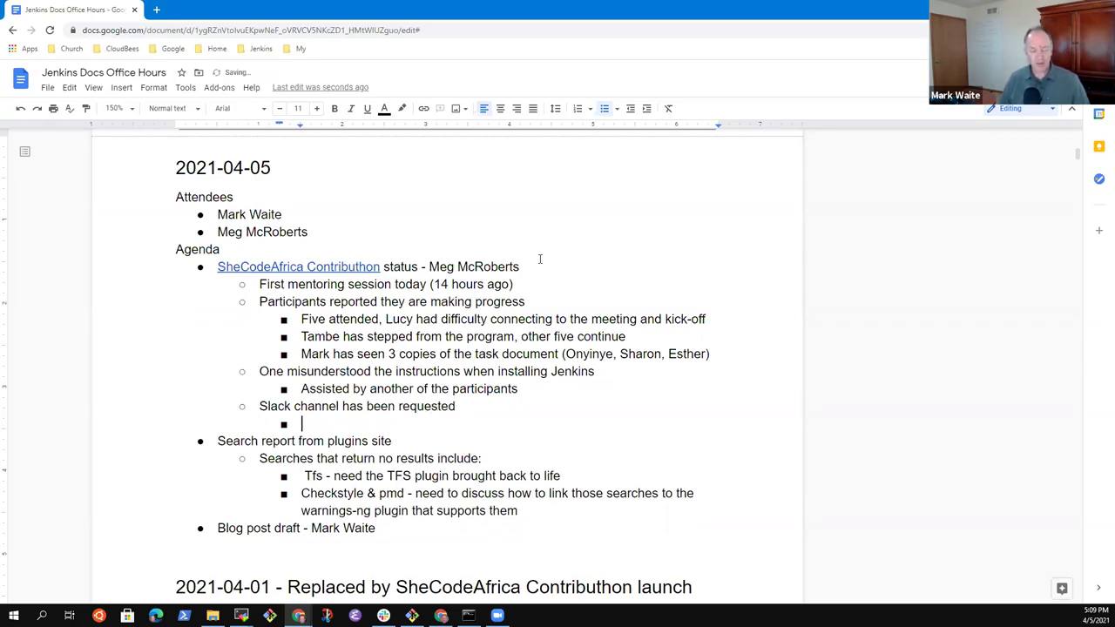
pyautogui.write('CDF ')
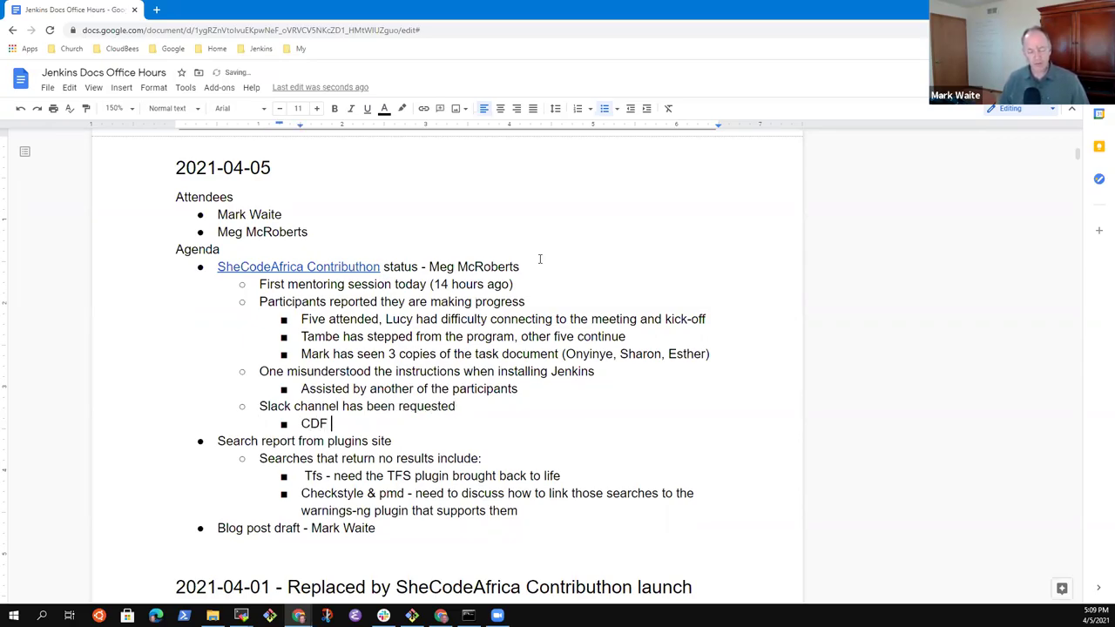
pyautogui.write('registration ')
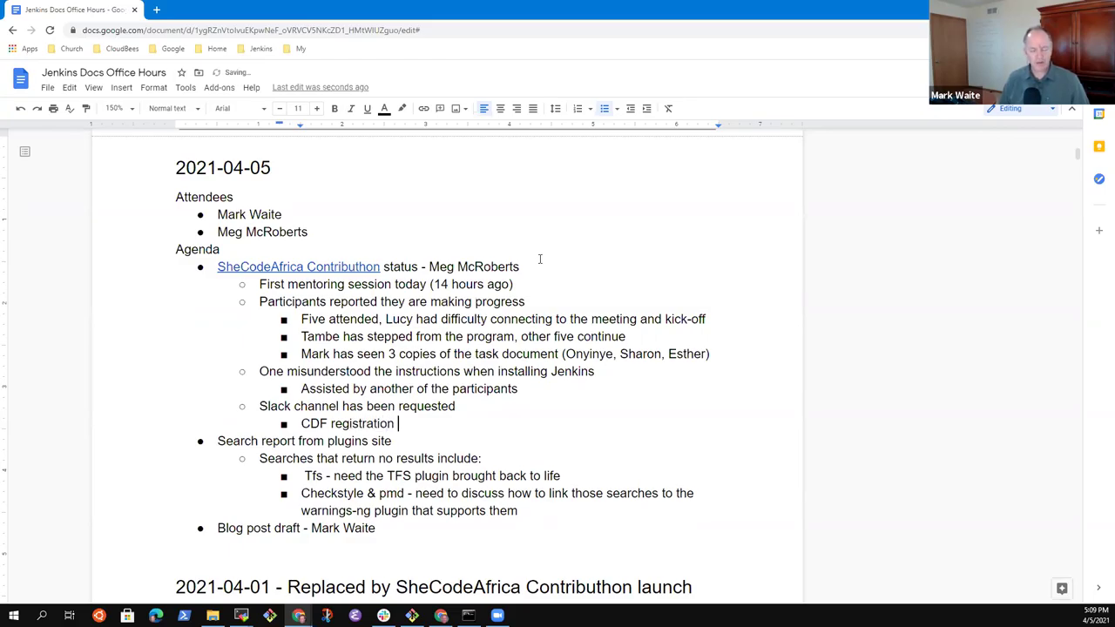
pyautogui.write('process is still broken')
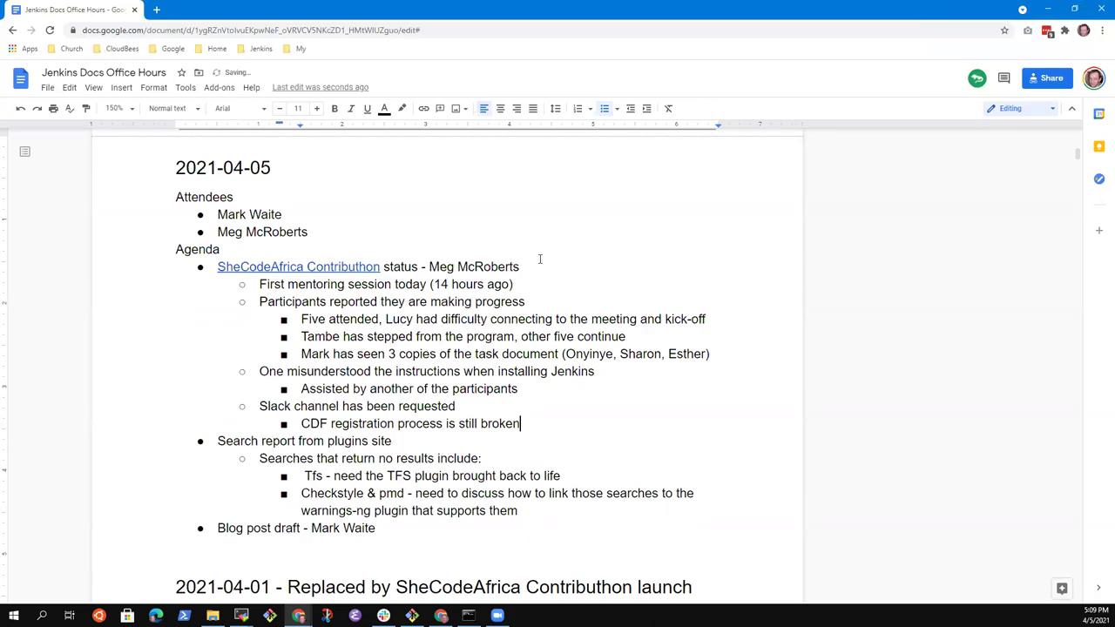
pyautogui.write(', but they wo')
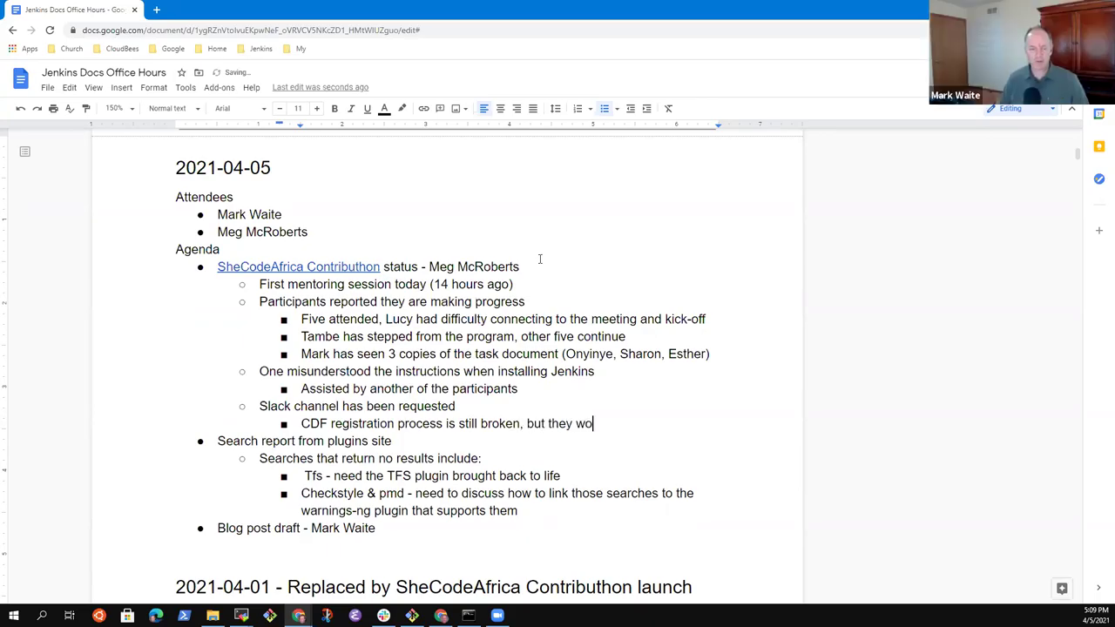
pyautogui.write('uld be ')
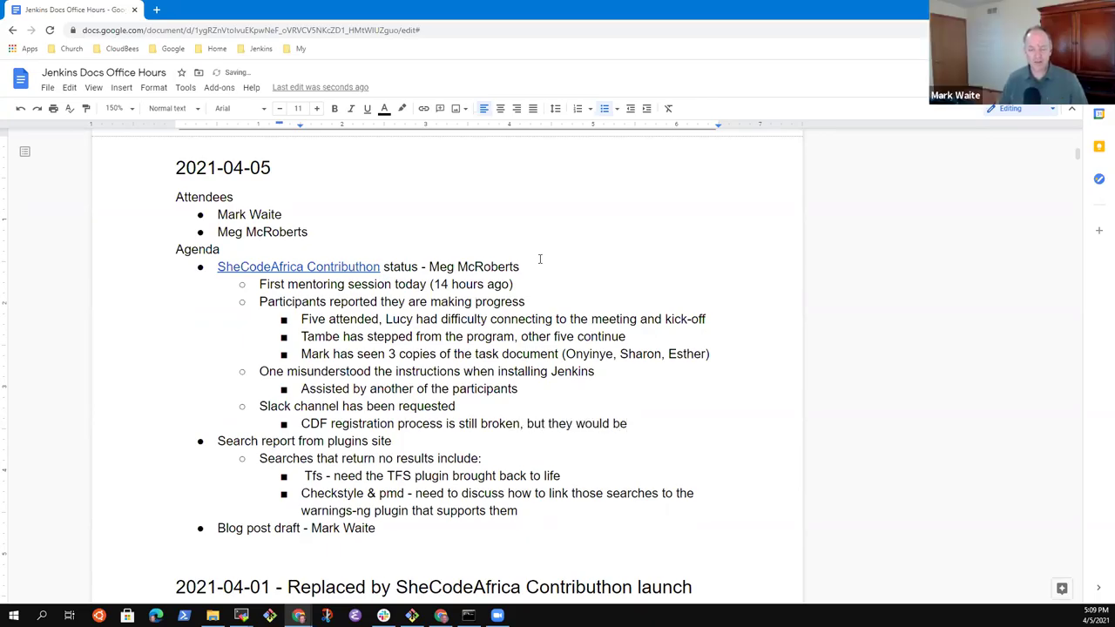
pyautogui.write('the preferred')
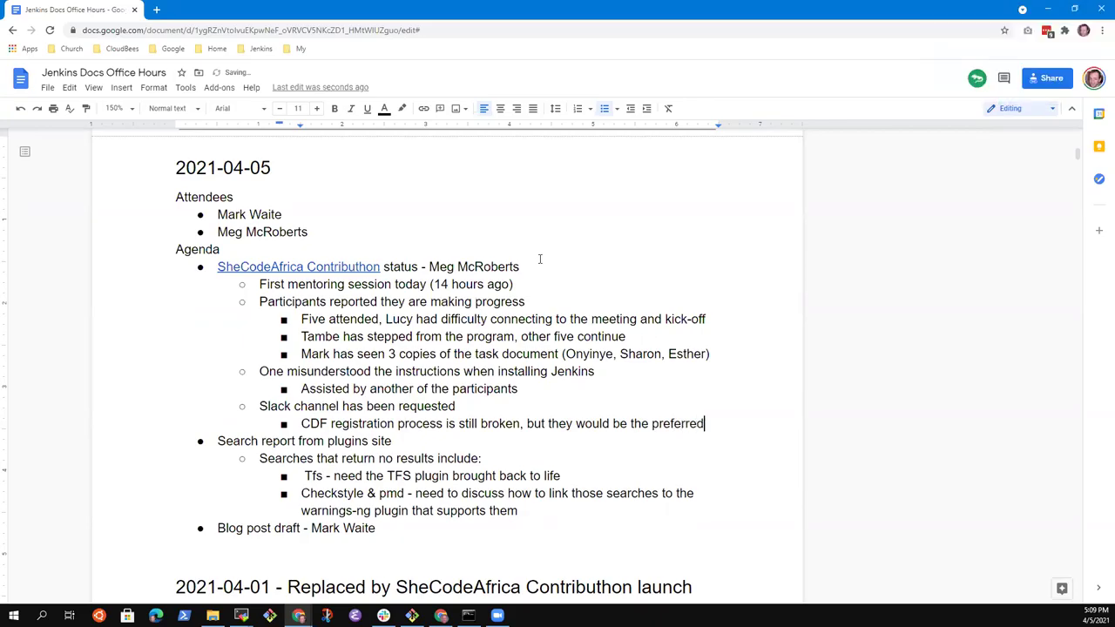
pyautogui.write(' place for a ')
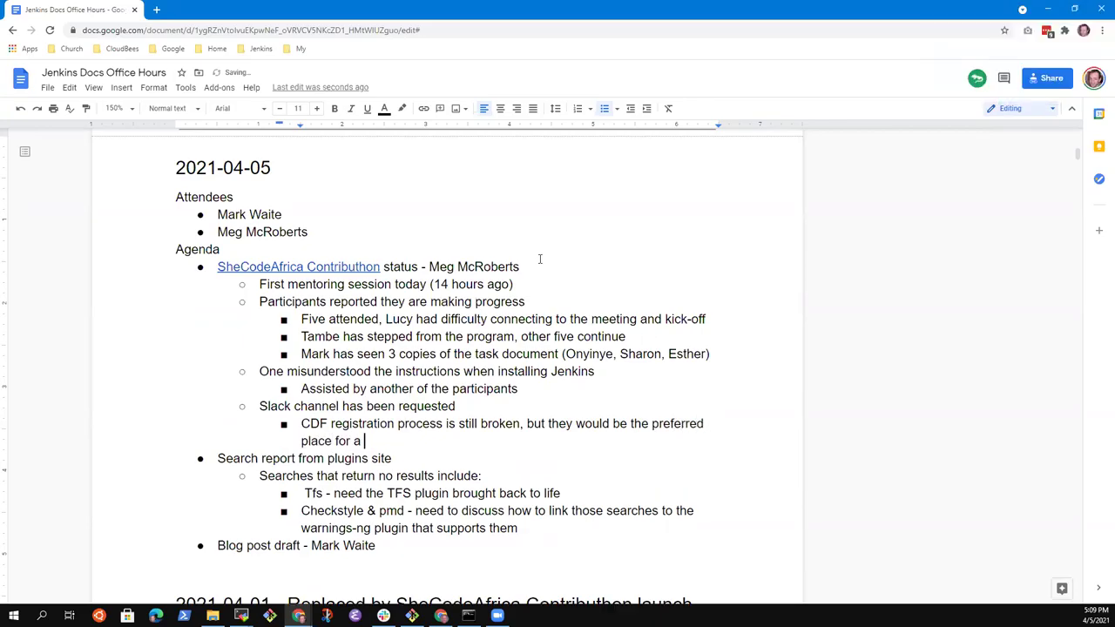
pyautogui.write('Slack')
pyautogui.press('Return')
pyautogui.write('Ol')
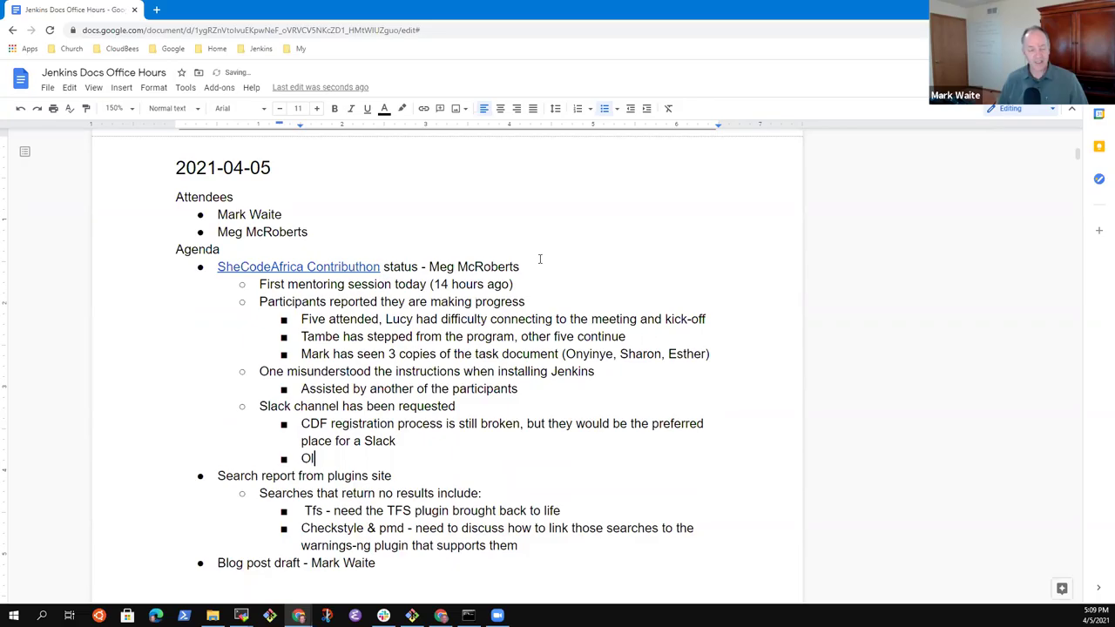
pyautogui.write('eg has a ')
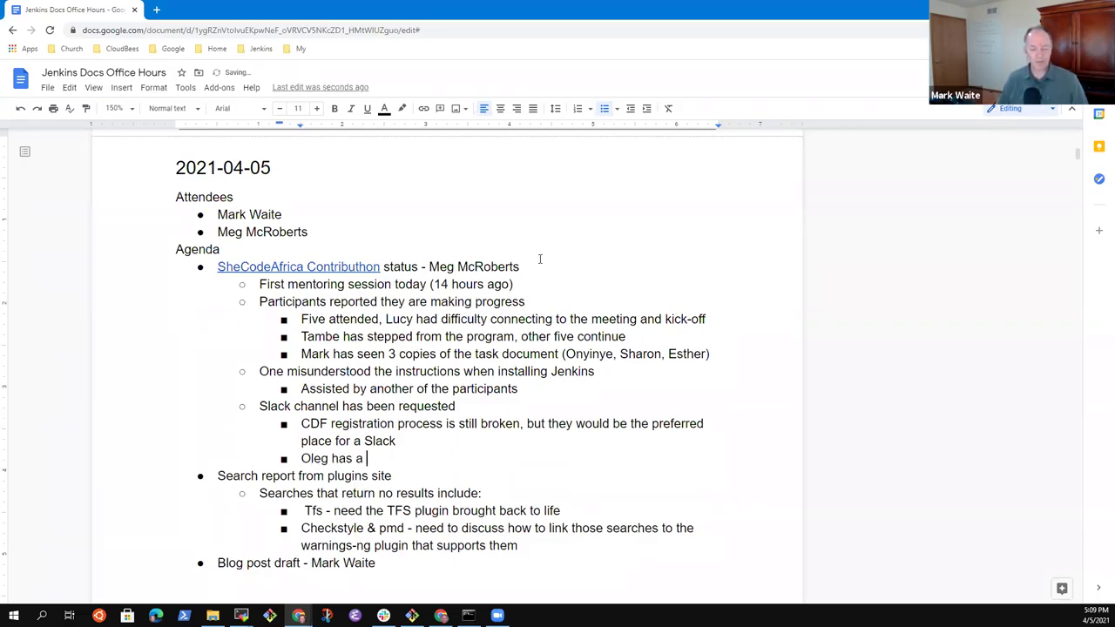
pyautogui.write('request with the')
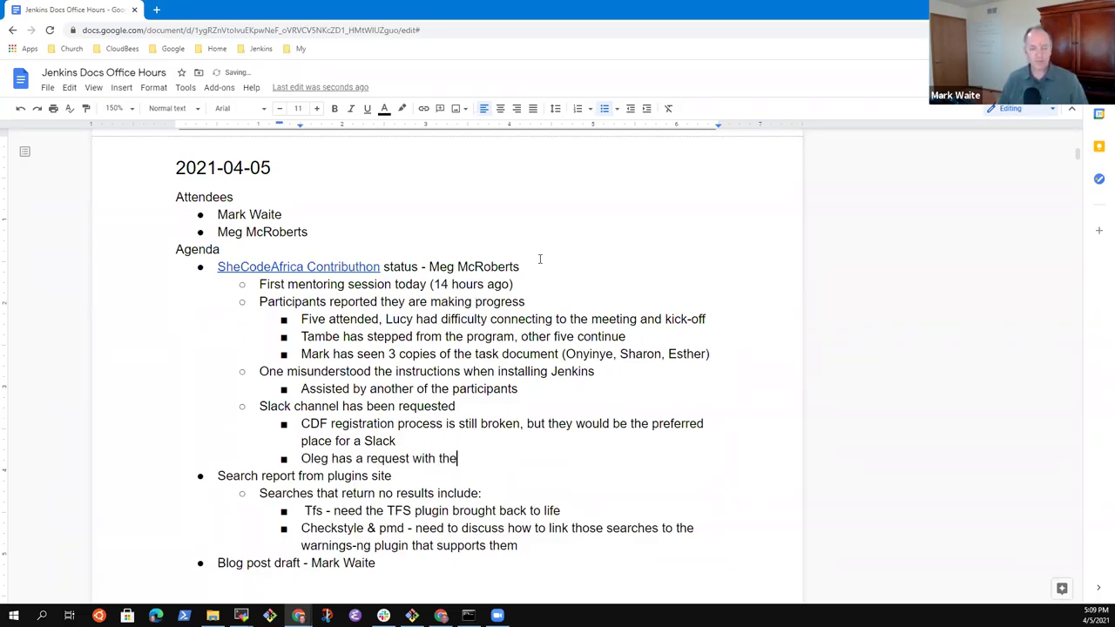
pyautogui.write('m to resolve the issue')
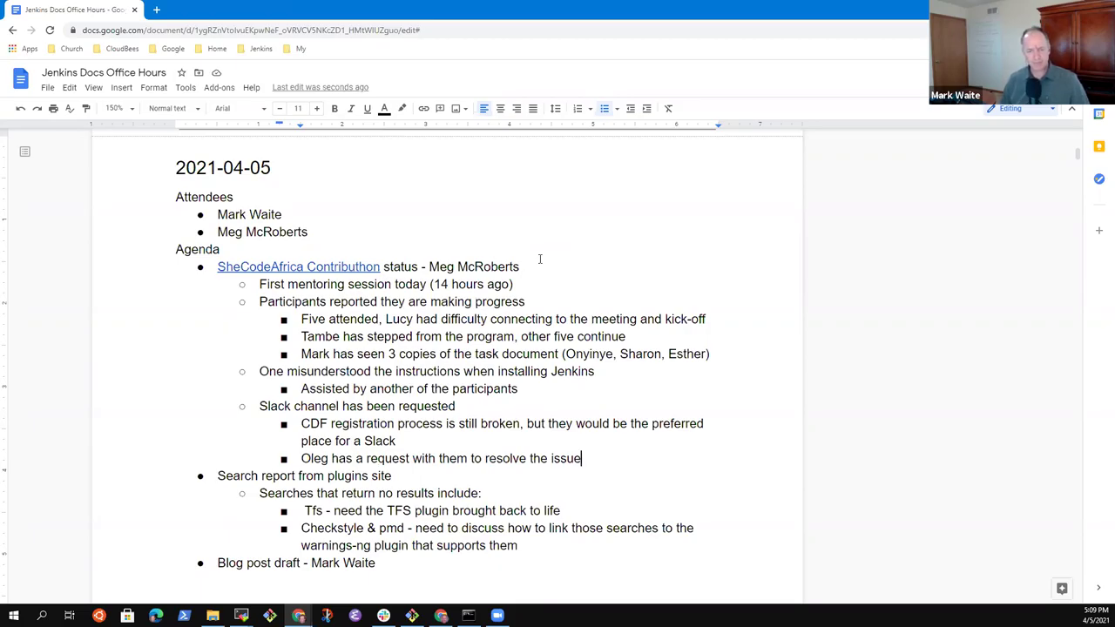
# Step: Add the bullet 'Short term, use Gitter docs channel or email' one level up
pyautogui.press('Return')
pyautogui.hotkey('shift', 'Tab')
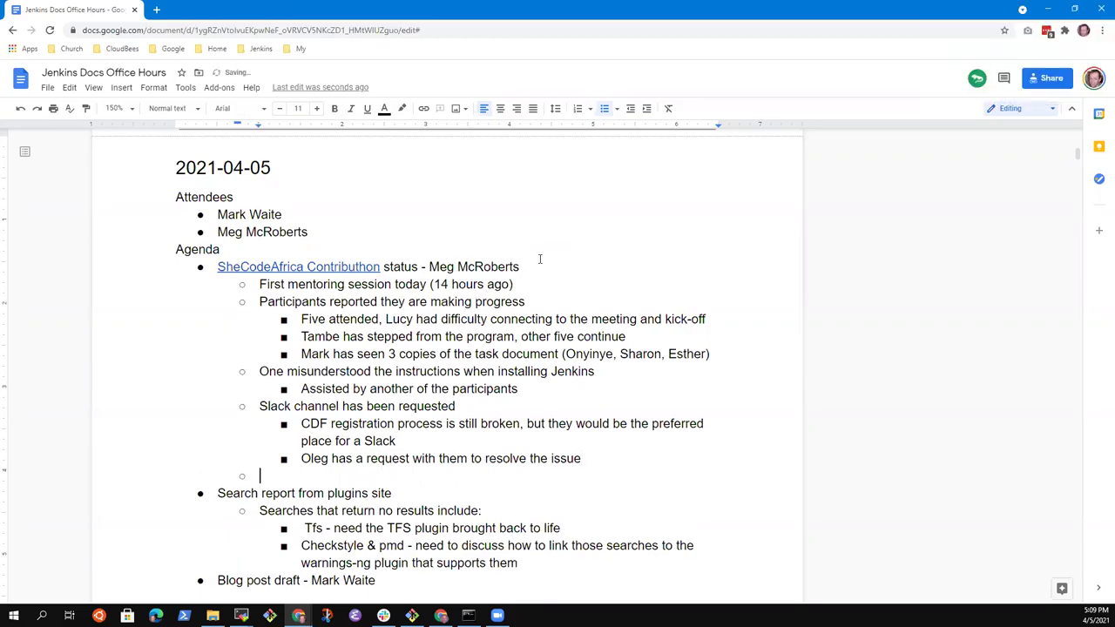
pyautogui.write('Short te')
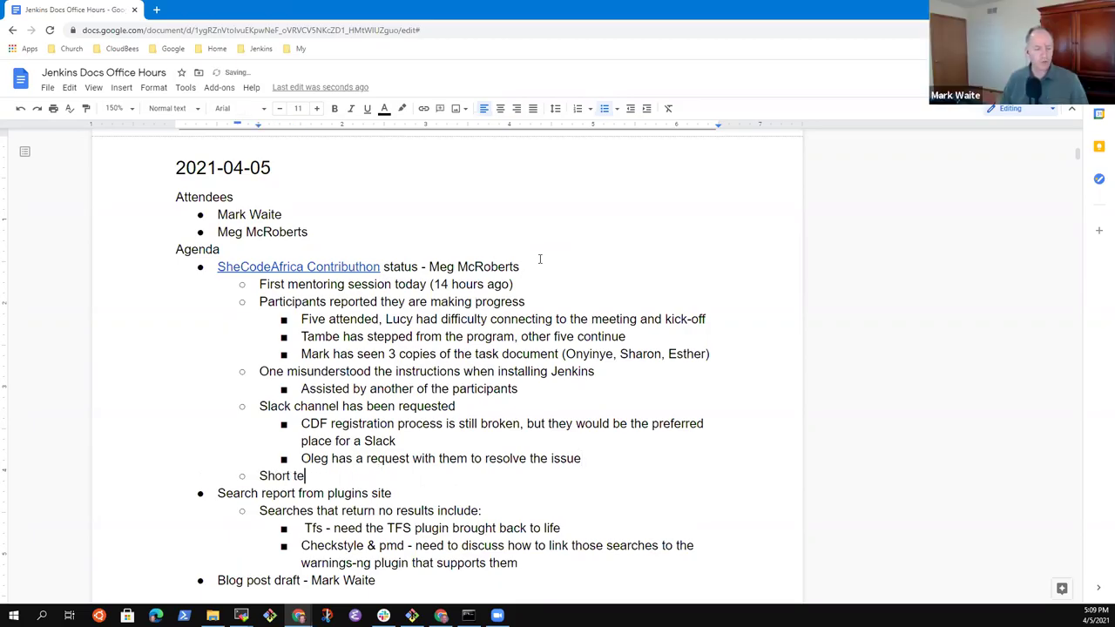
pyautogui.write('rm, use Gitt')
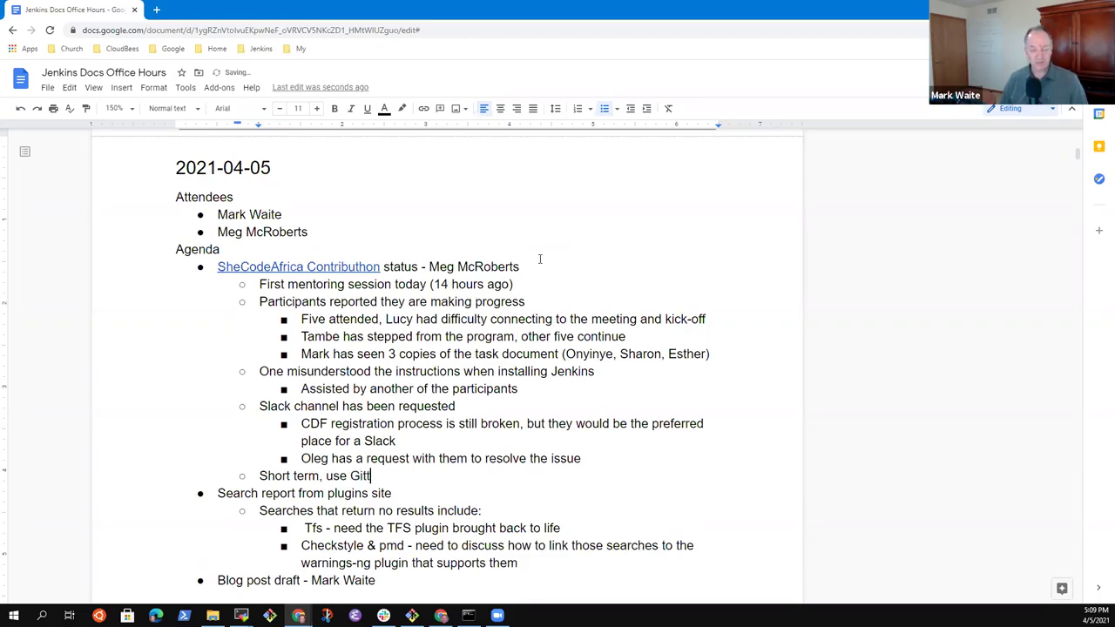
pyautogui.write('er do')
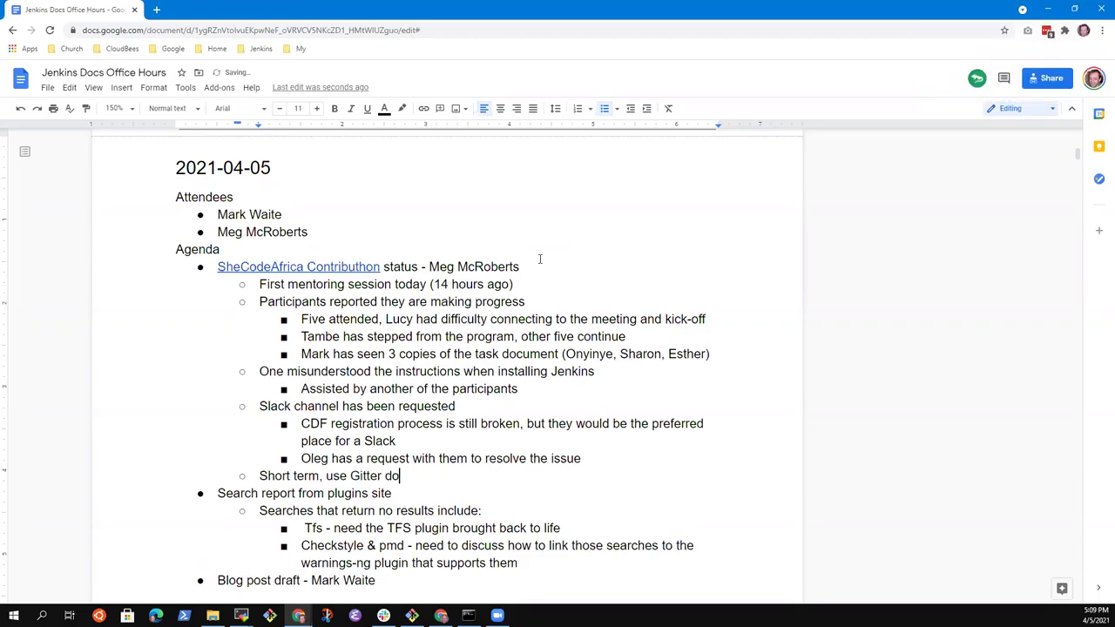
pyautogui.write('cs channel or emial')
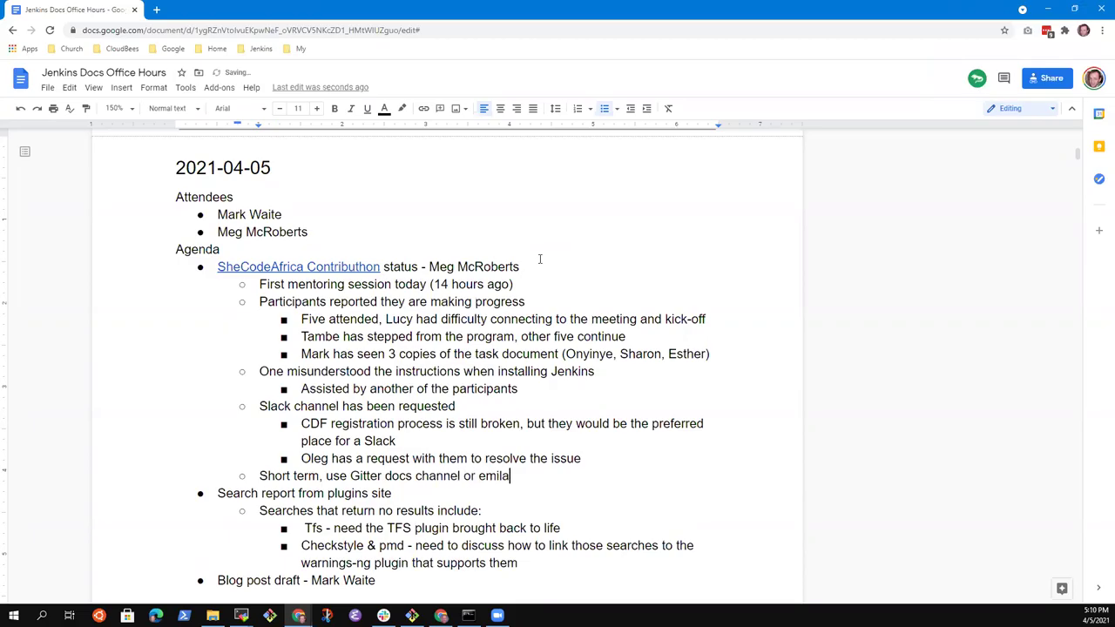
pyautogui.press('BackSpace')
pyautogui.press('BackSpace')
pyautogui.press('BackSpace')
pyautogui.write('ail')
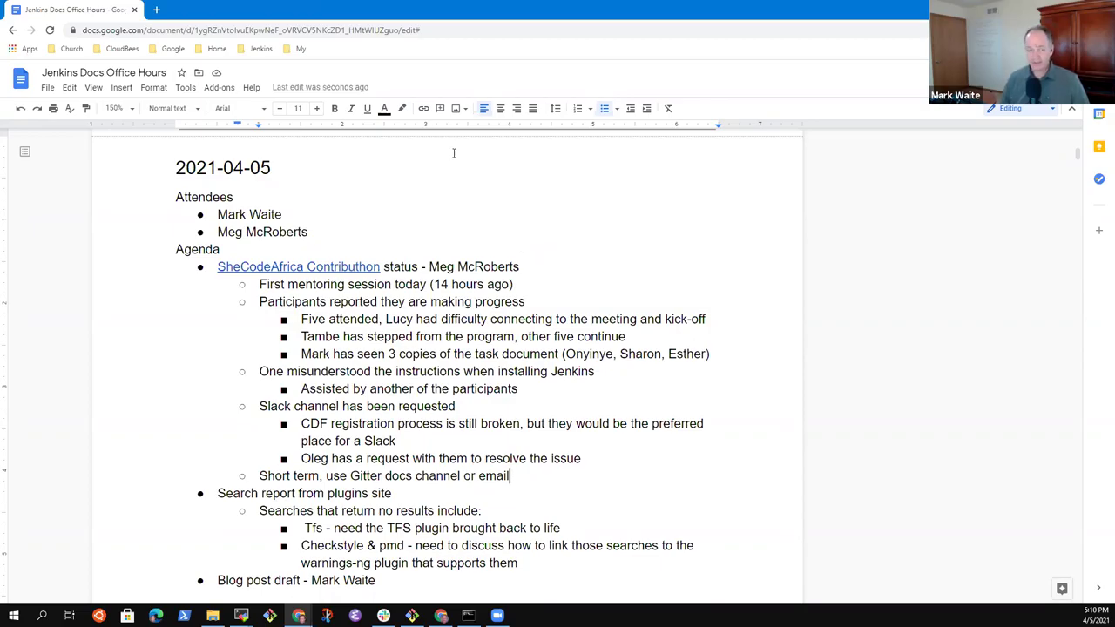
pyautogui.press('Up')
pyautogui.press('Up')
pyautogui.press('Up')
pyautogui.press('Up')
pyautogui.press('Up')
pyautogui.press('Up')
pyautogui.press('Up')
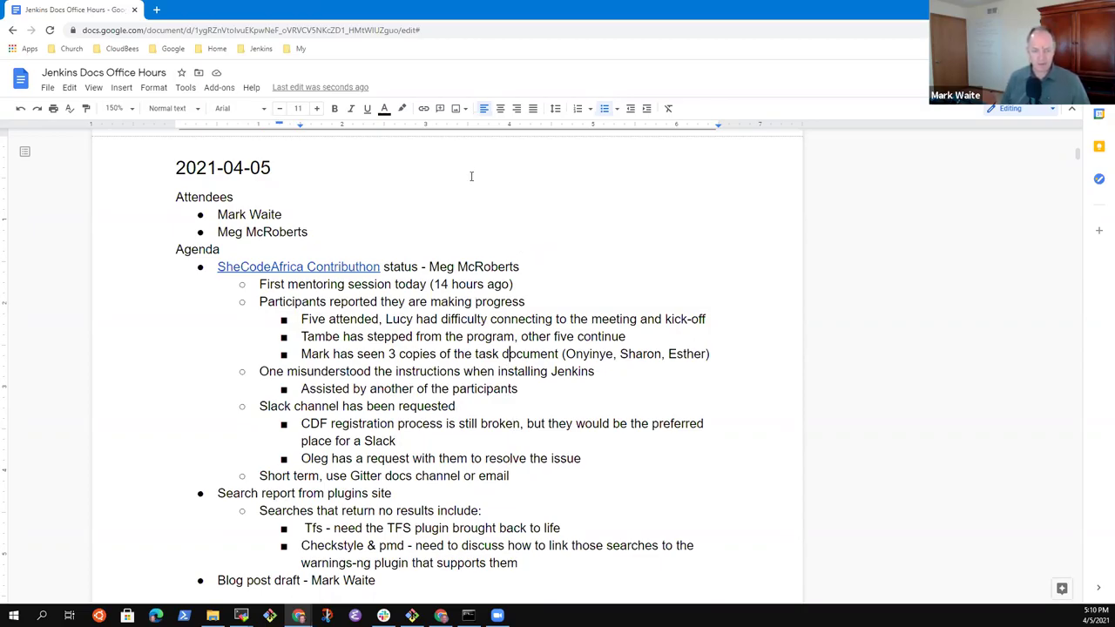
pyautogui.press('End')
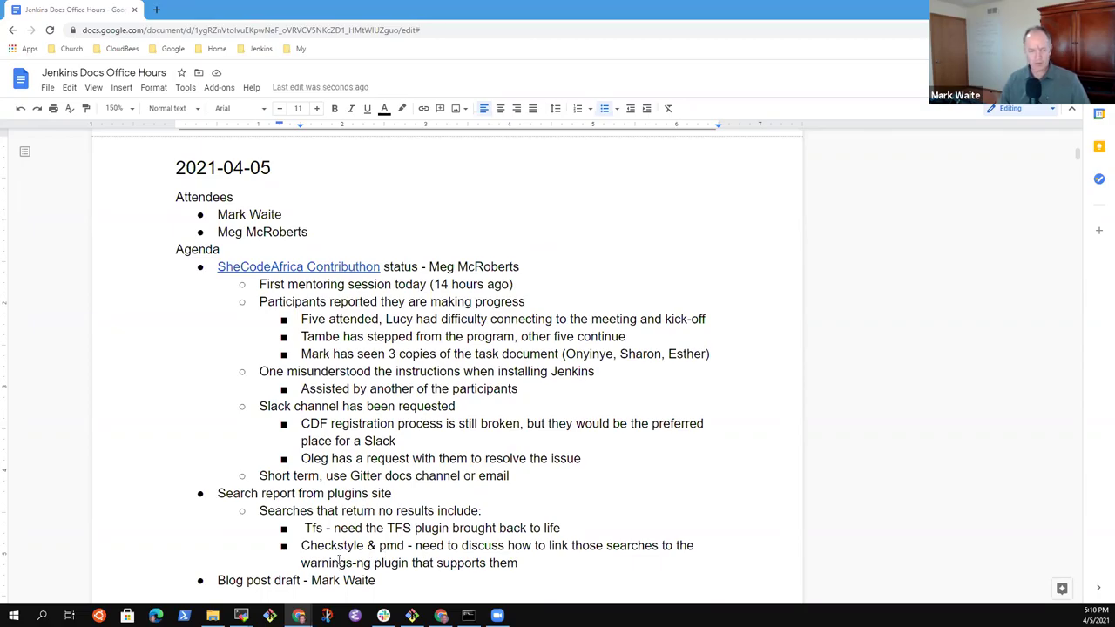
# Step: Add the nested line 'Original document' with 'Original' linked to the task document
pyautogui.click(529, 354)
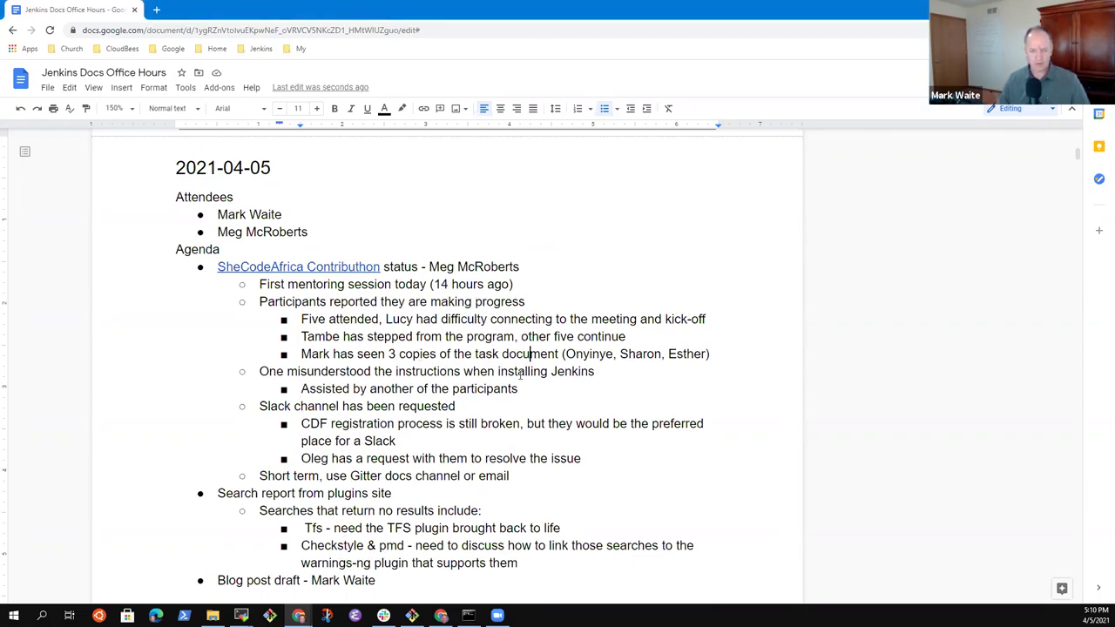
pyautogui.press('Return')
pyautogui.press('Tab')
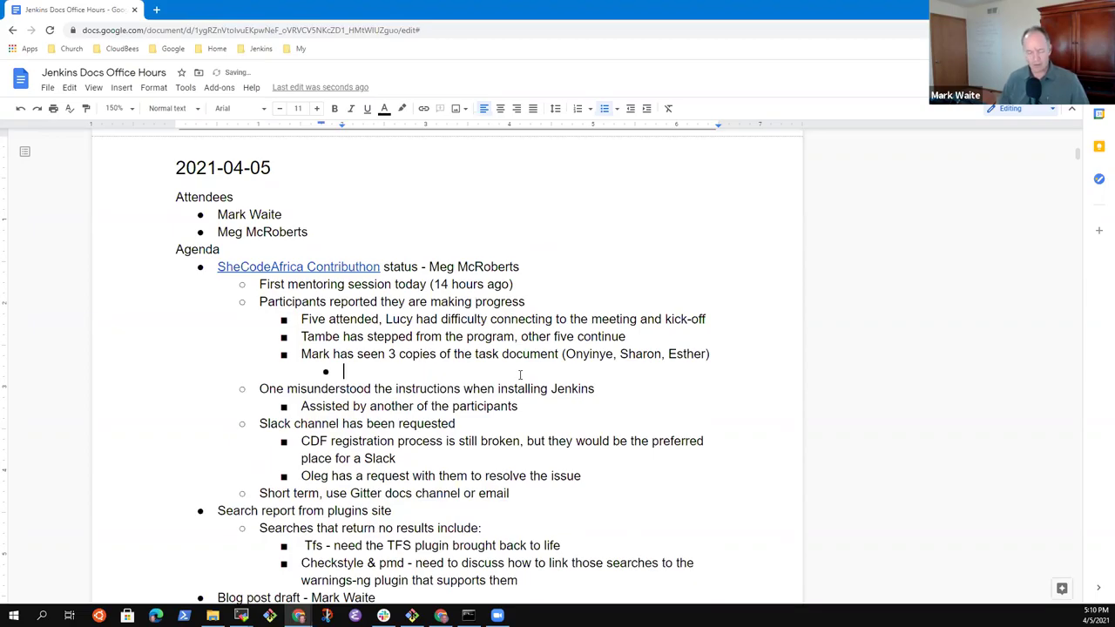
pyautogui.write('Original')
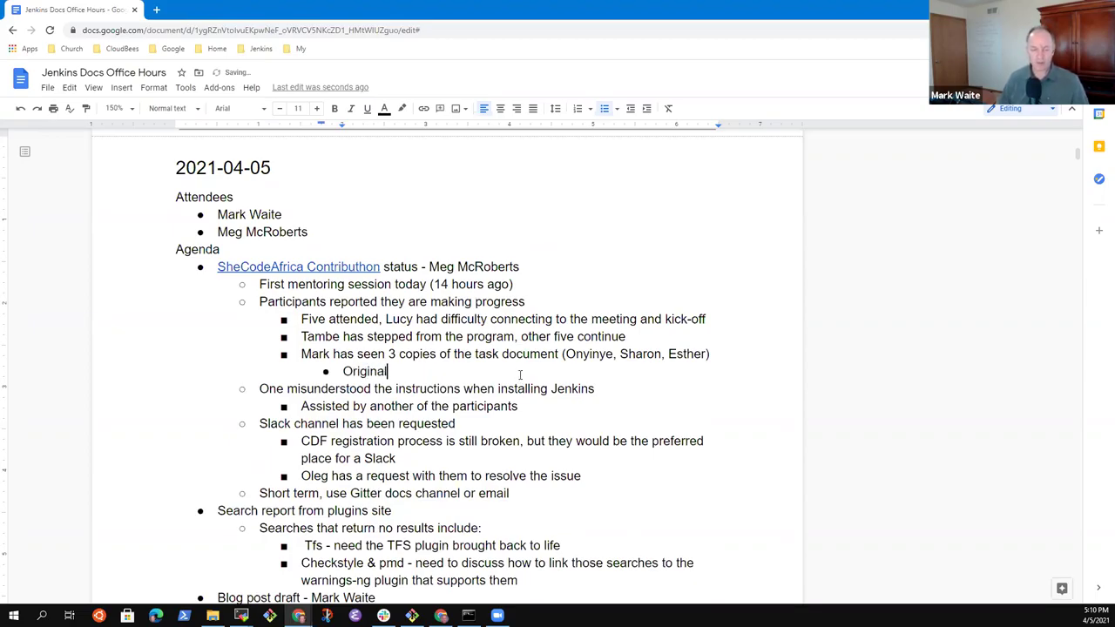
pyautogui.write(' document')
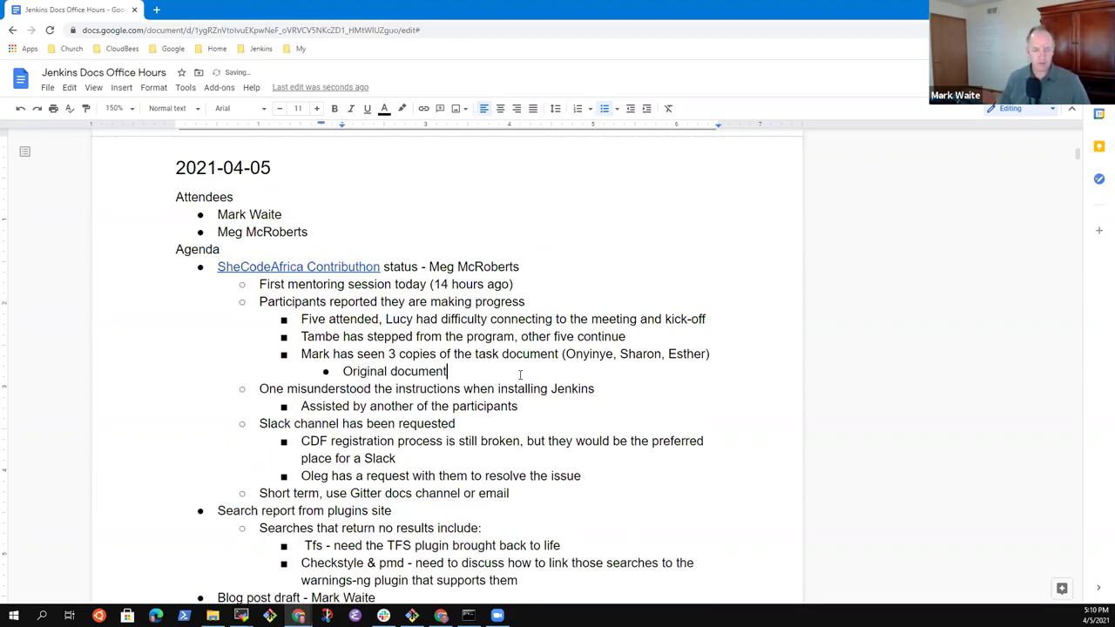
pyautogui.press('Home')
pyautogui.hotkey('ctrl', 'shift', 'Right')
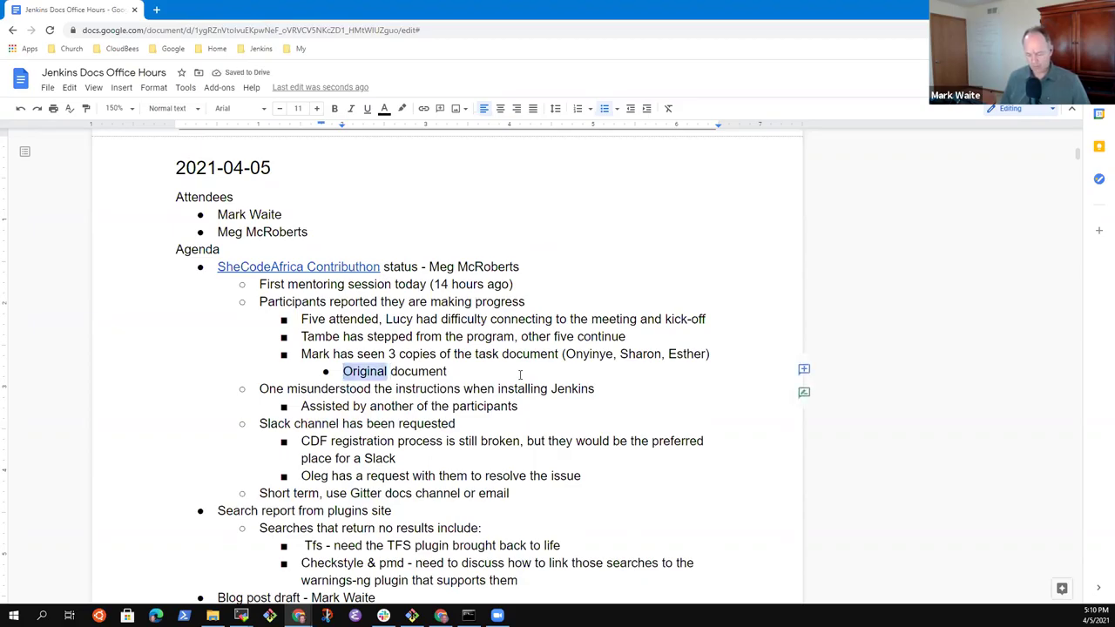
pyautogui.hotkey('ctrl', 'k')
pyautogui.hotkey('ctrl', 'v')
pyautogui.press('Return')
pyautogui.press('End')
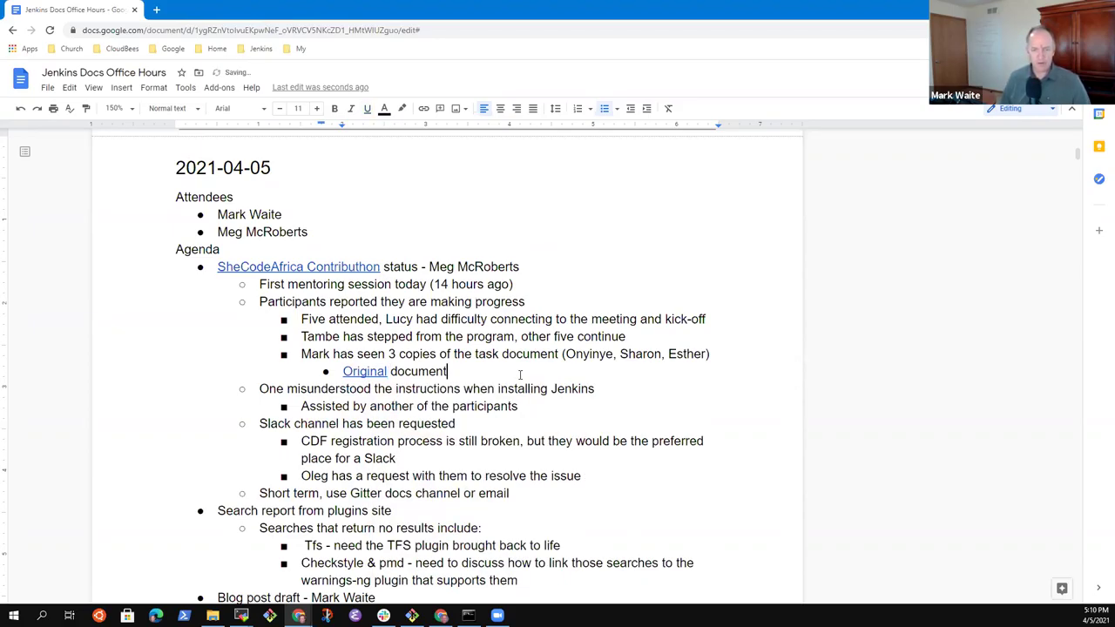
# Step: Add the first participant's document line, linking her name to her copy
pyautogui.press('Return')
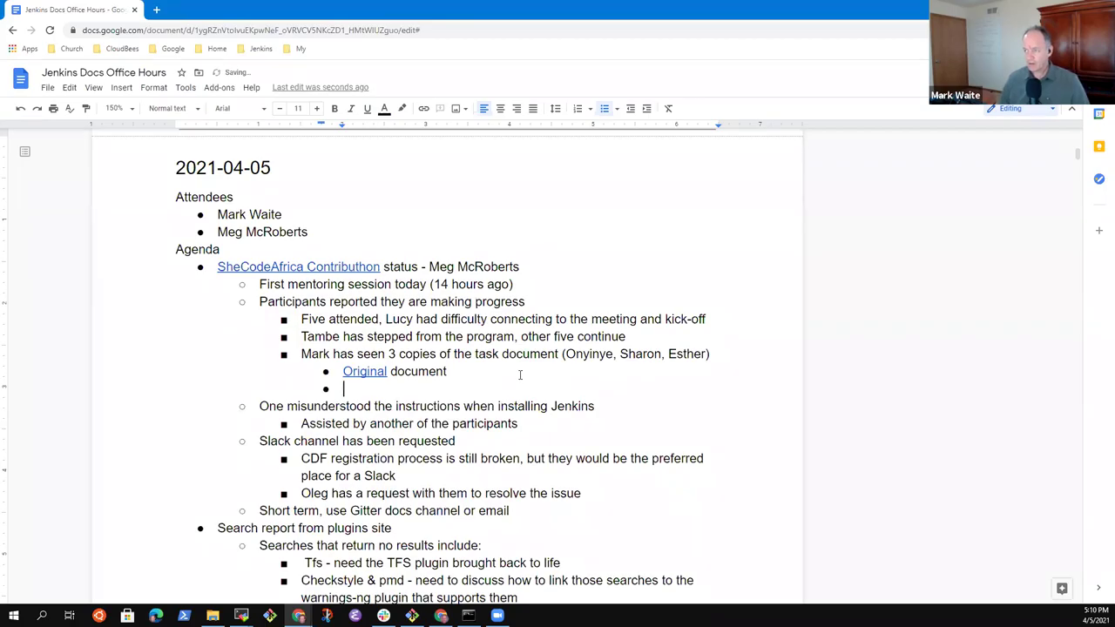
pyautogui.write('OOnyin')
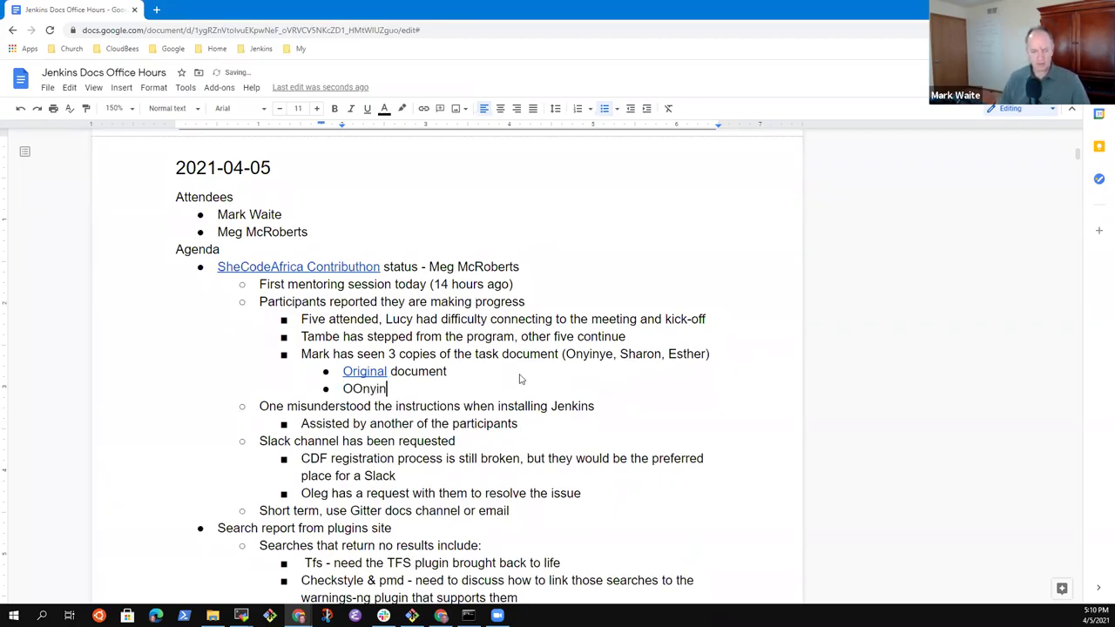
pyautogui.hotkey('ctrl', 'BackSpace')
pyautogui.write('On')
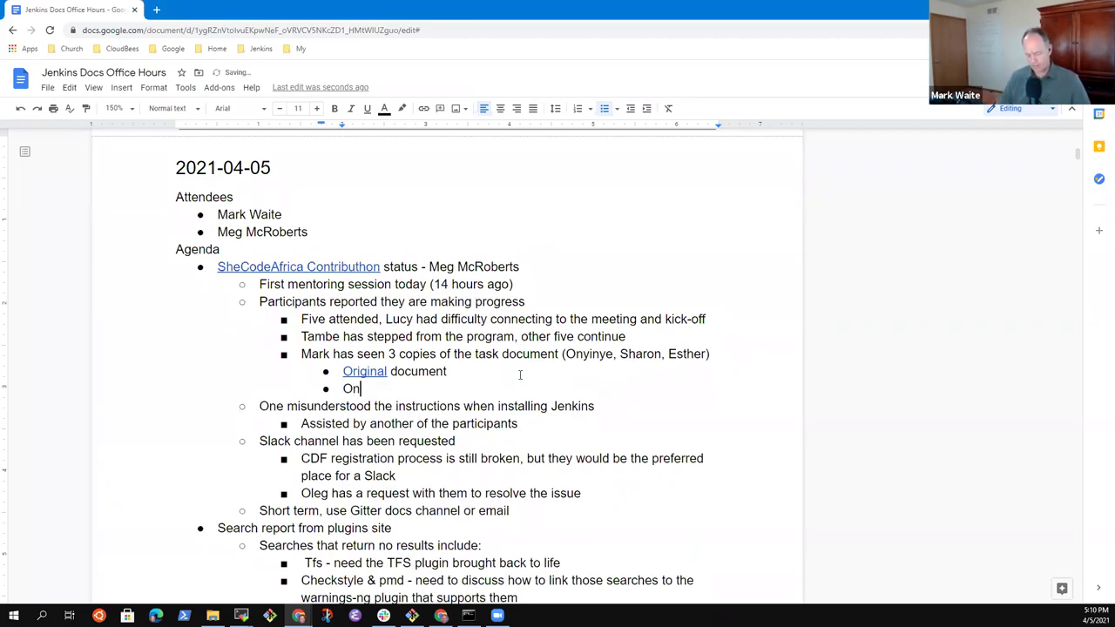
pyautogui.write("yinye's dioc")
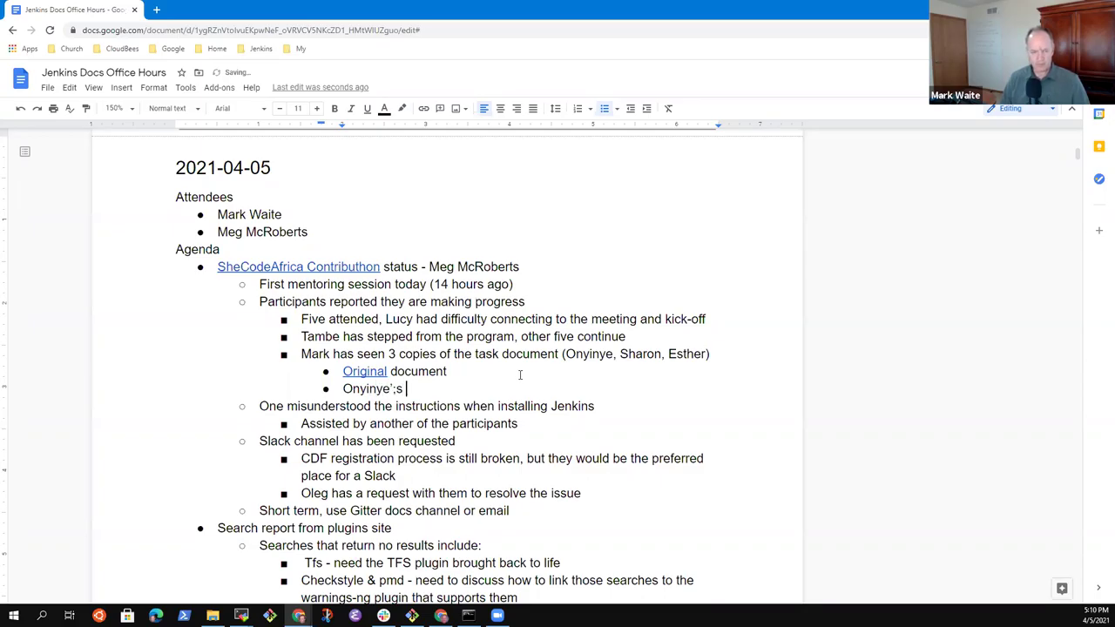
pyautogui.press('BackSpace')
pyautogui.press('BackSpace')
pyautogui.press('BackSpace')
pyautogui.write('oc')
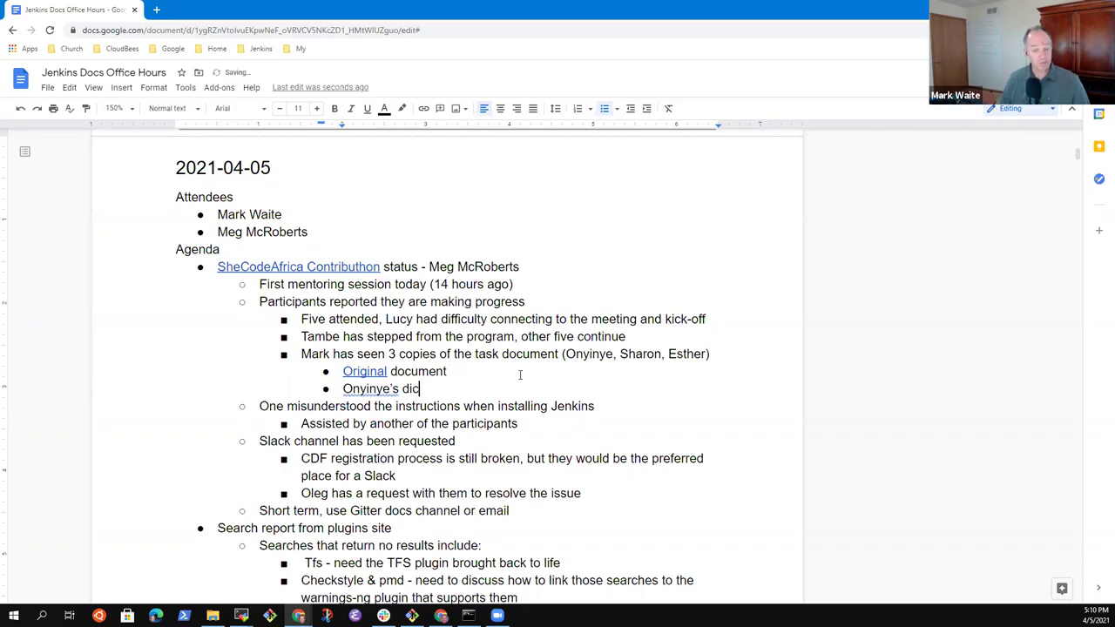
pyautogui.press('BackSpace')
pyautogui.write('oc')
pyautogui.press('BackSpace')
pyautogui.write('cu')
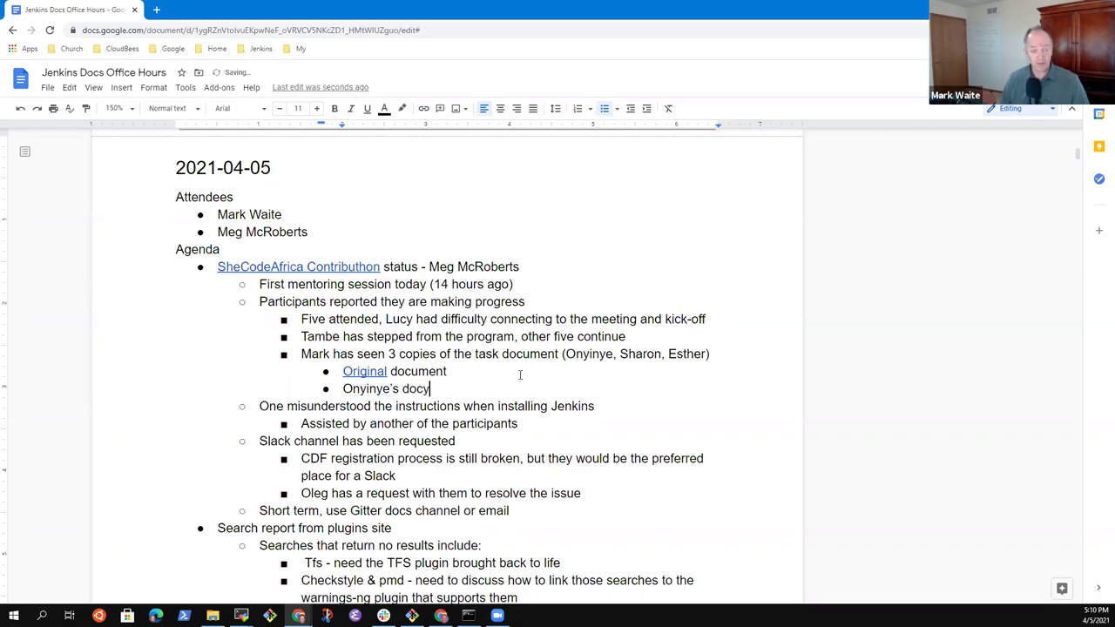
pyautogui.press('BackSpace')
pyautogui.write('cyel')
pyautogui.press('BackSpace')
pyautogui.press('BackSpace')
pyautogui.press('BackSpace')
pyautogui.write('n')
pyautogui.press('BackSpace')
pyautogui.press('BackSpace')
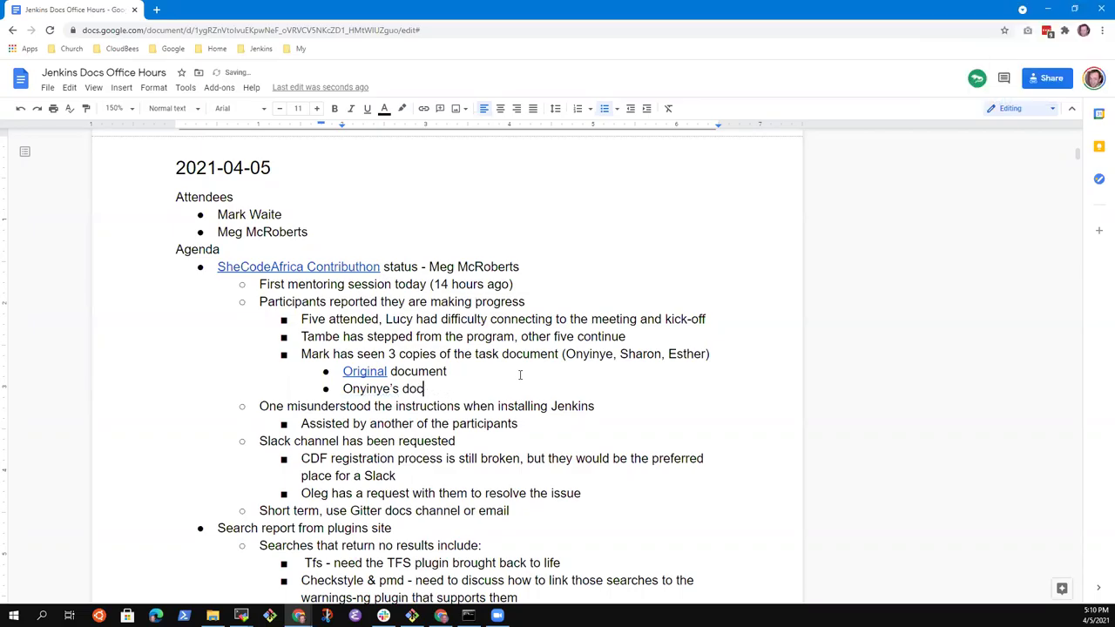
pyautogui.write('ument')
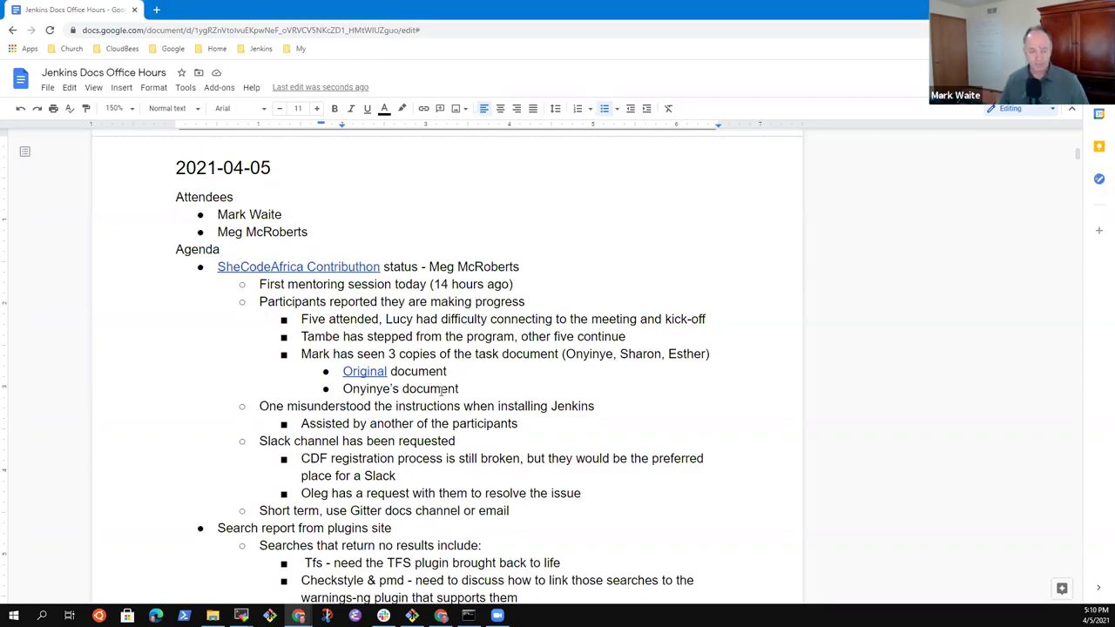
pyautogui.hotkey('shift', 'End')
pyautogui.hotkey('ctrl', 'shift', 'Left')
pyautogui.hotkey('shift', 'Left')
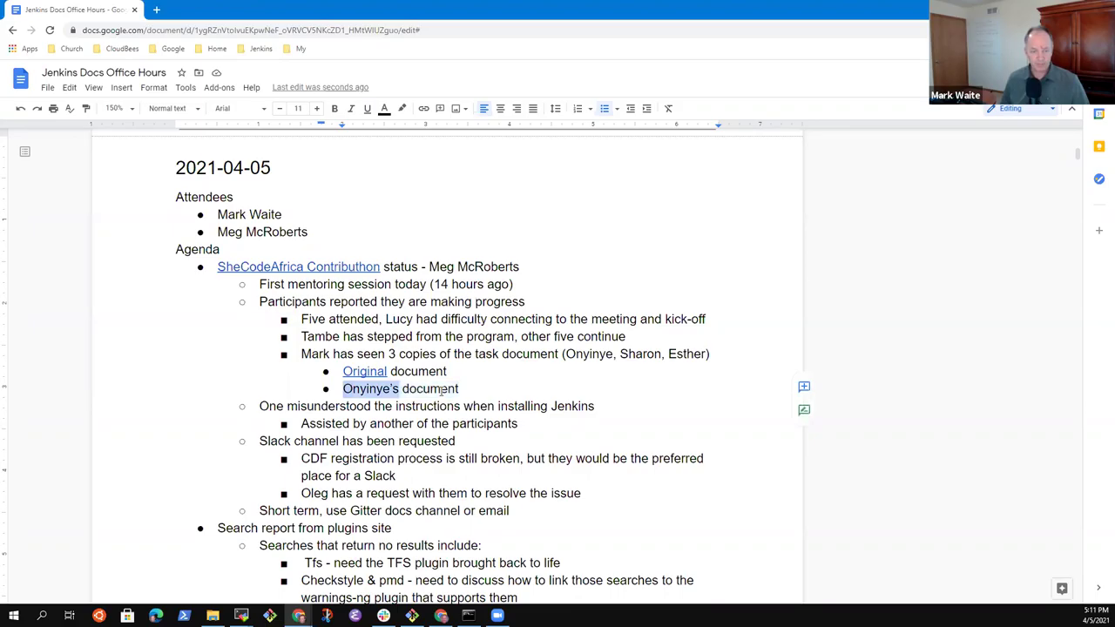
pyautogui.hotkey('ctrl', 'k')
pyautogui.hotkey('ctrl', 'v')
pyautogui.press('Return')
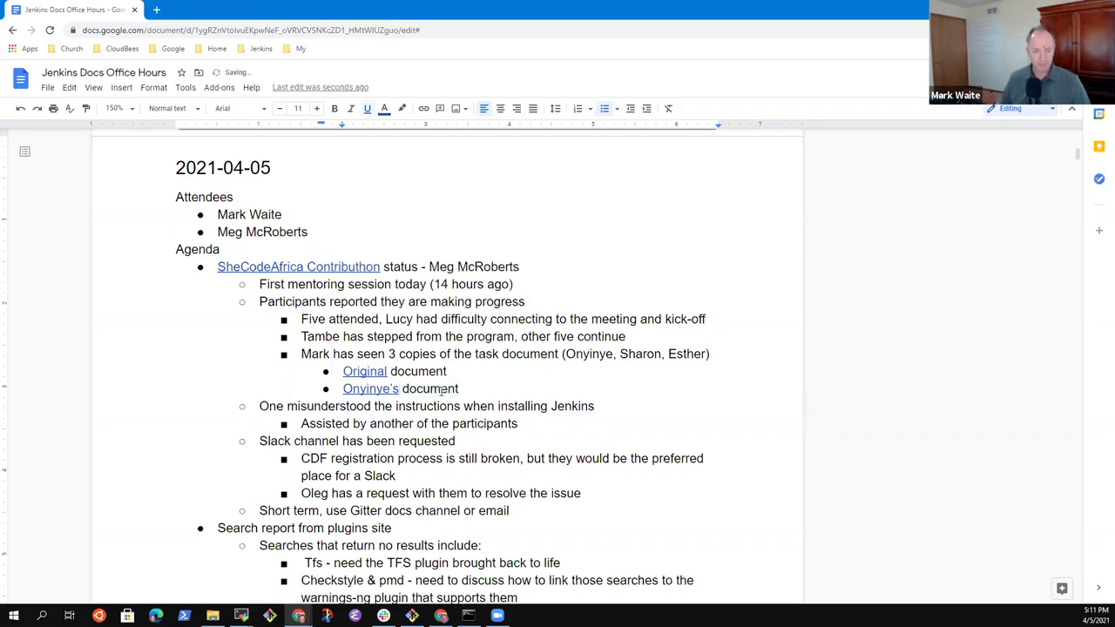
# Step: Add the second participant's document line, linking her name to her copy
pyautogui.press('Return')
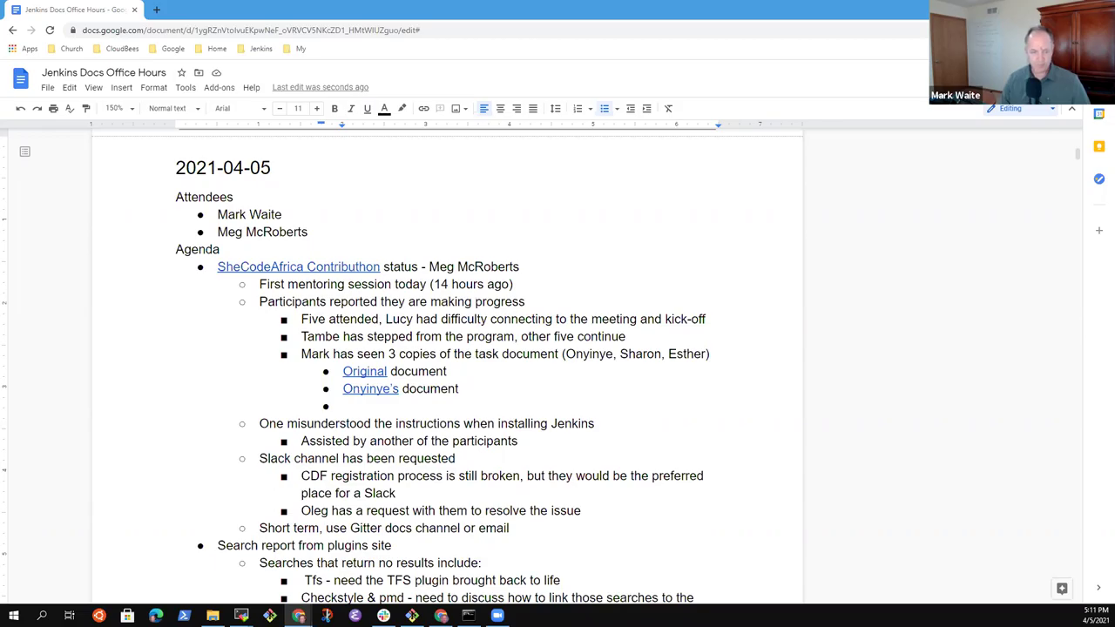
pyautogui.write('Sharon')
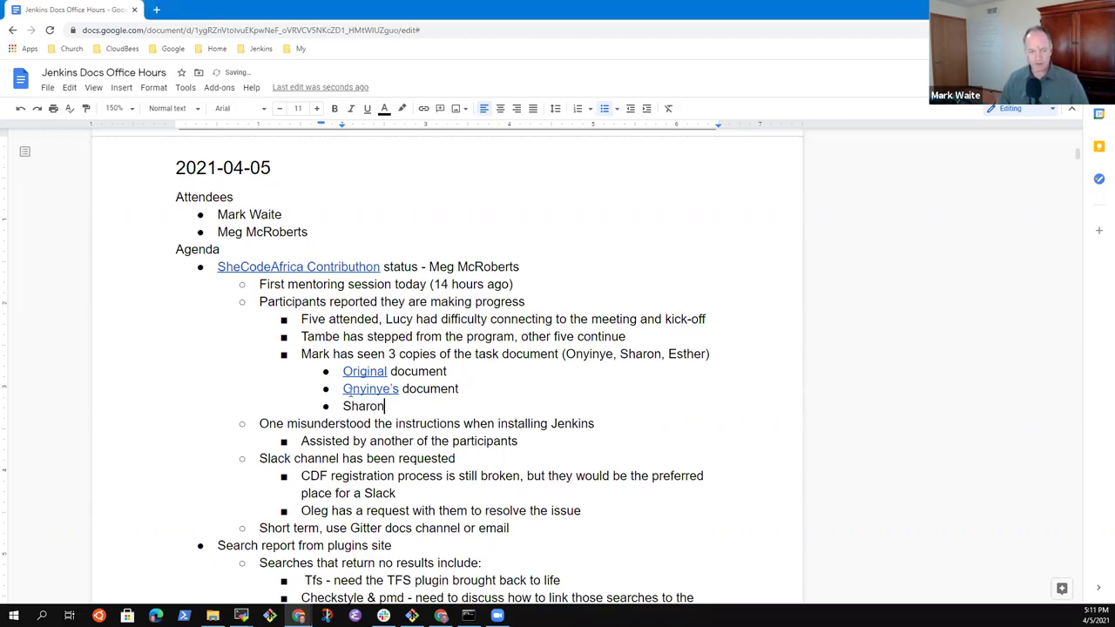
pyautogui.write("'s docueme")
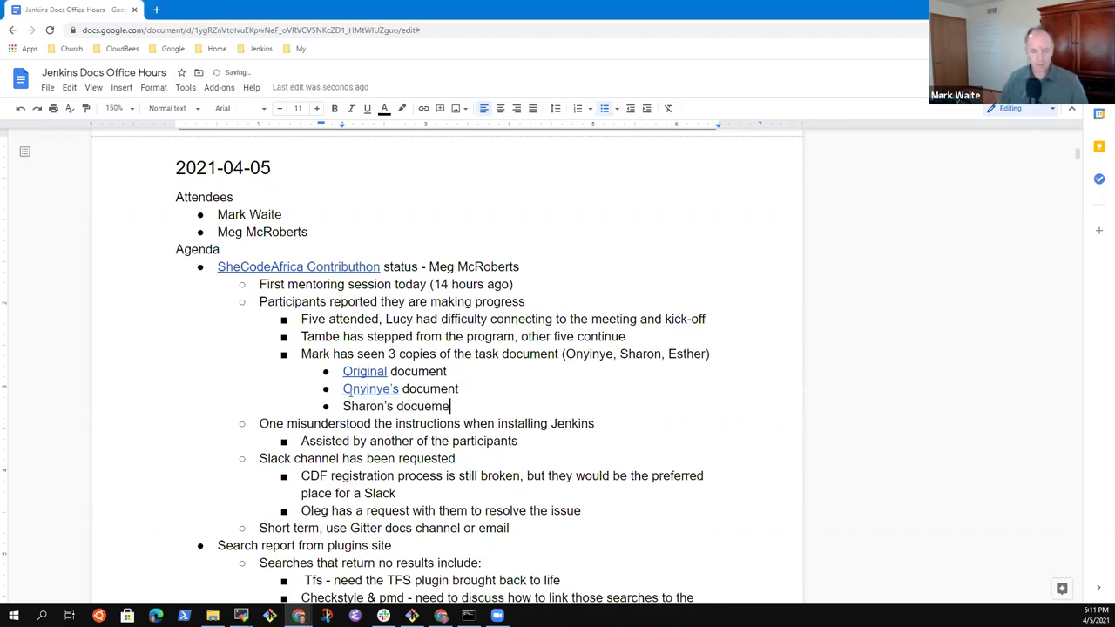
pyautogui.press('BackSpace')
pyautogui.press('BackSpace')
pyautogui.press('BackSpace')
pyautogui.press('BackSpace')
pyautogui.write('ument')
pyautogui.press('BackSpace')
pyautogui.press('BackSpace')
pyautogui.write('nt')
pyautogui.press('Home')
pyautogui.hotkey('ctrl', 'Right')
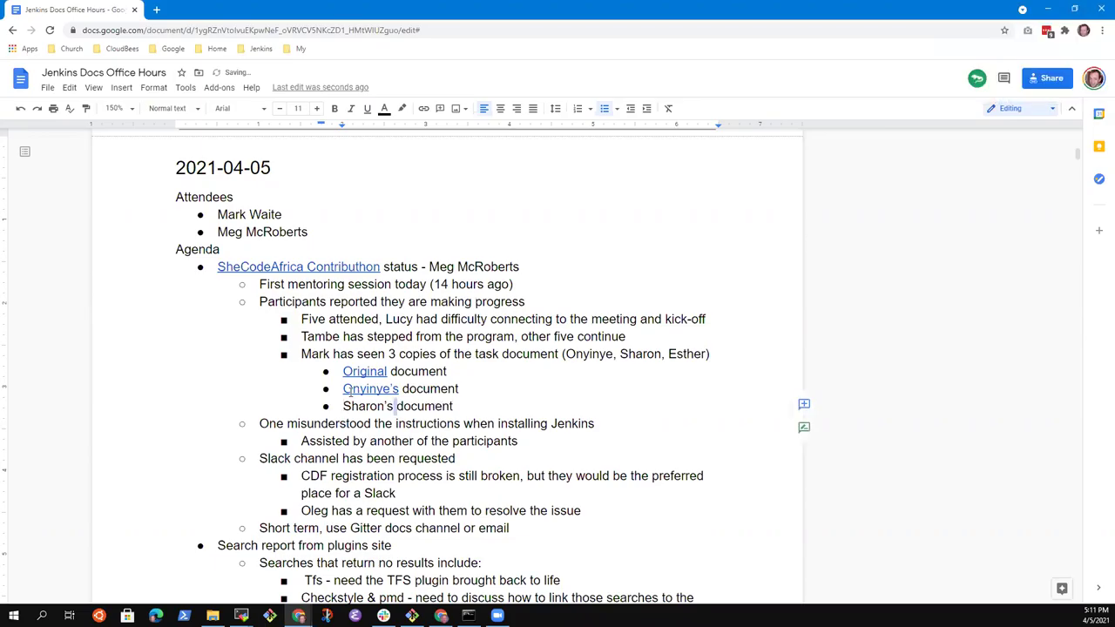
pyautogui.press('Home')
pyautogui.hotkey('ctrl', 'shift', 'Right')
pyautogui.hotkey('shift', 'Left')
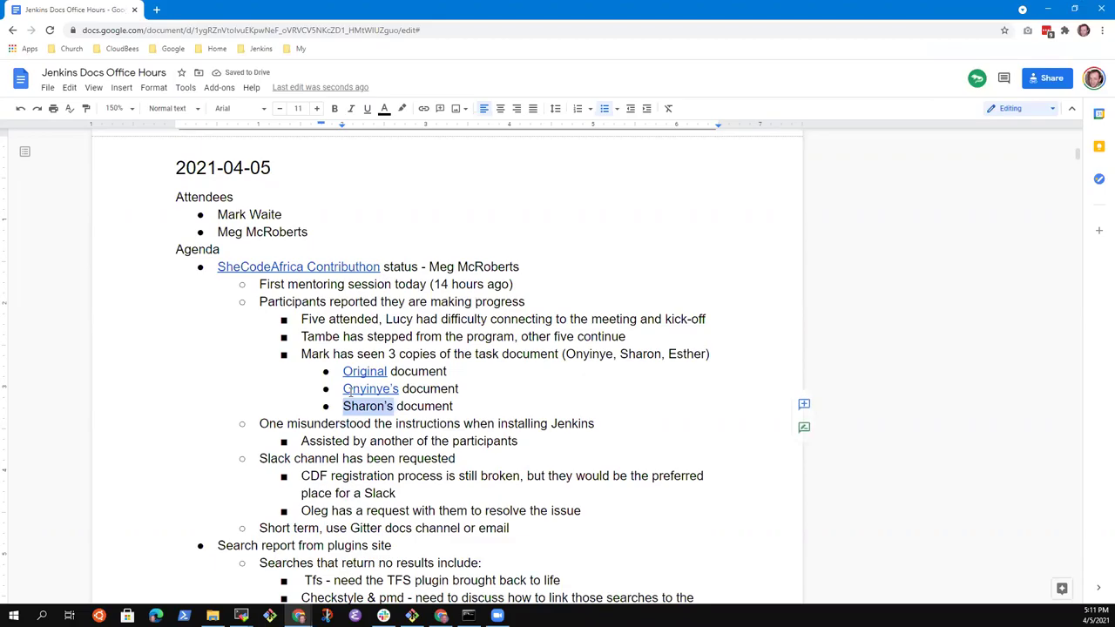
pyautogui.hotkey('ctrl', 'k')
pyautogui.hotkey('ctrl', 'v')
pyautogui.press('Return')
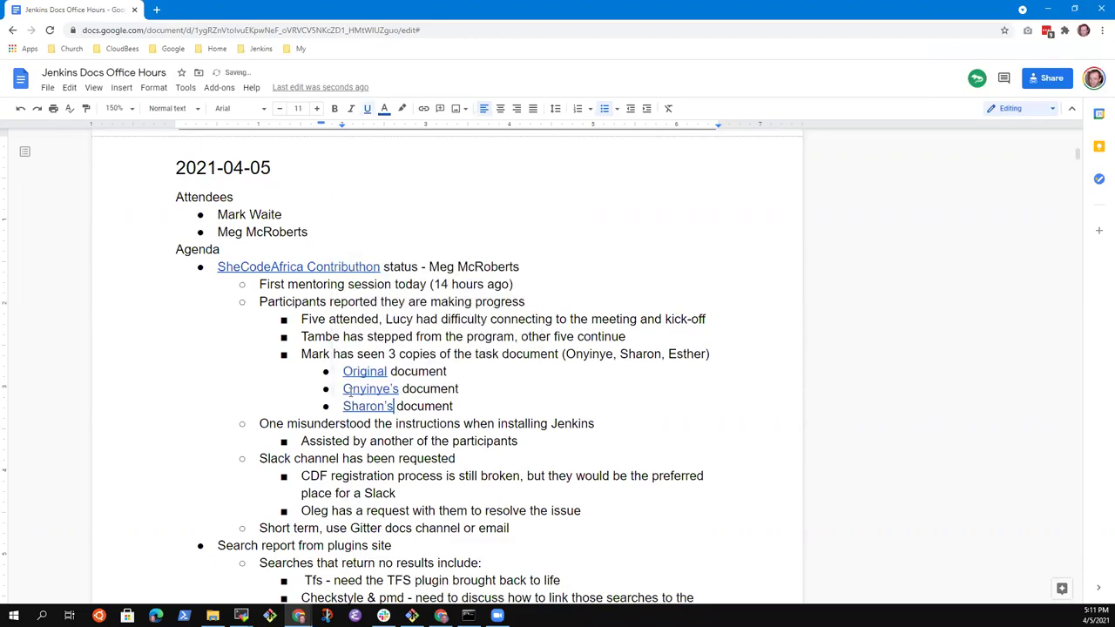
pyautogui.press('End')
pyautogui.press('Return')
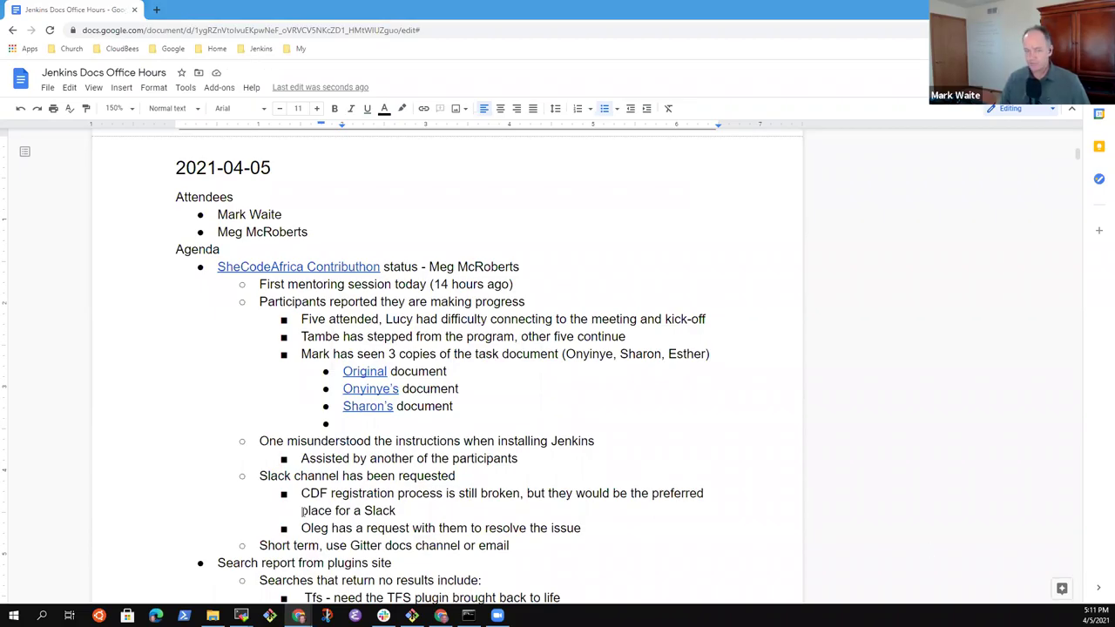
# Step: Add the third participant's document line, linking her name to her copy
pyautogui.moveTo(348, 423); pyautogui.dragTo(359, 428)
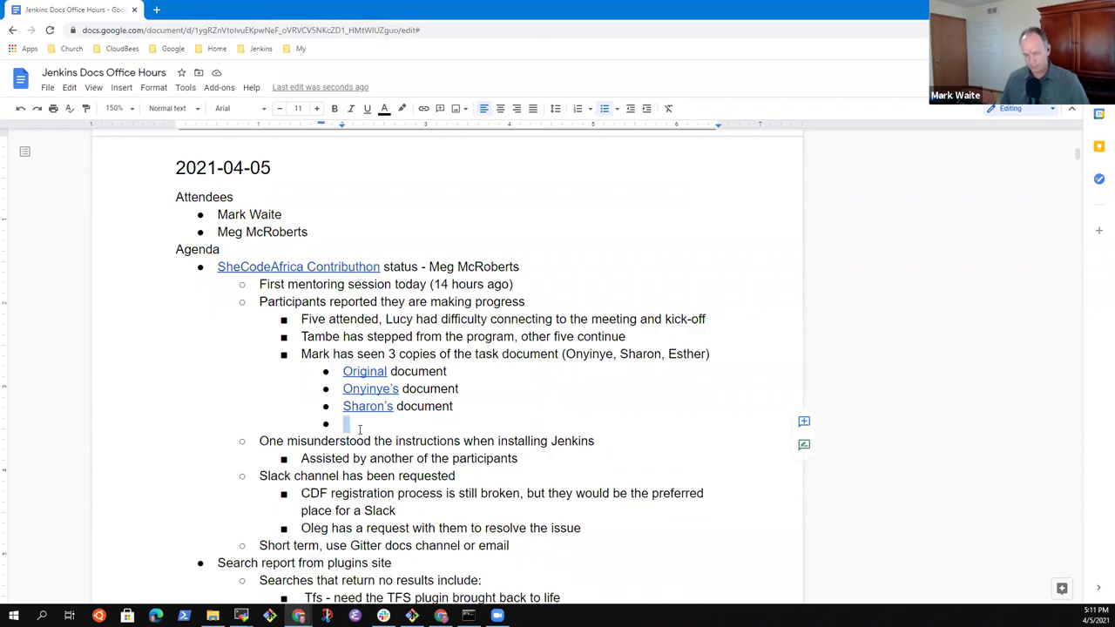
pyautogui.write("Esther's document")
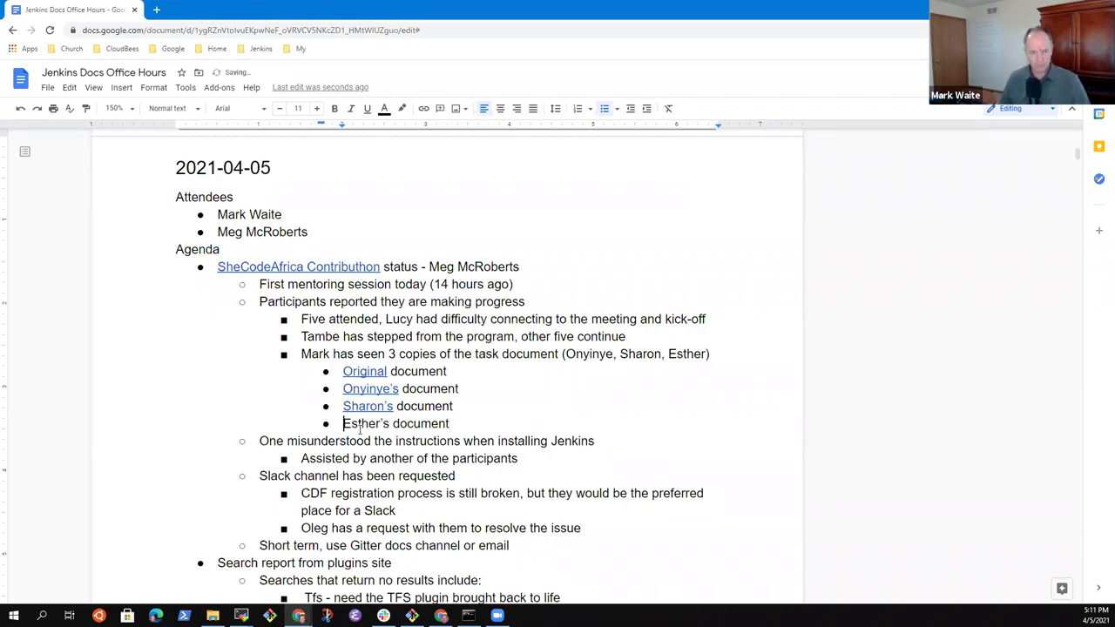
pyautogui.doubleClick(359, 425)
pyautogui.hotkey('ctrl', 'k')
pyautogui.hotkey('ctrl', 'v')
pyautogui.press('Return')
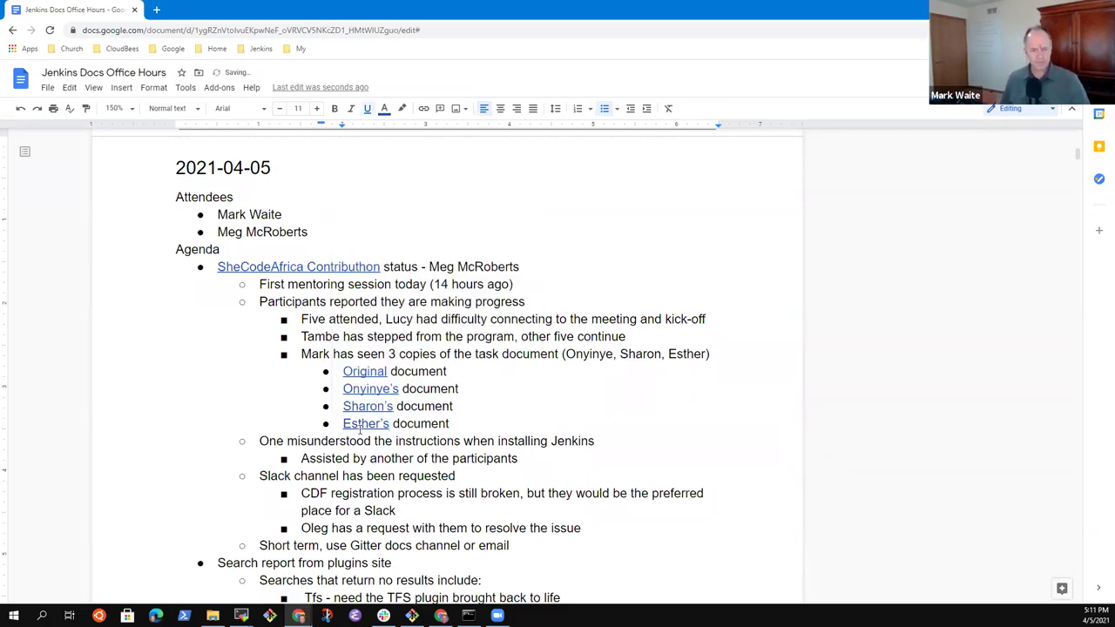
# Step: Append '(on Windows)' to the Jenkins installation note
pyautogui.press('Down')
pyautogui.write('(on Window')
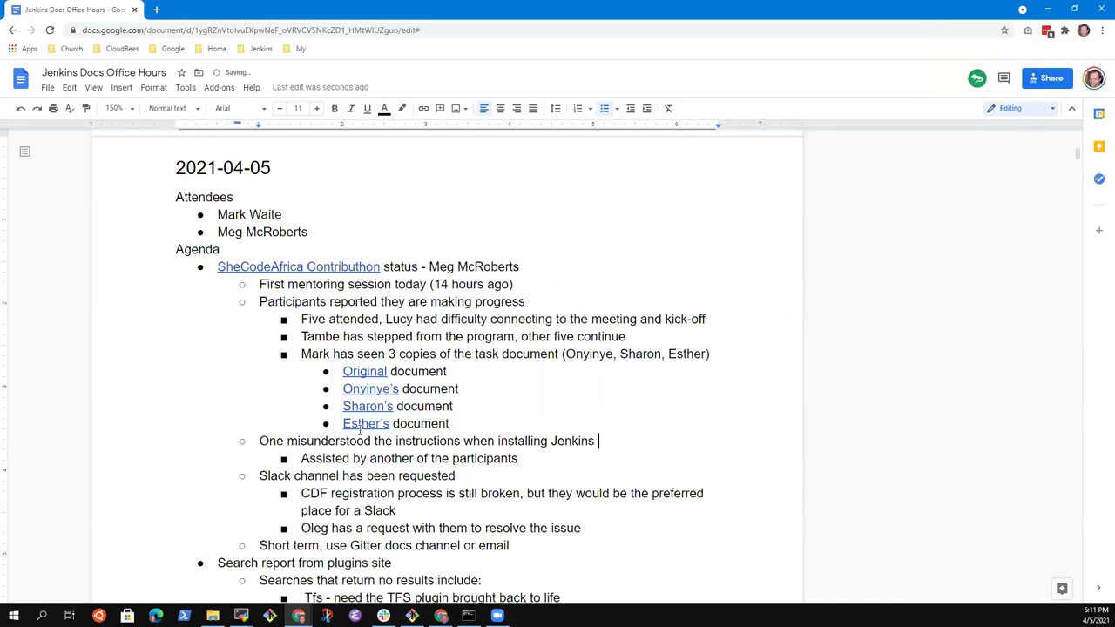
pyautogui.write('s)')
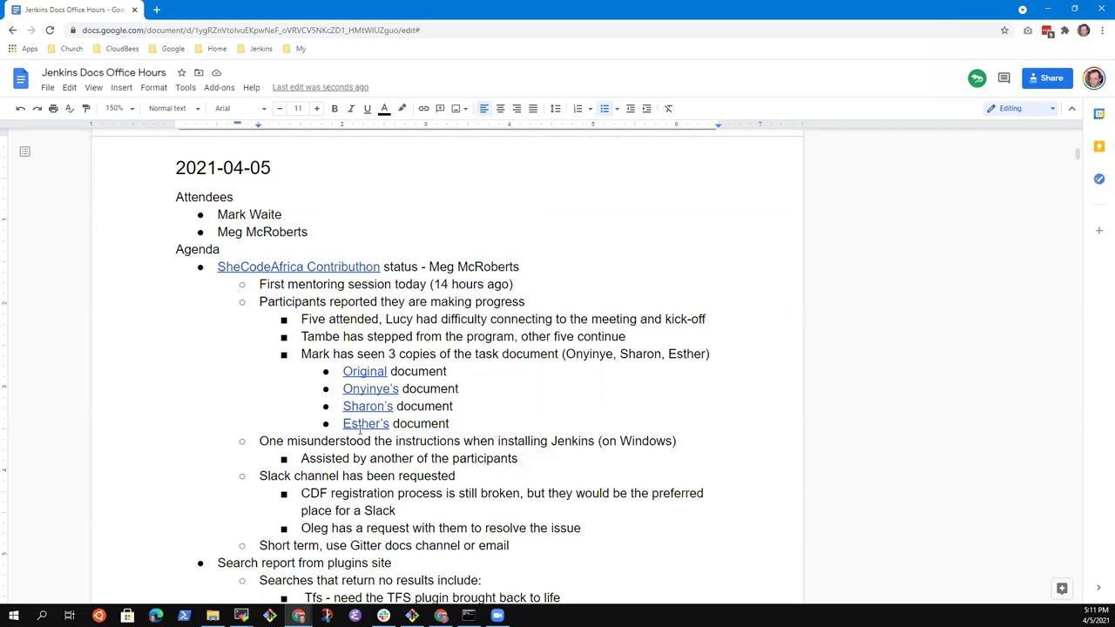
pyautogui.click(455, 406)
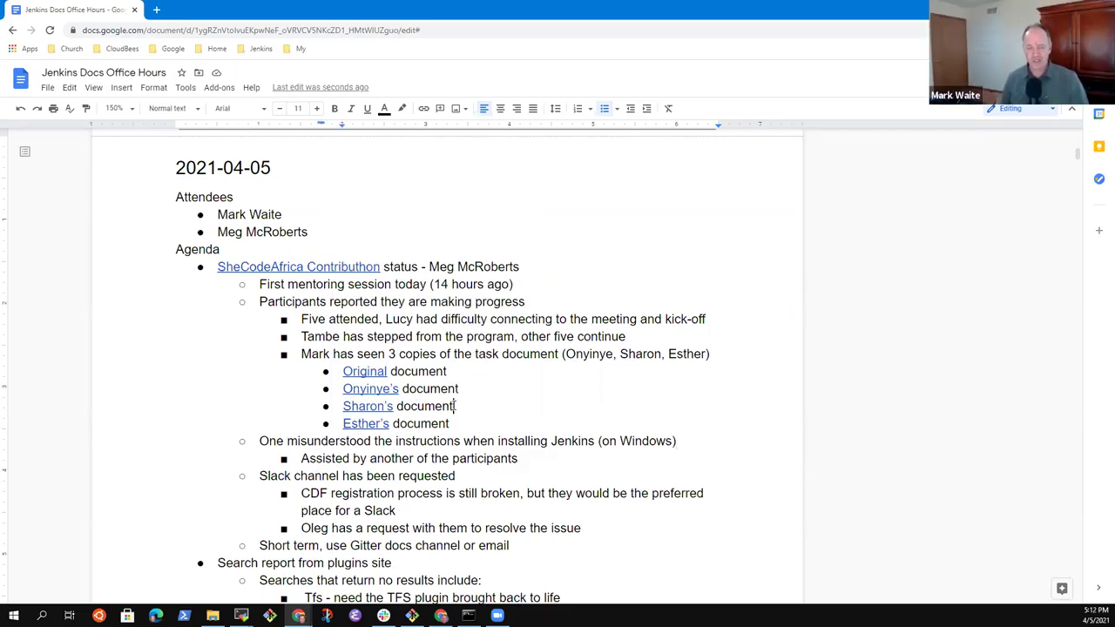
pyautogui.press('Up')
pyautogui.press('Up')
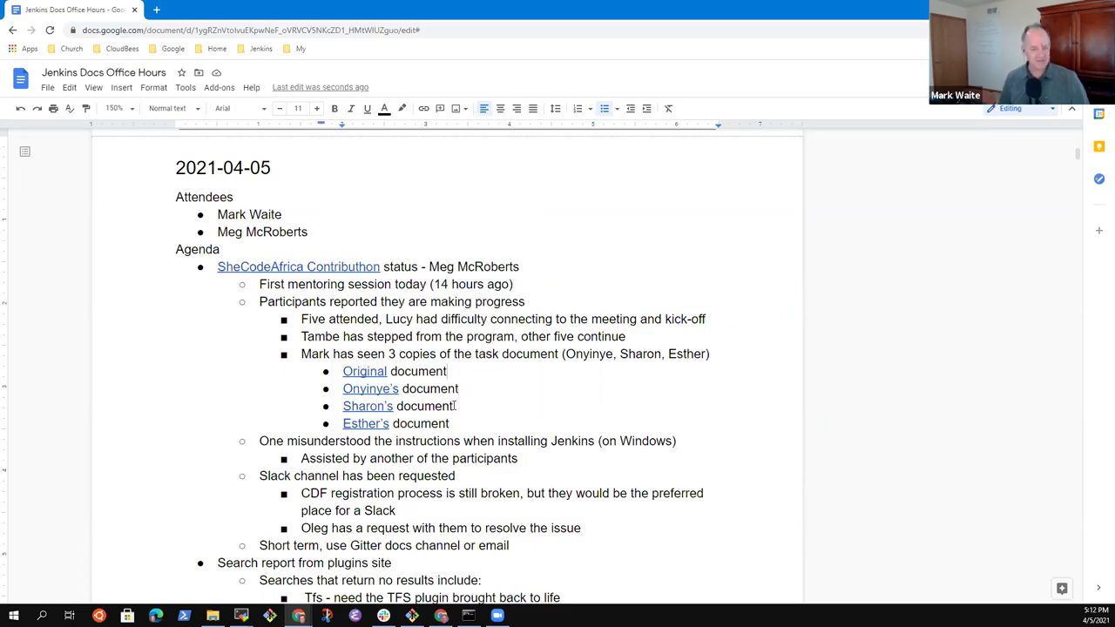
pyautogui.press('Down')
pyautogui.press('Down')
pyautogui.press('Down')
pyautogui.press('Down')
pyautogui.press('Down')
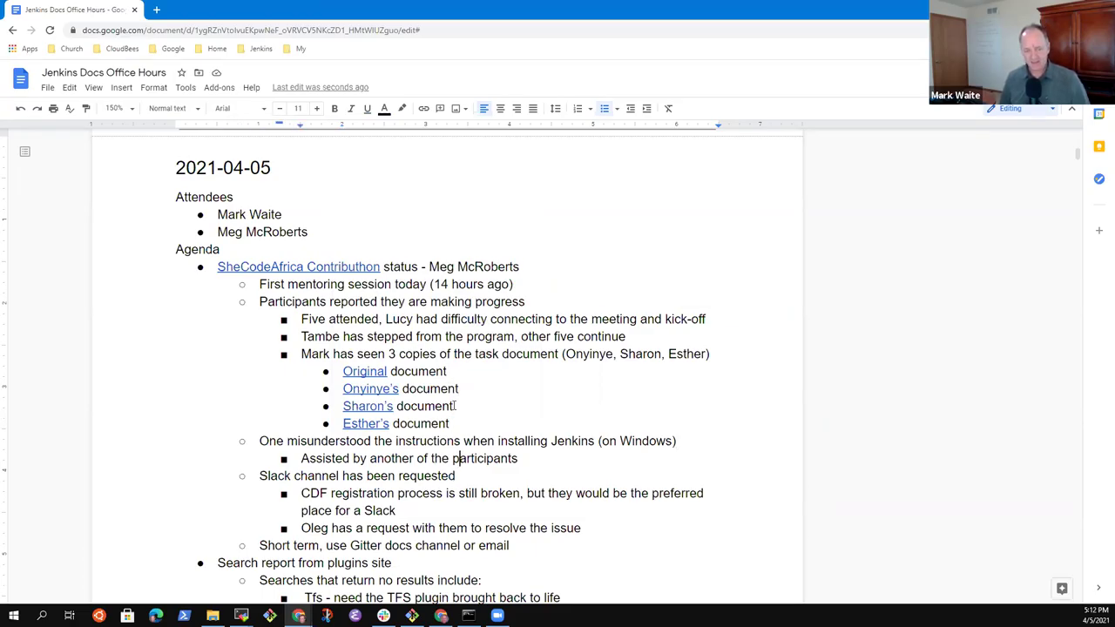
pyautogui.press('Down')
pyautogui.scroll(-1, 455, 406)
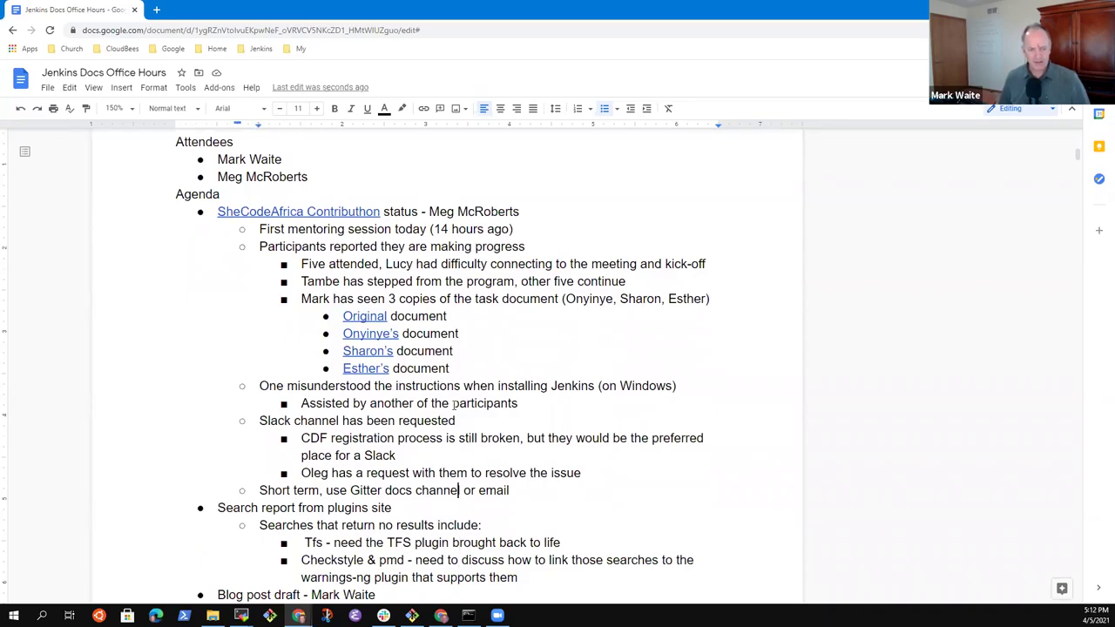
pyautogui.press('Down')
pyautogui.press('Up')
pyautogui.press('Up')
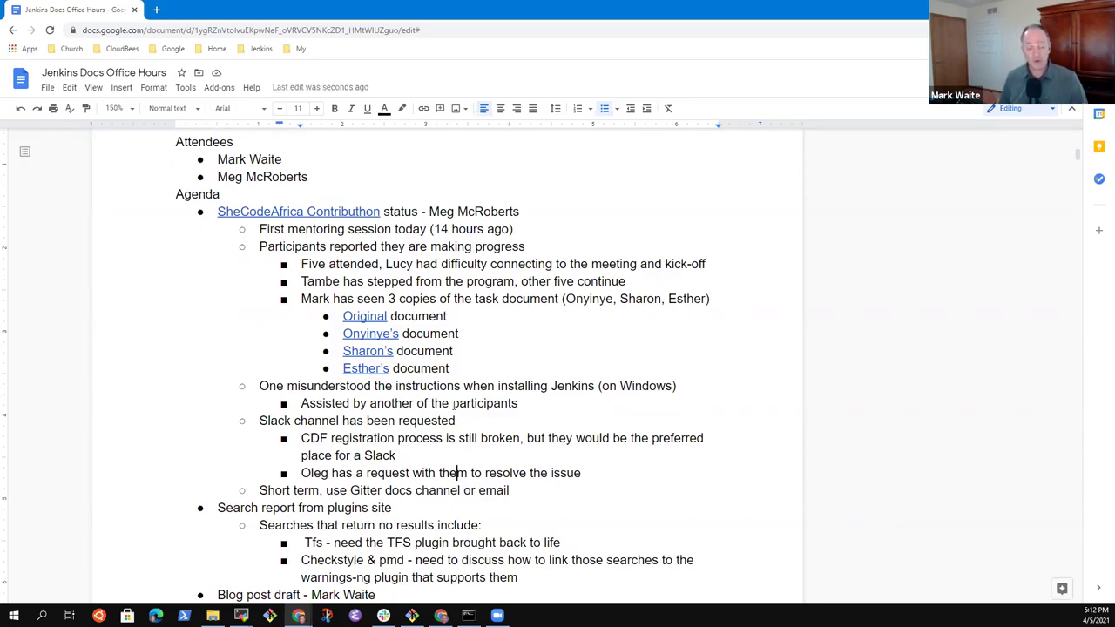
pyautogui.press('Up')
pyautogui.press('Down')
pyautogui.press('Down')
pyautogui.press('Down')
# Step: Add an outdented note '3 have provided bios, 2 have provided photos' below the document links
pyautogui.press('Return')
pyautogui.hotkey('shift', 'Tab')
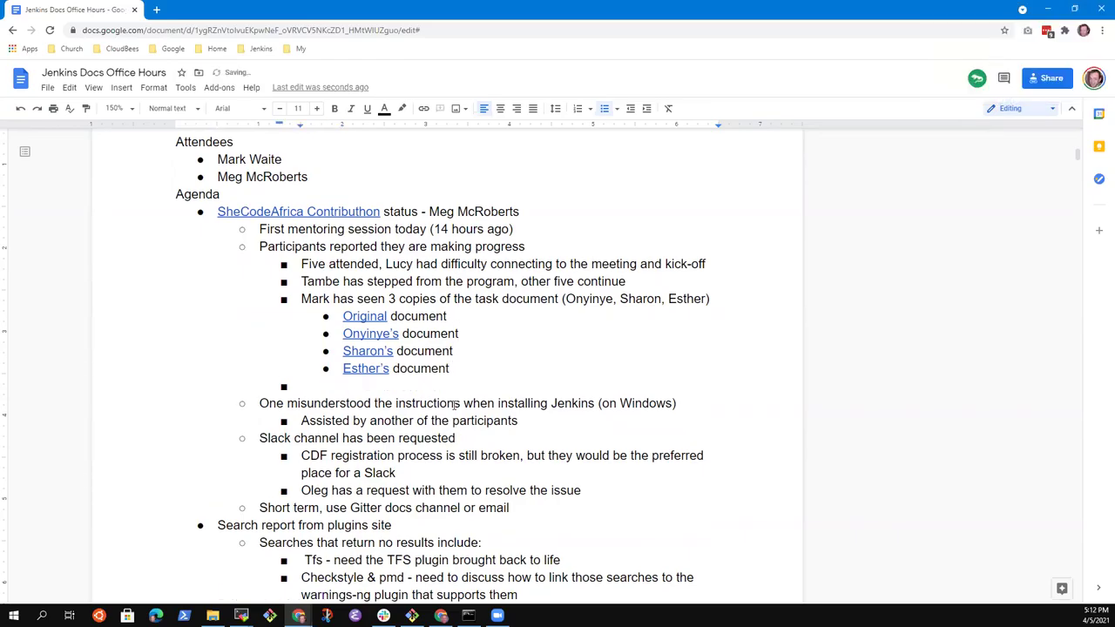
pyautogui.write('Three')
pyautogui.hotkey('ctrl', 'BackSpace')
pyautogui.write('3 have provided blog')
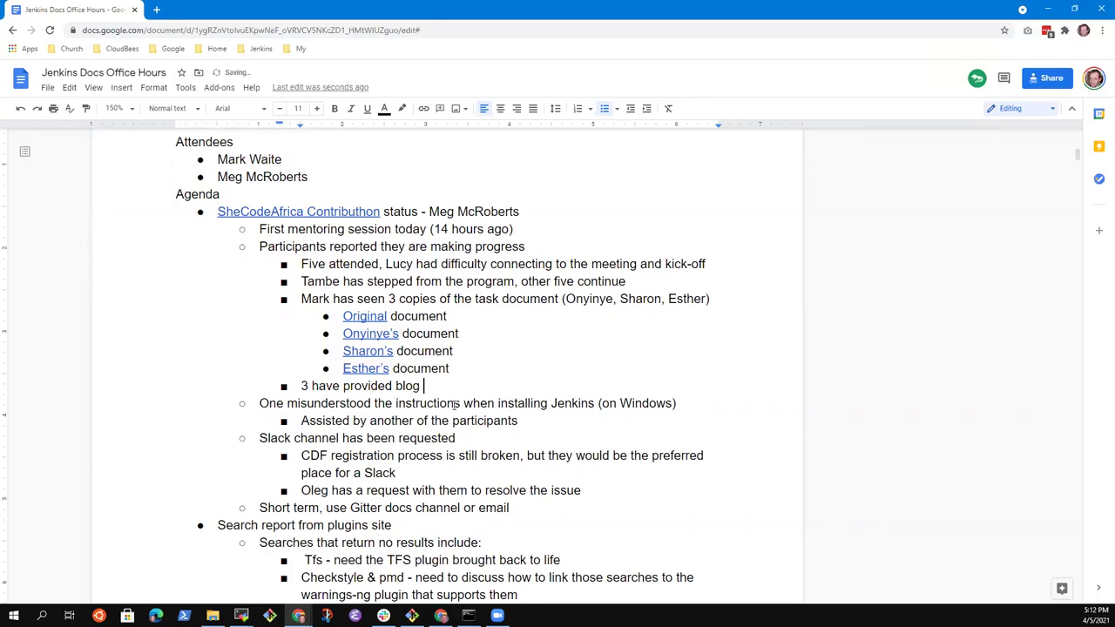
pyautogui.hotkey('ctrl', 'BackSpace')
pyautogui.write('bio')
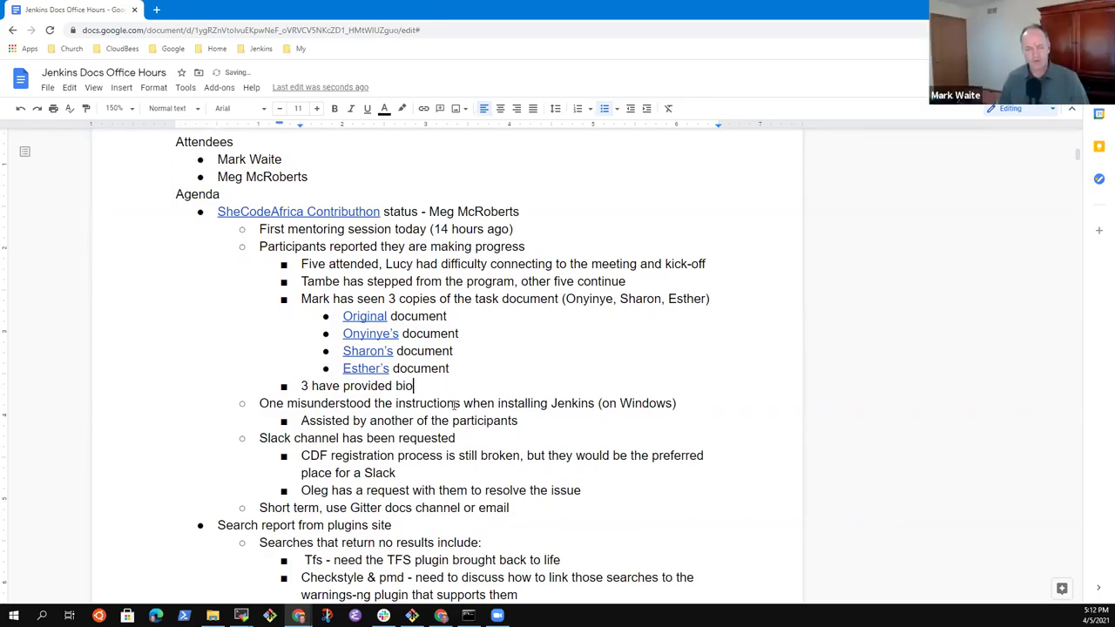
pyautogui.write('s')
pyautogui.write(', 2 ')
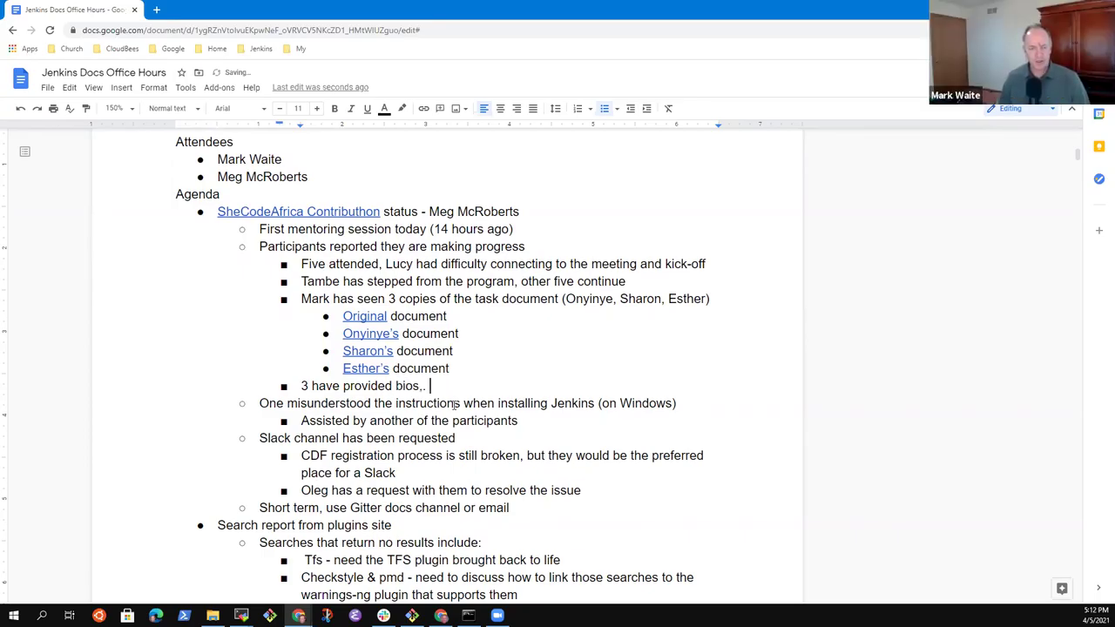
pyautogui.write('have proc')
pyautogui.press('BackSpace')
pyautogui.write('vided')
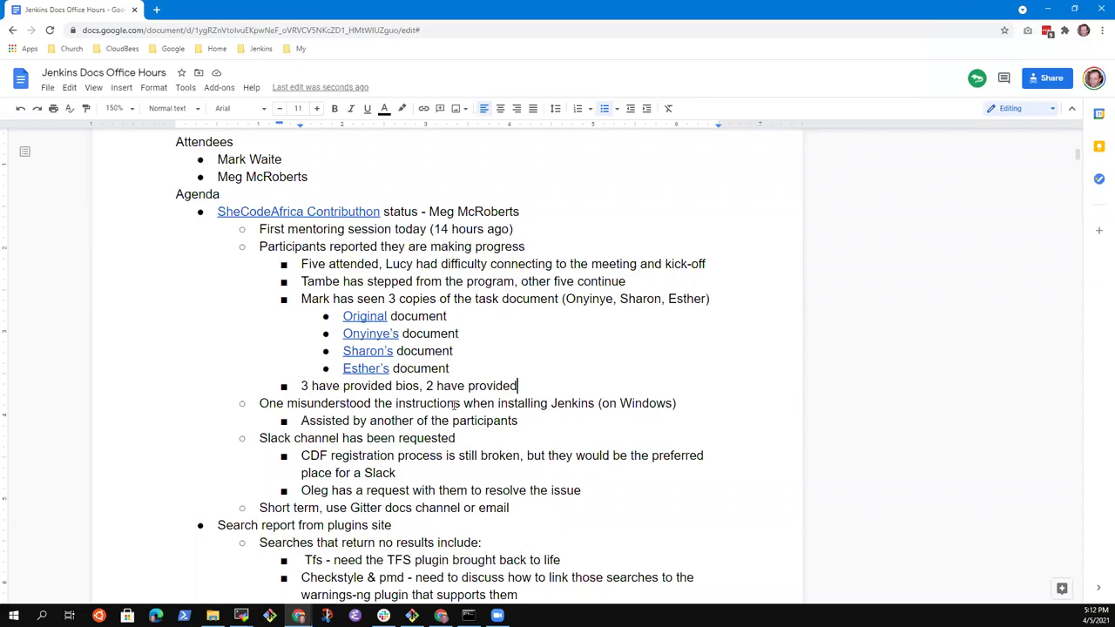
pyautogui.write('photos')
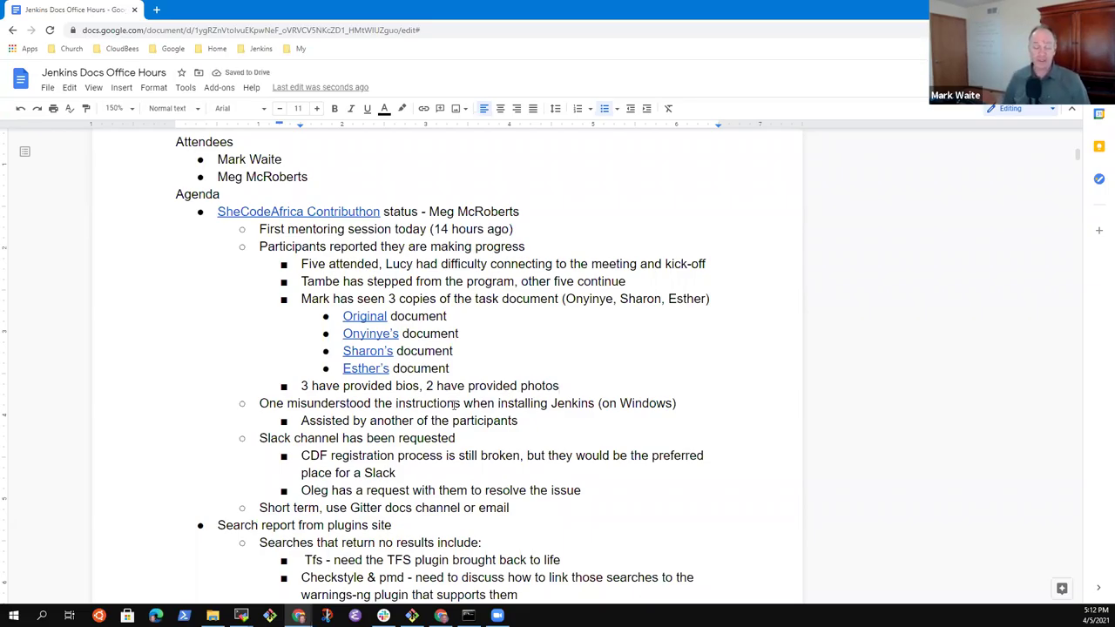
pyautogui.press('Down')
pyautogui.press('Down')
pyautogui.press('Down')
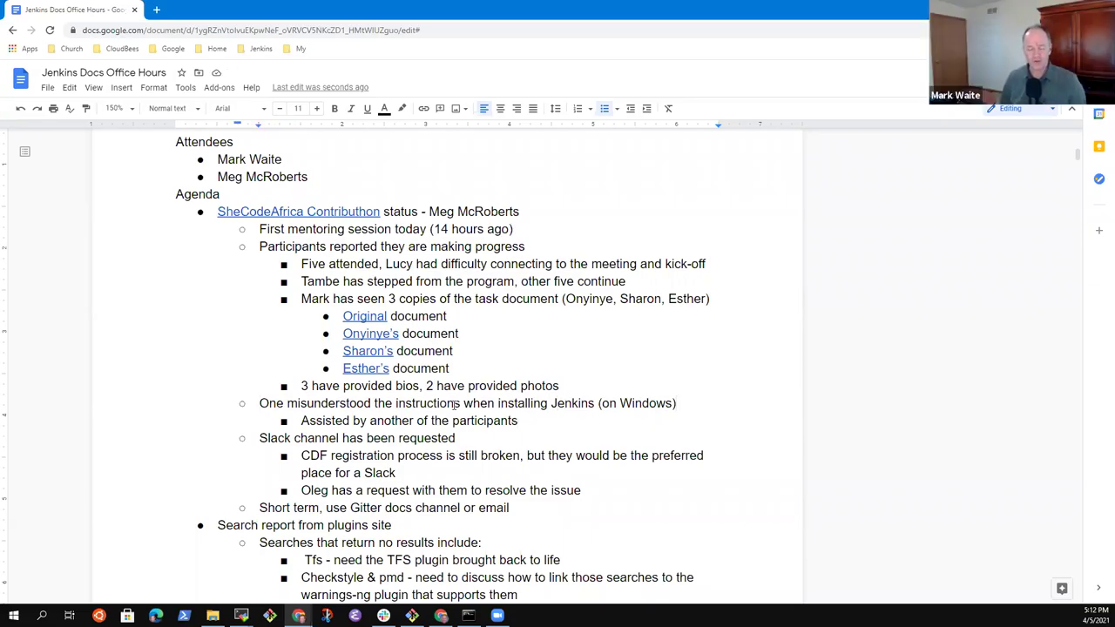
pyautogui.press('Up')
pyautogui.press('Up')
pyautogui.press('Up')
pyautogui.press('Up')
pyautogui.press('Up')
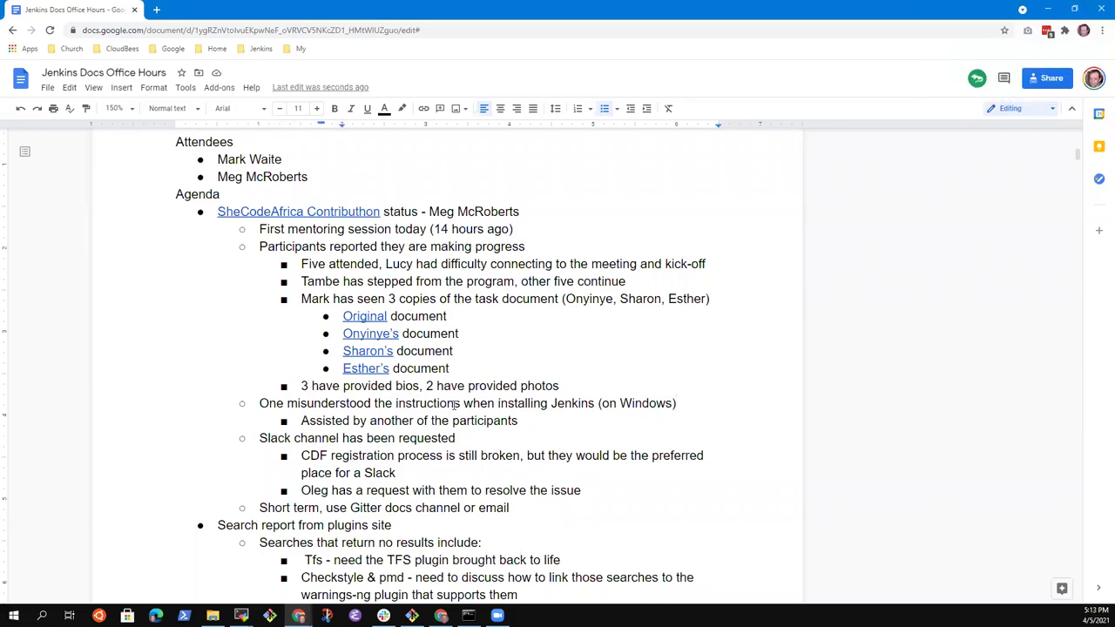
pyautogui.press('Down')
pyautogui.press('Down')
pyautogui.press('Down')
# Step: Add two new entries below the document links, one participant's name and another participant's document
pyautogui.press('Return')
pyautogui.write('Cyu')
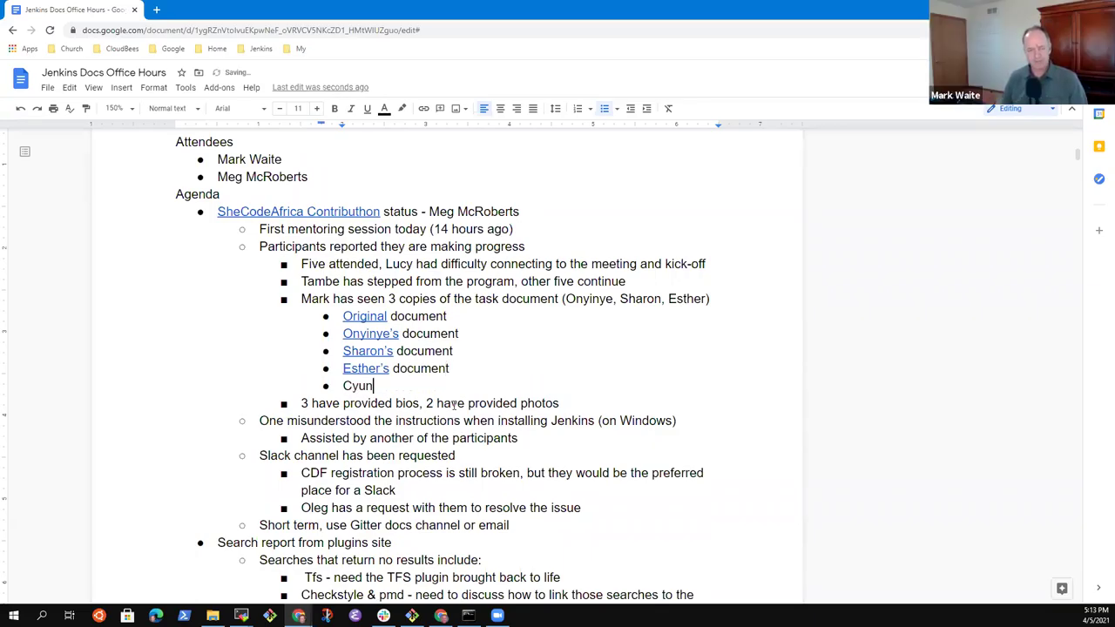
pyautogui.press('BackSpace')
pyautogui.write('nthia')
pyautogui.press('Return')
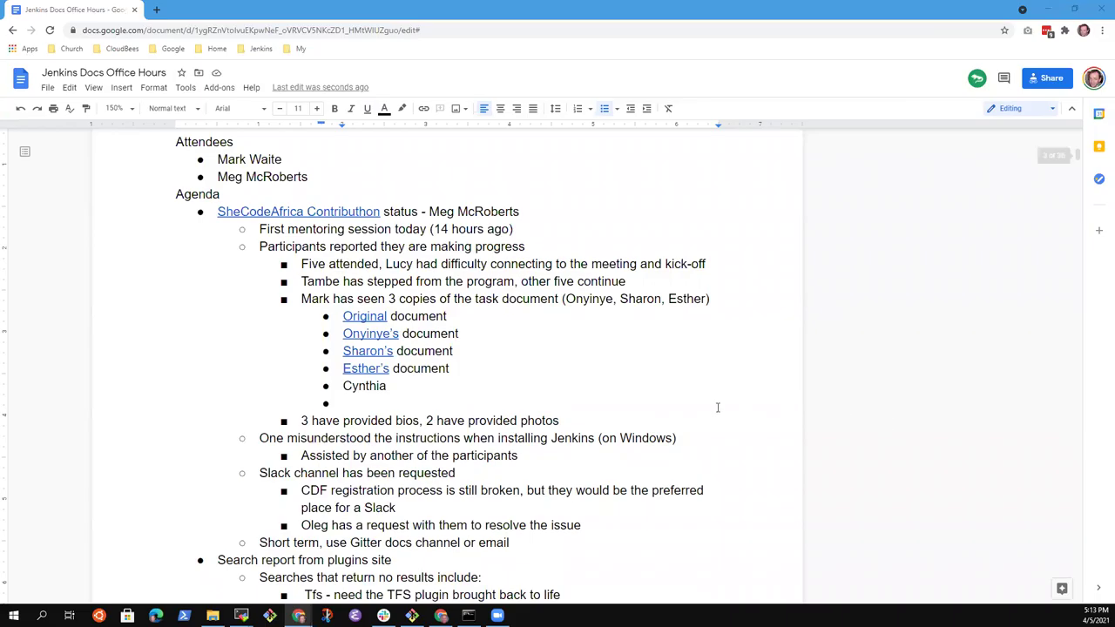
pyautogui.click(354, 395)
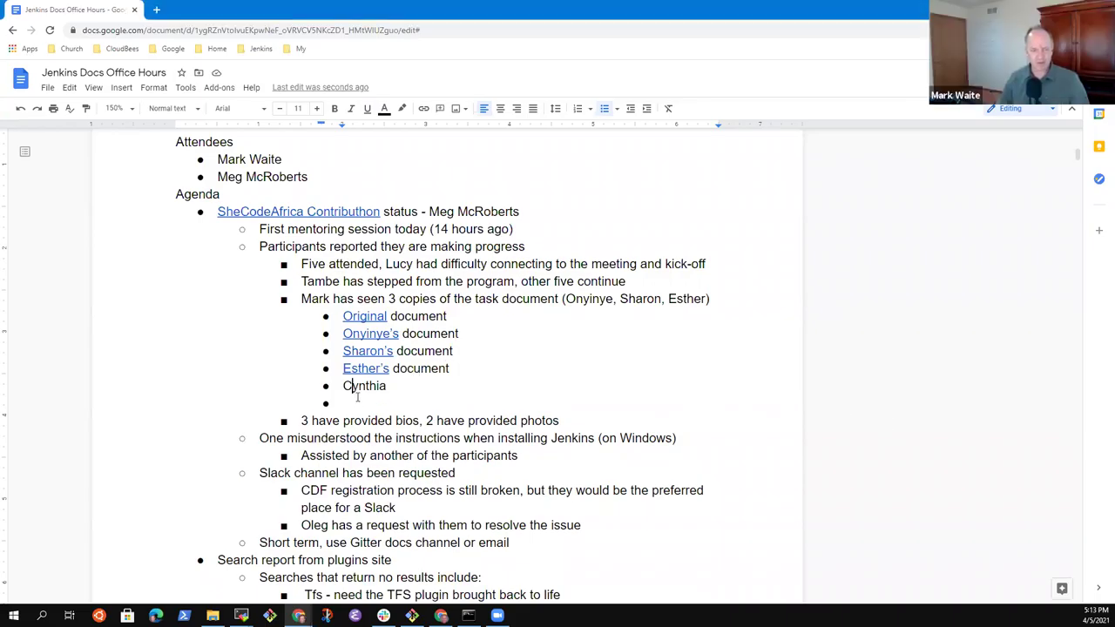
pyautogui.write('Luc')
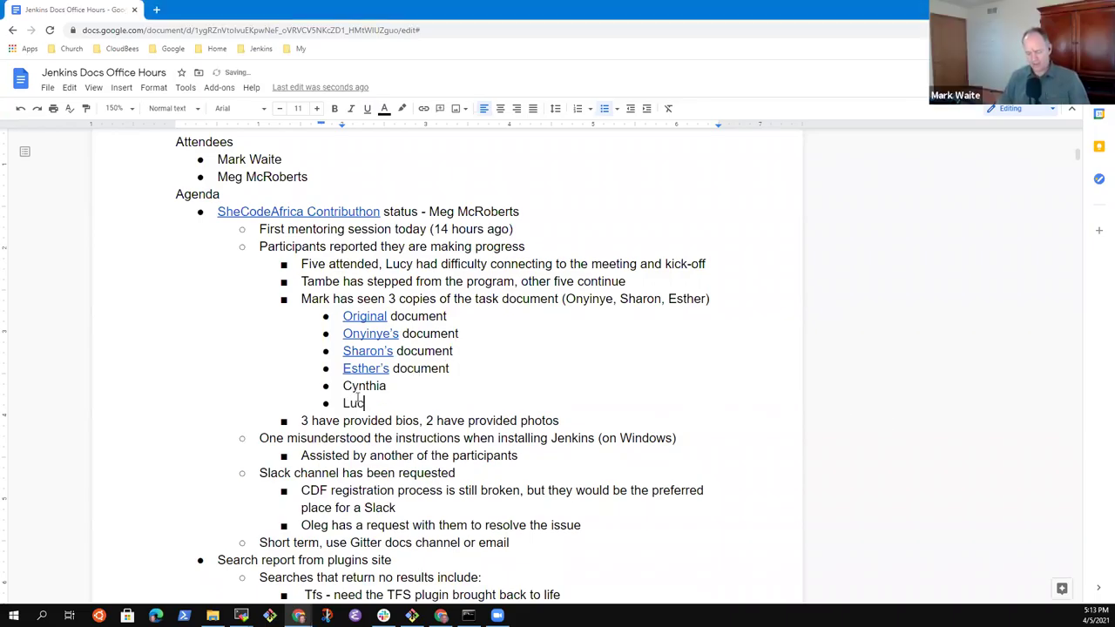
pyautogui.write("y's docume")
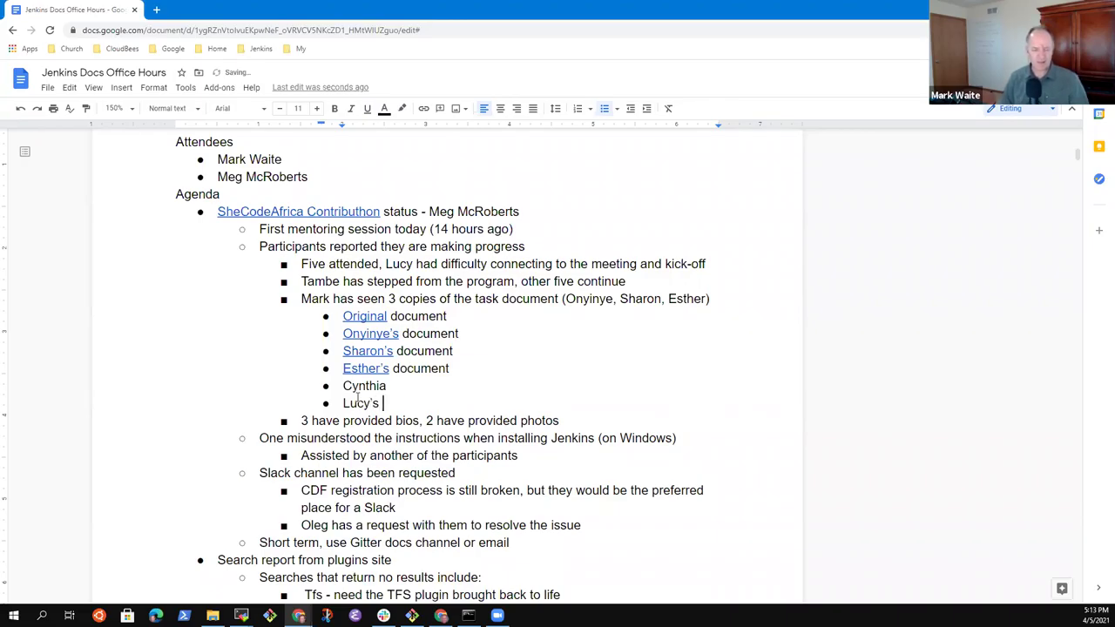
pyautogui.write('nt')
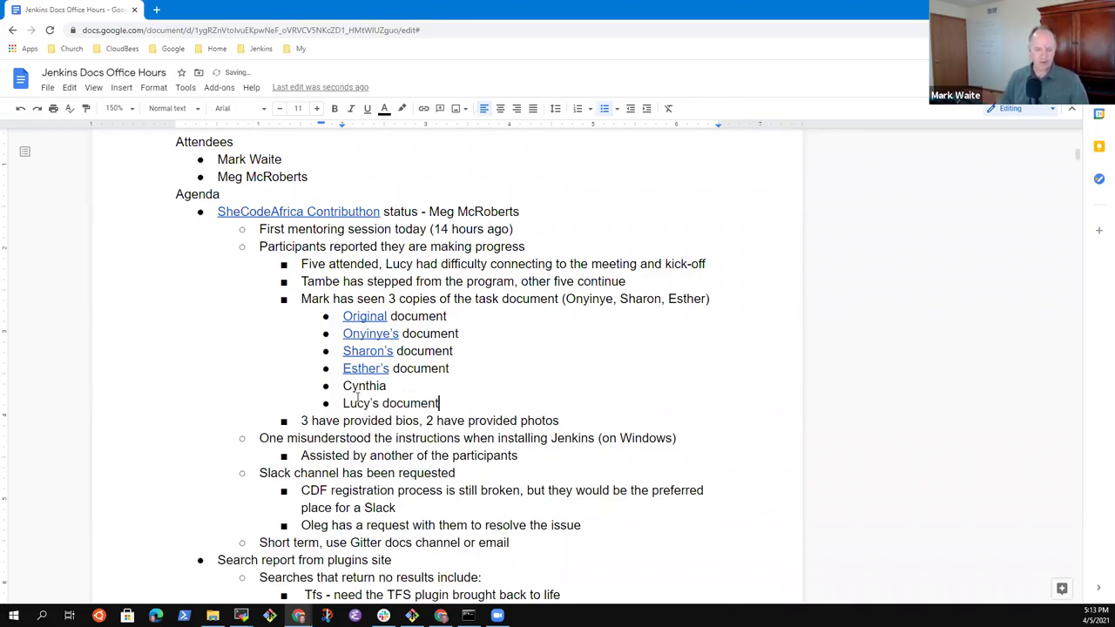
# Step: Complete both entries as each participant's document, marking each '(not yet)'
pyautogui.press('Up')
pyautogui.write('document')
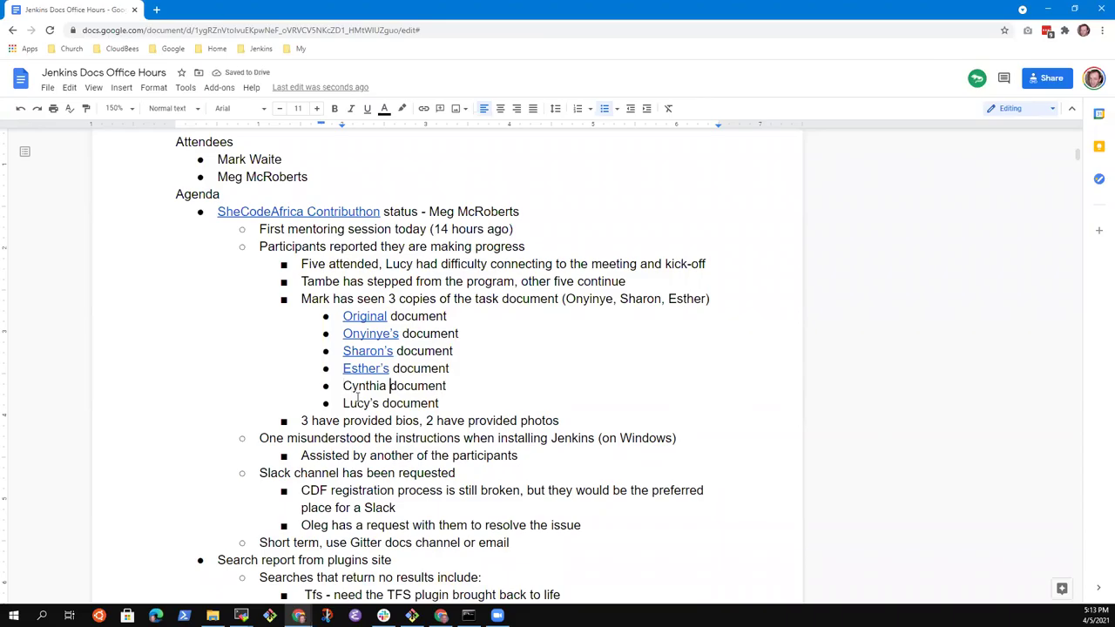
pyautogui.write("'s")
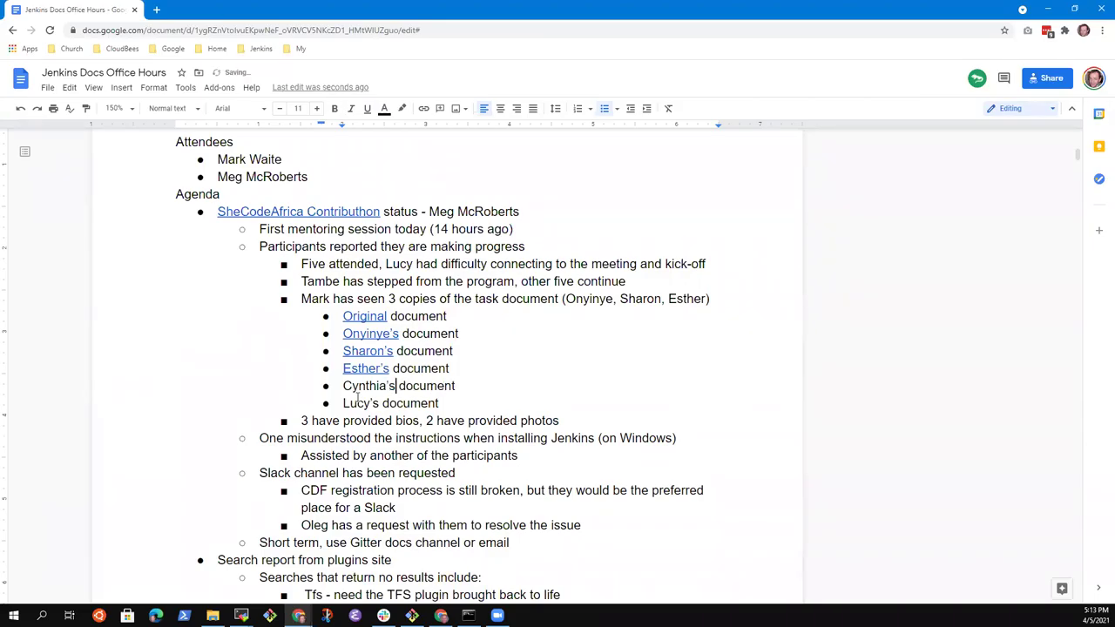
pyautogui.write(' document (not yet)')
pyautogui.press('Down')
pyautogui.write('(not yet)')
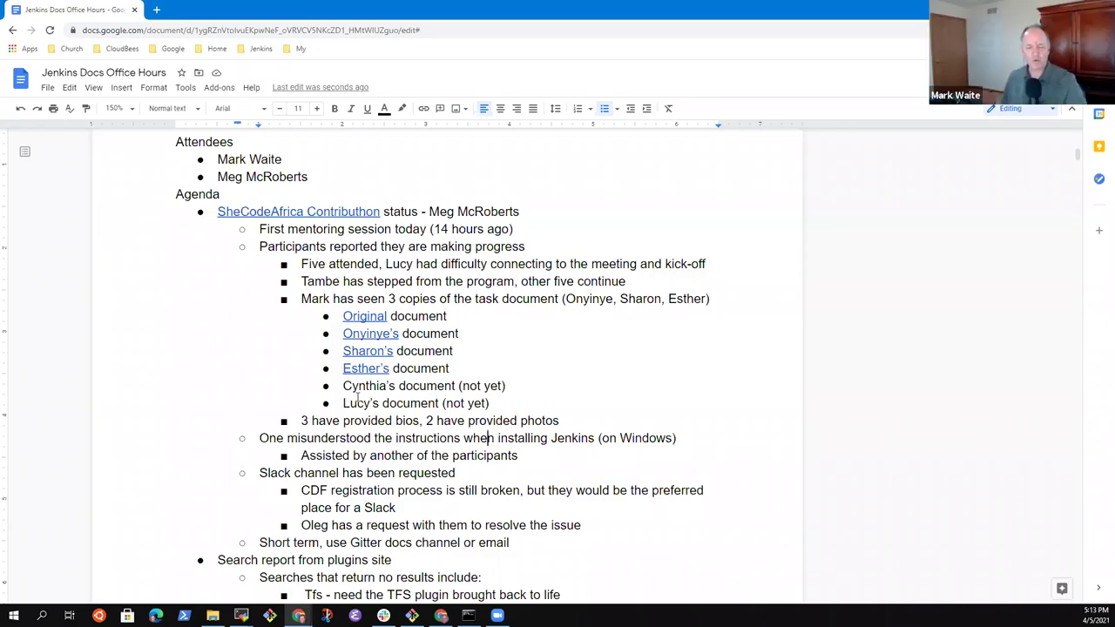
pyautogui.press('Up')
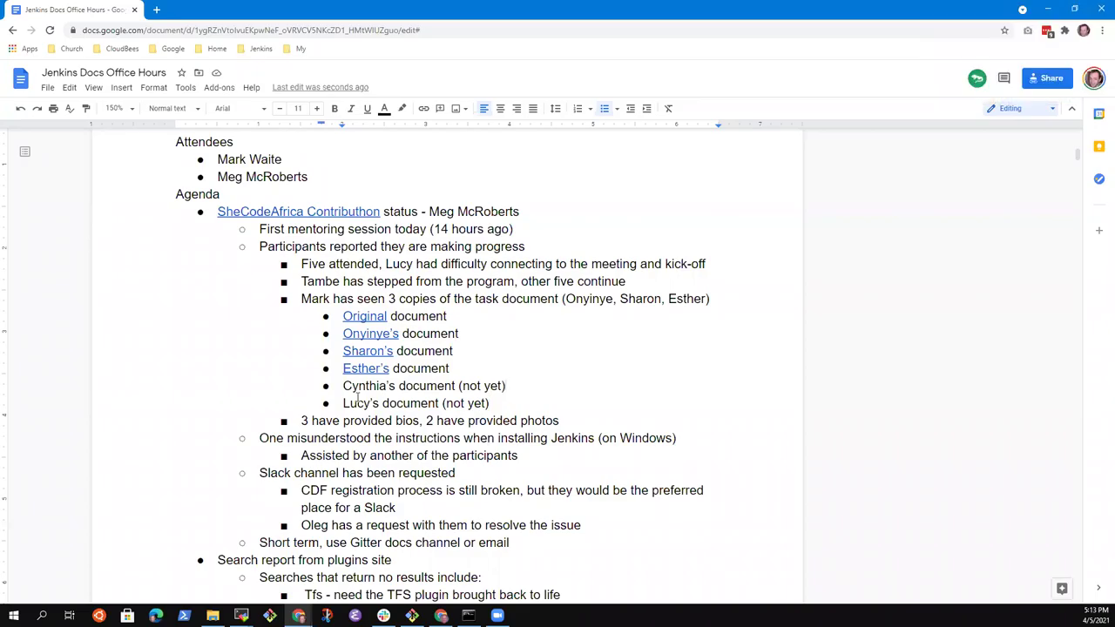
pyautogui.press('Down')
pyautogui.press('Down')
pyautogui.press('Up')
pyautogui.press('Up')
# Step: Remove the stray letter at the start of the Windows installation note
pyautogui.press('Home')
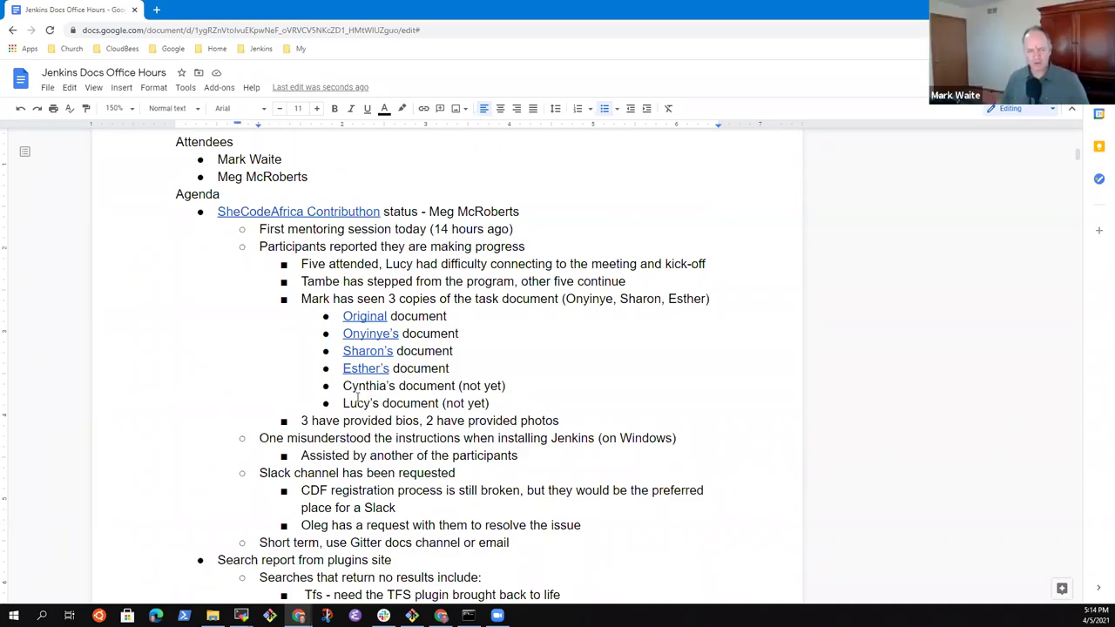
pyautogui.write('Z')
pyautogui.hotkey('shift', 'End')
pyautogui.press('Left')
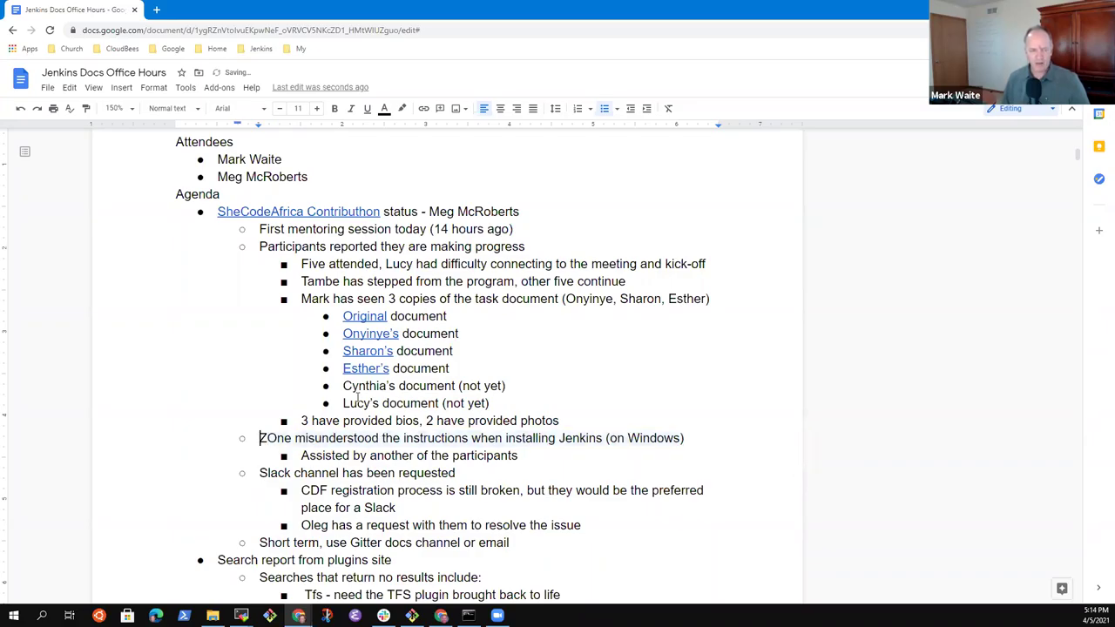
pyautogui.press('BackSpace')
pyautogui.hotkey('shift', 'End')
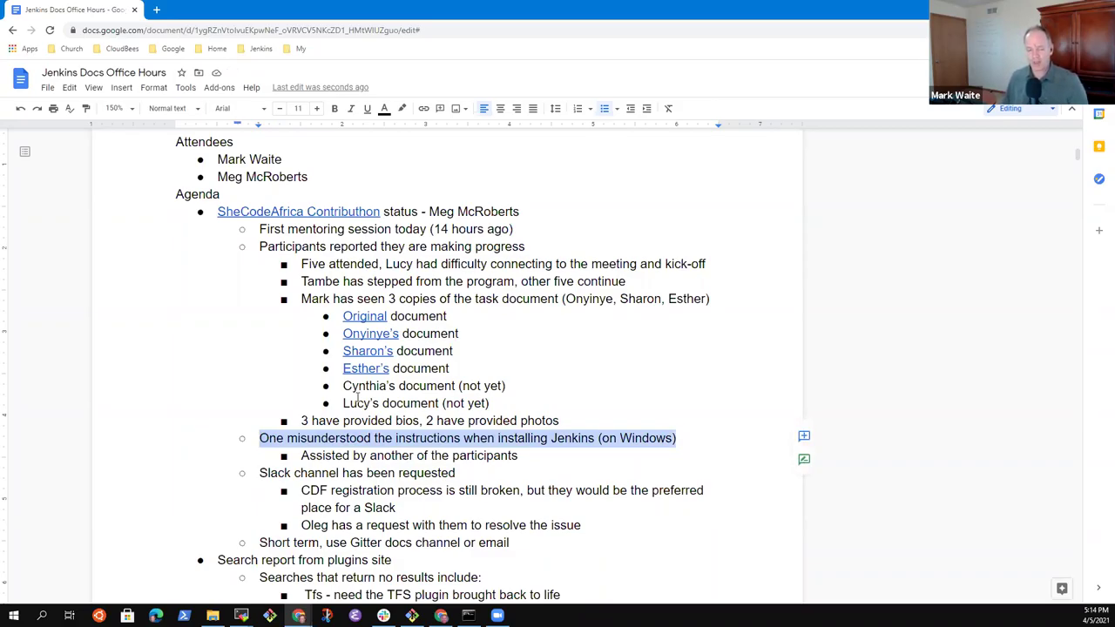
pyautogui.press('Down')
pyautogui.press('Up')
pyautogui.press('Up')
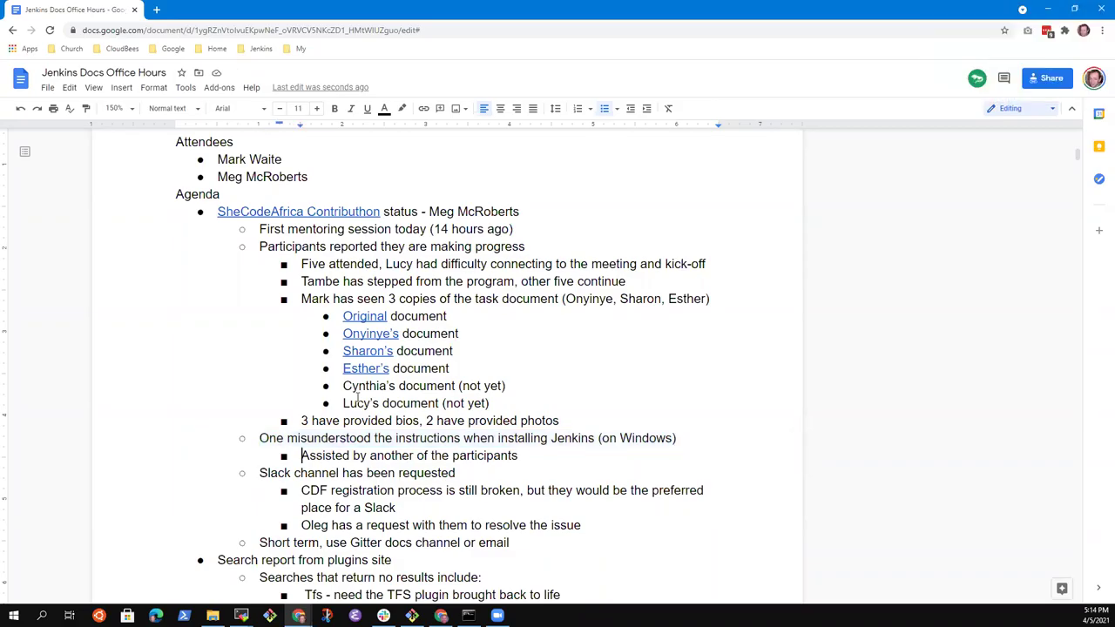
# Step: Add the sub-note 'System prompted for a system account with username and password' and begin a deeper sub-bullet
pyautogui.press('Return')
pyautogui.press('Tab')
pyautogui.write('Sytse')
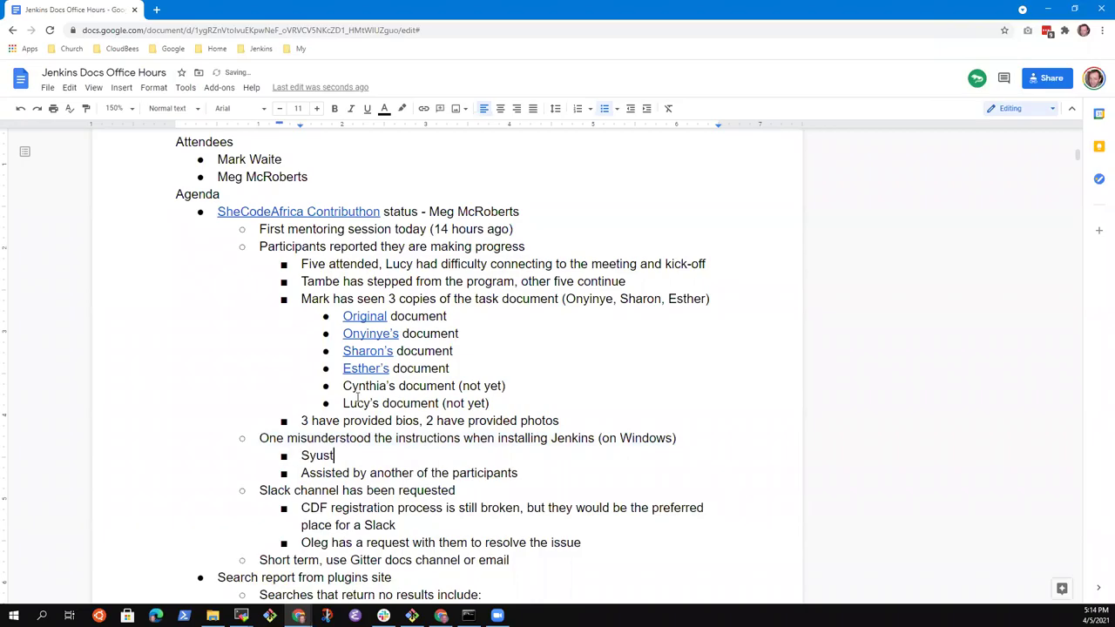
pyautogui.press('BackSpace')
pyautogui.press('BackSpace')
pyautogui.press('BackSpace')
pyautogui.write('stem pro')
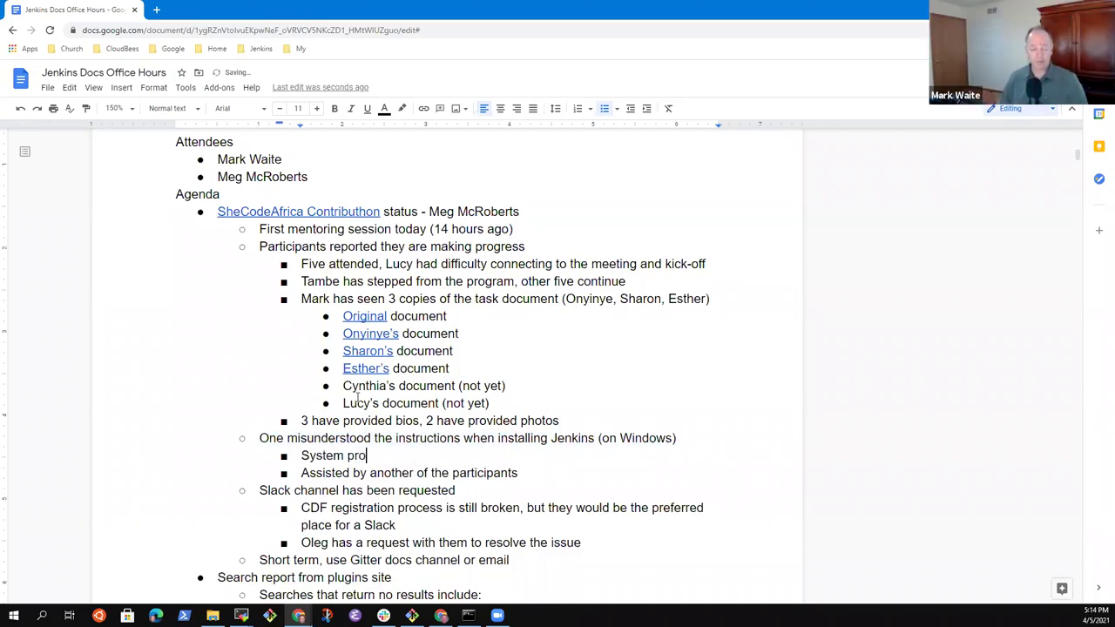
pyautogui.write('mpted for a')
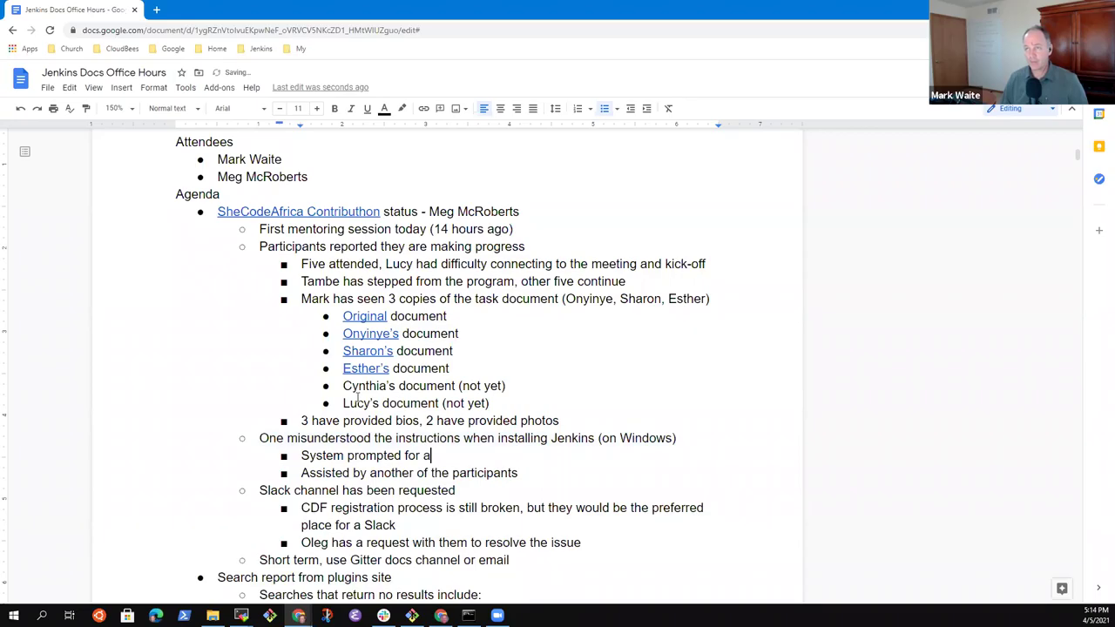
pyautogui.write(' system ')
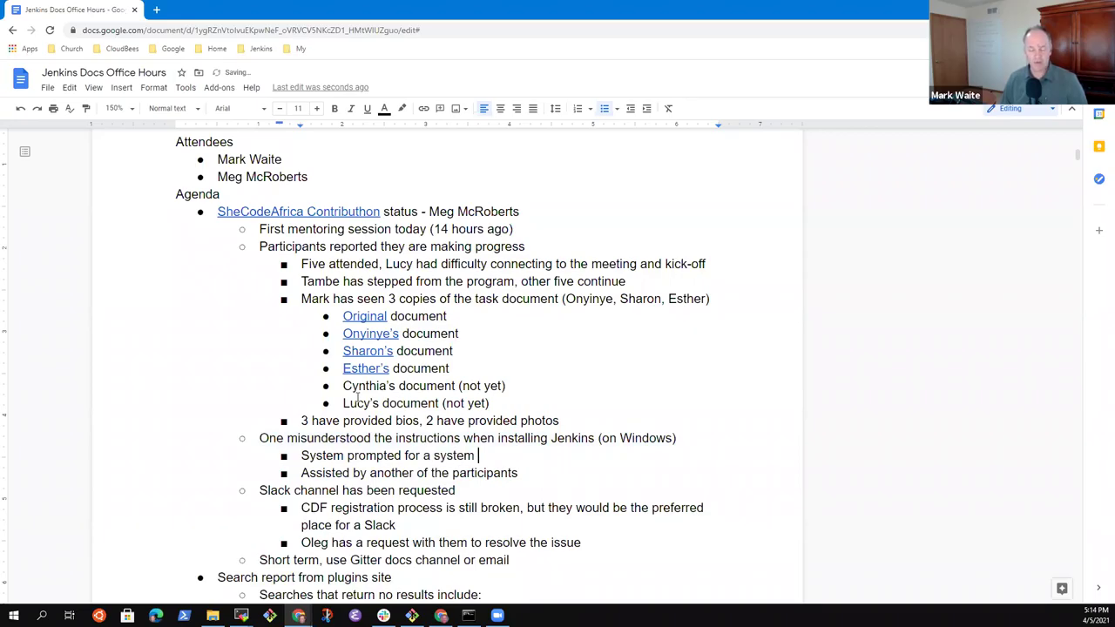
pyautogui.write('account wi')
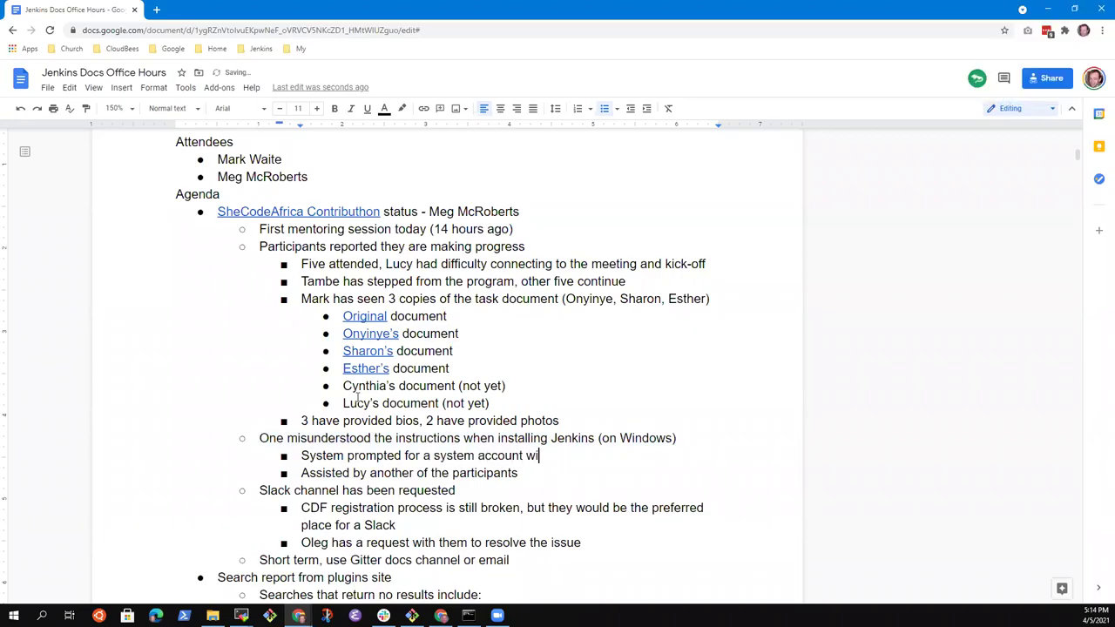
pyautogui.write('th username and password')
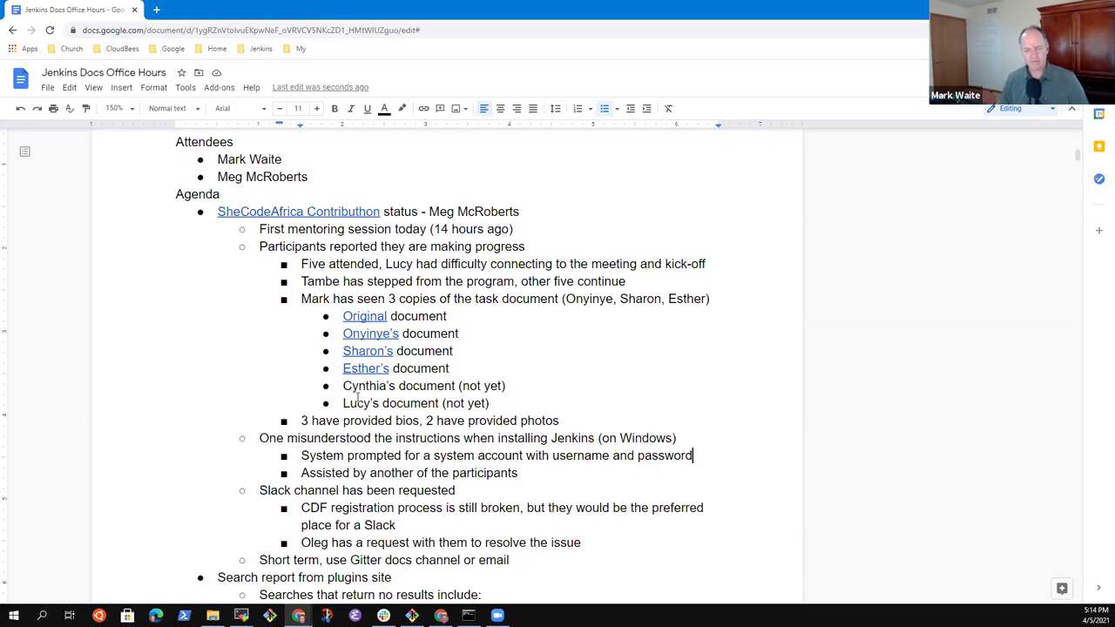
pyautogui.press('Return')
pyautogui.press('Tab')
# Step: Begin the reminder sub-bullet and reword the prompt note to 'an application account with username/password'
pyautogui.write('Remi')
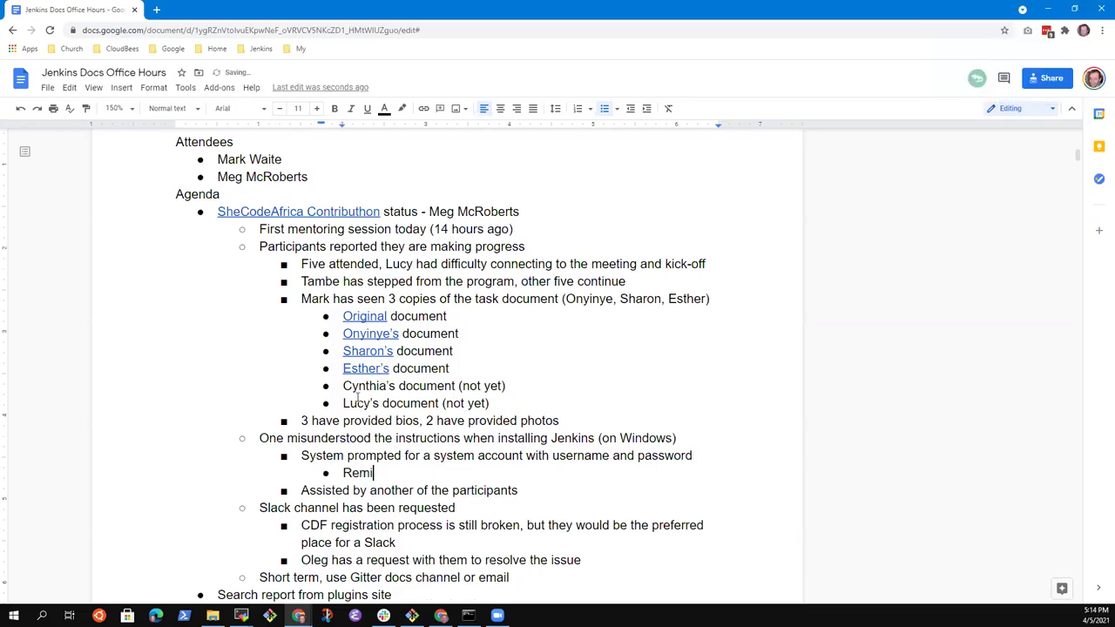
pyautogui.write('nder that for development')
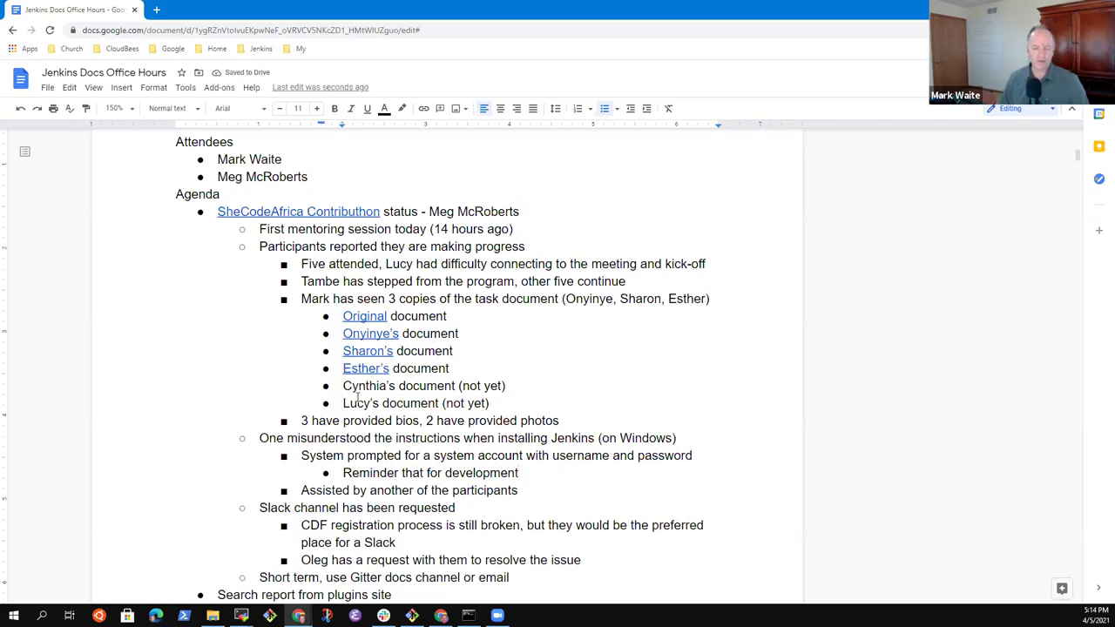
pyautogui.hotkey('ctrl', 'shift', 'Left')
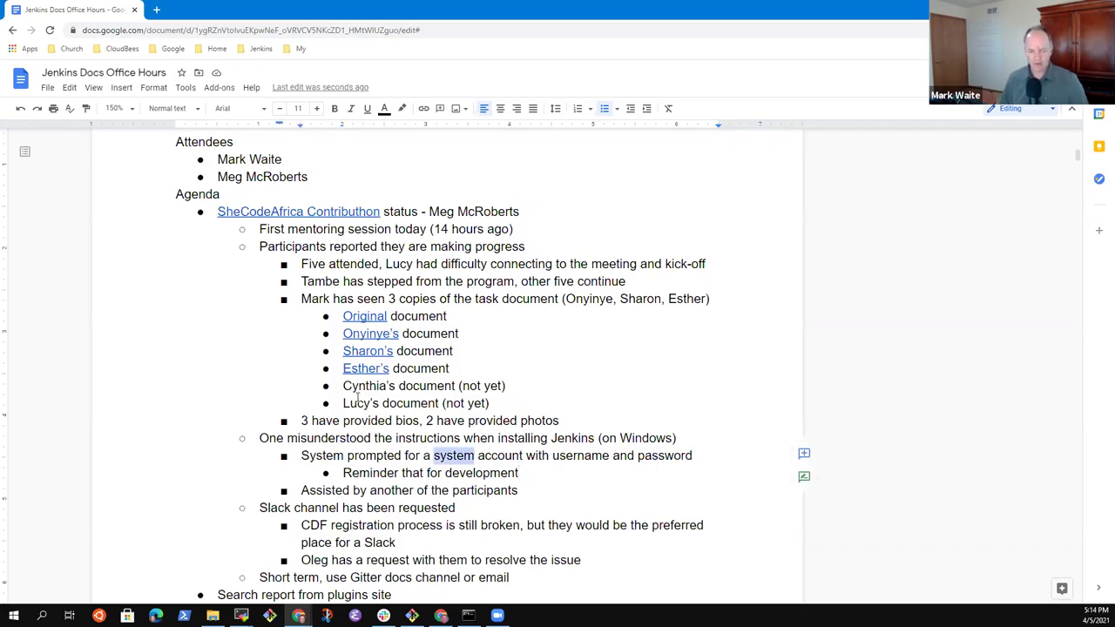
pyautogui.press('BackSpace')
pyautogui.press('BackSpace')
pyautogui.write('n  application')
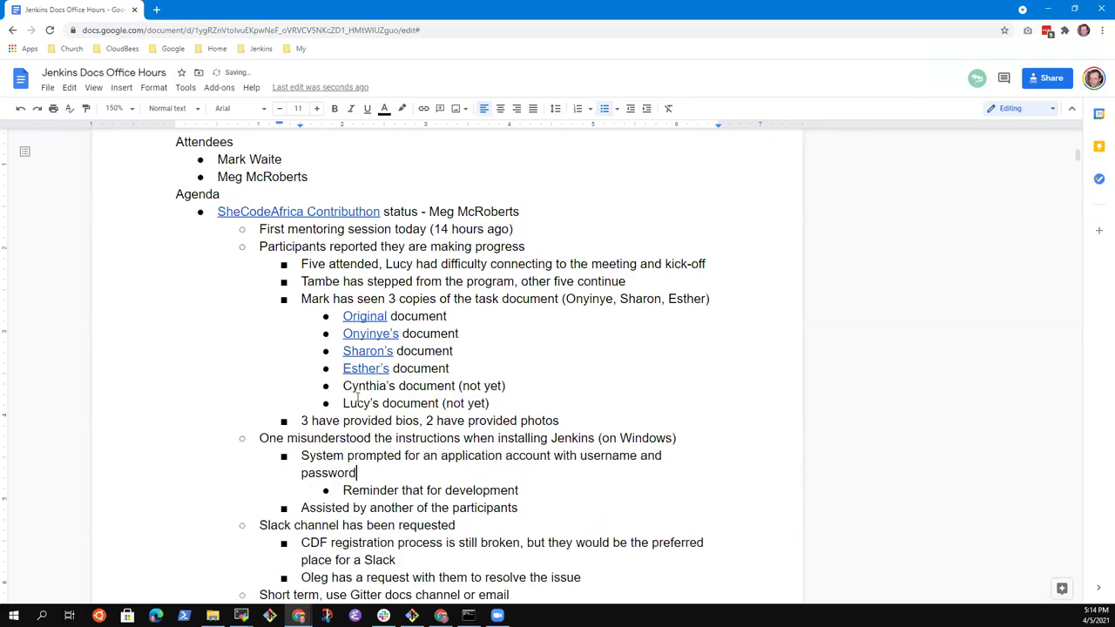
pyautogui.hotkey('ctrl', 'Right')
pyautogui.hotkey('ctrl', 'Right')
pyautogui.hotkey('ctrl', 'Right')
pyautogui.hotkey('ctrl', 'shift', 'Right')
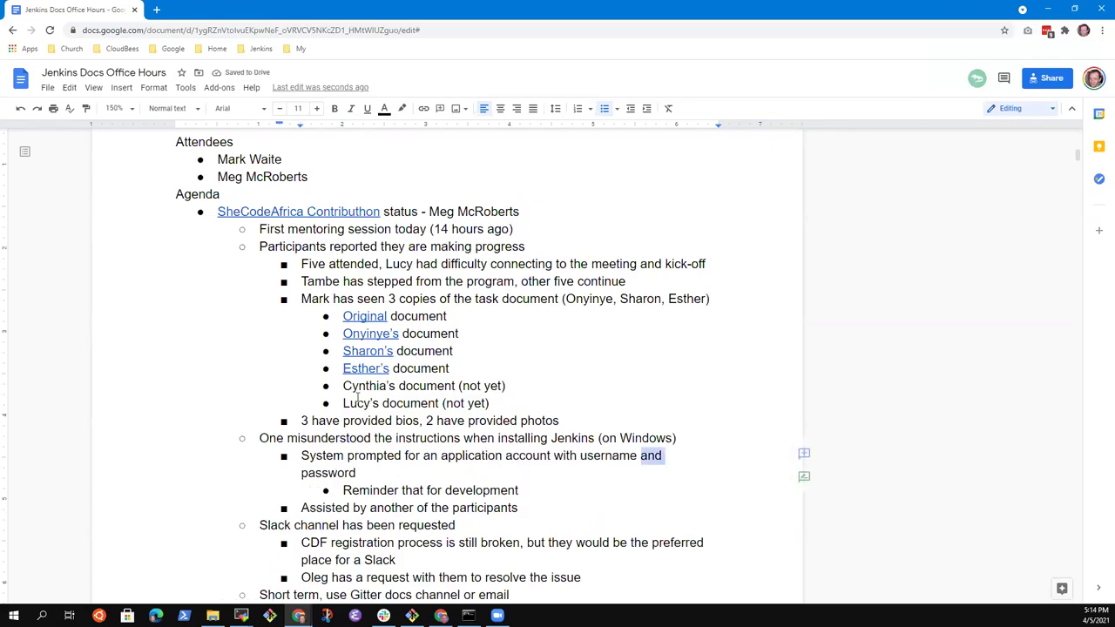
pyautogui.press('BackSpace')
pyautogui.press('BackSpace')
pyautogui.write('/')
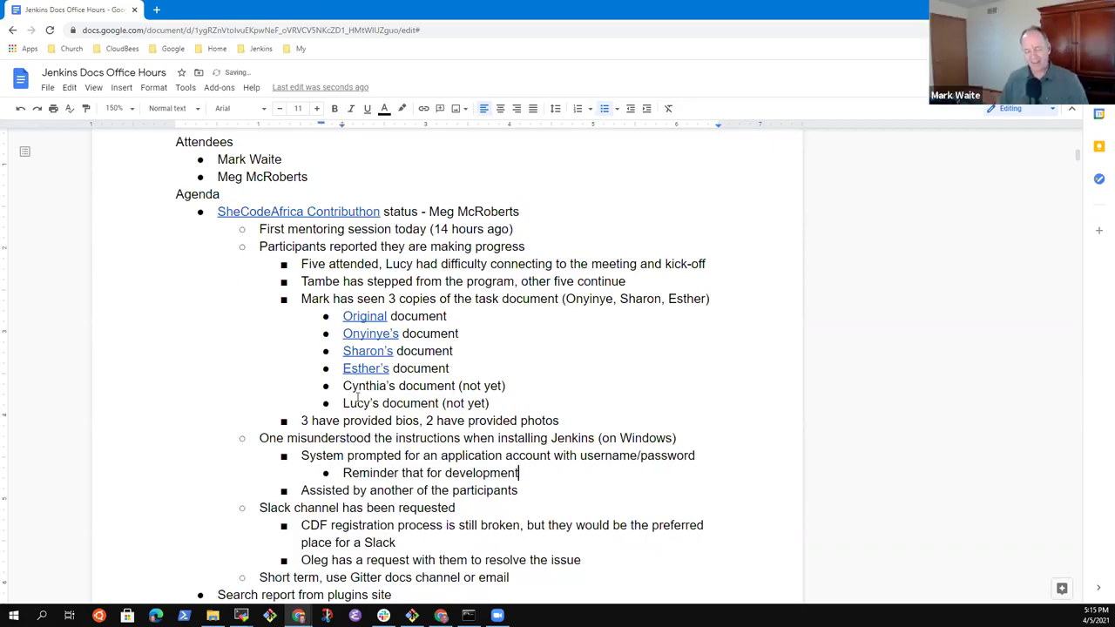
# Step: Finish the reminder: the Windows installer may be more of a barrier (uses java -jar jenkins.war)
pyautogui.press('Home')
pyautogui.hotkey('shift', 'End')
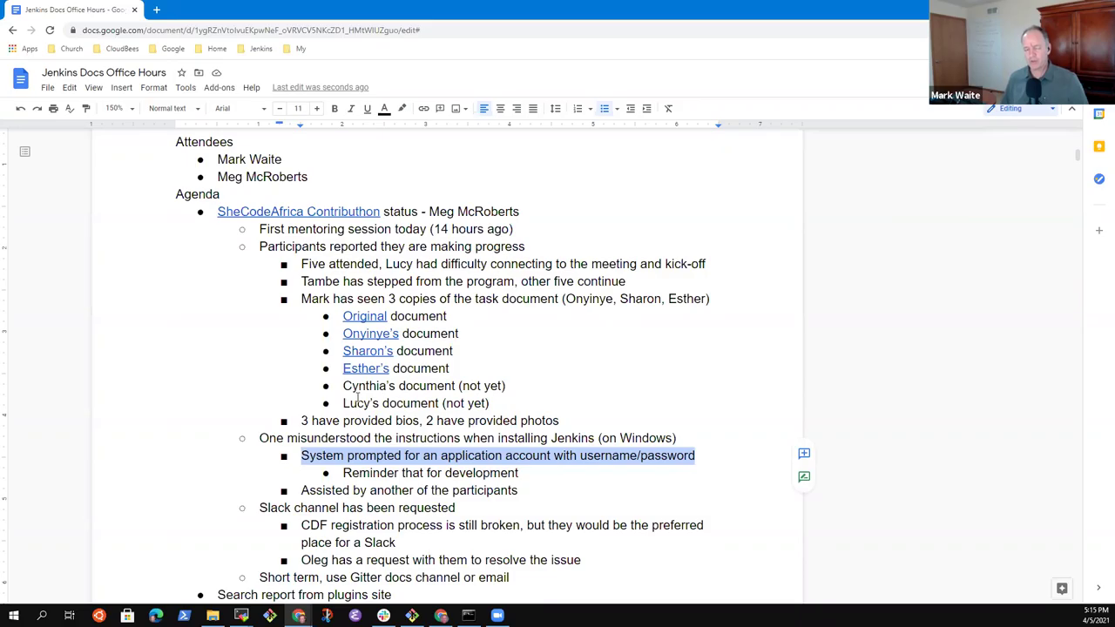
pyautogui.click(356, 397)
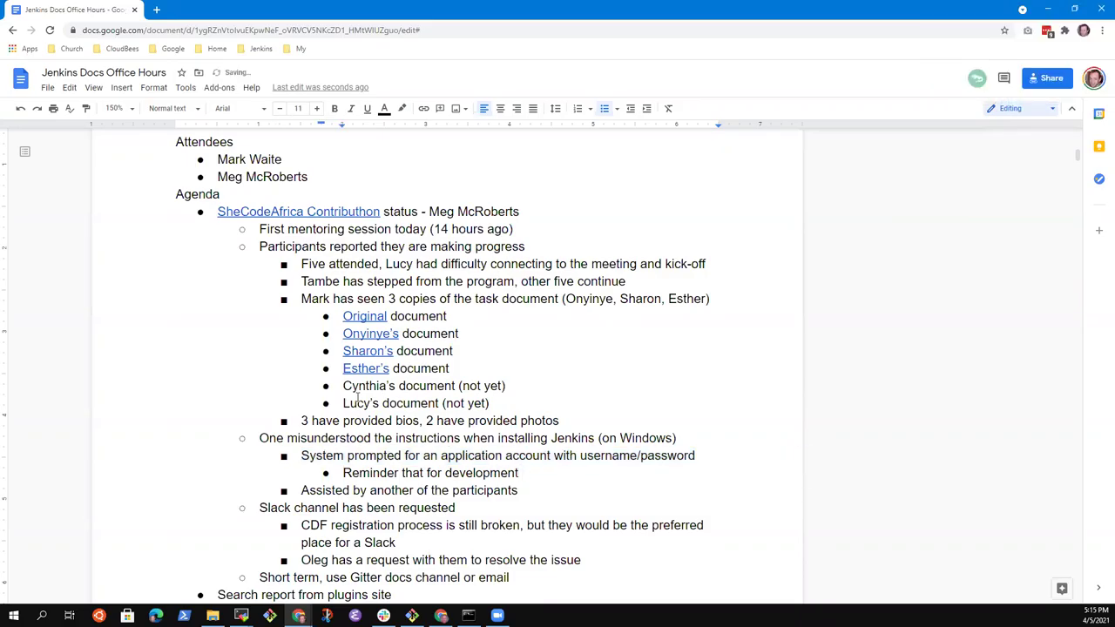
pyautogui.write('the Windows in')
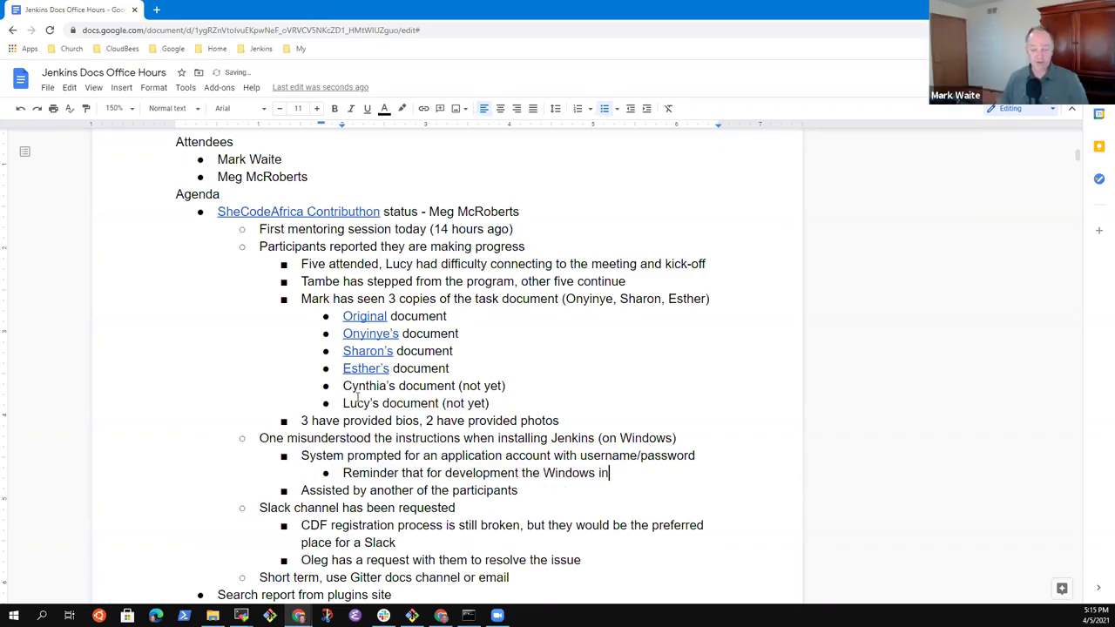
pyautogui.write('staller')
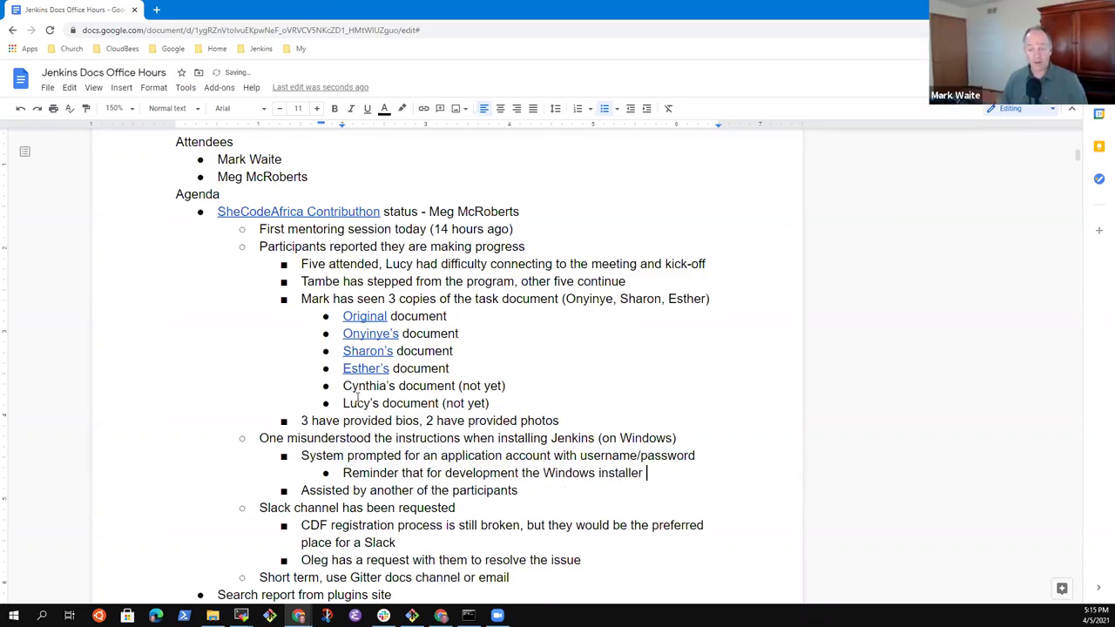
pyautogui.write(' may')
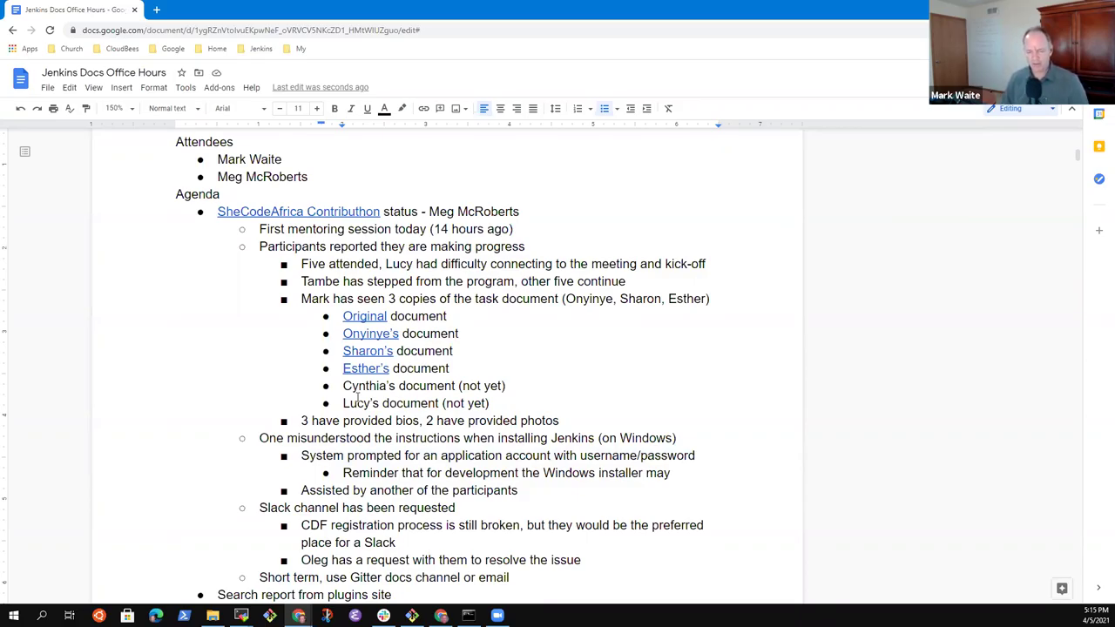
pyautogui.write('be more a')
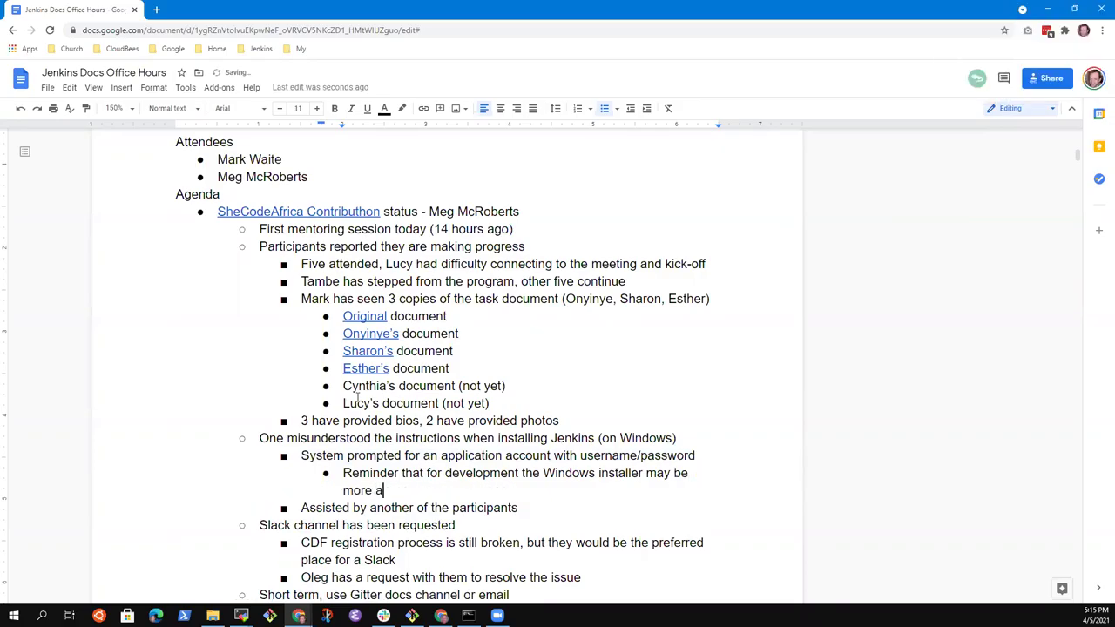
pyautogui.press('BackSpace')
pyautogui.write('of ab')
pyautogui.press('BackSpace')
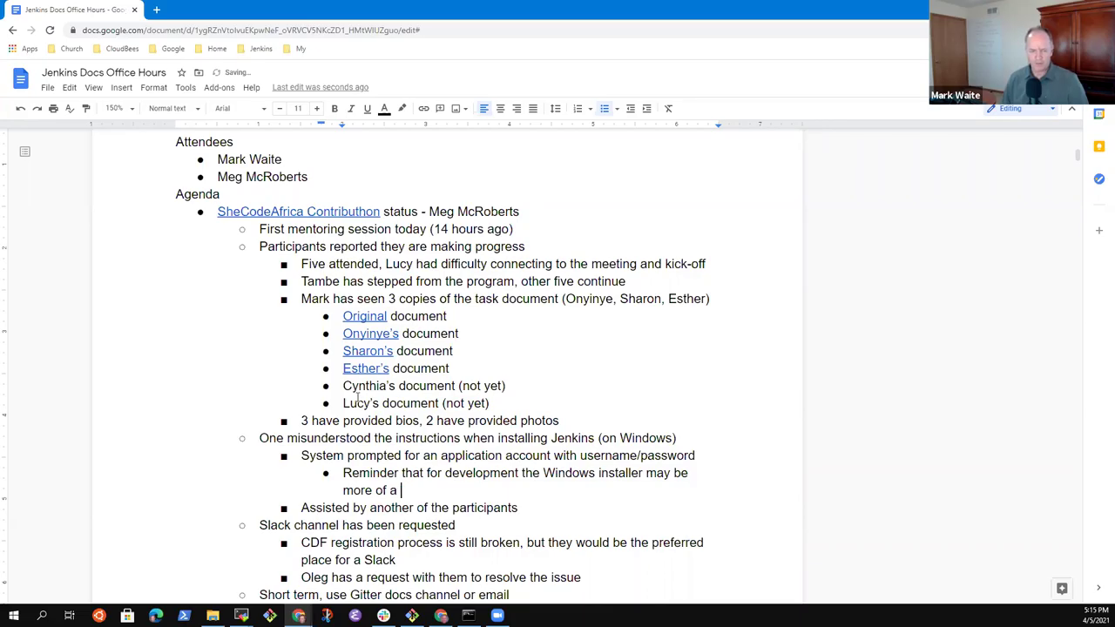
pyautogui.write('barr')
pyautogui.write('ierr')
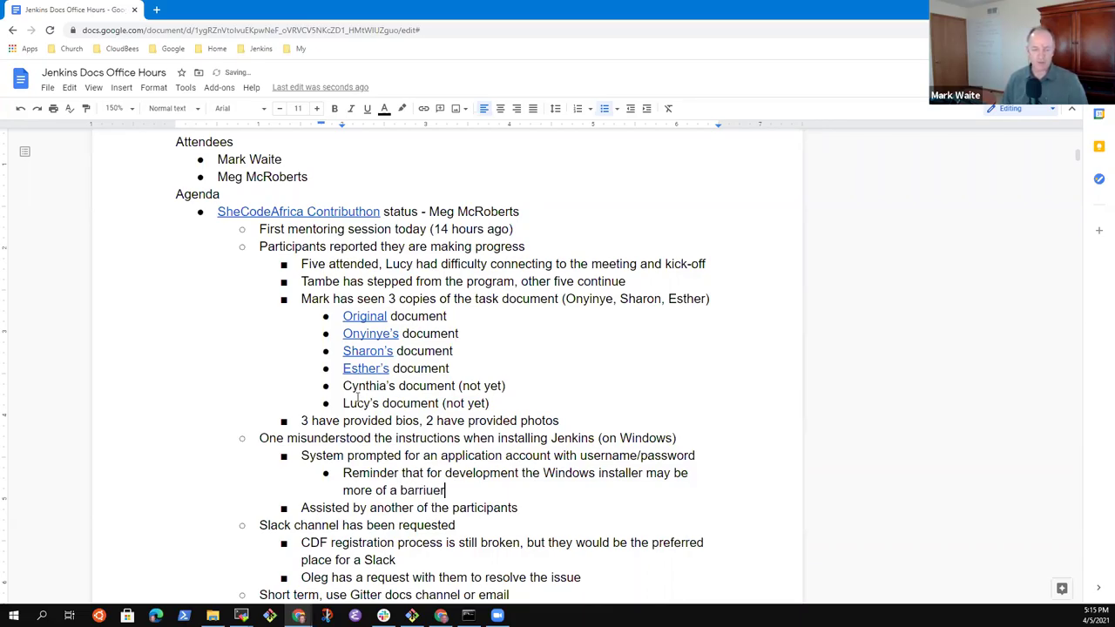
pyautogui.press('BackSpace')
pyautogui.press('BackSpace')
pyautogui.write('r')
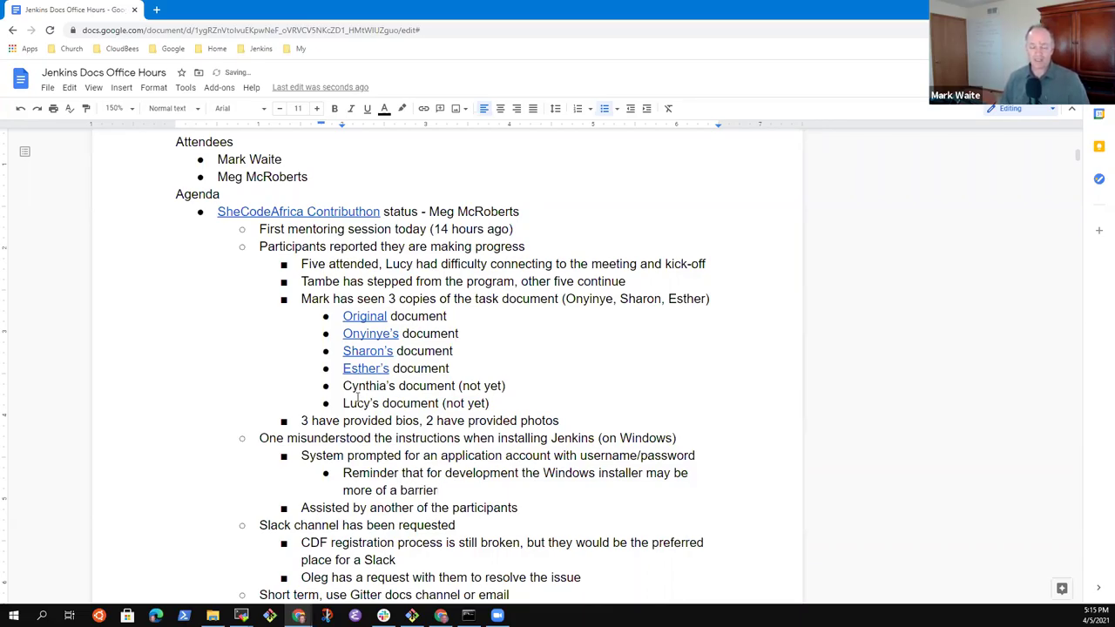
pyautogui.write(' (M')
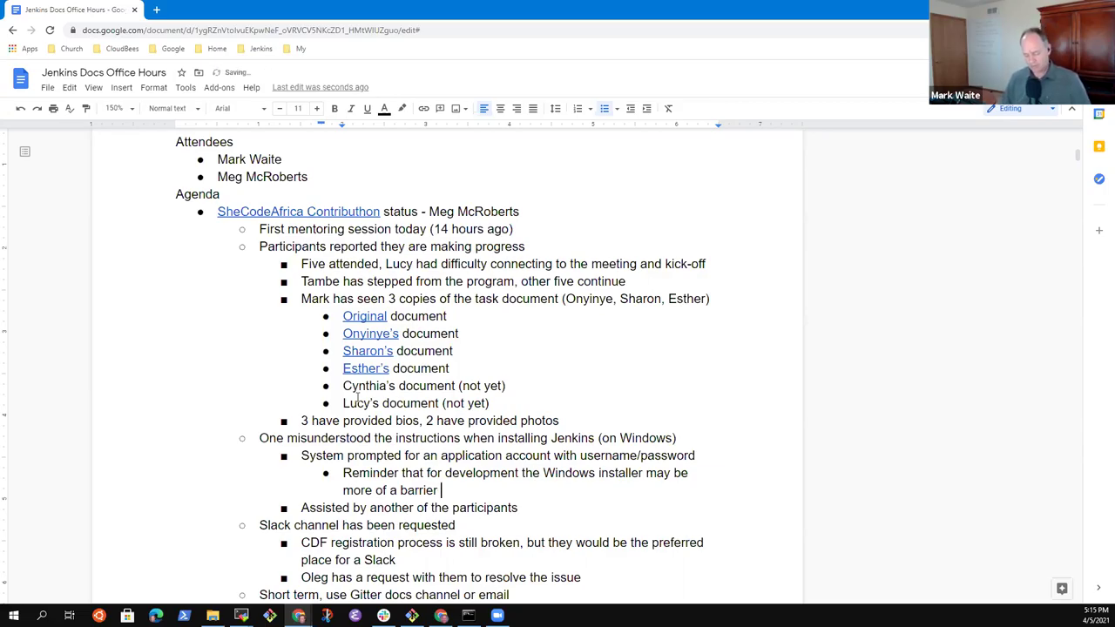
pyautogui.write('ark uses ')
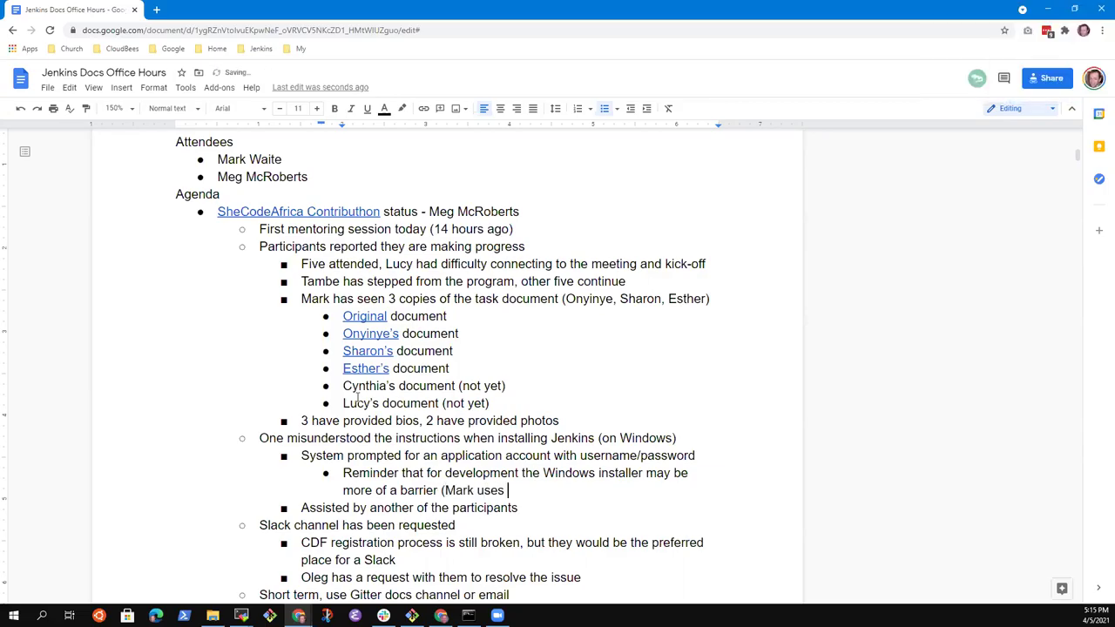
pyautogui.write('java -jar')
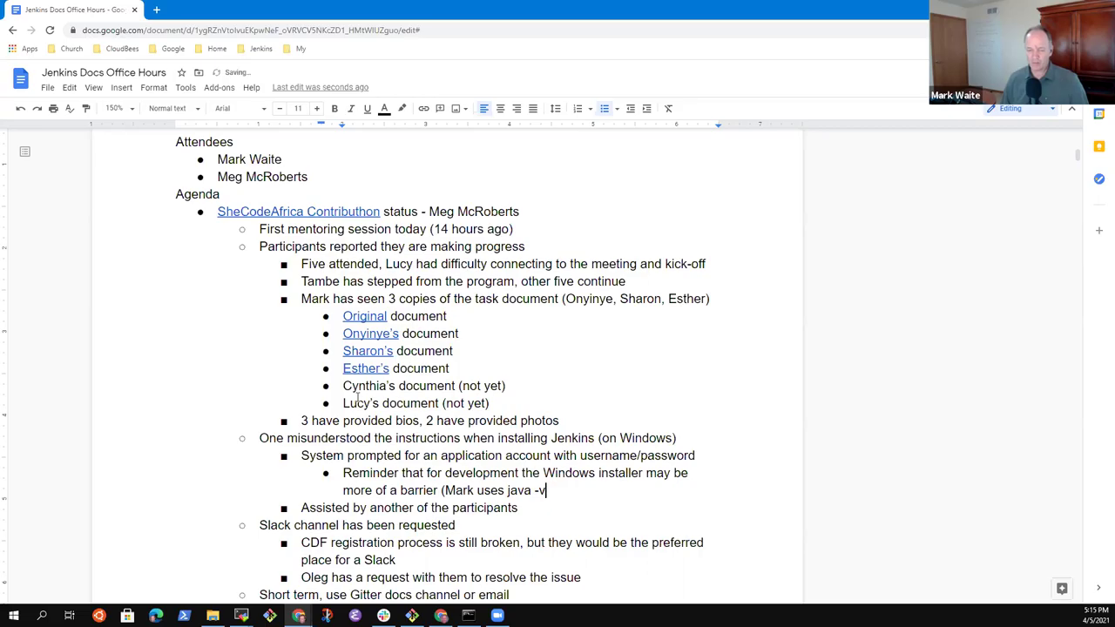
pyautogui.write(' jenkins.war)')
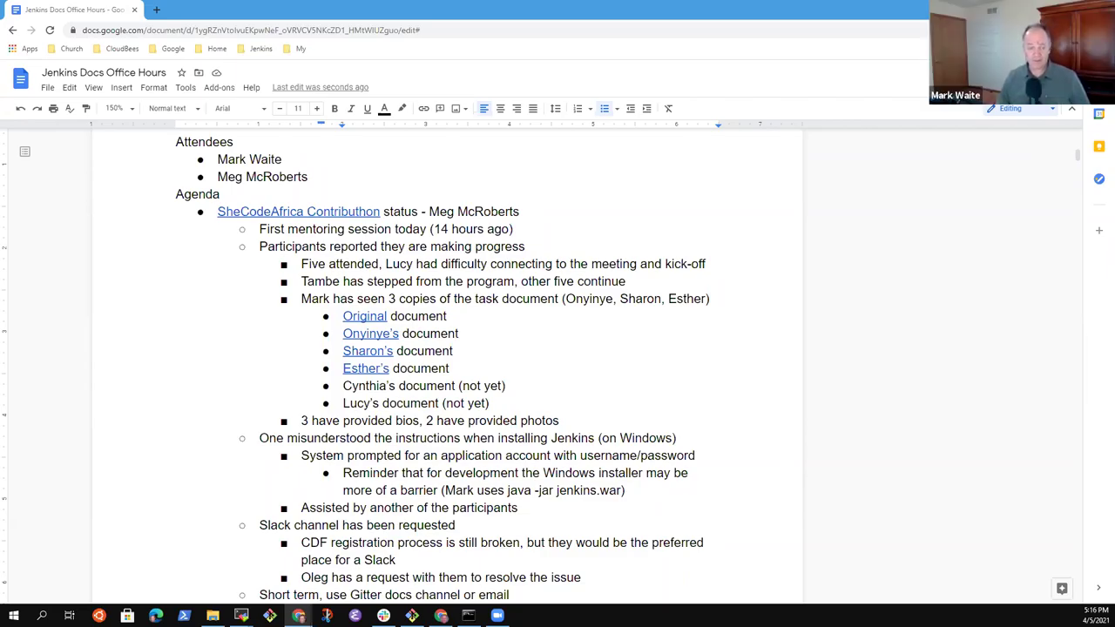
pyautogui.hotkey('alt', 'Tab')
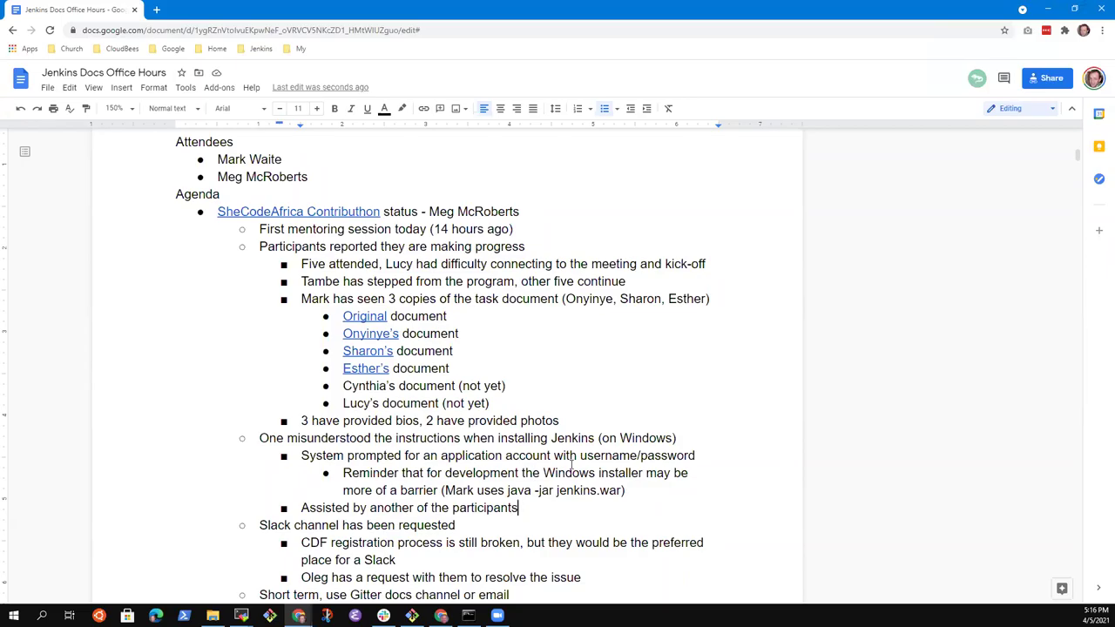
# Step: Put the owner's possessive name before the Original link and change it to lowercase 'original'
pyautogui.click(623, 473)
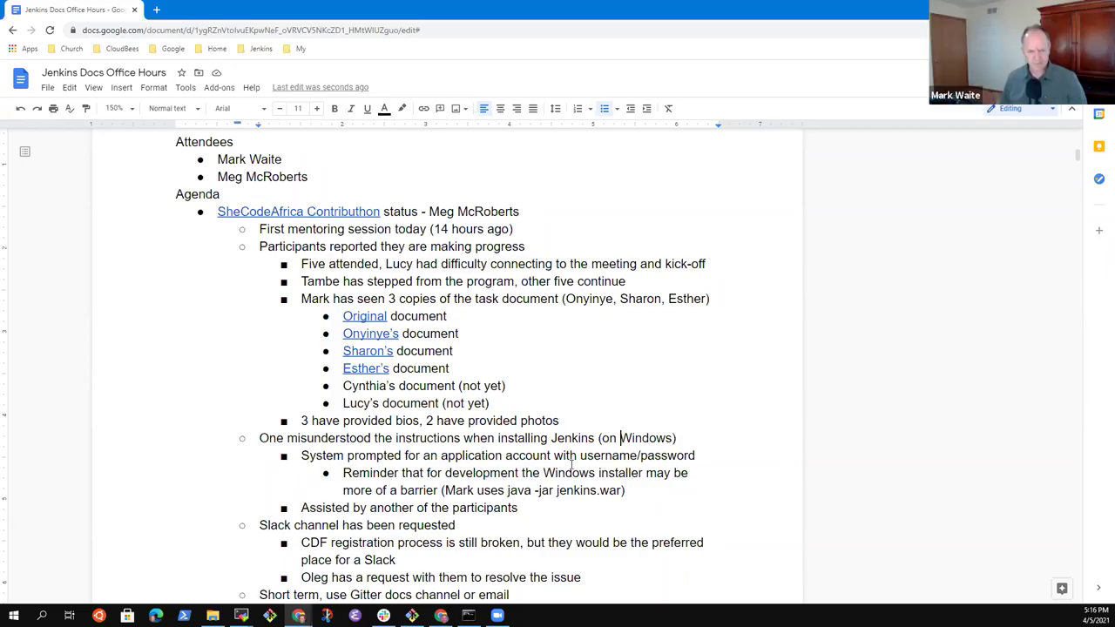
pyautogui.press('Home')
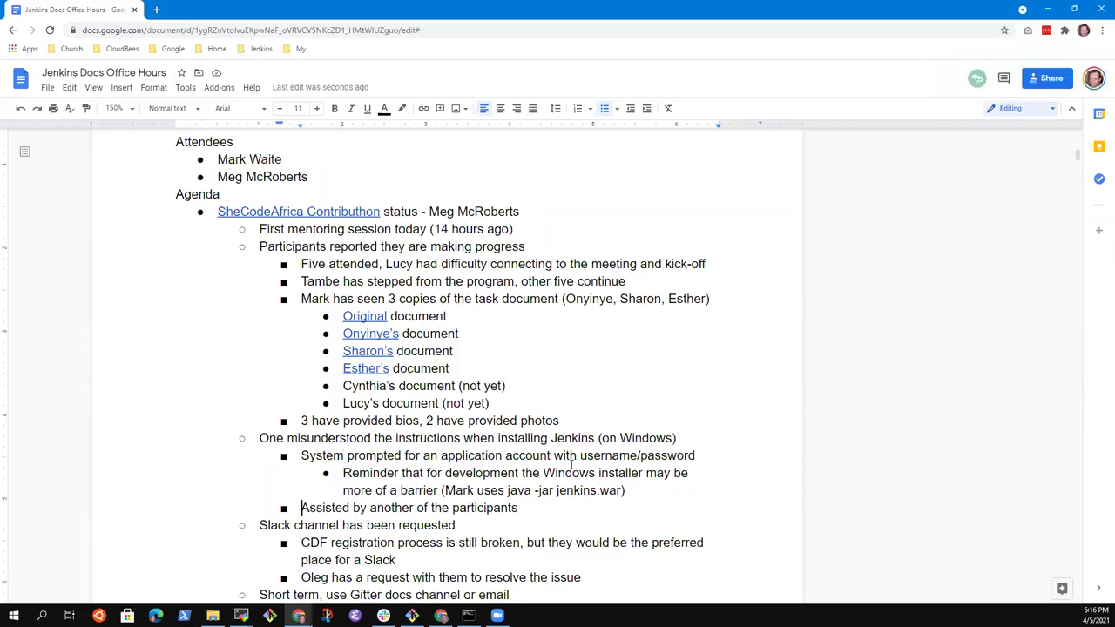
pyautogui.press('Up')
pyautogui.press('Up')
pyautogui.press('Up')
pyautogui.press('Up')
pyautogui.press('Up')
pyautogui.press('Up')
pyautogui.press('Up')
pyautogui.press('Up')
pyautogui.press('Up')
pyautogui.press('Up')
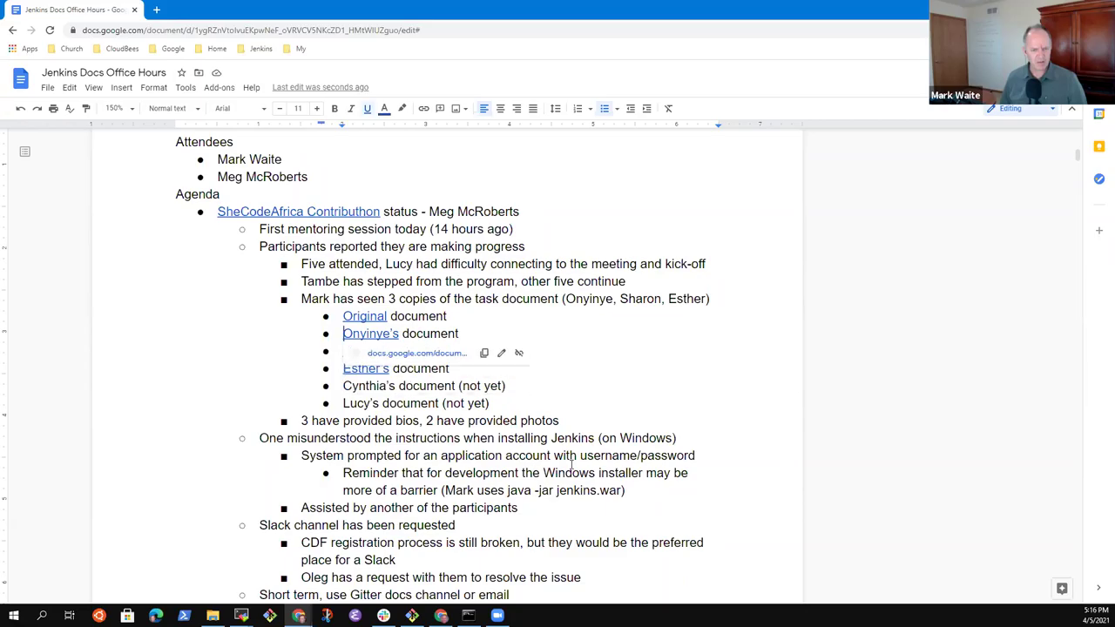
pyautogui.write("Mark's")
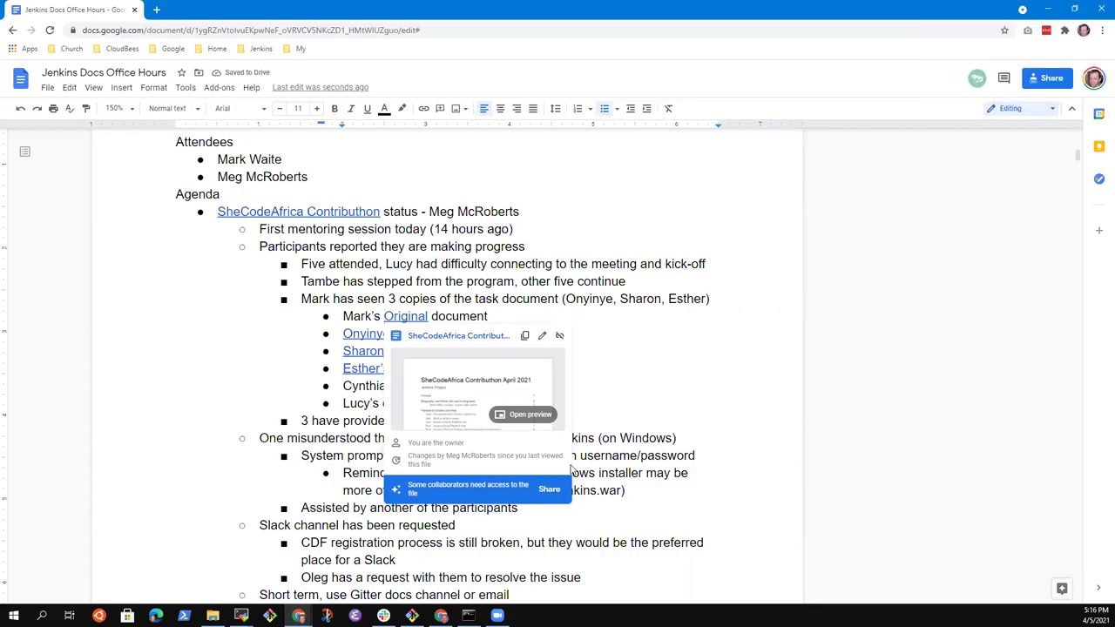
pyautogui.press('Right')
pyautogui.press('BackSpace')
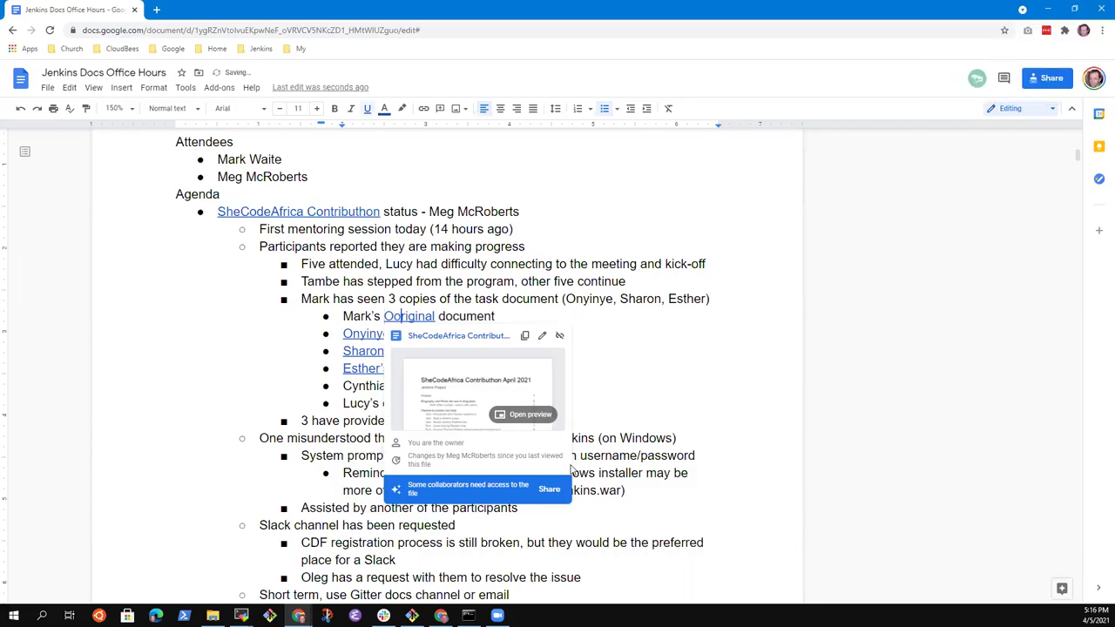
pyautogui.write('o')
pyautogui.press('End')
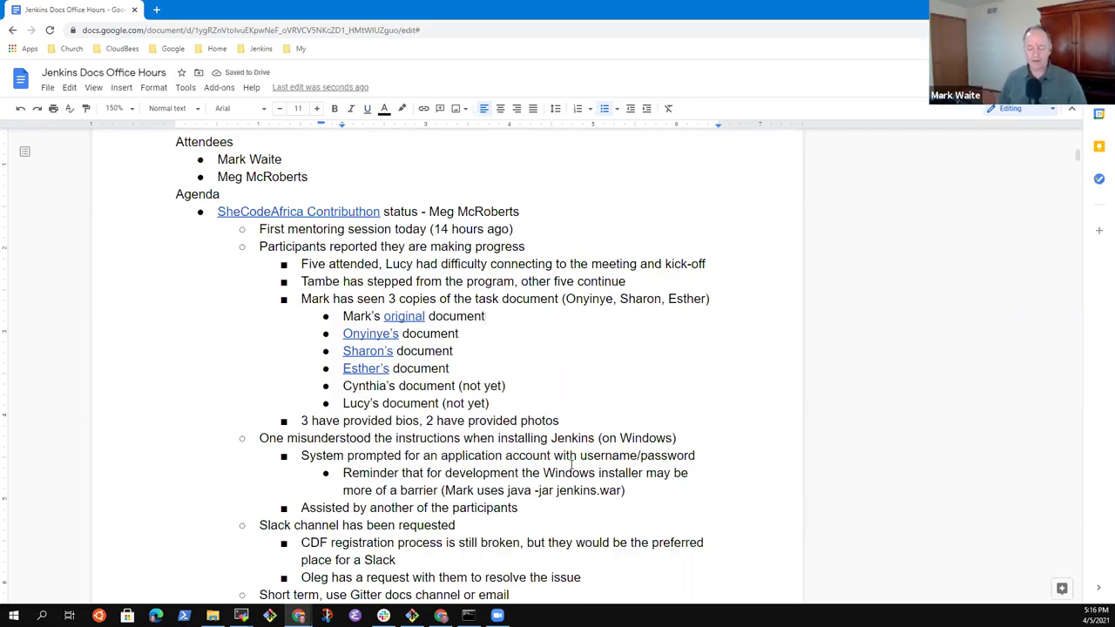
pyautogui.press('Down')
pyautogui.press('Down')
pyautogui.press('Down')
pyautogui.press('Down')
pyautogui.press('Down')
pyautogui.press('Down')
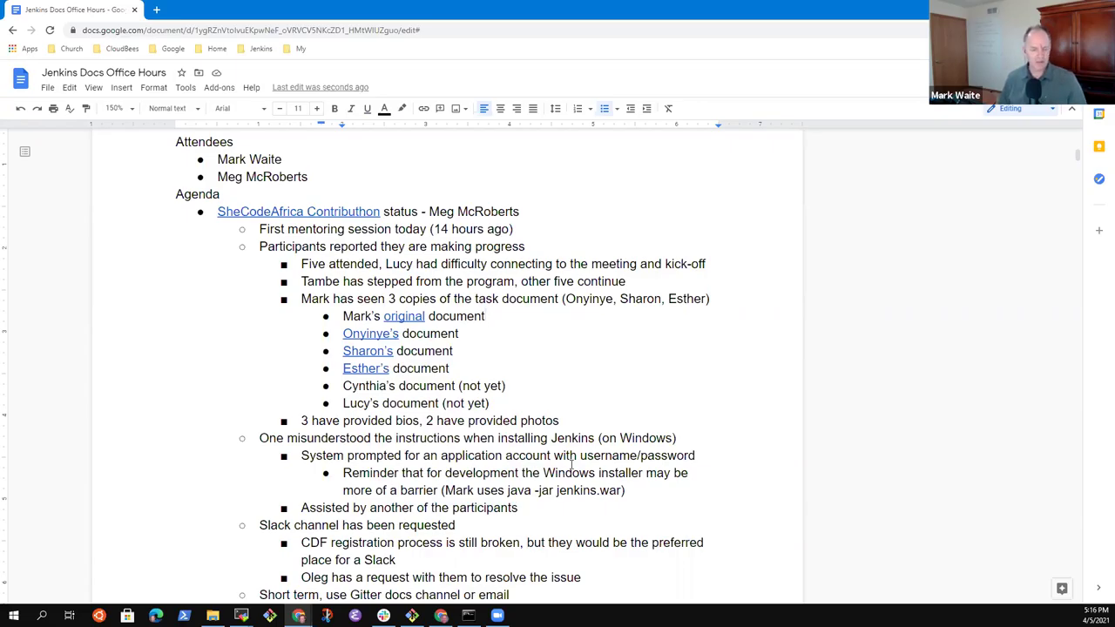
pyautogui.press('Down')
pyautogui.press('Down')
pyautogui.press('Down')
pyautogui.press('Down')
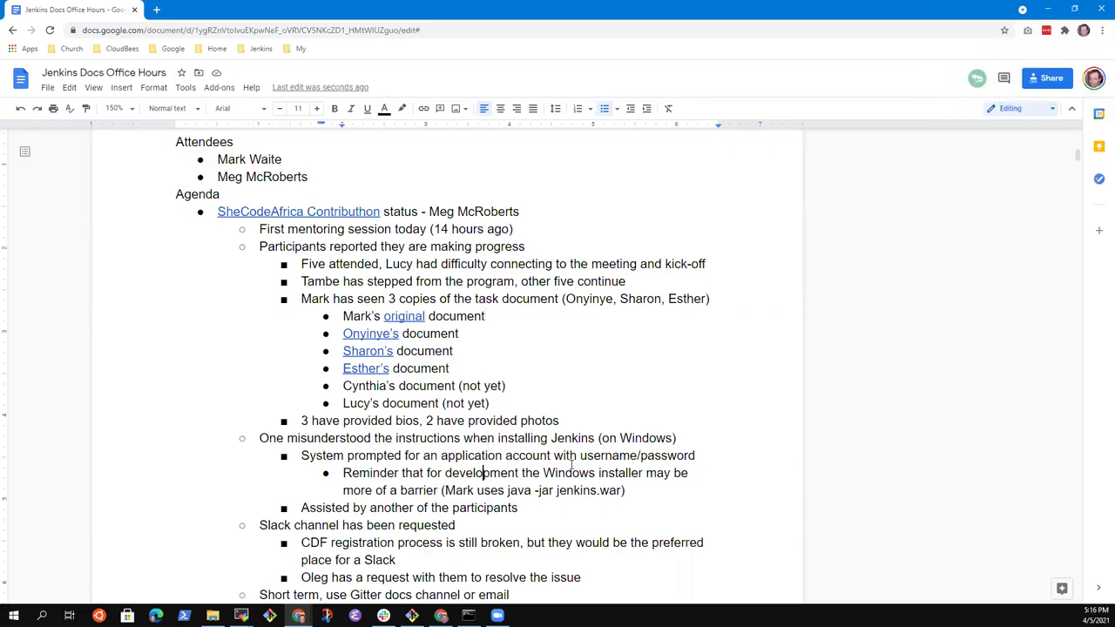
pyautogui.press('Up')
pyautogui.press('Up')
pyautogui.press('Up')
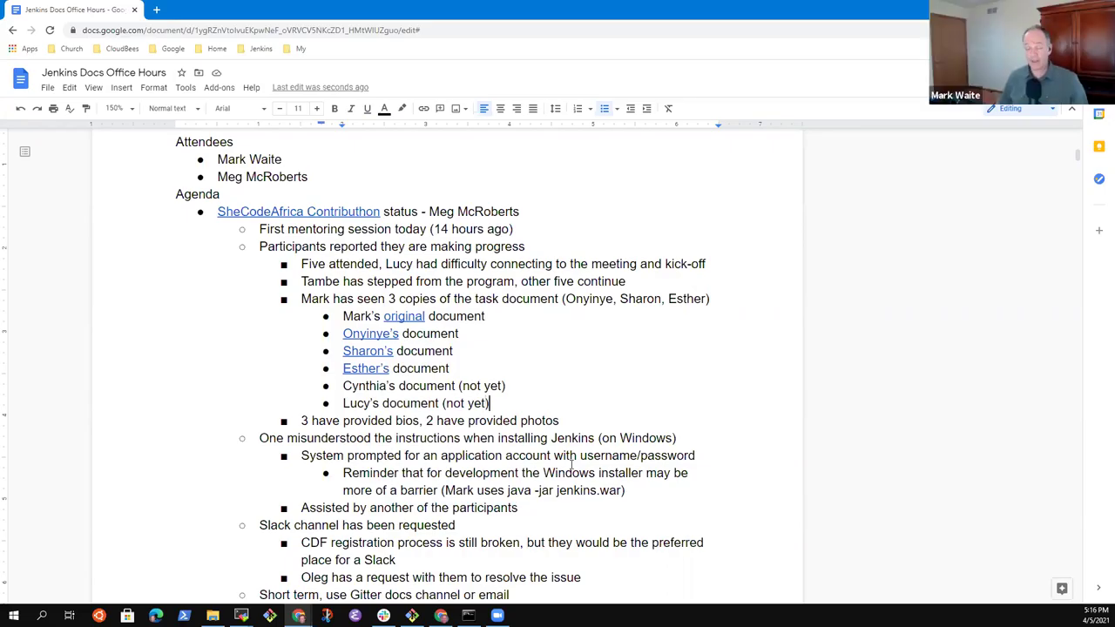
pyautogui.press('Down')
pyautogui.press('Down')
pyautogui.press('Down')
pyautogui.press('Down')
pyautogui.press('Down')
pyautogui.press('Down')
pyautogui.press('Down')
pyautogui.press('Down')
pyautogui.press('Down')
pyautogui.press('Down')
pyautogui.press('Down')
pyautogui.press('Down')
pyautogui.press('Down')
pyautogui.press('Down')
pyautogui.press('Down')
pyautogui.press('Down')
pyautogui.press('Down')
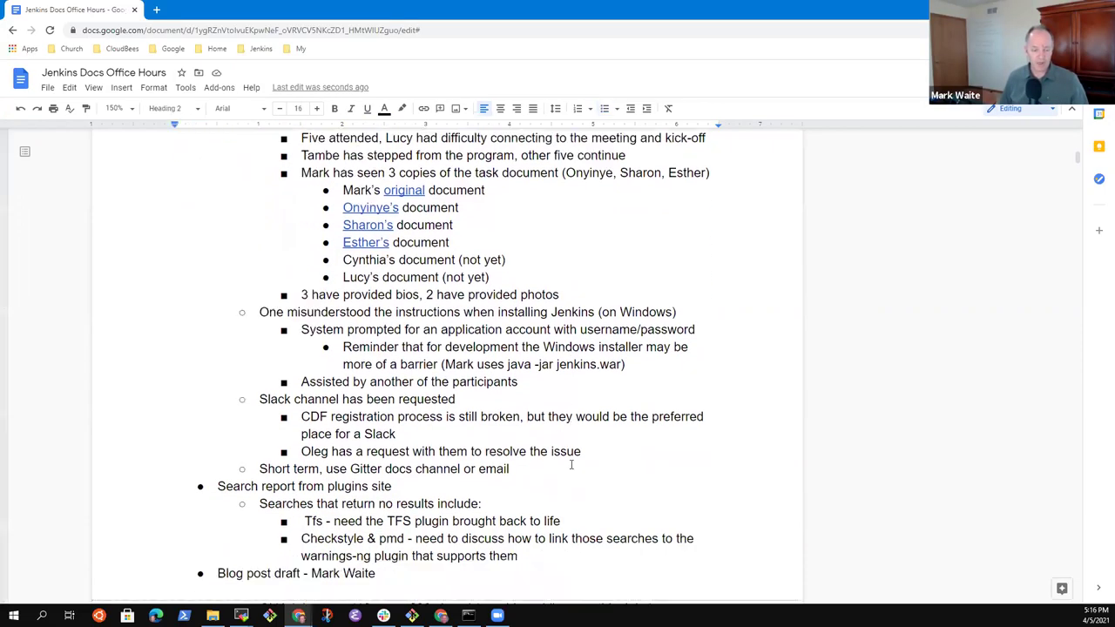
# Step: Add the action item for the owner to upload recordings of previous meetings
pyautogui.press('Return')
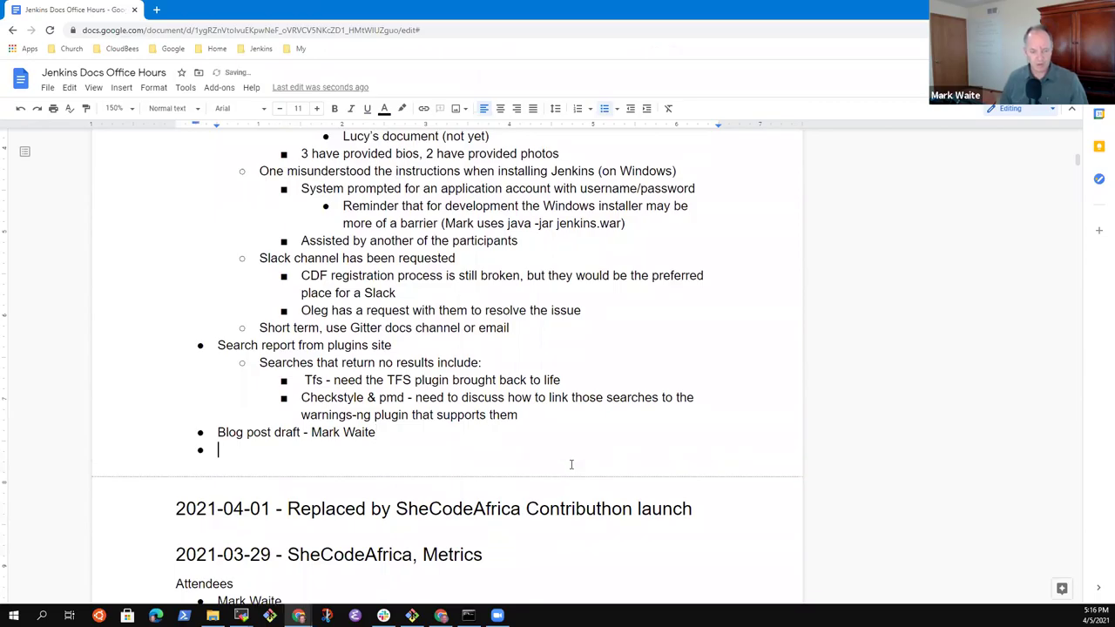
pyautogui.write('Mark to upl')
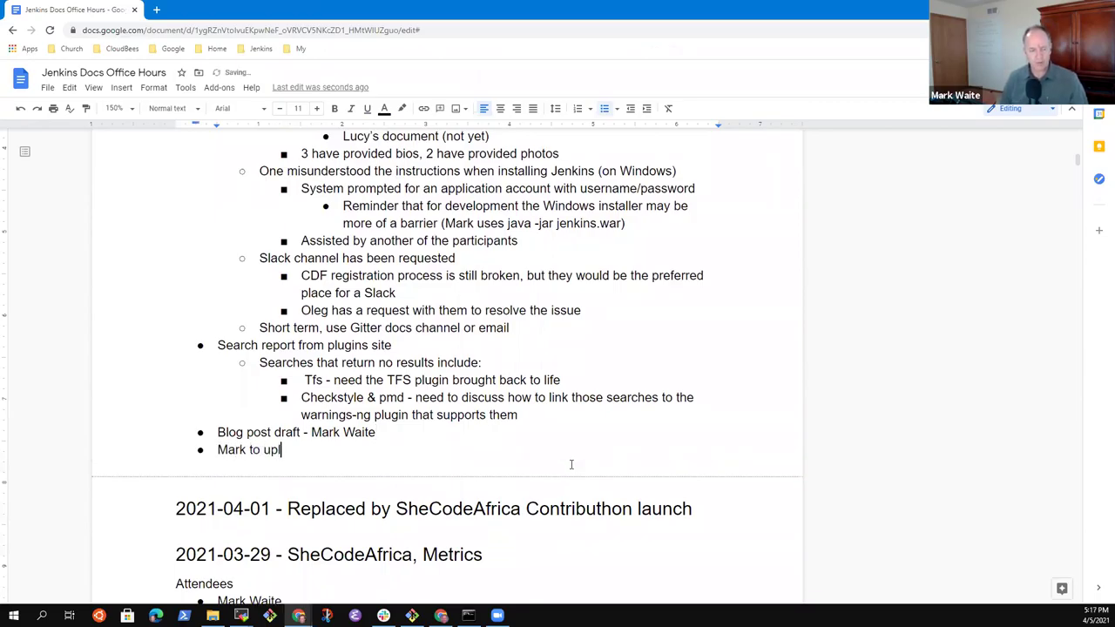
pyautogui.write('oad recordin')
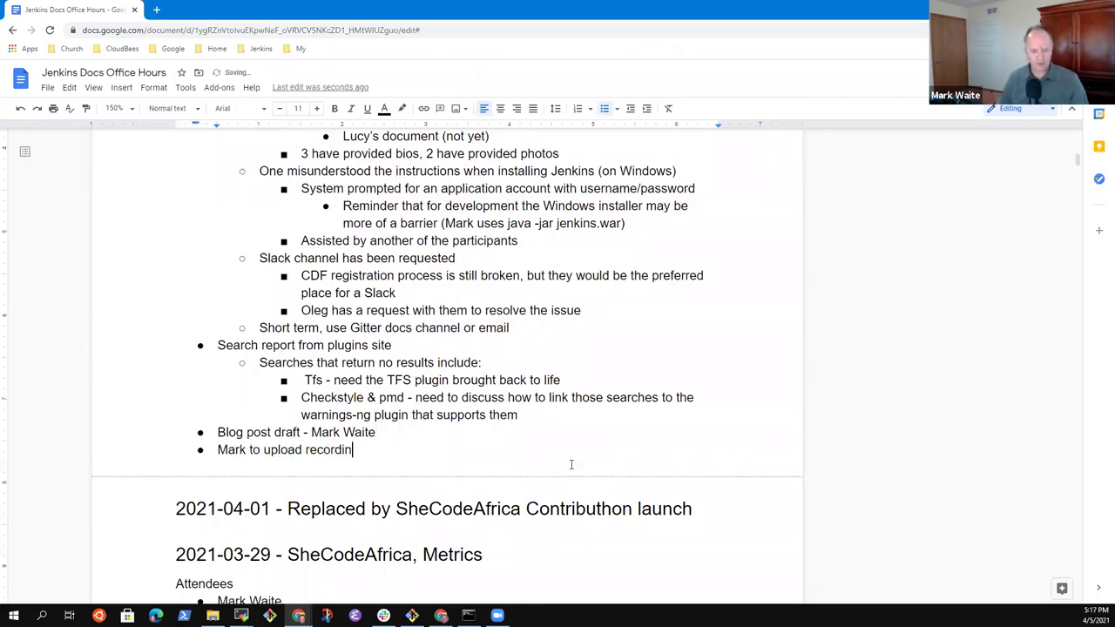
pyautogui.write('gs of previous')
pyautogui.press('BackSpace')
pyautogui.press('BackSpace')
pyautogui.press('BackSpace')
pyautogui.press('BackSpace')
pyautogui.press('BackSpace')
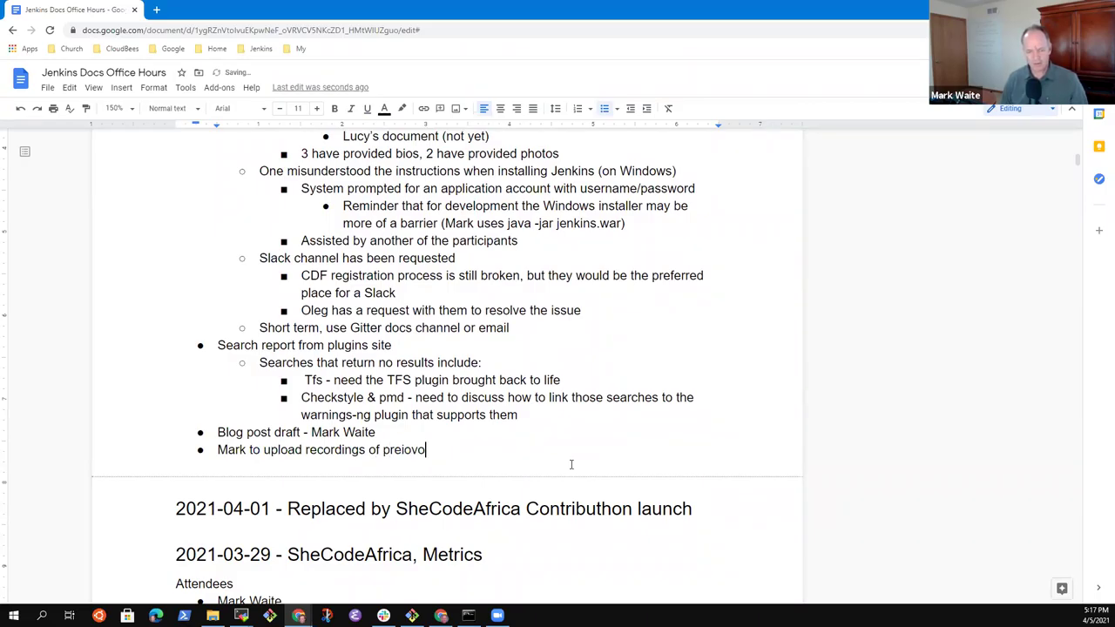
pyautogui.write('bio')
pyautogui.press('BackSpace')
pyautogui.press('BackSpace')
pyautogui.press('BackSpace')
pyautogui.write('vious meetings')
# Step: Add sub-bullets 'Mentoring session this morning' and asking a colleague for the opening-session recording
pyautogui.press('Return')
pyautogui.press('Tab')
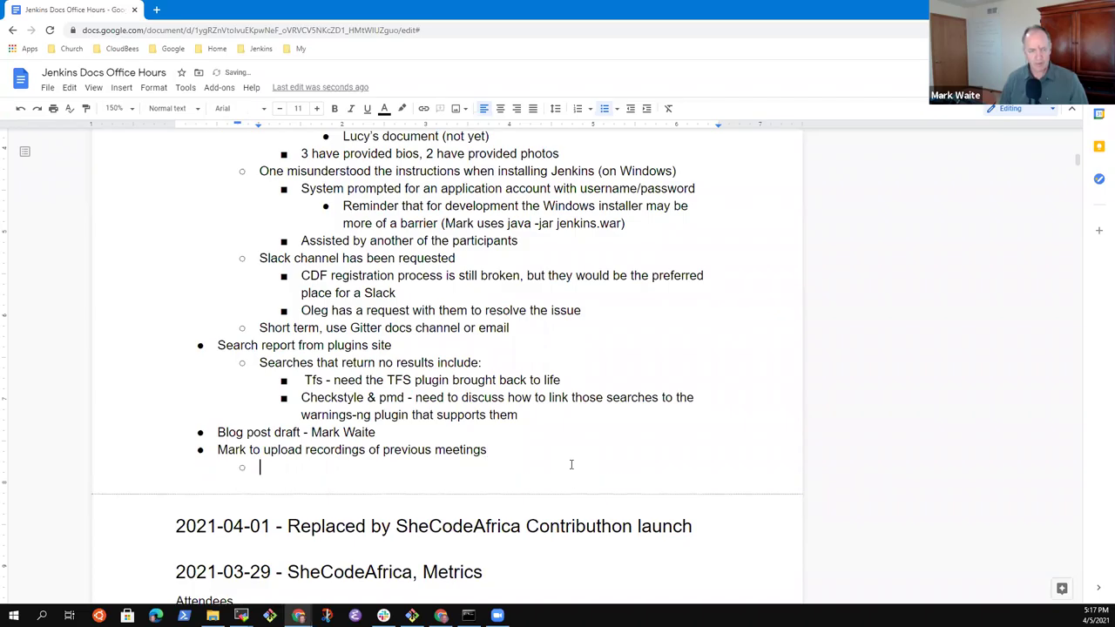
pyautogui.write('Mentoring ')
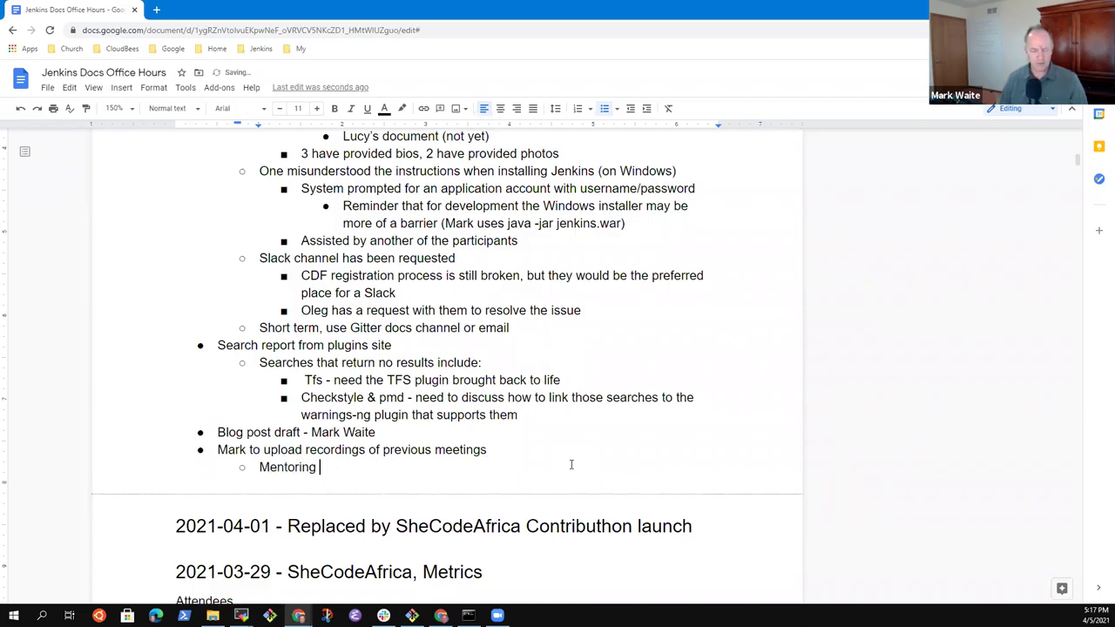
pyautogui.write('session this morning')
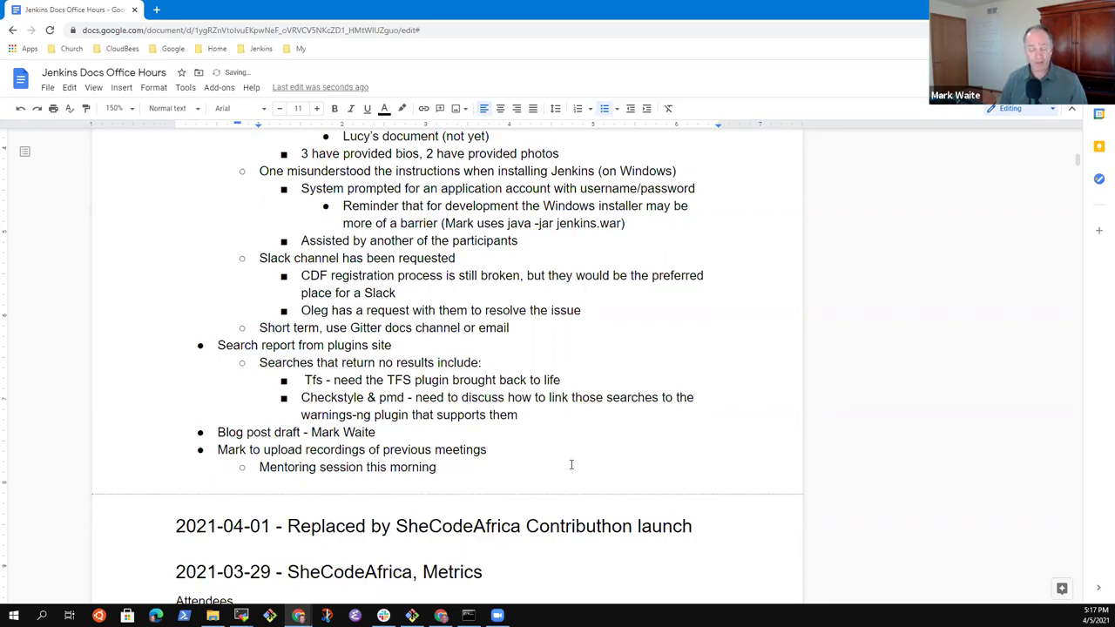
pyautogui.press('Return')
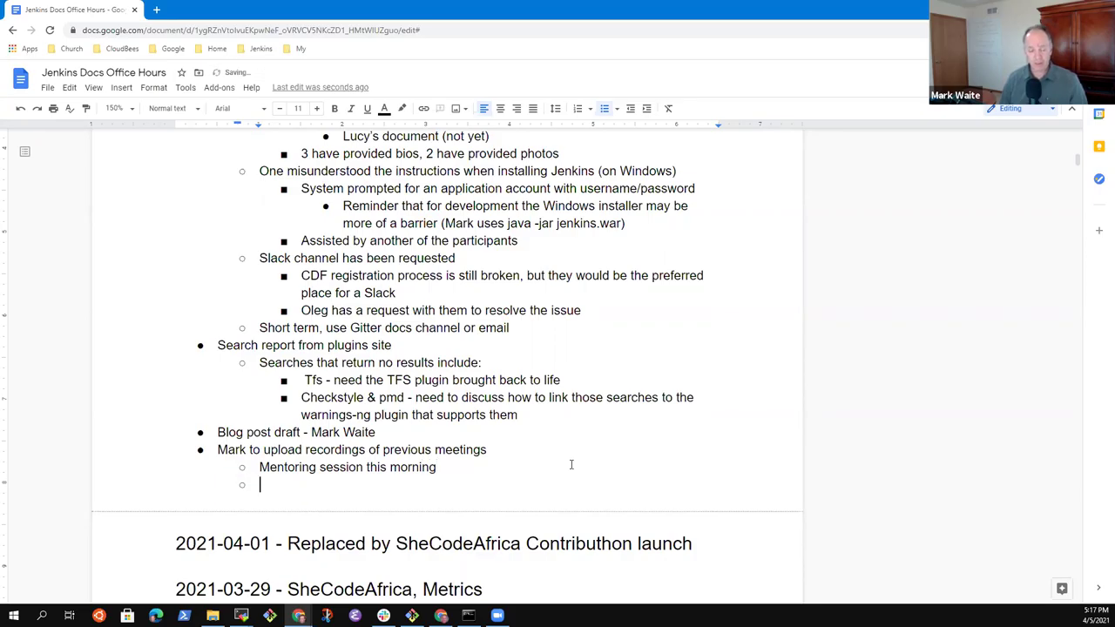
pyautogui.write('Ask Za')
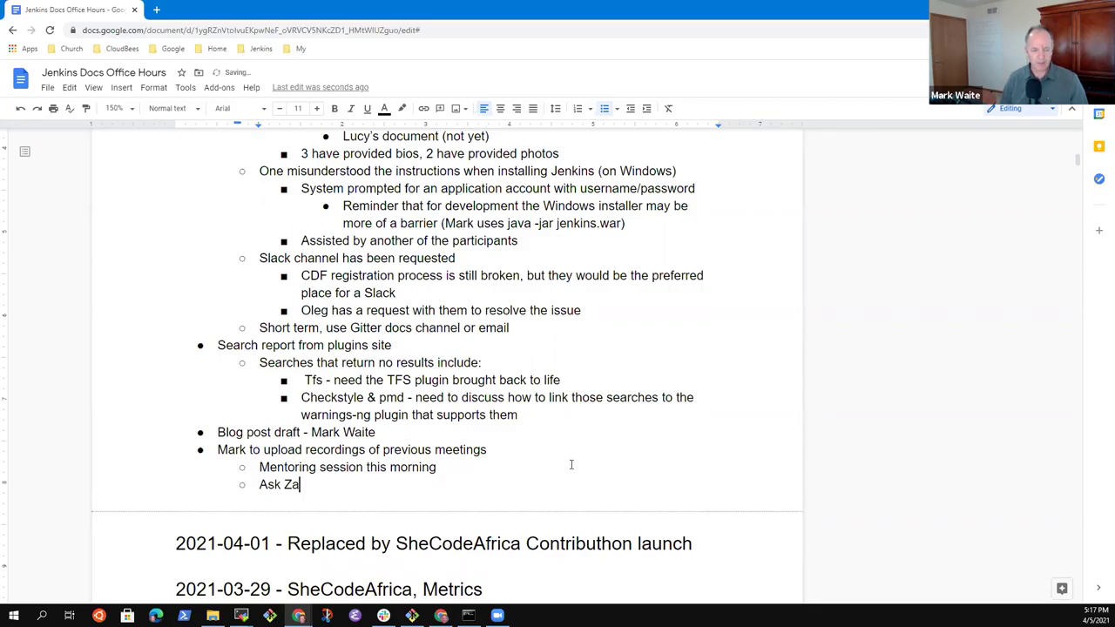
pyautogui.write('ina')
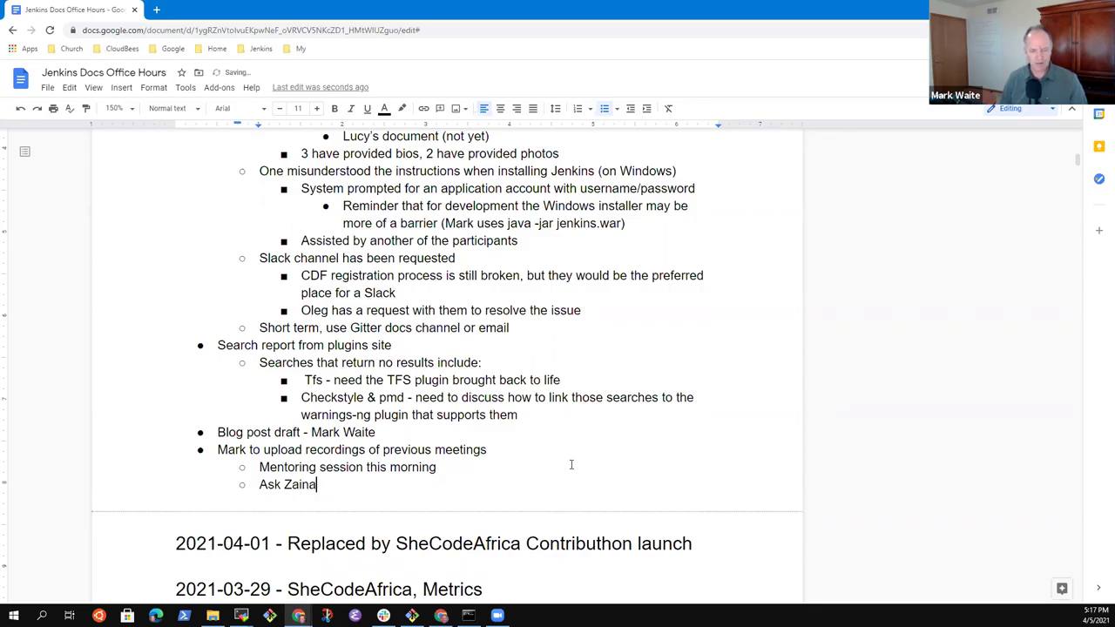
pyautogui.write('b for the recording')
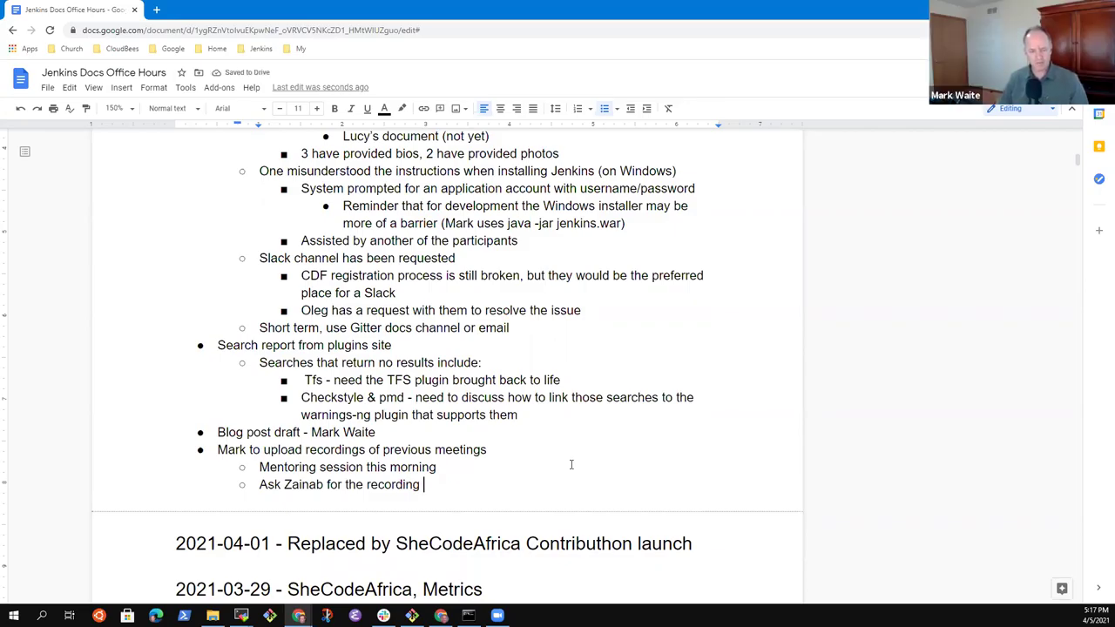
pyautogui.write(' of the opening session')
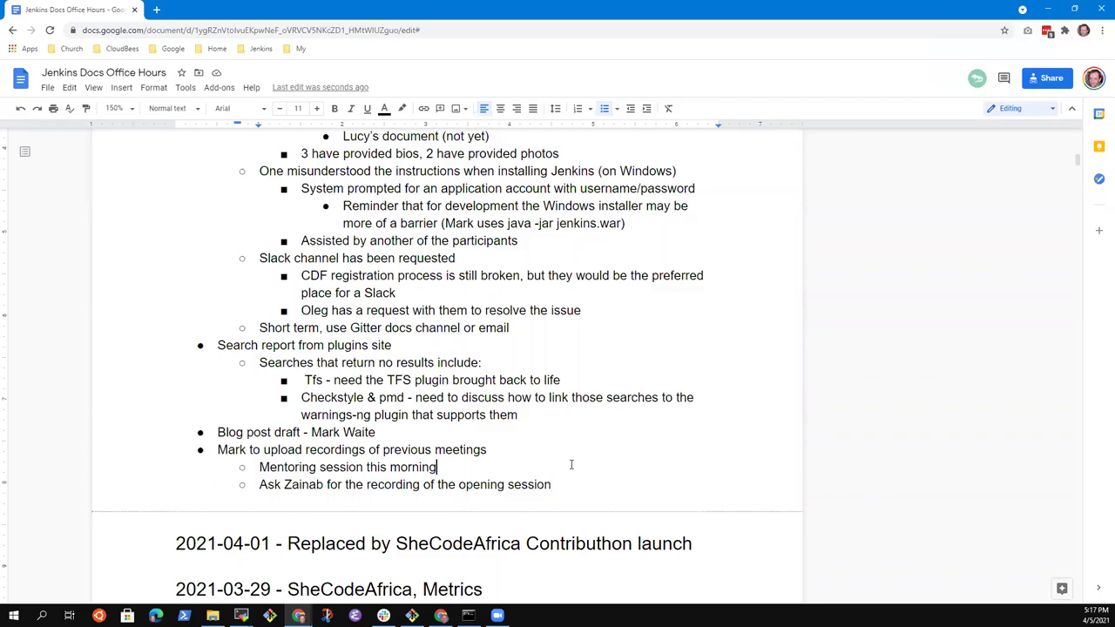
pyautogui.press('Up')
pyautogui.press('Up')
pyautogui.press('Up')
pyautogui.press('Up')
pyautogui.press('Up')
pyautogui.press('Up')
pyautogui.press('Up')
pyautogui.press('Up')
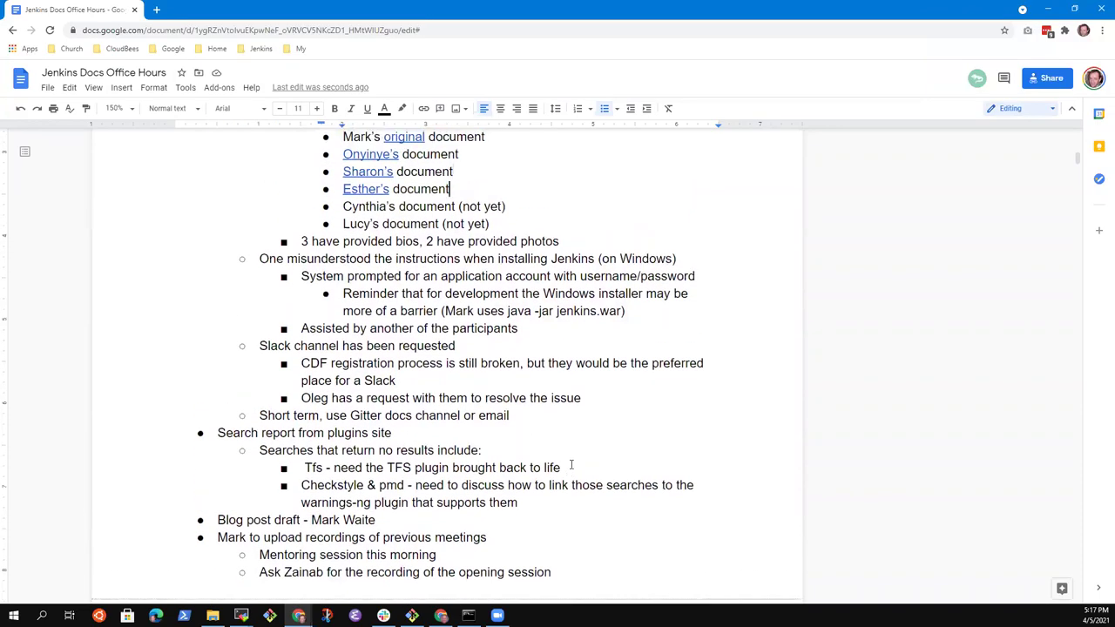
pyautogui.press('Down')
pyautogui.press('Down')
pyautogui.press('Down')
pyautogui.press('Down')
pyautogui.press('Down')
pyautogui.press('Down')
pyautogui.press('Down')
pyautogui.press('Down')
pyautogui.hotkey('shift', 'End')
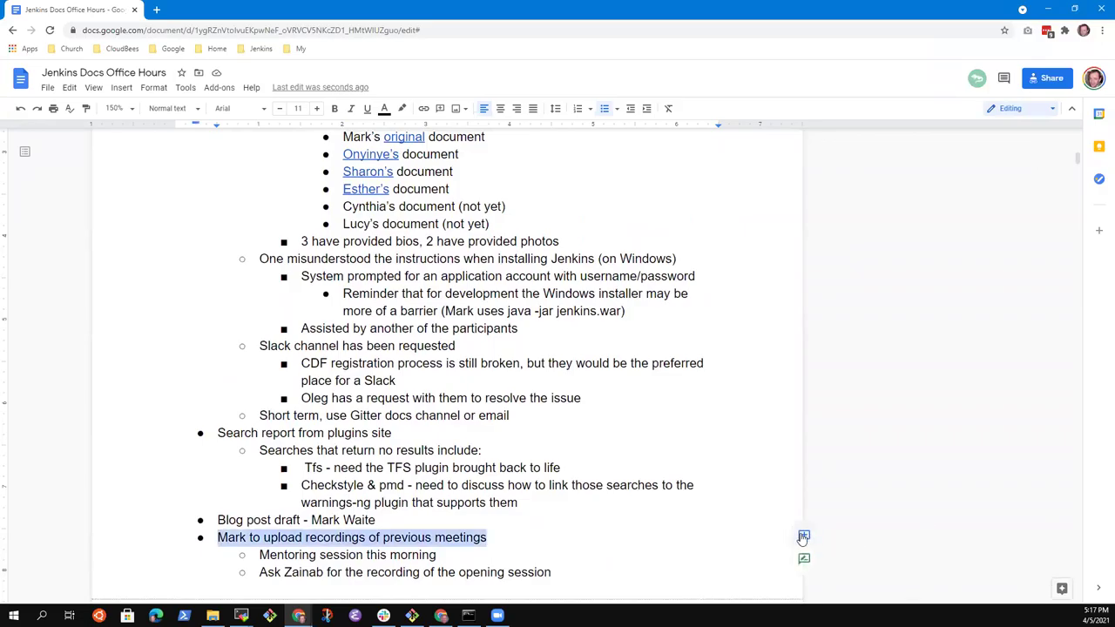
pyautogui.click(803, 537)
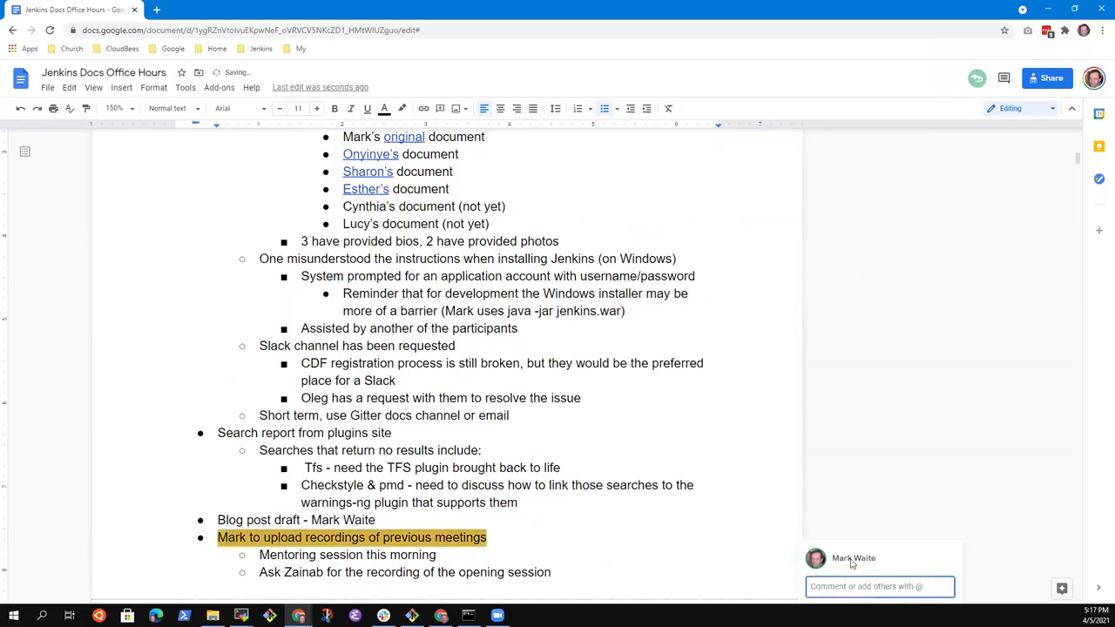
pyautogui.write('@mark.earl')
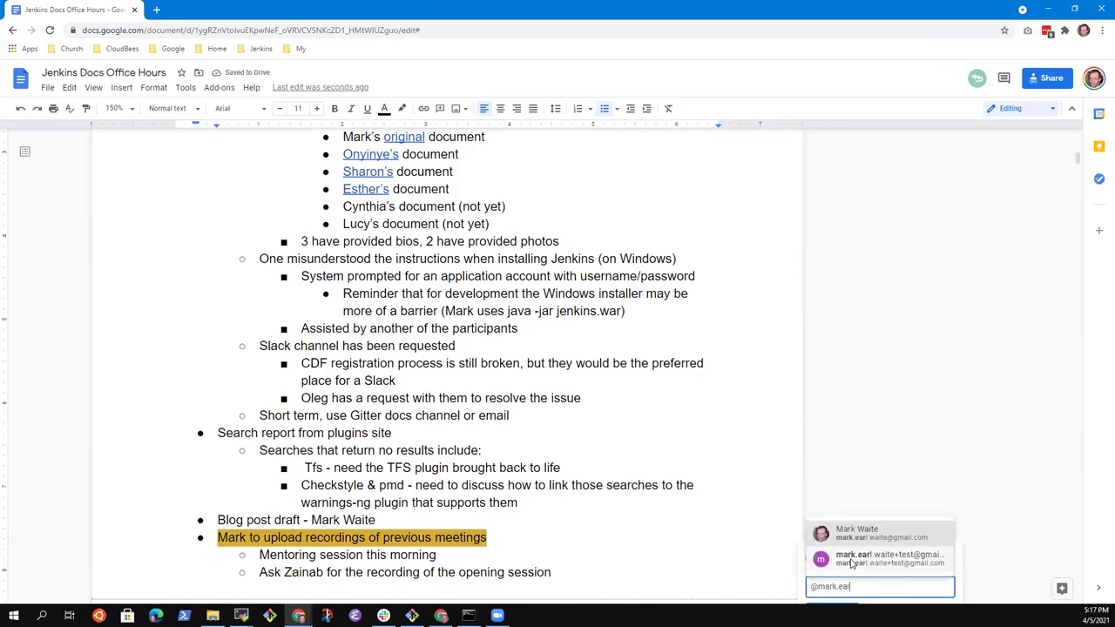
pyautogui.click(868, 534)
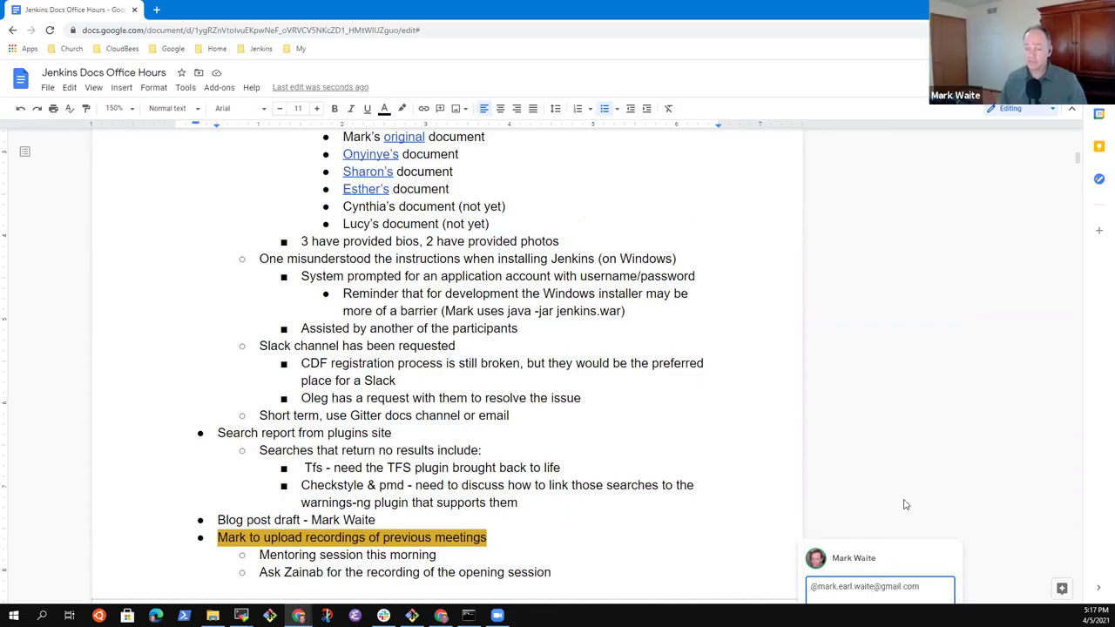
pyautogui.scroll(-4, 903, 498)
pyautogui.click(811, 274)
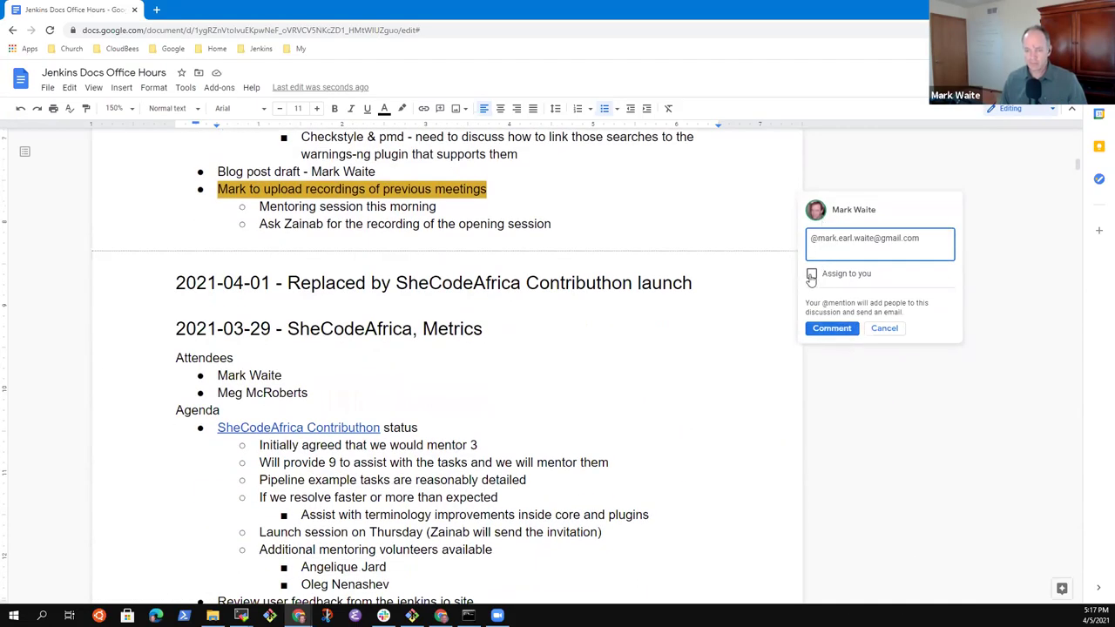
pyautogui.click(829, 328)
pyautogui.scroll(2, 876, 427)
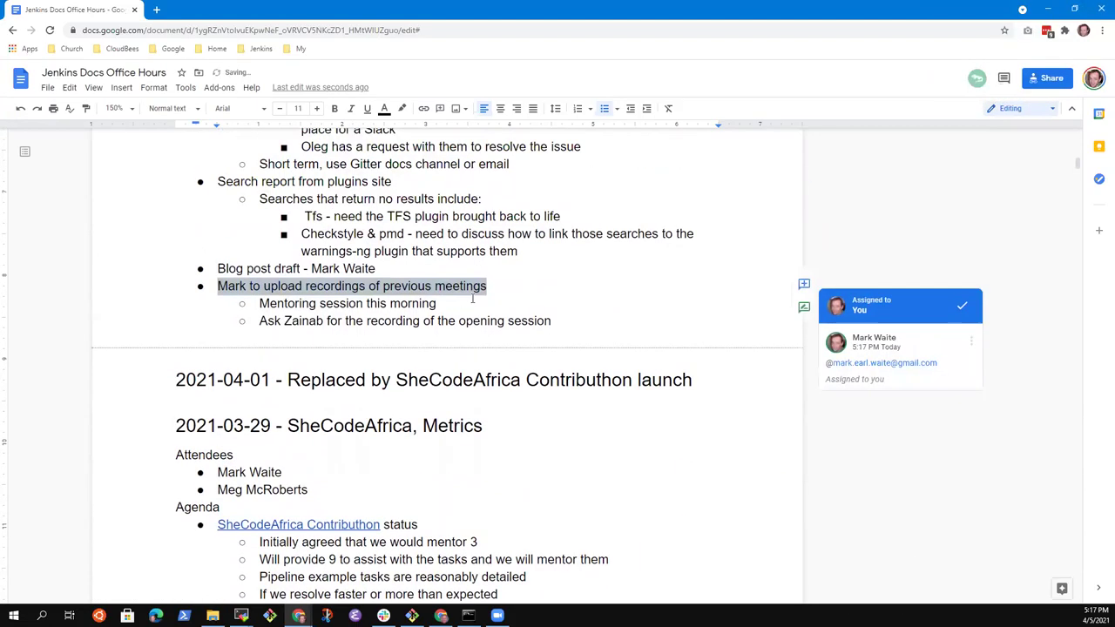
pyautogui.click(545, 362)
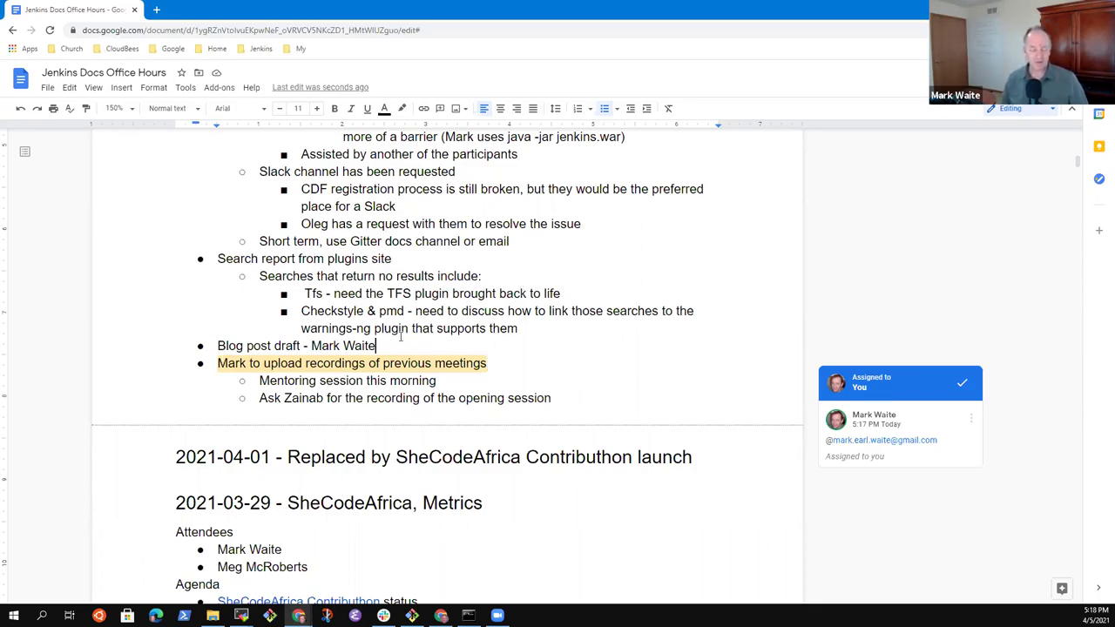
pyautogui.press('Down')
pyautogui.press('Up')
pyautogui.press('Up')
pyautogui.press('Down')
pyautogui.press('Down')
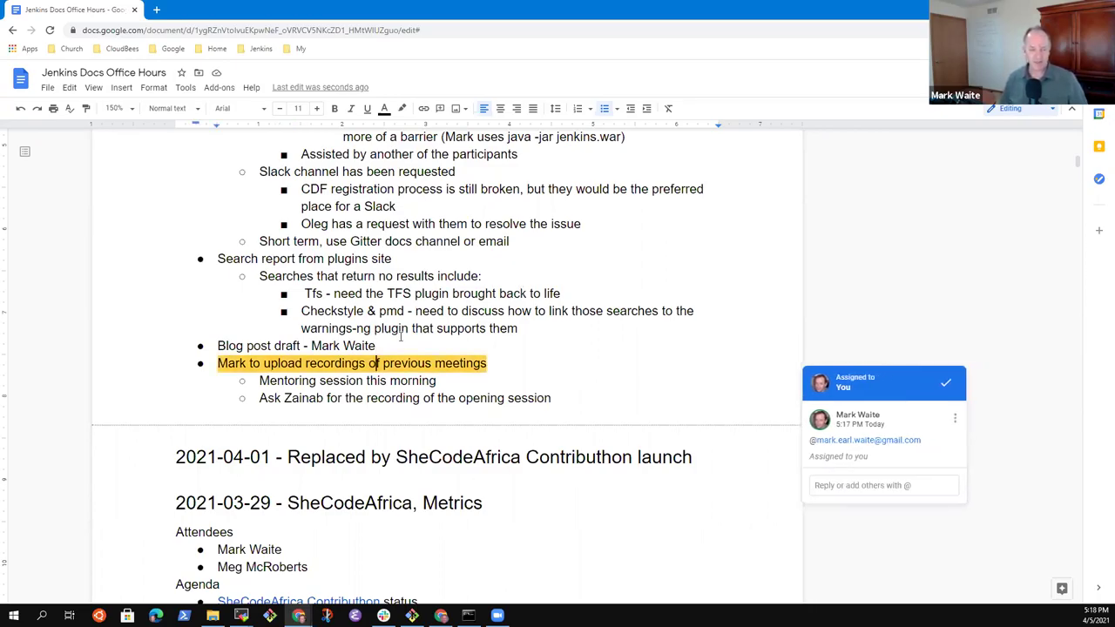
pyautogui.press('Down')
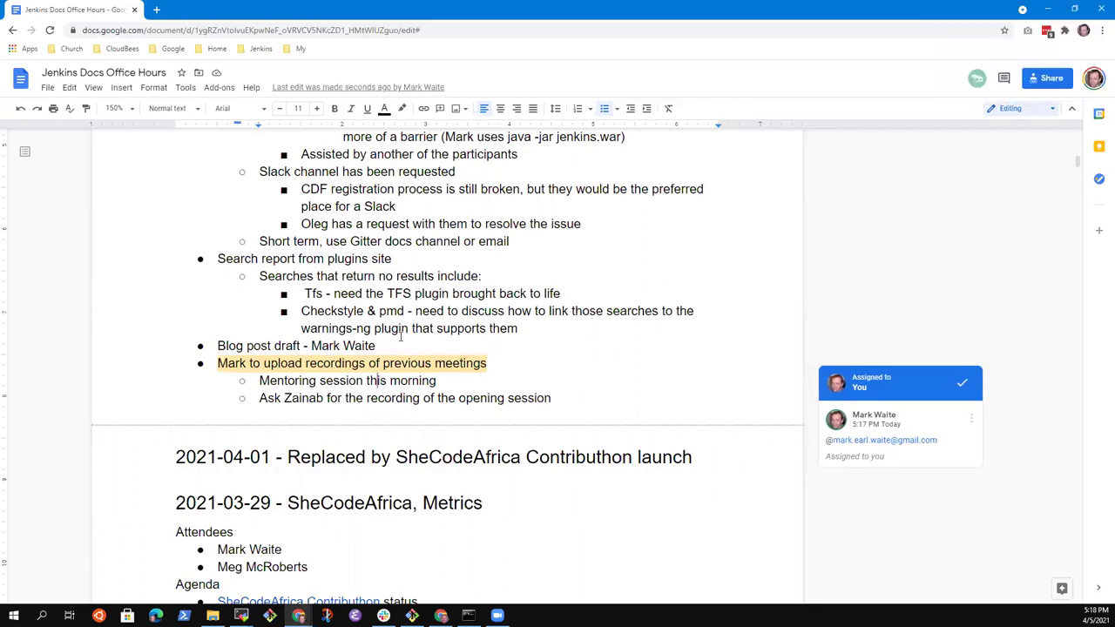
pyautogui.press('Up')
pyautogui.press('Up')
pyautogui.press('Up')
pyautogui.press('Up')
pyautogui.press('Up')
pyautogui.press('Up')
pyautogui.press('Up')
pyautogui.press('Up')
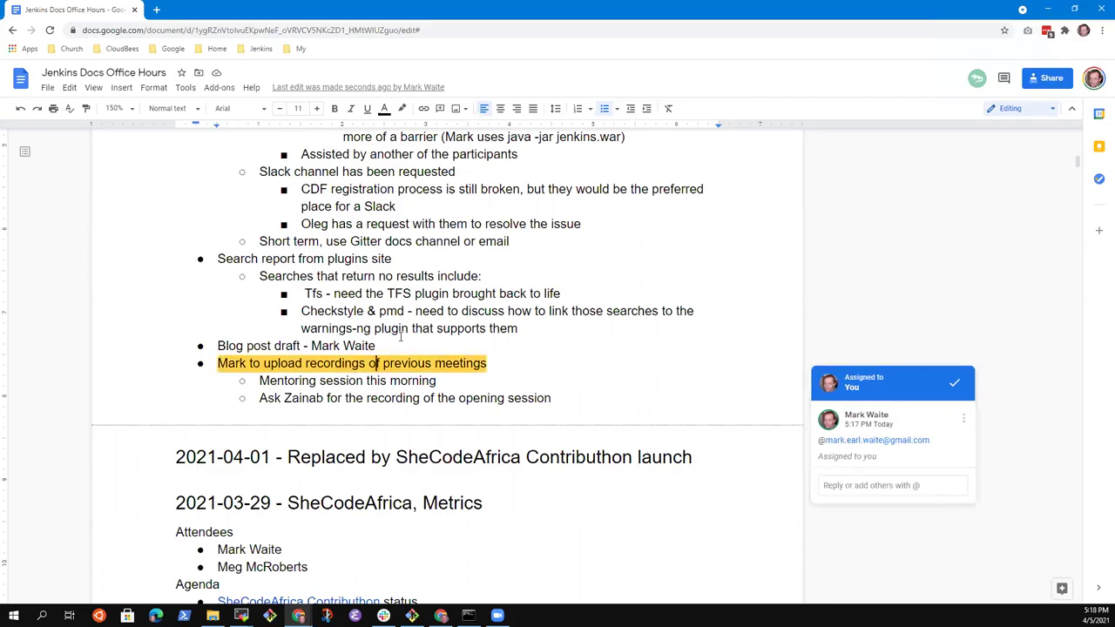
pyautogui.press('Up')
pyautogui.press('Up')
pyautogui.press('Up')
pyautogui.press('Up')
pyautogui.press('Up')
pyautogui.press('Up')
pyautogui.press('Up')
pyautogui.press('Up')
pyautogui.press('Up')
pyautogui.press('Up')
pyautogui.press('Up')
pyautogui.press('Up')
pyautogui.press('Up')
pyautogui.press('Up')
pyautogui.press('Up')
pyautogui.press('Up')
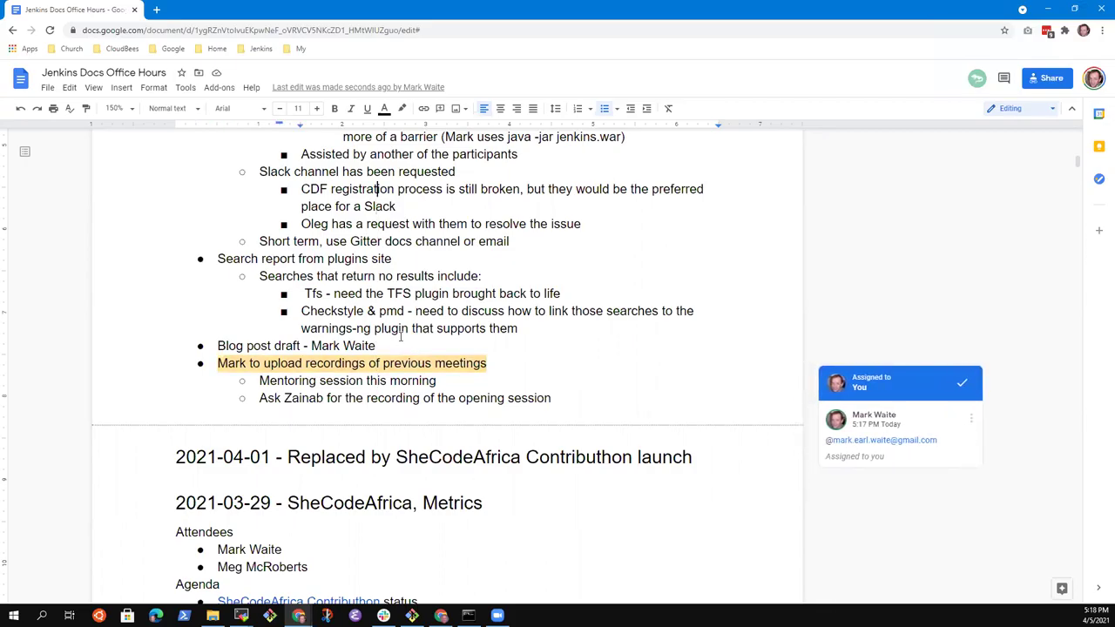
pyautogui.press('Down')
pyautogui.press('Down')
pyautogui.press('Down')
pyautogui.press('Down')
pyautogui.press('Down')
pyautogui.press('Down')
pyautogui.press('Down')
pyautogui.press('Down')
pyautogui.press('Down')
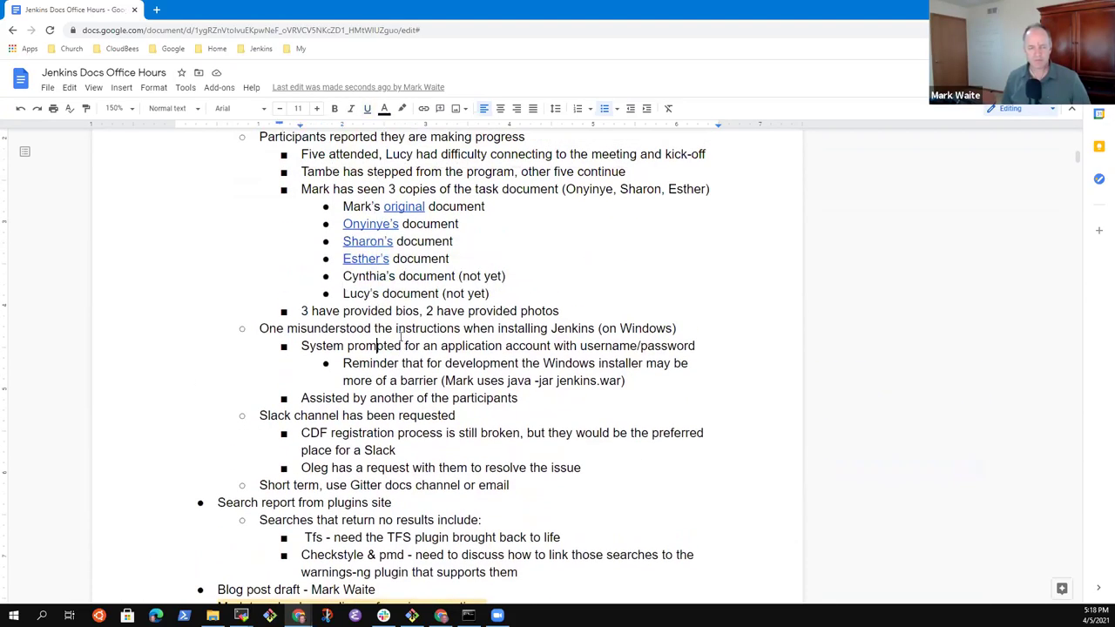
pyautogui.press('Up')
pyautogui.press('Up')
pyautogui.press('Up')
pyautogui.press('Up')
pyautogui.press('Up')
pyautogui.press('Up')
pyautogui.press('Up')
pyautogui.press('Up')
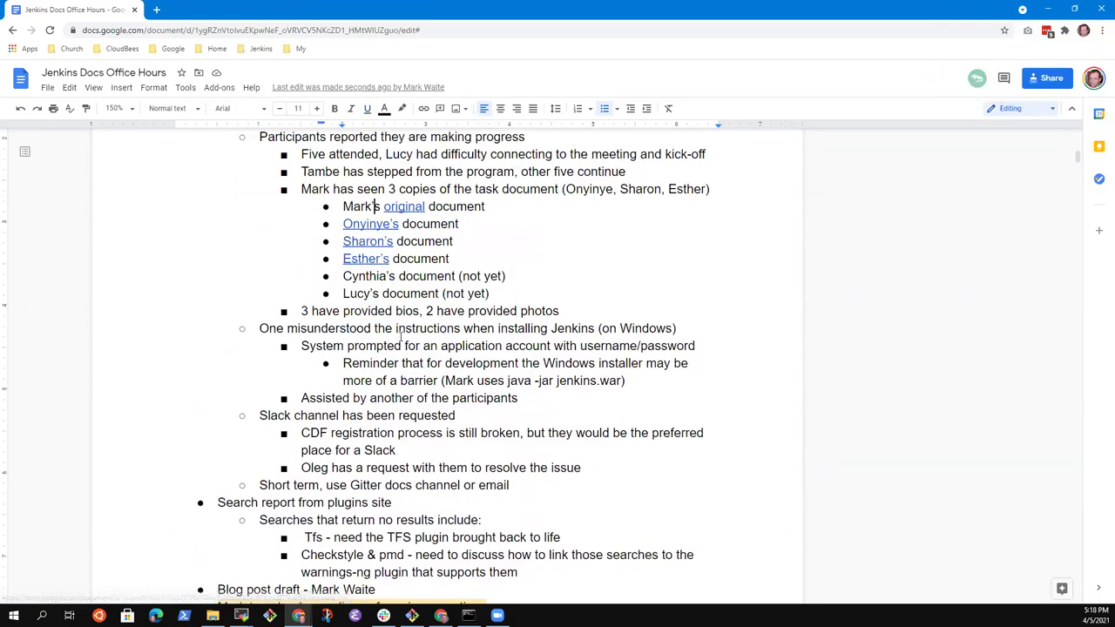
pyautogui.press('Up')
pyautogui.press('Up')
pyautogui.press('Up')
pyautogui.press('Up')
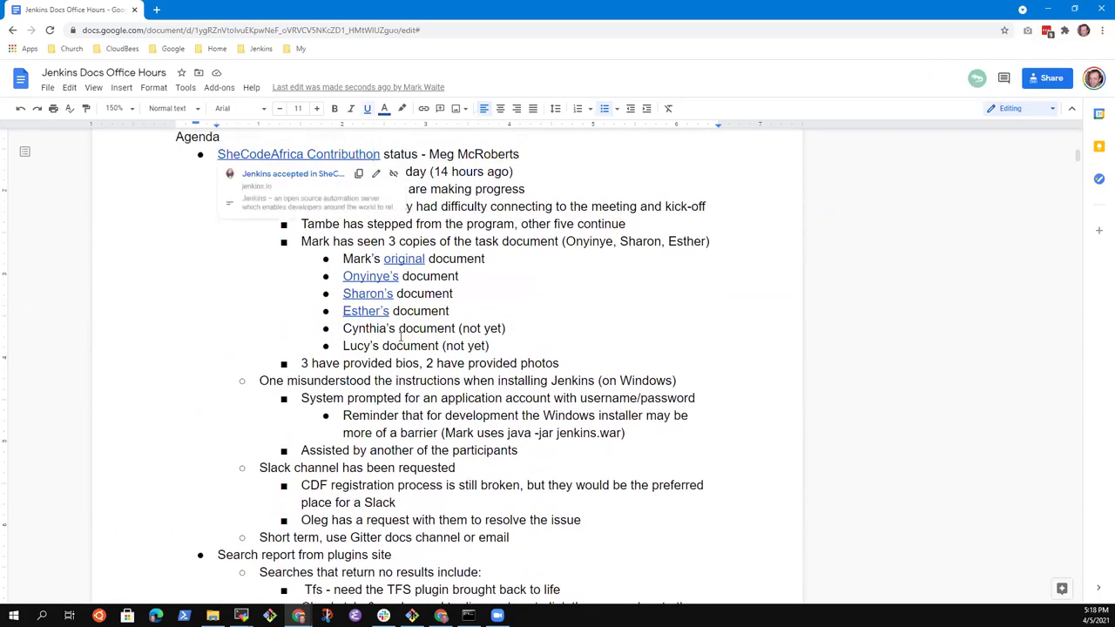
pyautogui.press('Down')
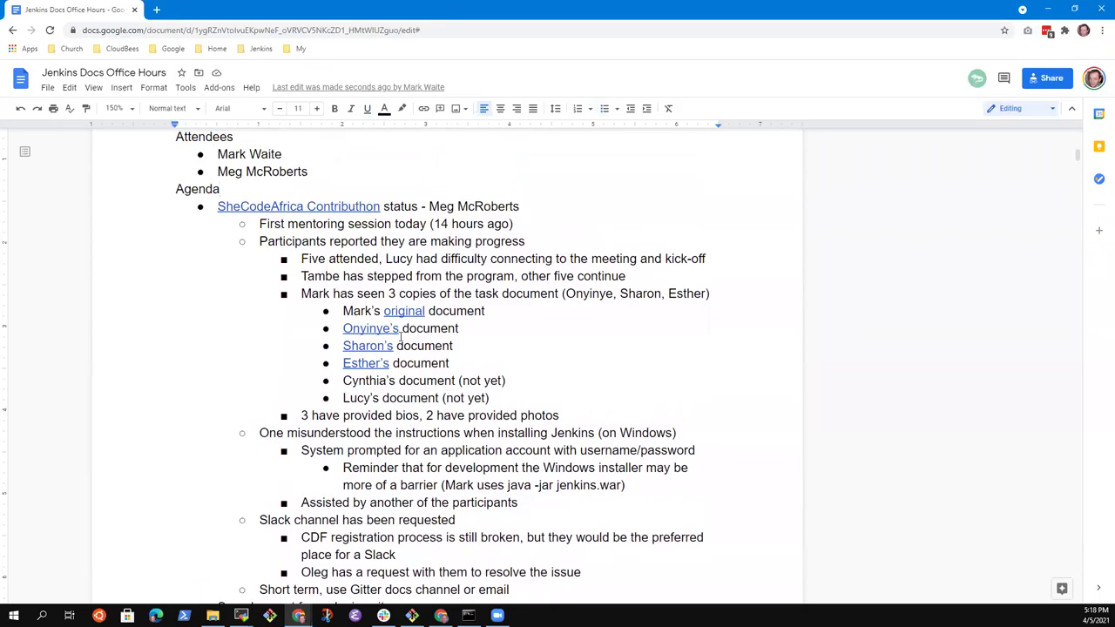
pyautogui.press('Down')
pyautogui.press('Down')
pyautogui.press('Down')
pyautogui.press('Down')
pyautogui.press('Down')
pyautogui.press('Down')
pyautogui.press('Down')
pyautogui.press('Down')
pyautogui.press('Down')
pyautogui.press('Down')
pyautogui.press('Down')
pyautogui.press('Down')
pyautogui.press('Down')
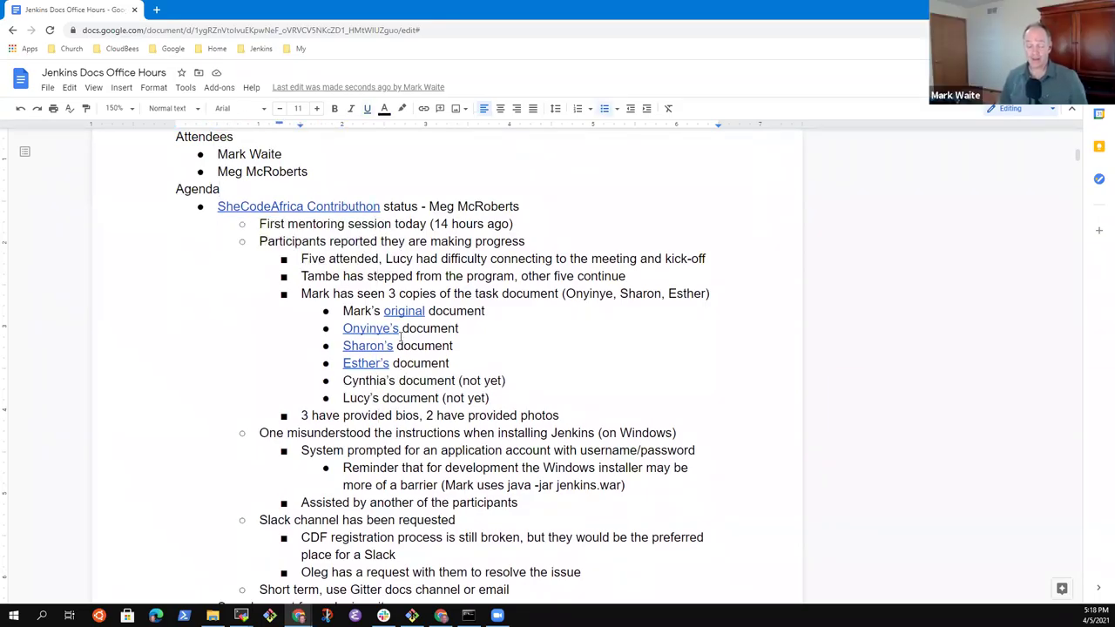
pyautogui.press('Down')
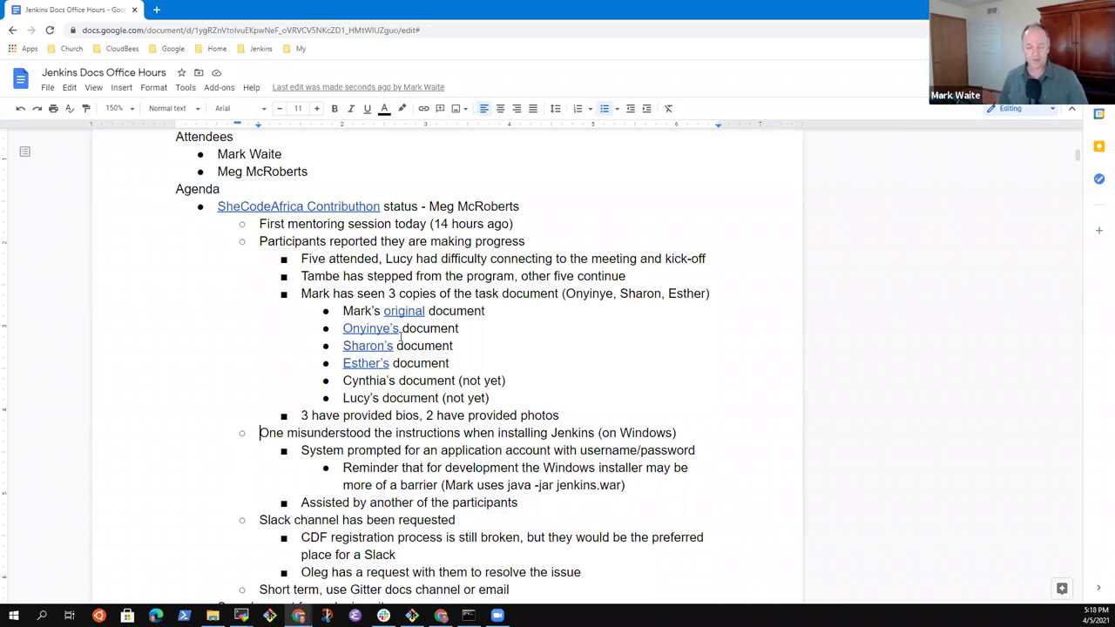
pyautogui.press('Down')
pyautogui.press('Down')
pyautogui.press('Down')
pyautogui.press('Down')
pyautogui.press('Down')
pyautogui.press('Down')
pyautogui.press('Down')
pyautogui.press('Down')
pyautogui.press('Down')
pyautogui.press('Down')
pyautogui.press('Down')
pyautogui.press('Down')
pyautogui.press('Down')
pyautogui.press('Down')
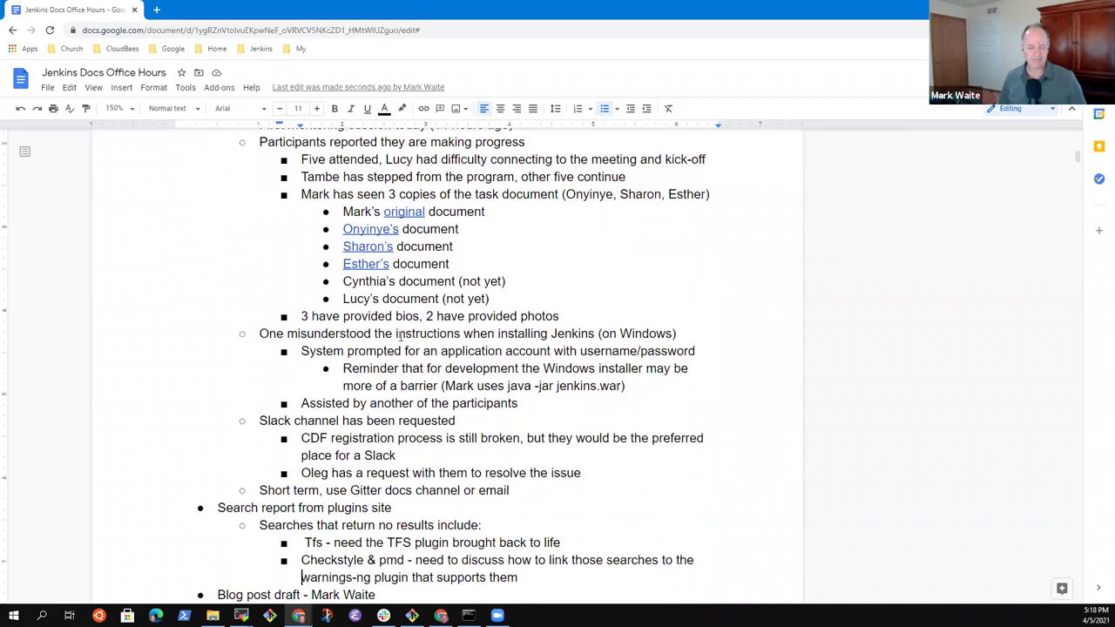
pyautogui.scroll(-3, 399, 336)
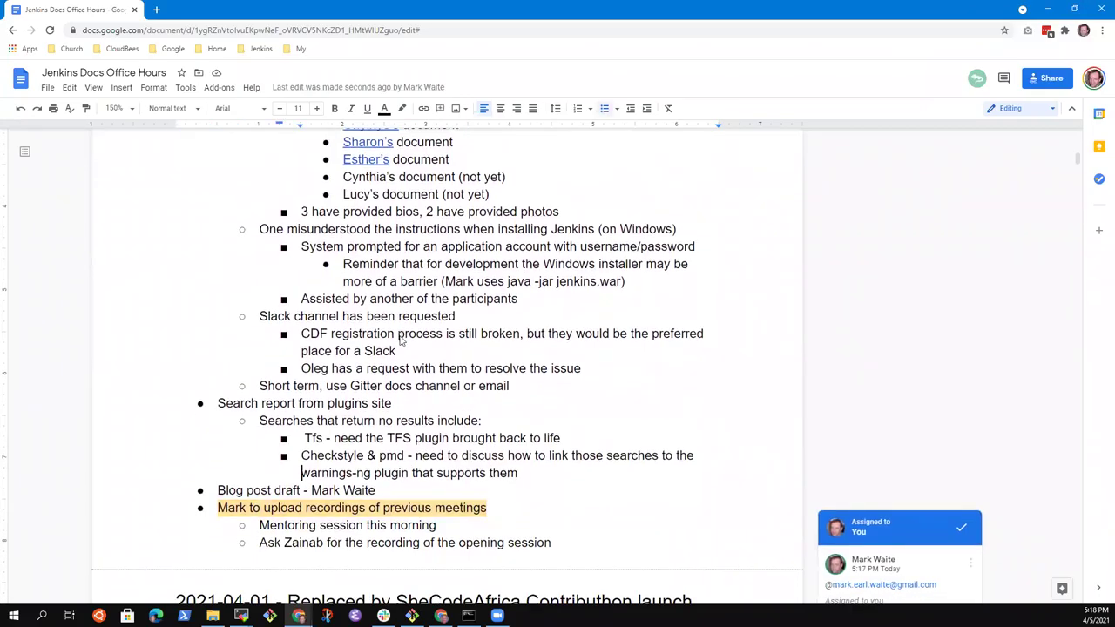
pyautogui.press('Up')
pyautogui.press('Up')
pyautogui.press('Up')
pyautogui.press('Up')
pyautogui.press('Up')
pyautogui.press('Up')
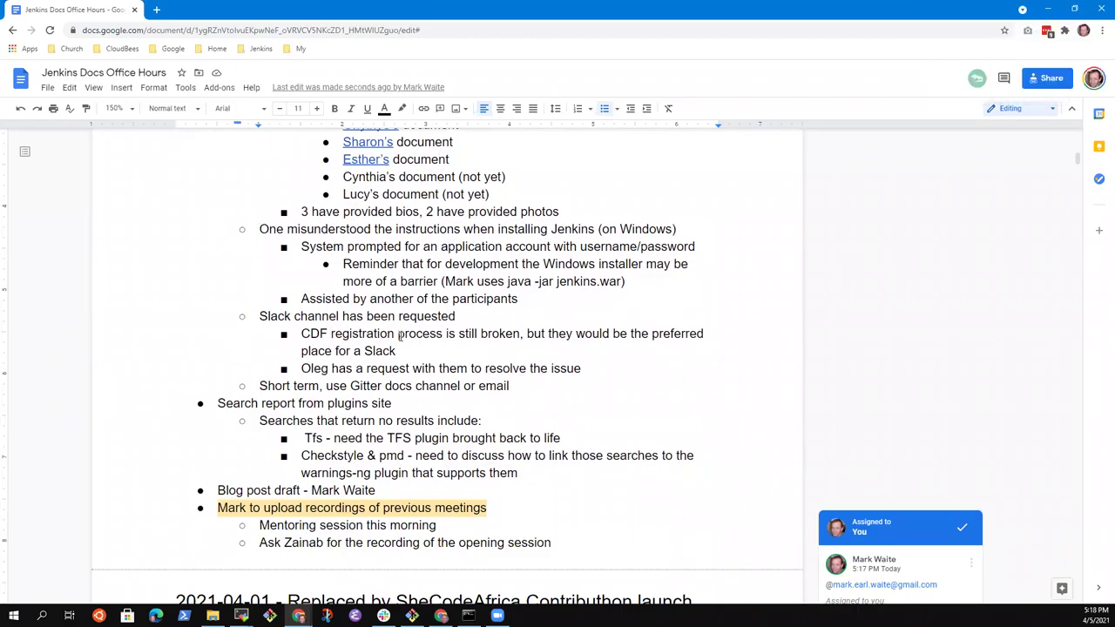
pyautogui.press('Down')
pyautogui.press('Home')
# Step: Add a 'Report' sub-bullet under the search report item, then delete it again
pyautogui.hotkey('shift', 'End')
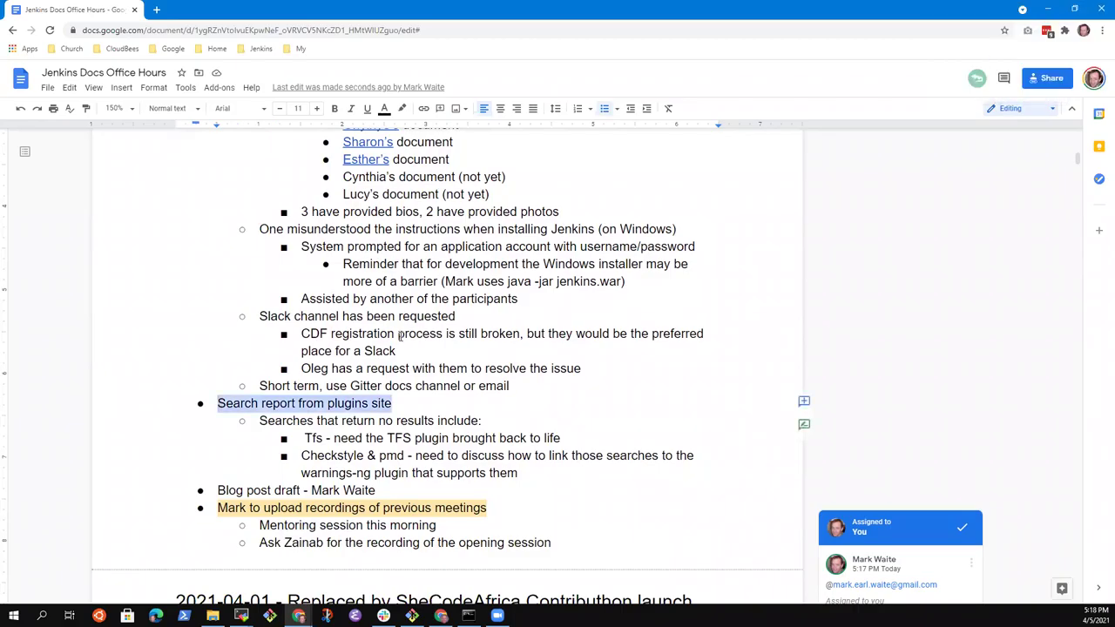
pyautogui.press('Right')
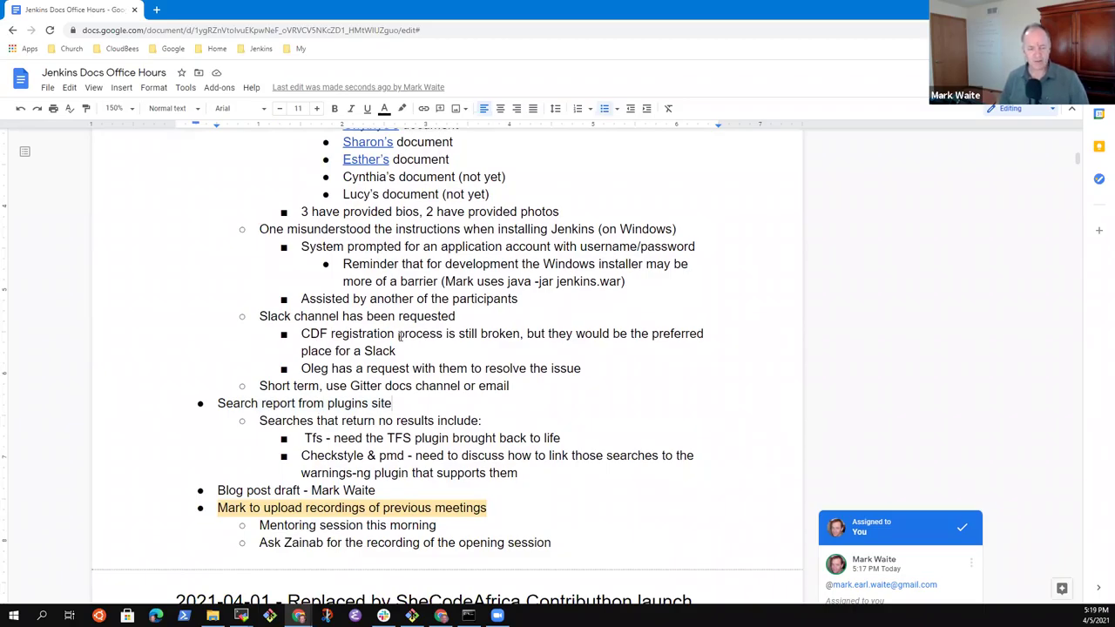
pyautogui.press('Return')
pyautogui.press('Tab')
pyautogui.write('Rpeo')
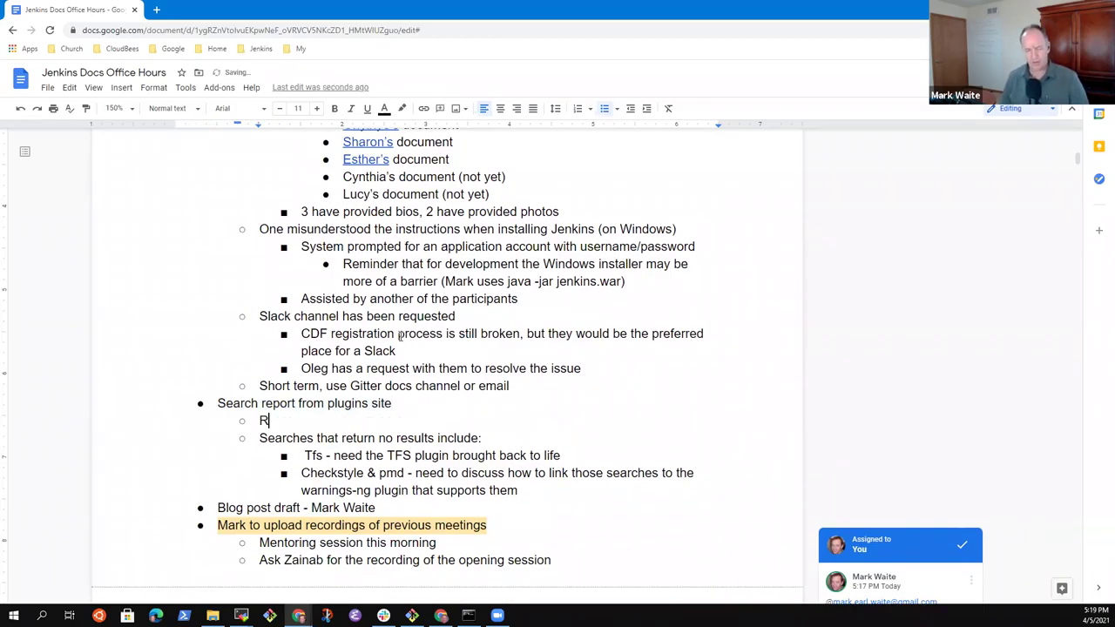
pyautogui.press('BackSpace')
pyautogui.press('BackSpace')
pyautogui.press('BackSpace')
pyautogui.write('eport')
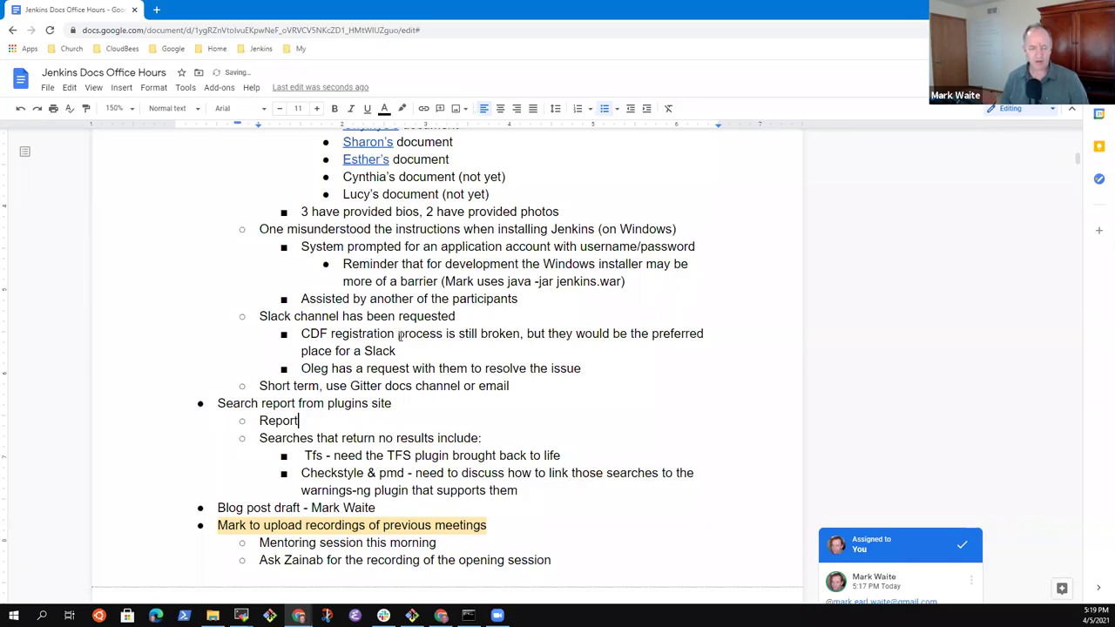
pyautogui.hotkey('shift', 'Home')
pyautogui.press('BackSpace')
pyautogui.press('Delete')
# Step: Delete the stray space before 'Tfs' and retype it as 'TFS'
pyautogui.hotkey('shift', 'End')
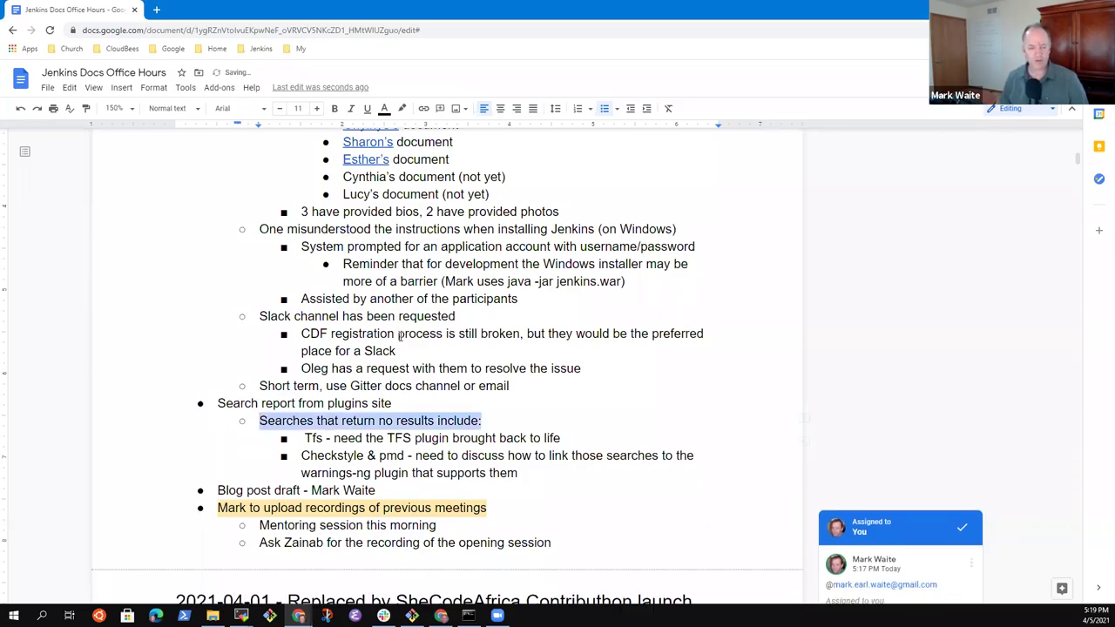
pyautogui.press('Down')
pyautogui.hotkey('ctrl', 'Left')
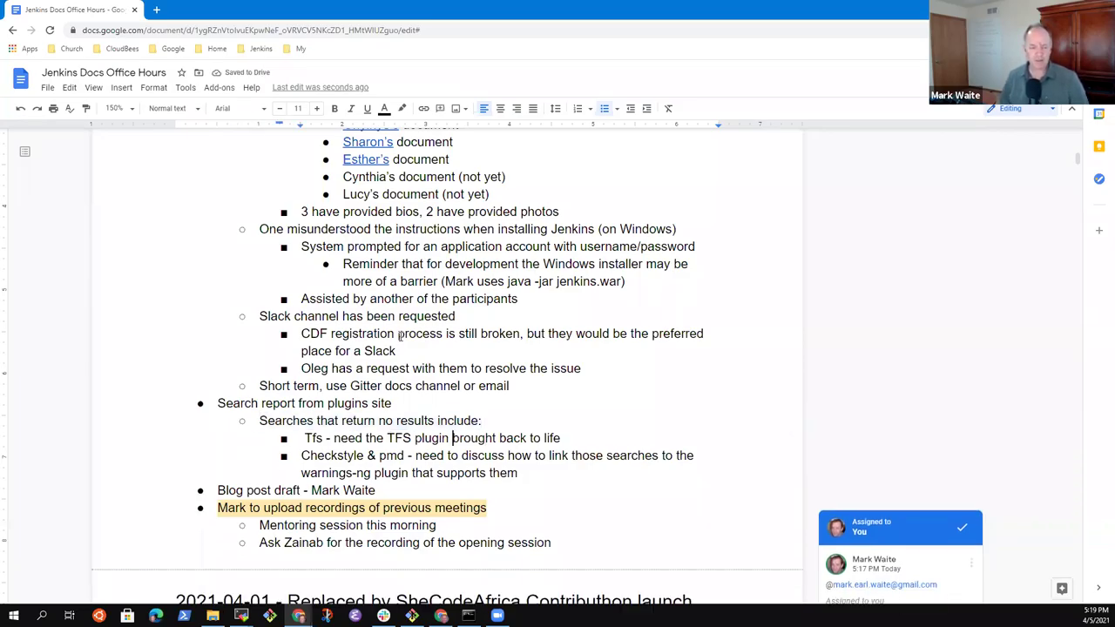
pyautogui.press('Home')
pyautogui.press('Delete')
pyautogui.hotkey('shift', 'Right')
pyautogui.hotkey('shift', 'Right')
pyautogui.hotkey('shift', 'Right')
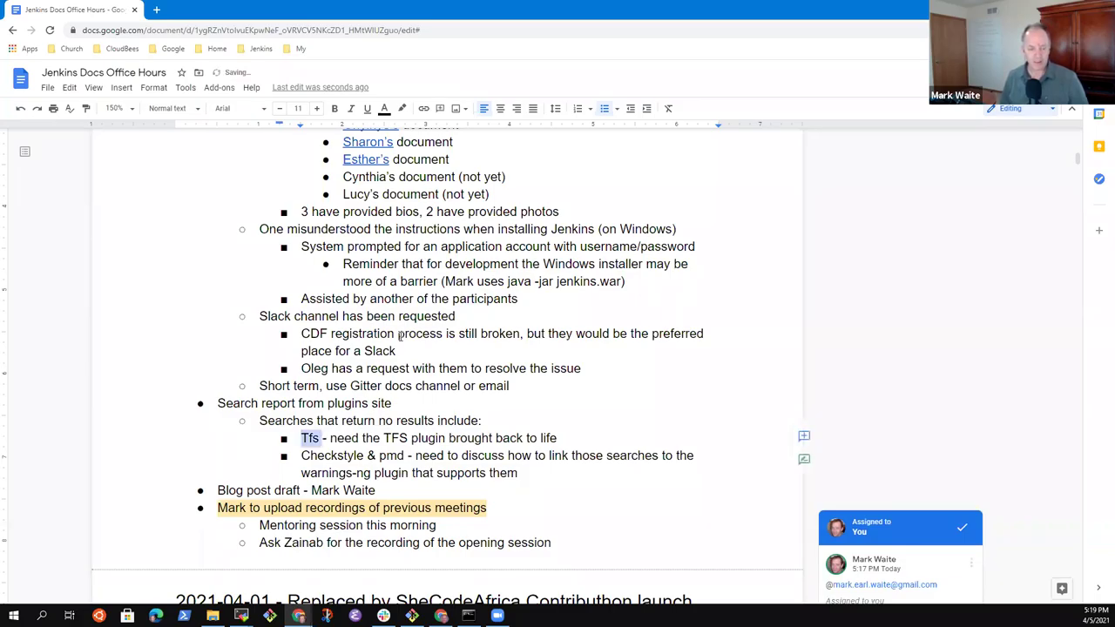
pyautogui.write('TFS')
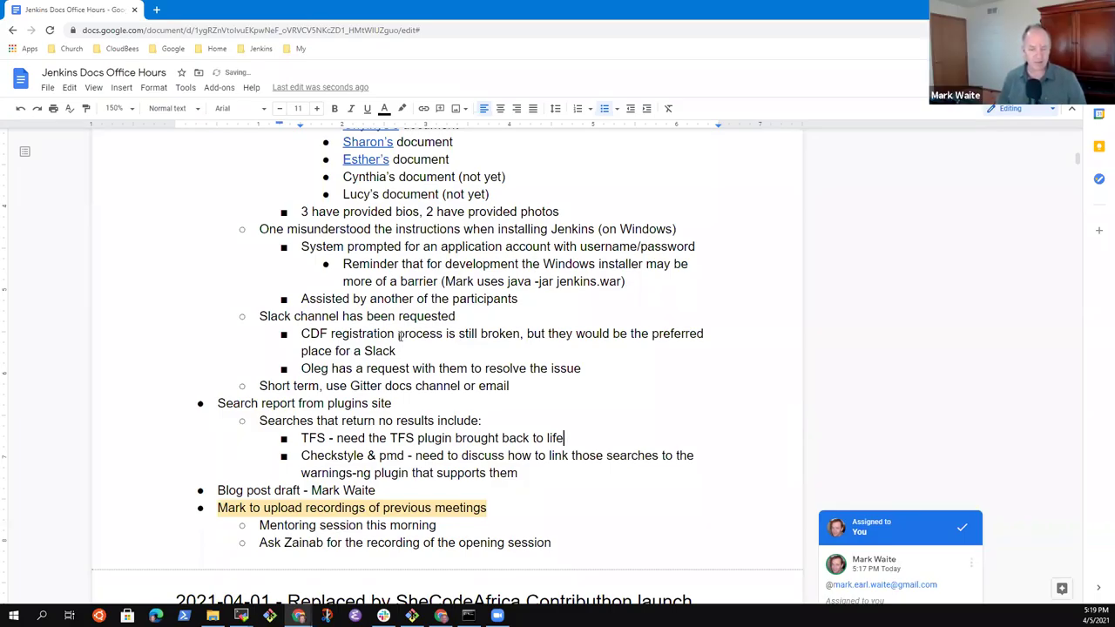
pyautogui.hotkey('ctrl', 'shift', 'Right')
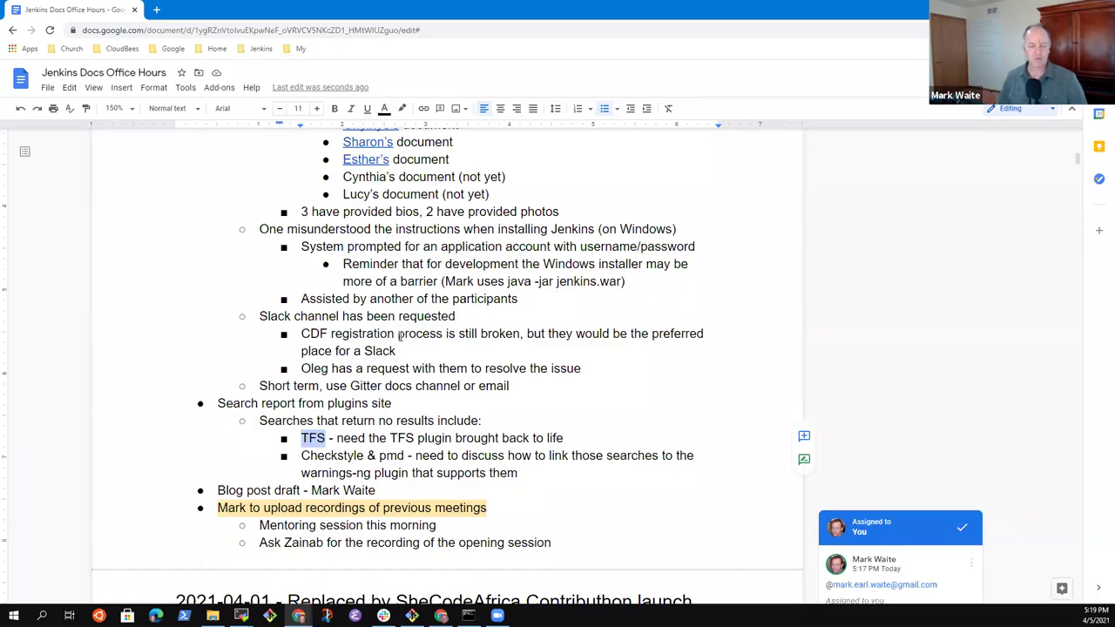
pyautogui.press('Left')
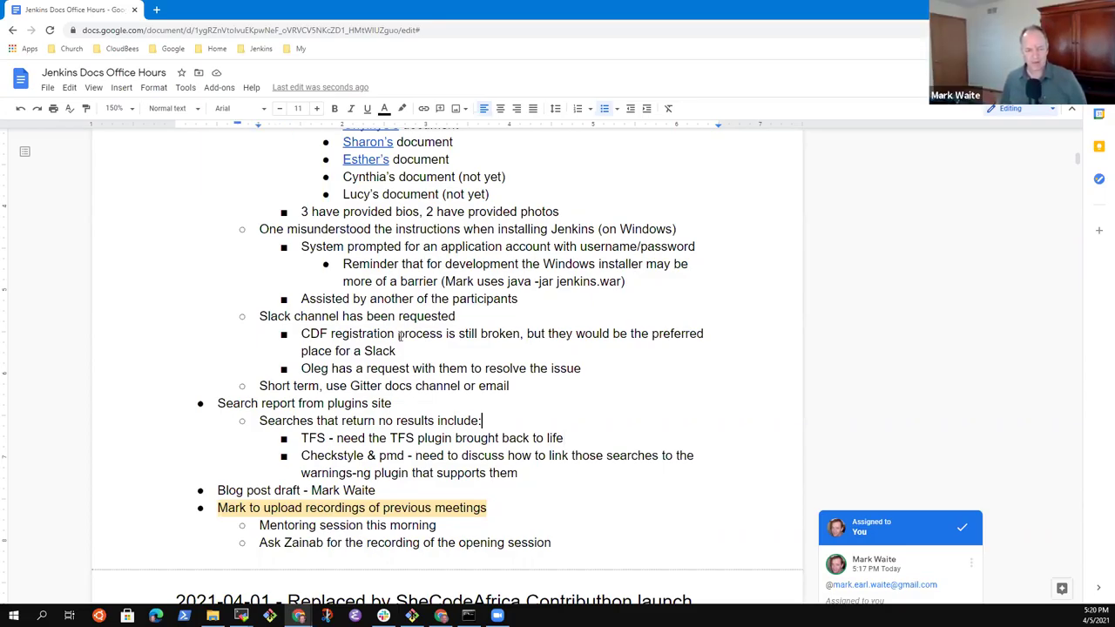
# Step: Add the nested note 'Hoping for adoption from users that have access to TFS', fixing the TGF typo
pyautogui.press('Return')
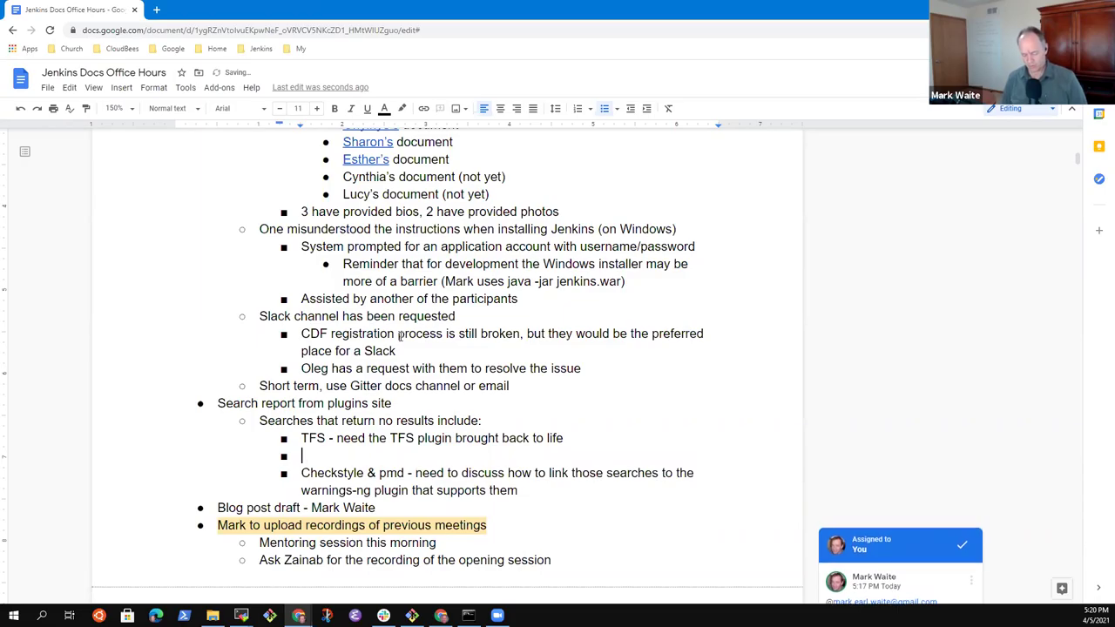
pyautogui.write('Hoping ')
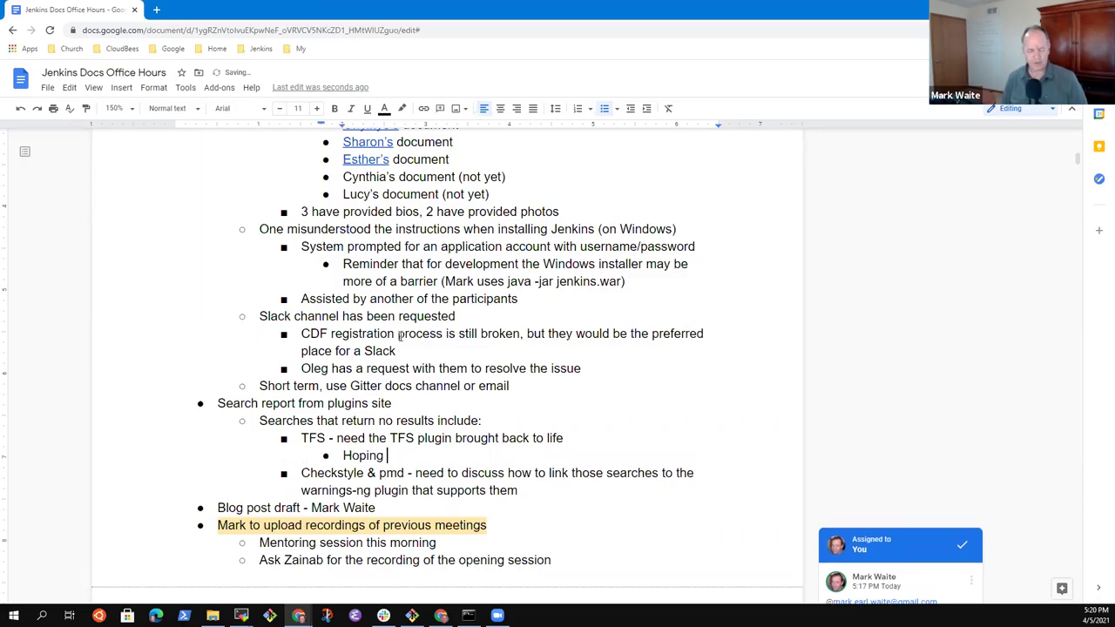
pyautogui.write('for ado')
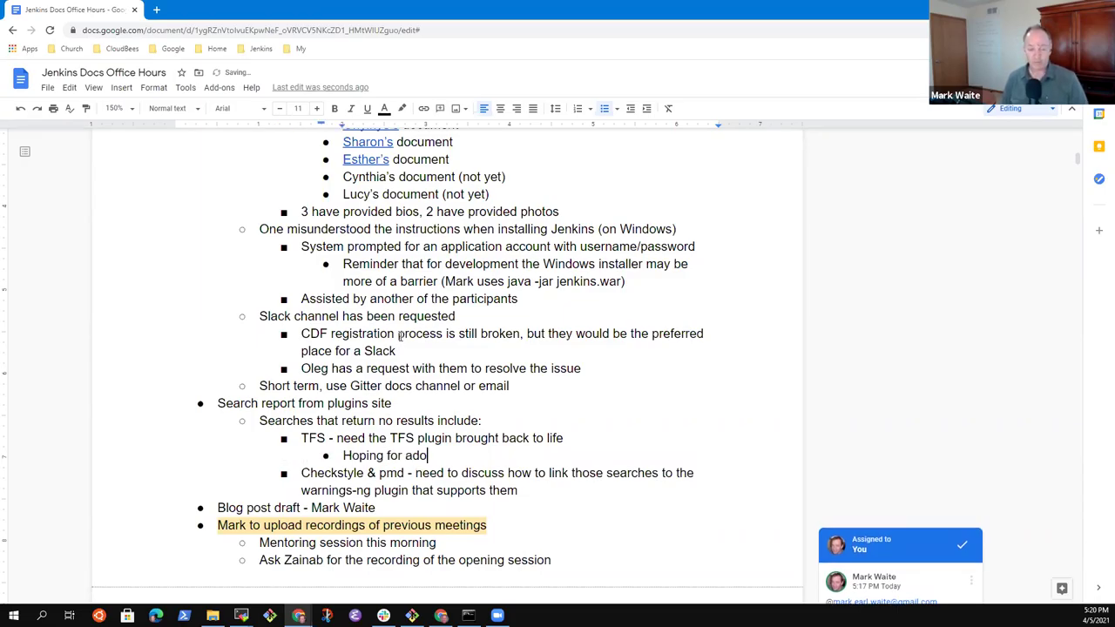
pyautogui.write('ption from')
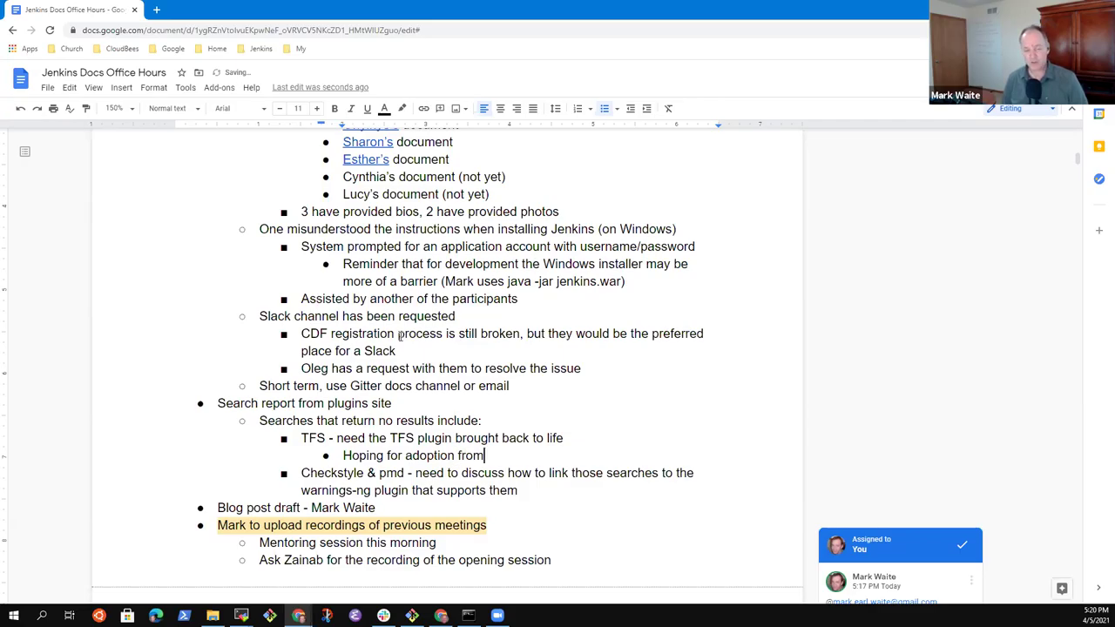
pyautogui.write(' users that hav')
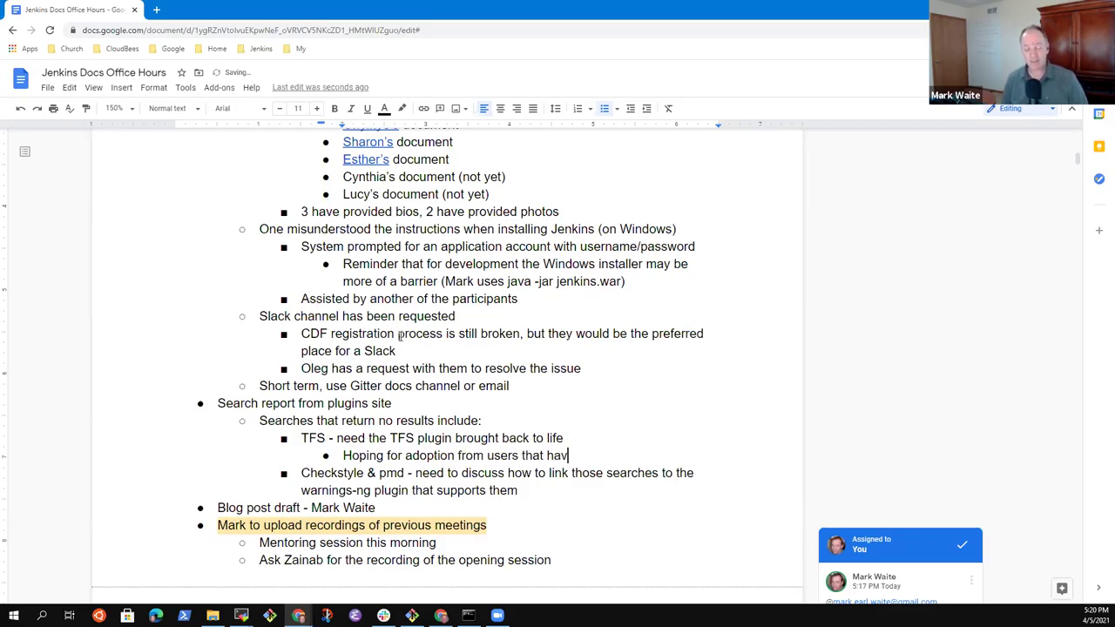
pyautogui.write('e access to TGF')
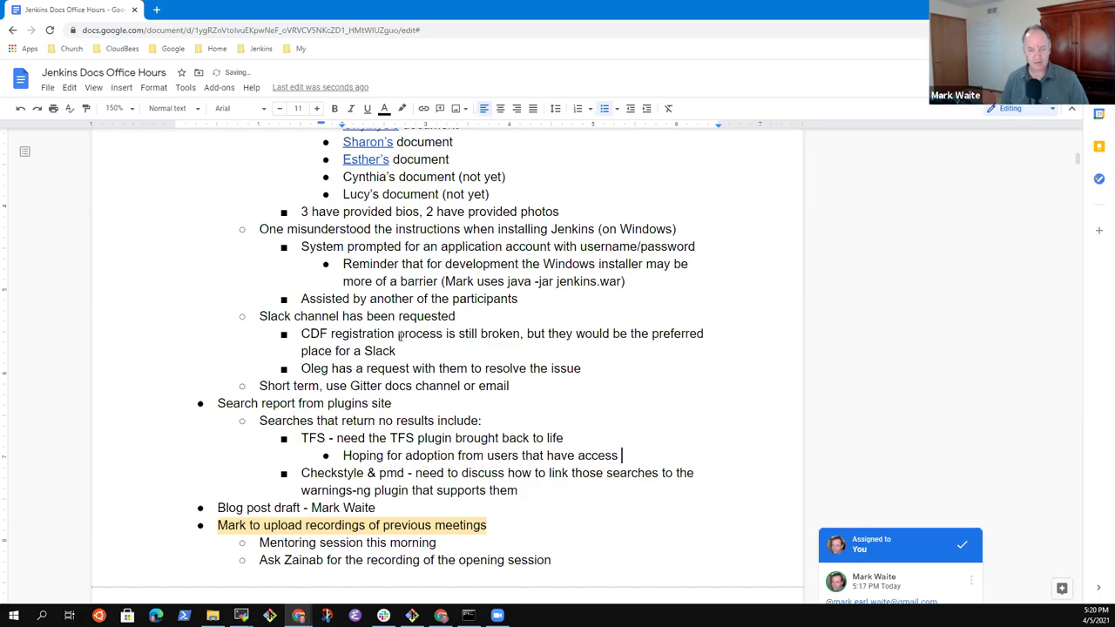
pyautogui.press('BackSpace')
pyautogui.press('BackSpace')
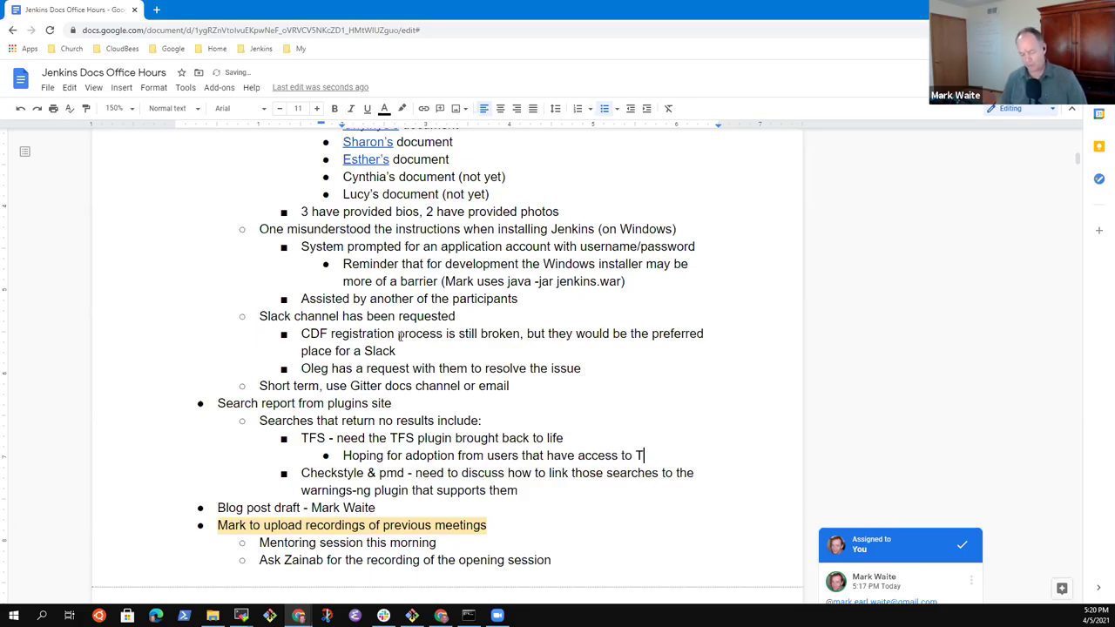
pyautogui.write('FS')
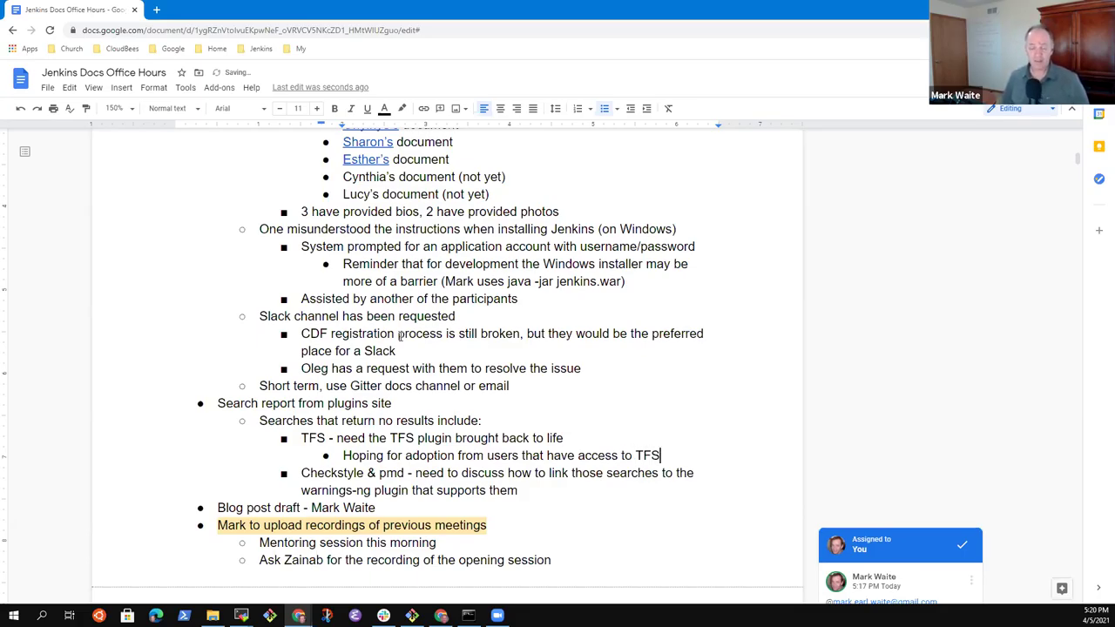
pyautogui.hotkey('ctrl', 'shift', 'Left')
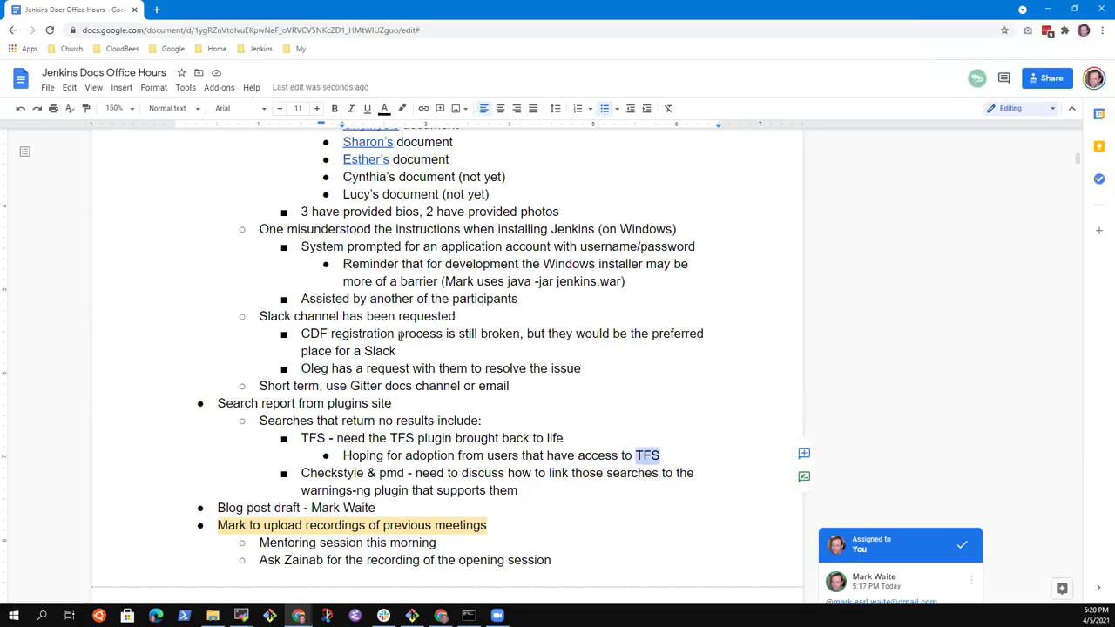
pyautogui.press('Home')
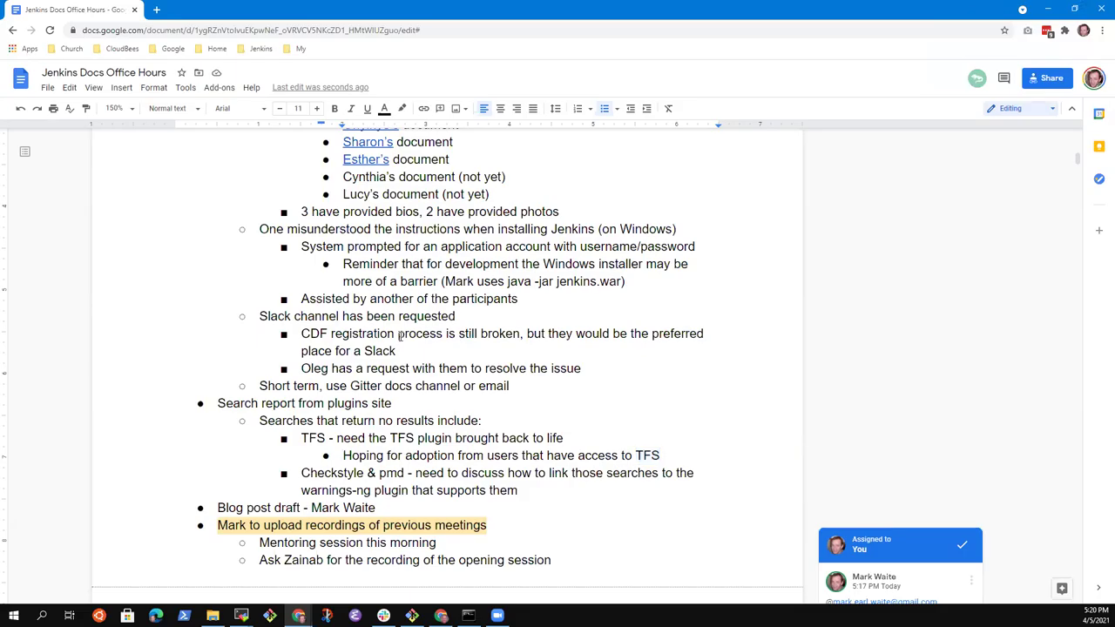
pyautogui.hotkey('shift', 'Down')
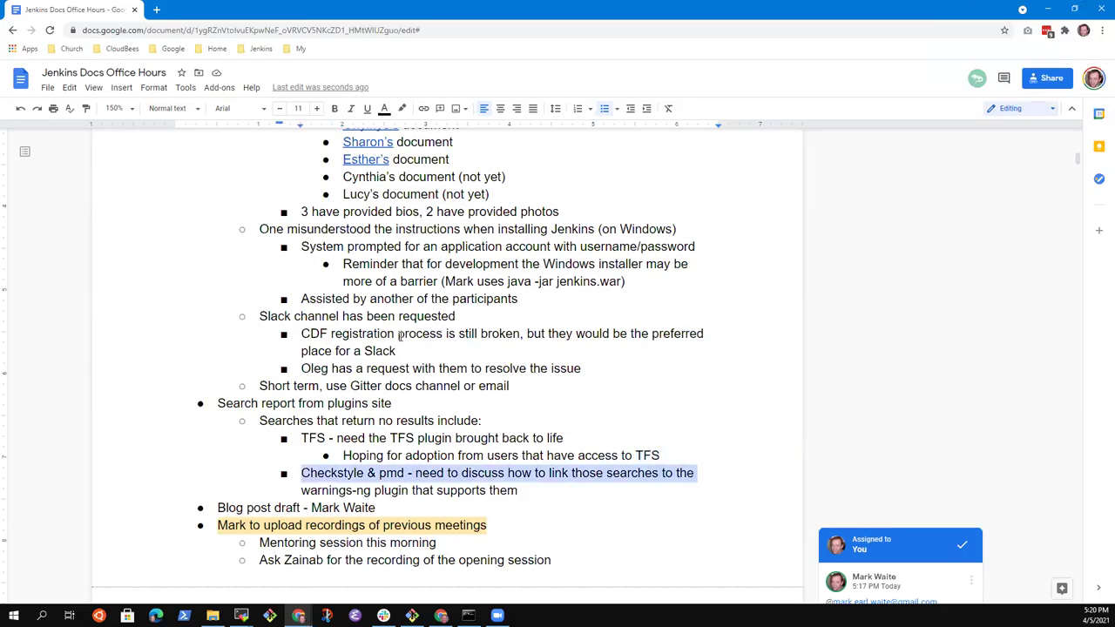
pyautogui.hotkey('shift', 'Down')
pyautogui.hotkey('shift', 'Up')
pyautogui.press('Up')
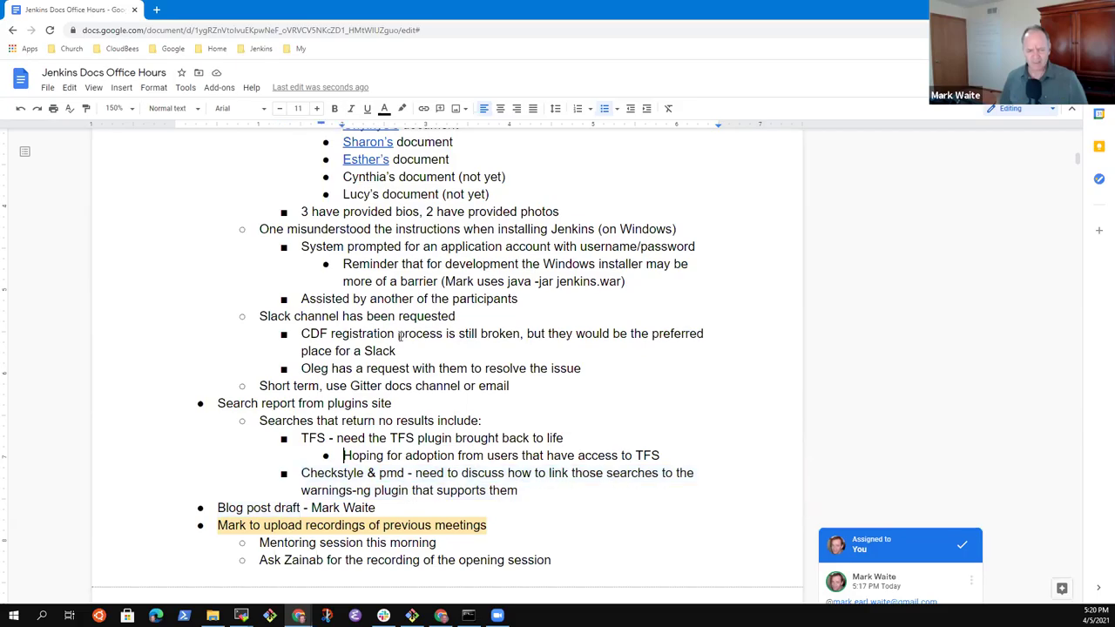
# Step: Add a nested bullet under Checkstyle & pmd saying a contributor provided instructions to define synonyms
pyautogui.hotkey('ctrl', 'shift', 'Right')
pyautogui.hotkey('ctrl', 'shift', 'Right')
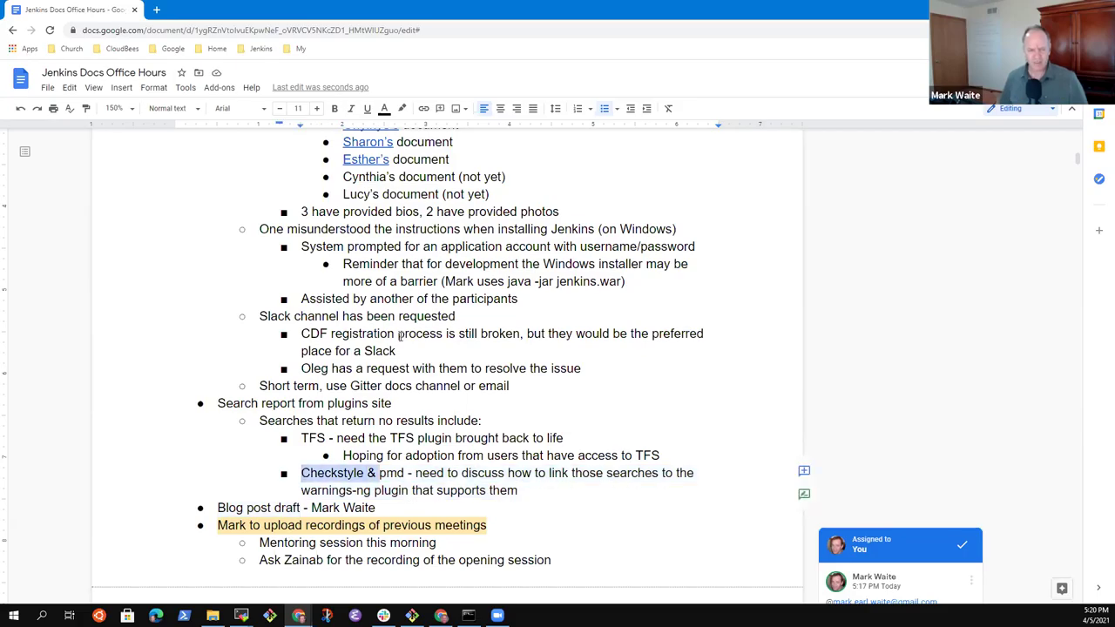
pyautogui.press('Down')
pyautogui.press('End')
pyautogui.press('Return')
pyautogui.press('Tab')
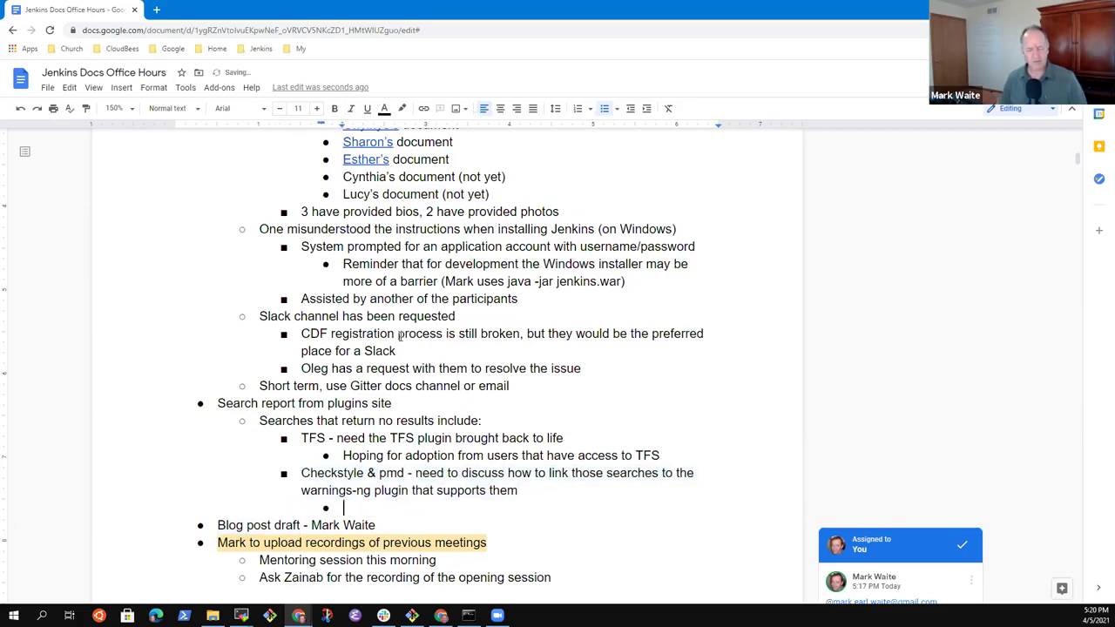
pyautogui.write('G')
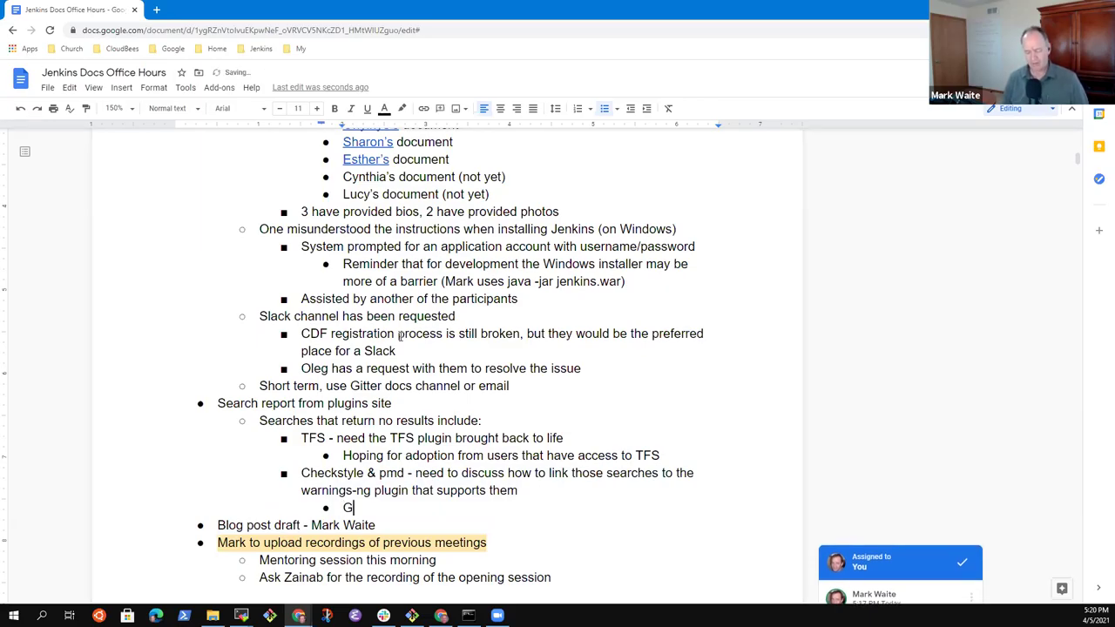
pyautogui.write('avin Mog')
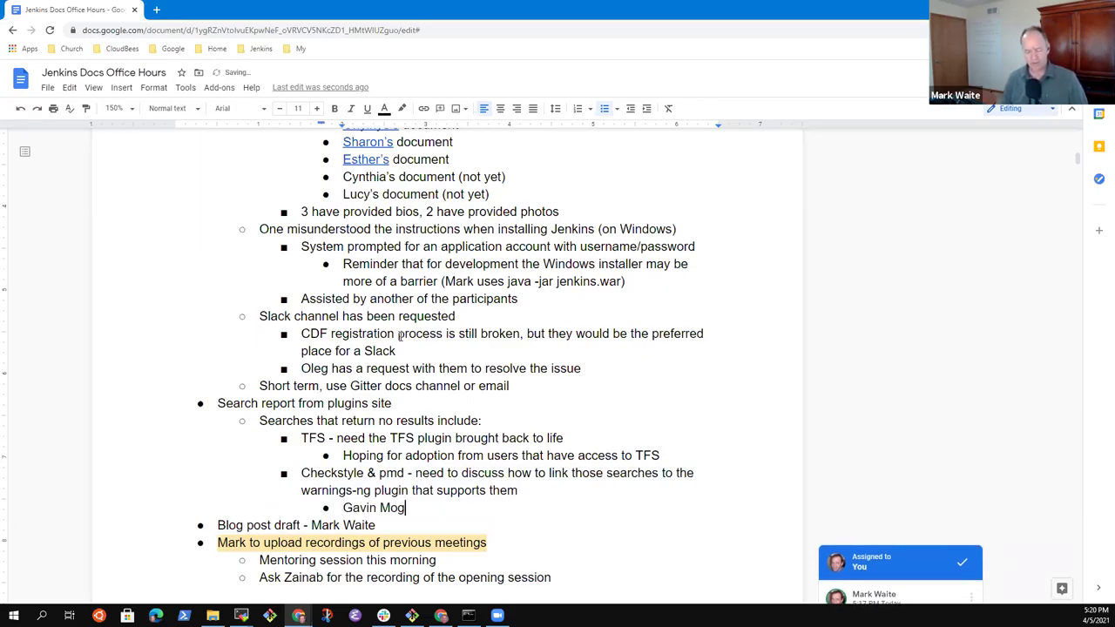
pyautogui.write('en has not')
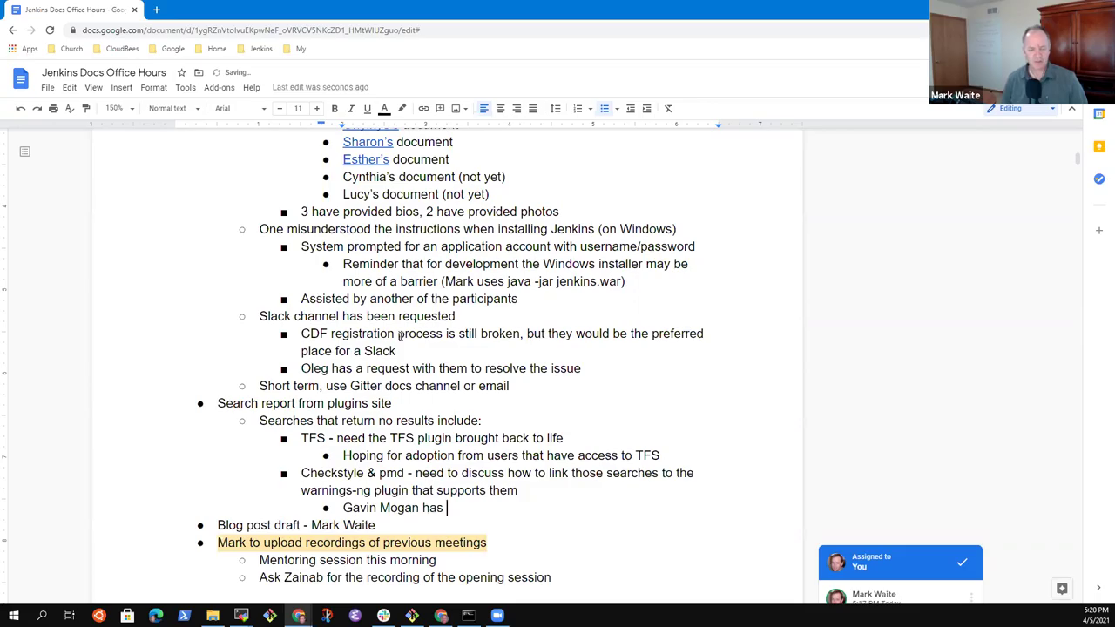
pyautogui.press('BackSpace')
pyautogui.press('BackSpace')
pyautogui.press('BackSpace')
pyautogui.write('approv')
pyautogui.press('BackSpace')
pyautogui.press('BackSpace')
pyautogui.press('BackSpace')
pyautogui.press('BackSpace')
pyautogui.press('BackSpace')
pyautogui.press('BackSpace')
pyautogui.write('pporov')
pyautogui.press('BackSpace')
pyautogui.press('BackSpace')
pyautogui.press('BackSpace')
pyautogui.press('BackSpace')
pyautogui.press('BackSpace')
pyautogui.press('BackSpace')
pyautogui.write('provide instr')
pyautogui.press('BackSpace')
pyautogui.press('BackSpace')
pyautogui.press('BackSpace')
pyautogui.press('BackSpace')
pyautogui.press('BackSpace')
pyautogui.press('BackSpace')
pyautogui.write('d instruc')
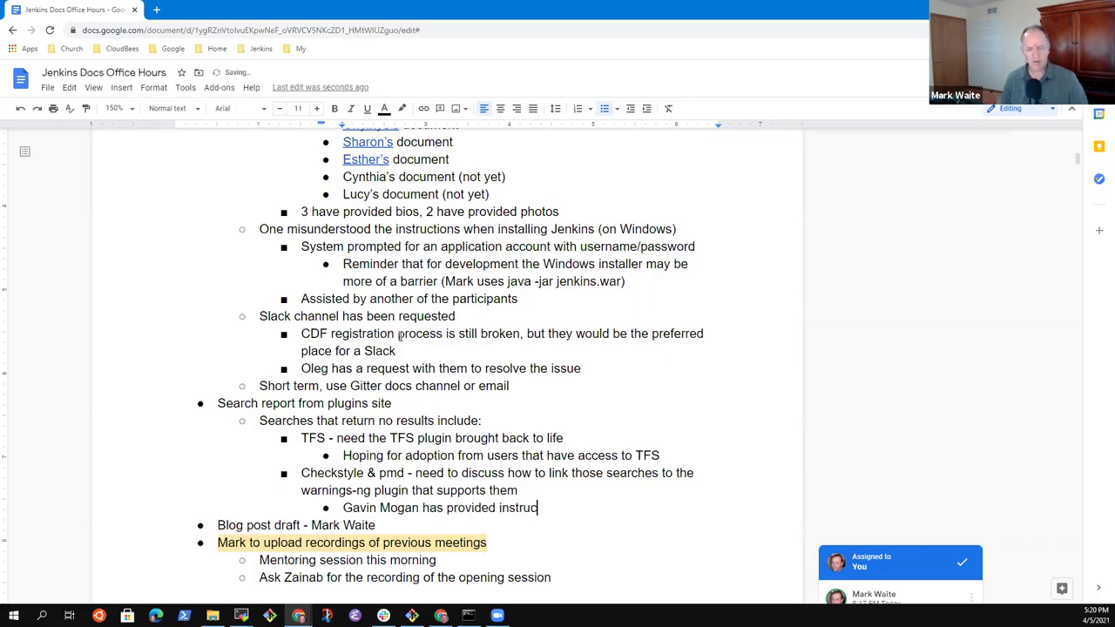
pyautogui.write('tions to def')
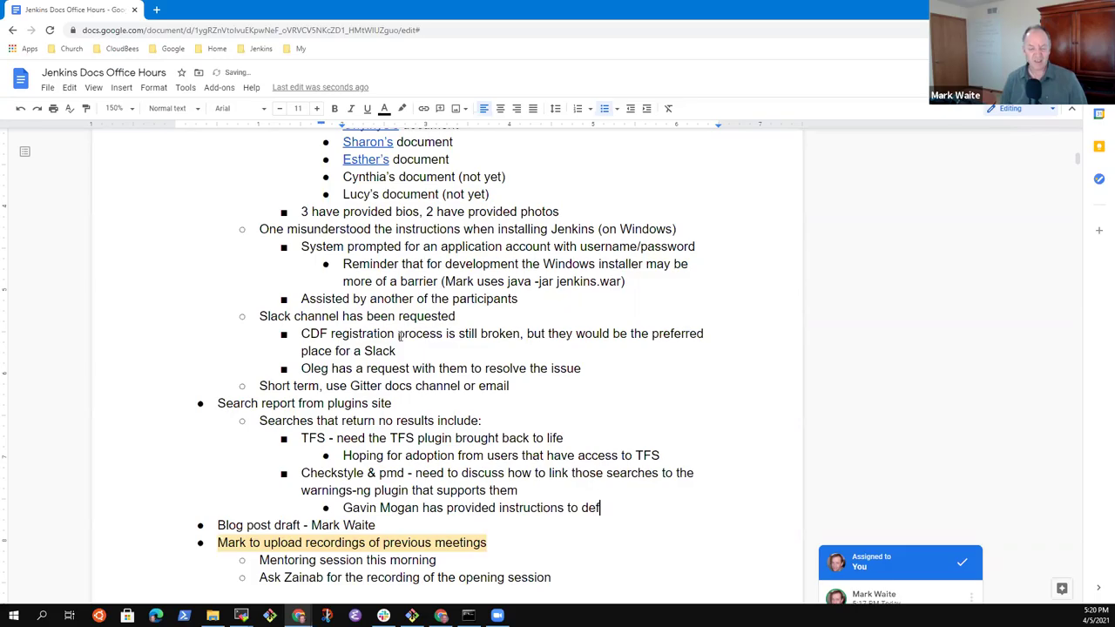
pyautogui.write('ine synotn')
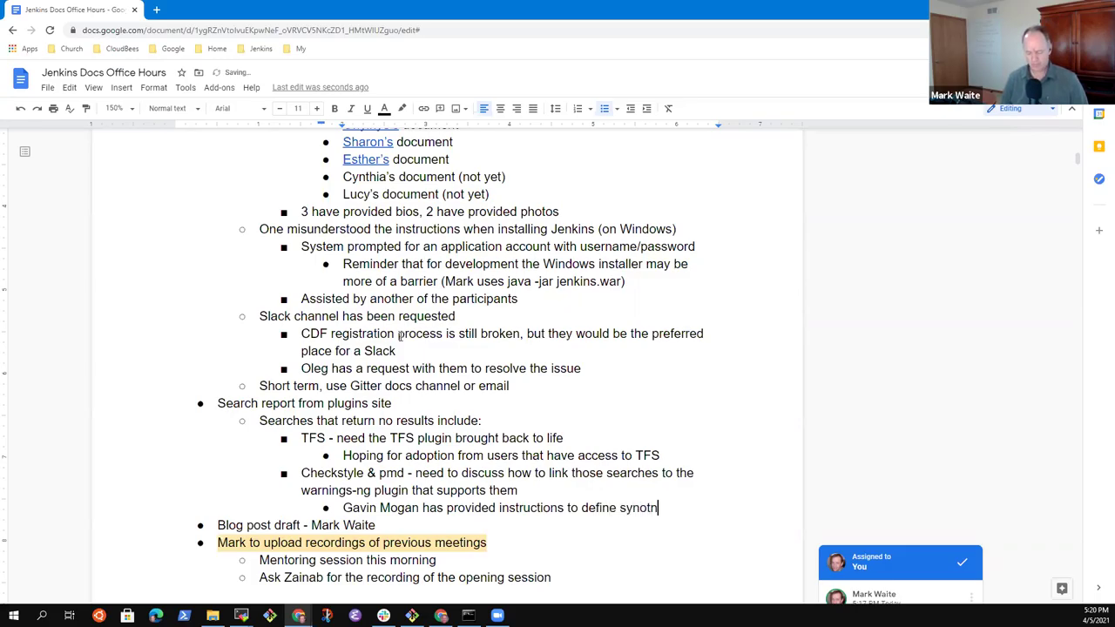
pyautogui.press('BackSpace')
pyautogui.press('BackSpace')
pyautogui.write('nyms in the ea')
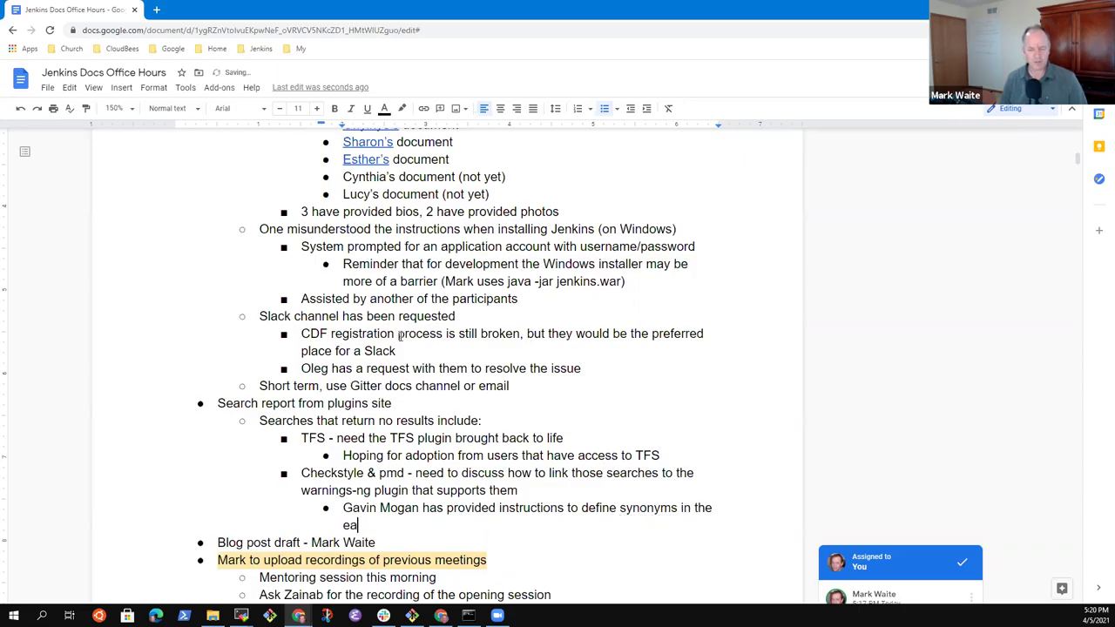
# Step: Finish the note: in the search engine, pmd and checkstyle will be synonyms of warnings-ng (plugin)
pyautogui.press('BackSpace')
pyautogui.press('BackSpace')
pyautogui.write('search e')
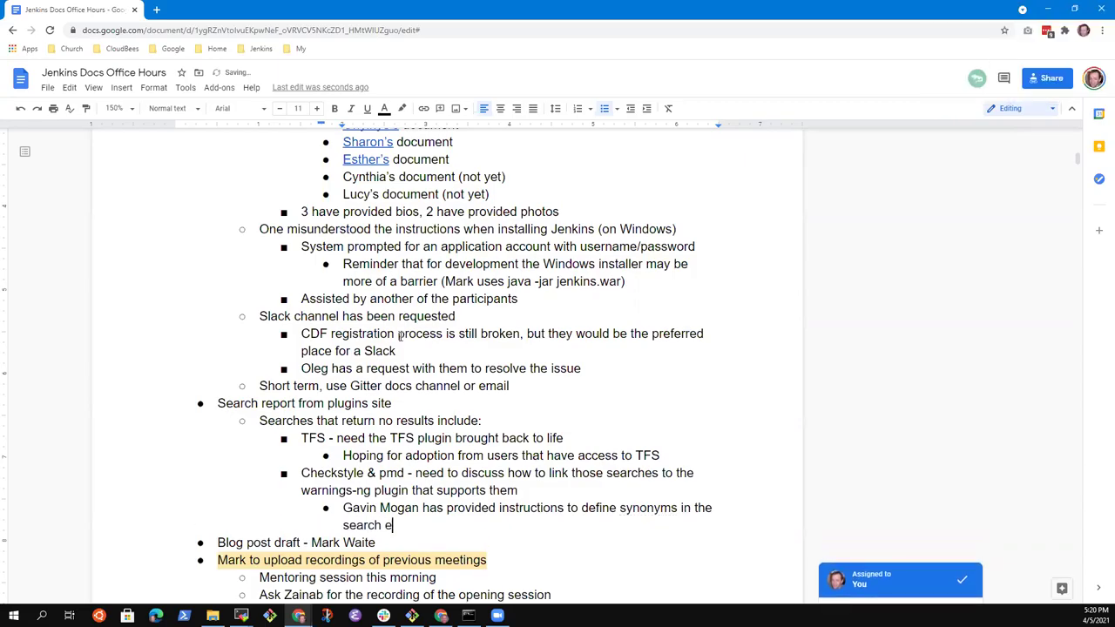
pyautogui.write('ngine ')
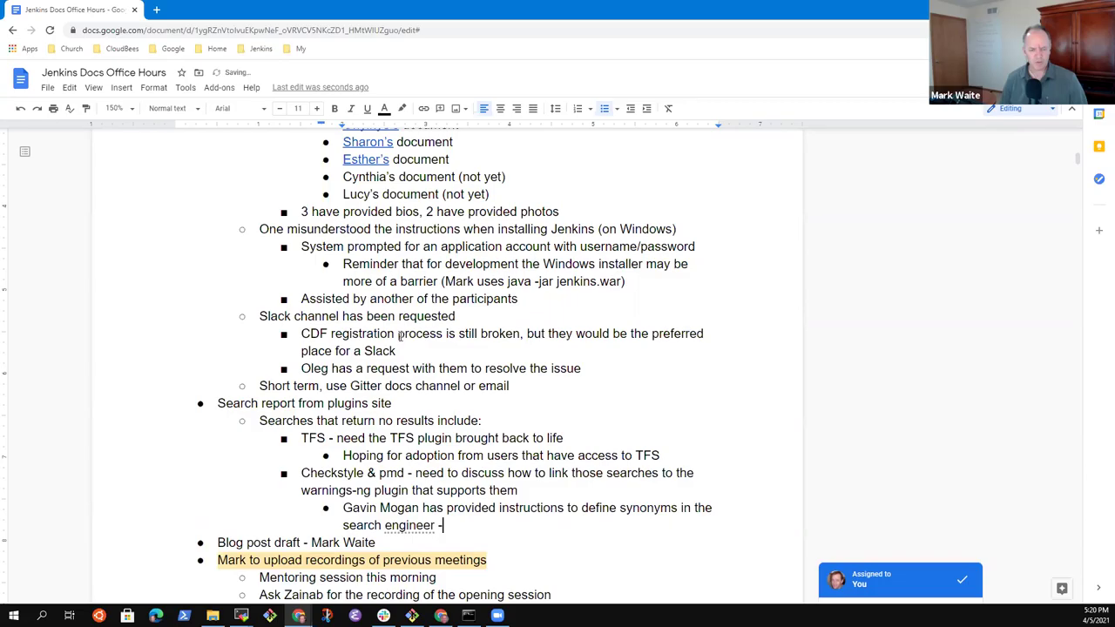
pyautogui.write('- ')
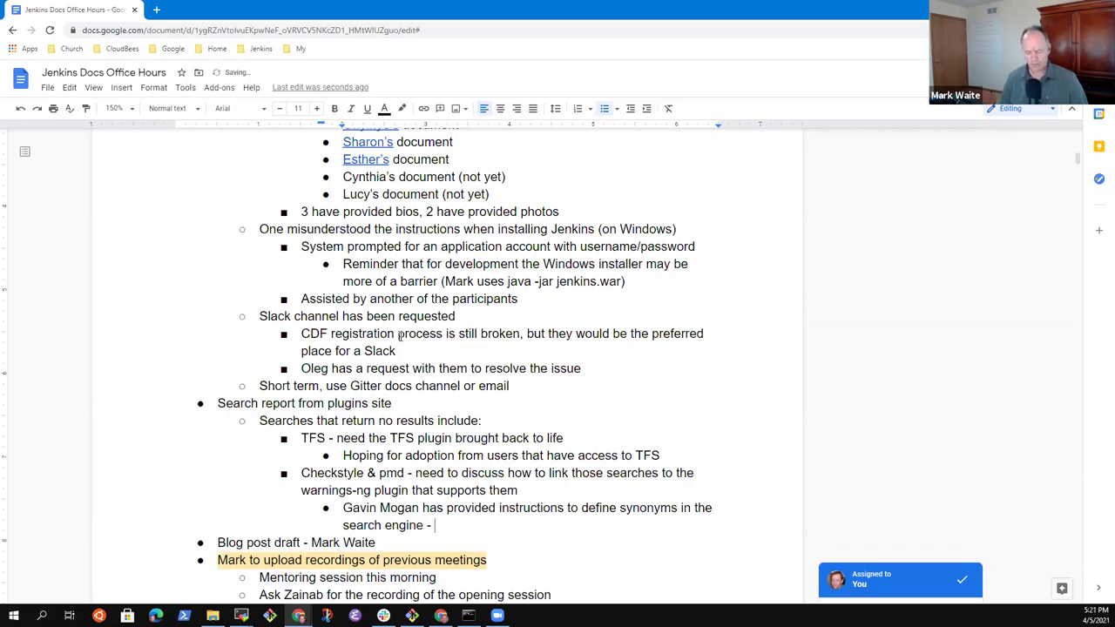
pyautogui.write('pmd and che')
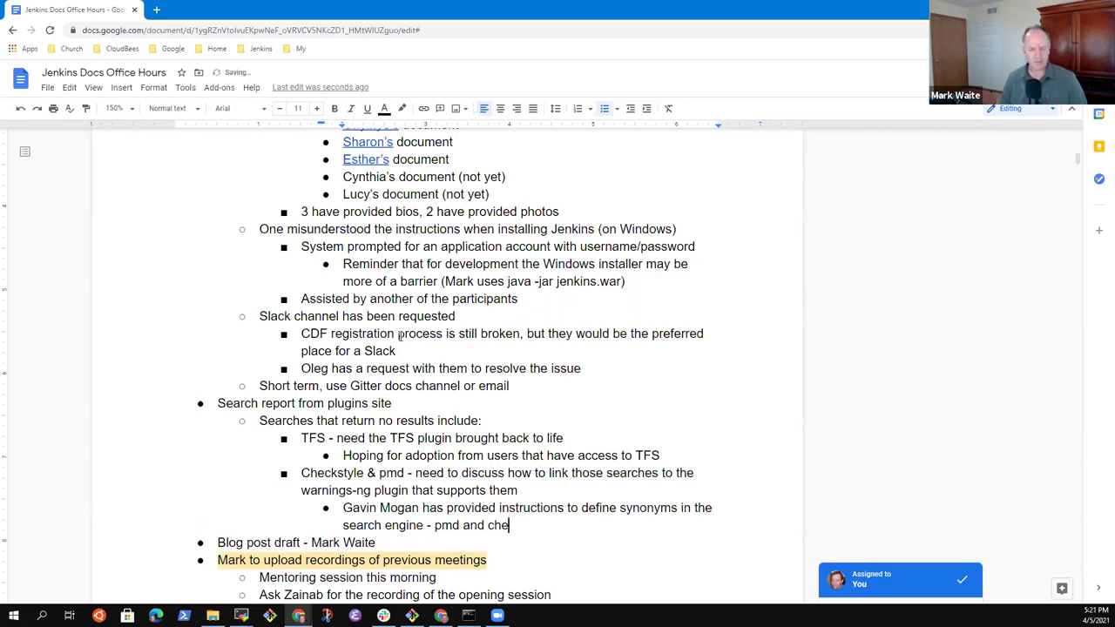
pyautogui.write('ckstyle wi')
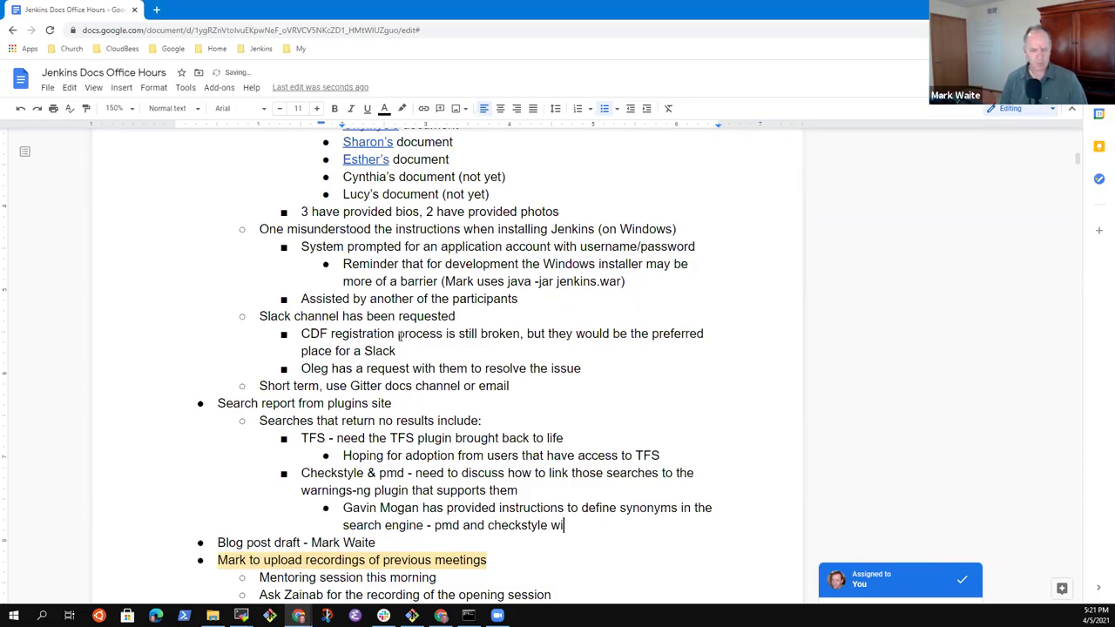
pyautogui.write('ll be sy')
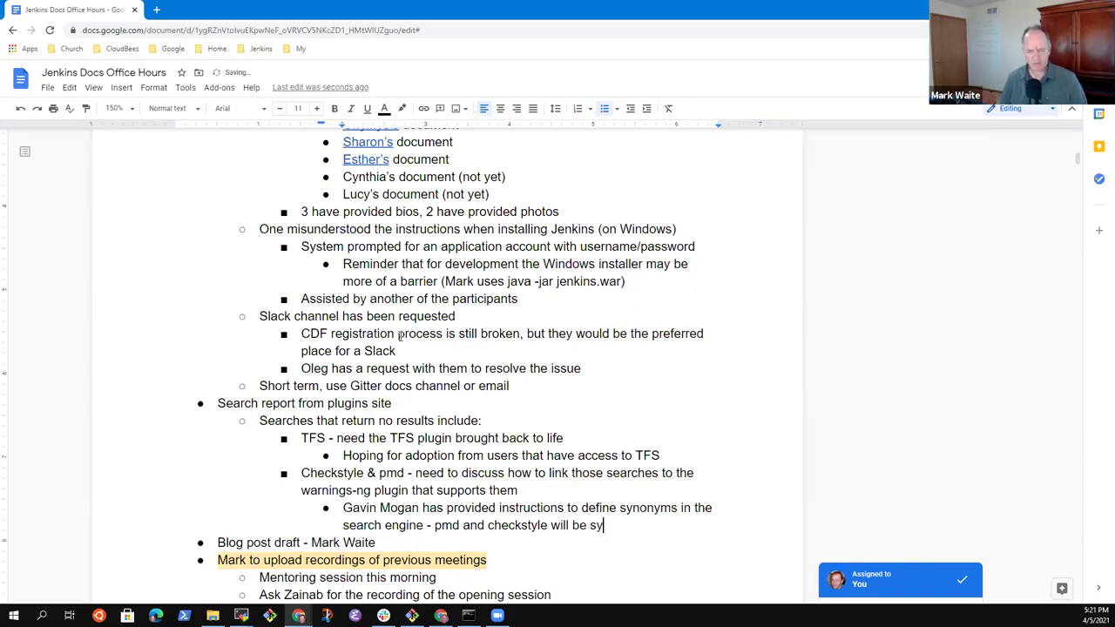
pyautogui.write('nont')
pyautogui.press('BackSpace')
pyautogui.press('BackSpace')
pyautogui.write('nyms of ')
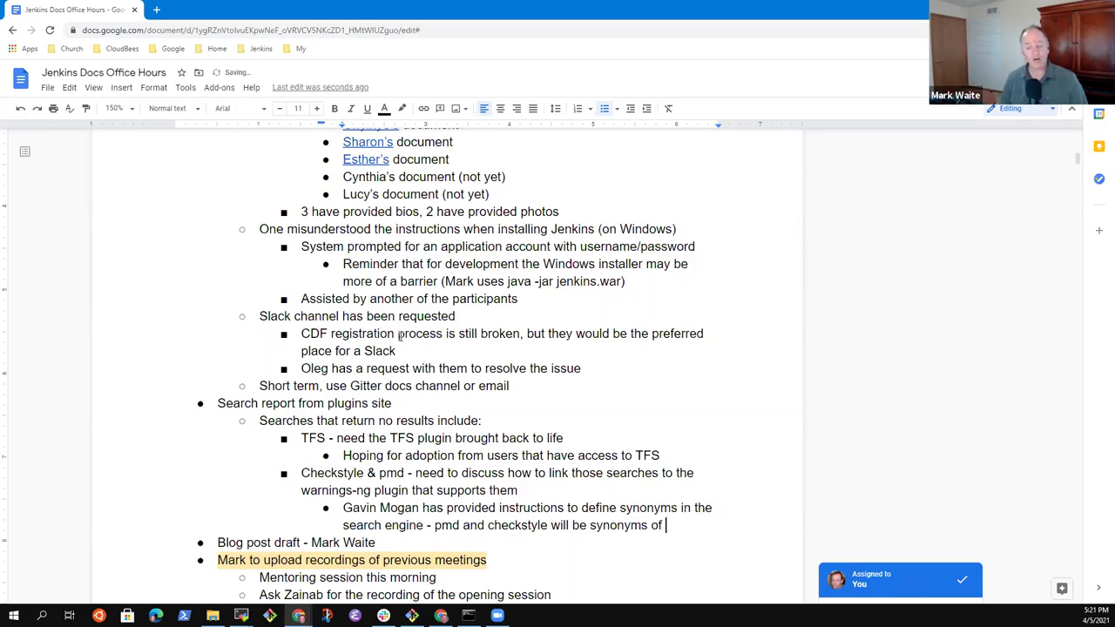
pyautogui.write('warnings-n')
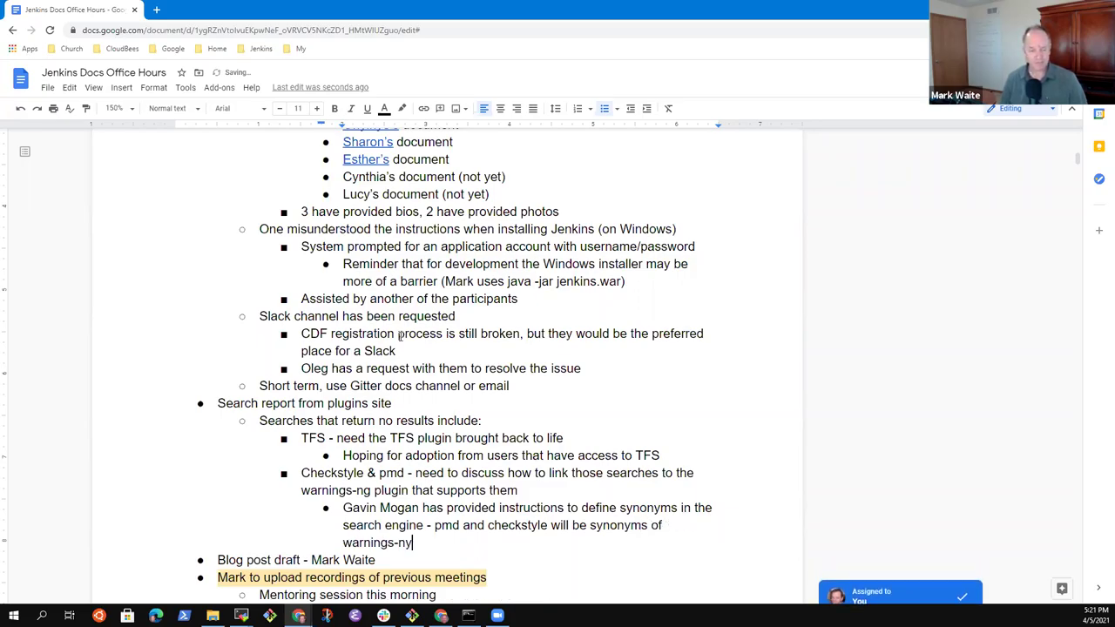
pyautogui.write('g (')
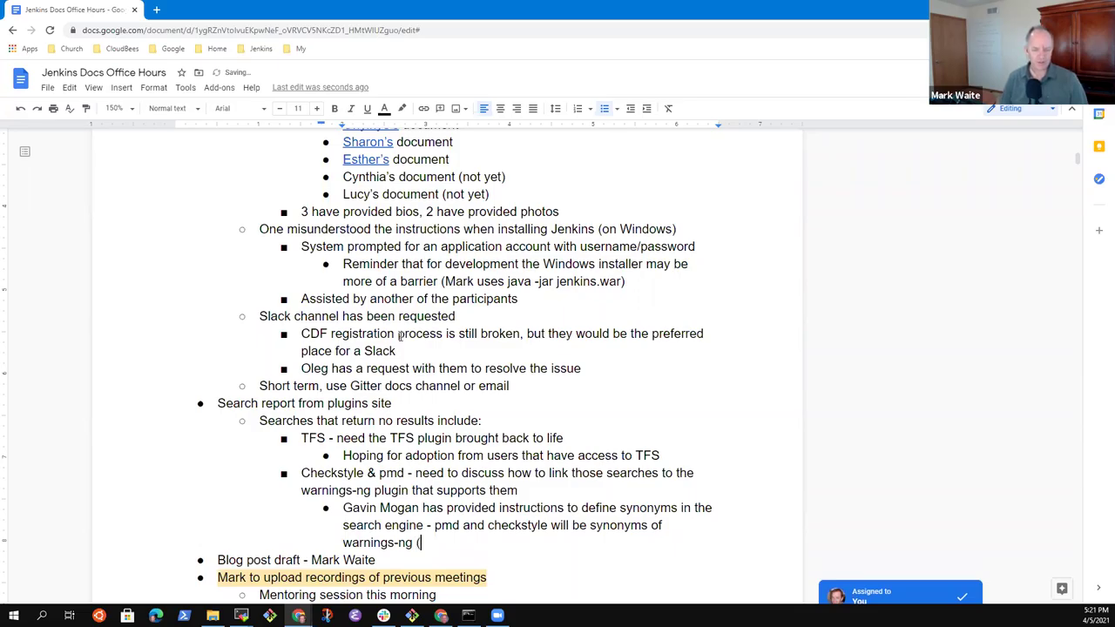
pyautogui.write('plugin)')
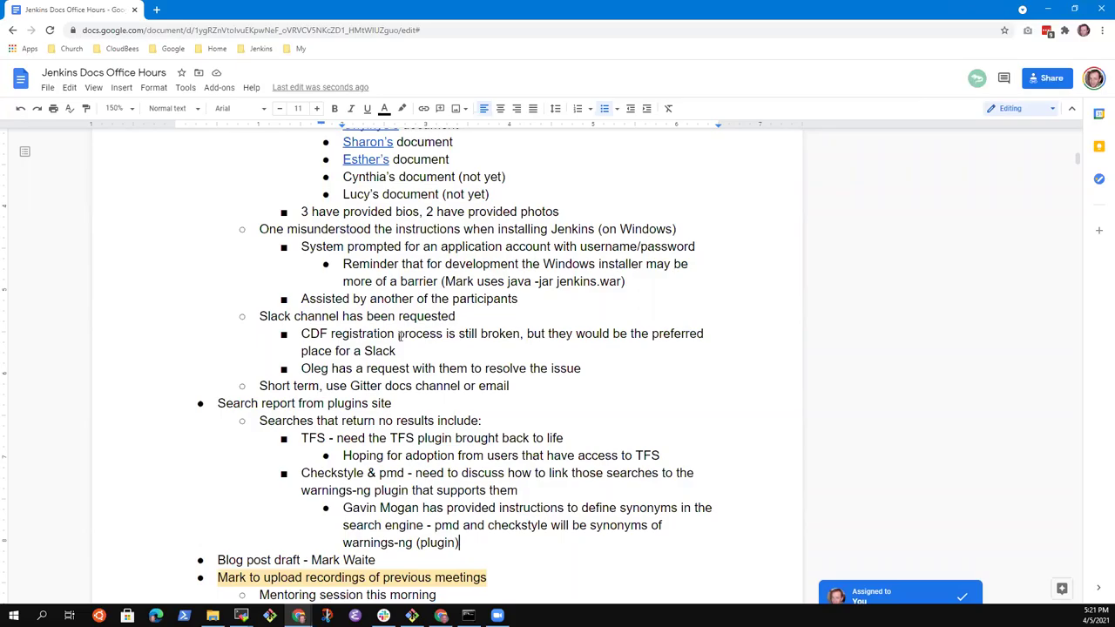
# Step: Start a new bullet reading 'Coverage search did not find'
pyautogui.press('Return')
pyautogui.hotkey('shift', 'Tab')
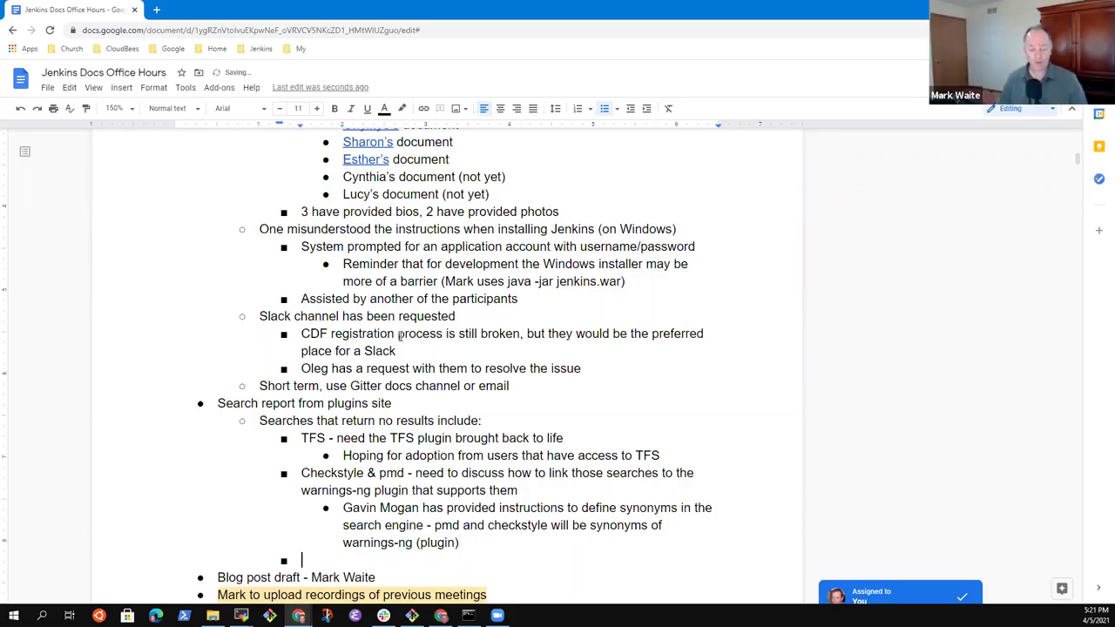
pyautogui.write('Covera')
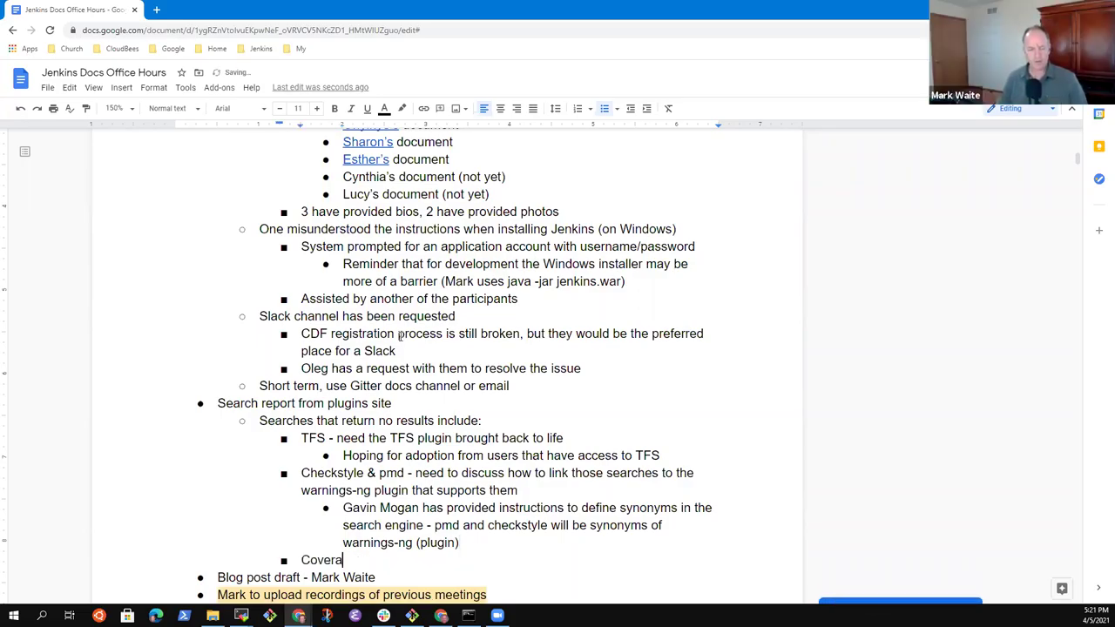
pyautogui.write('ge search did not find')
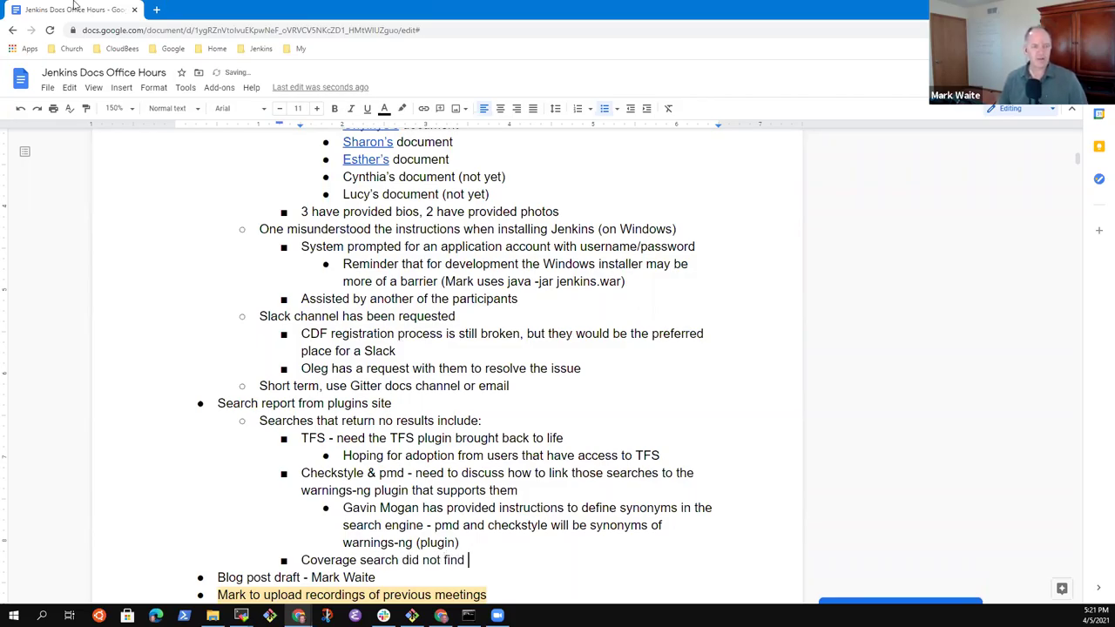
# Step: Search the Jenkins plugins index for 'coverage' and open the Code Coverage API plugin page
pyautogui.click(156, 9)
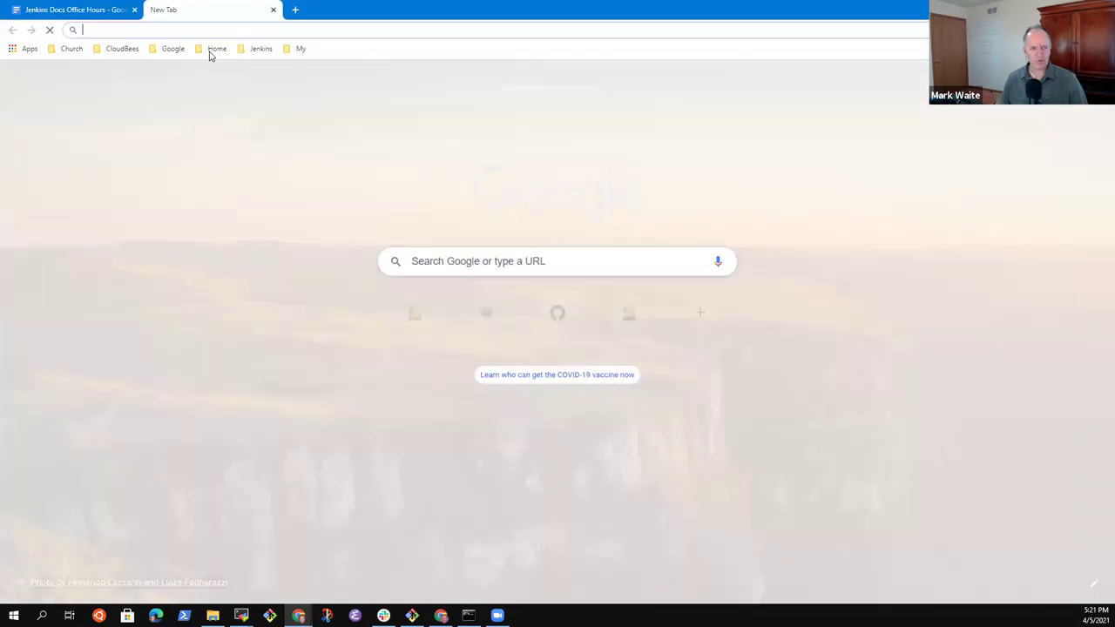
pyautogui.click(255, 49)
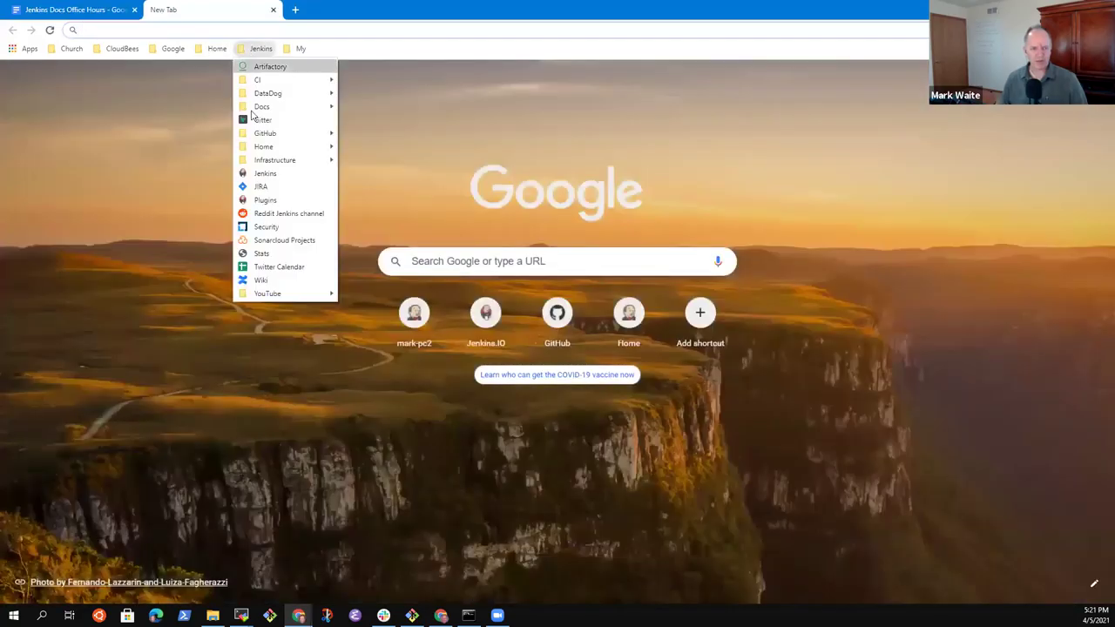
pyautogui.click(263, 173)
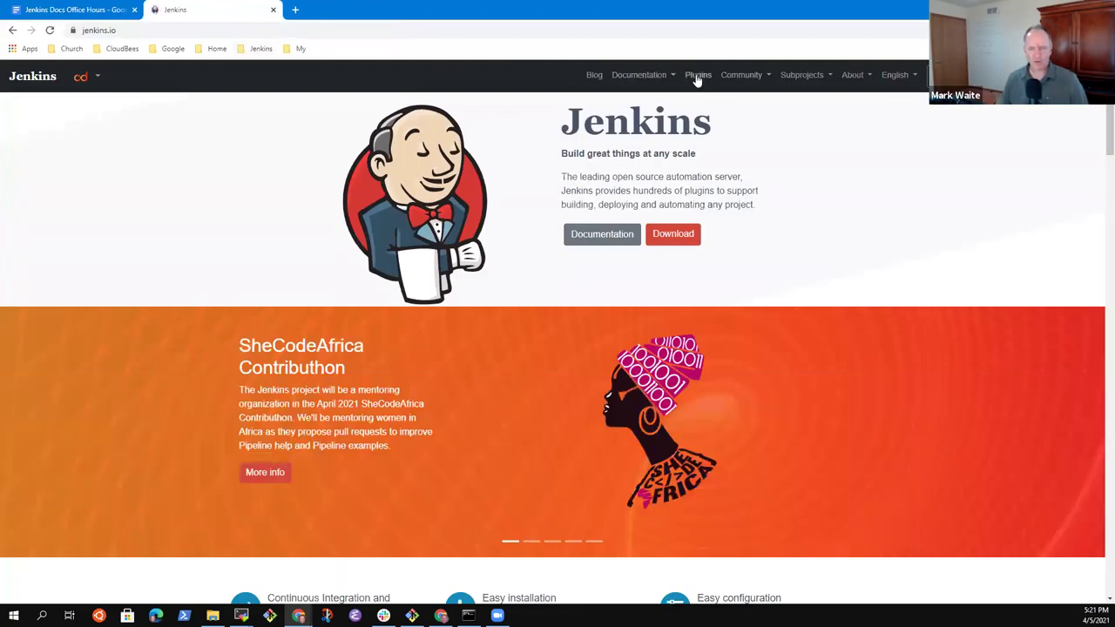
pyautogui.click(697, 75)
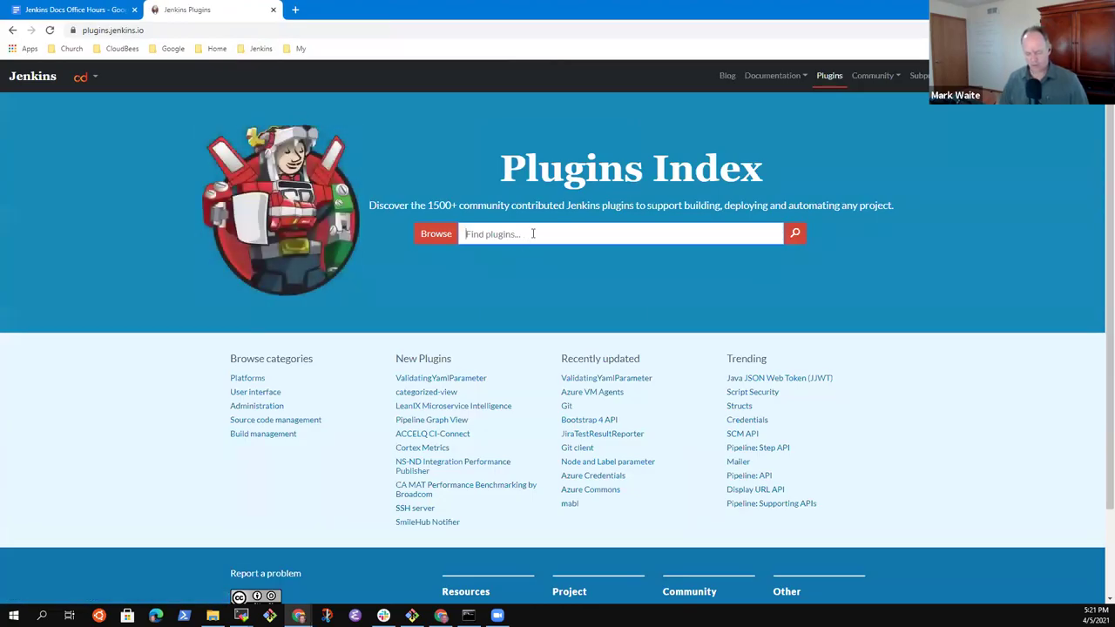
pyautogui.write('coverage')
pyautogui.press('Return')
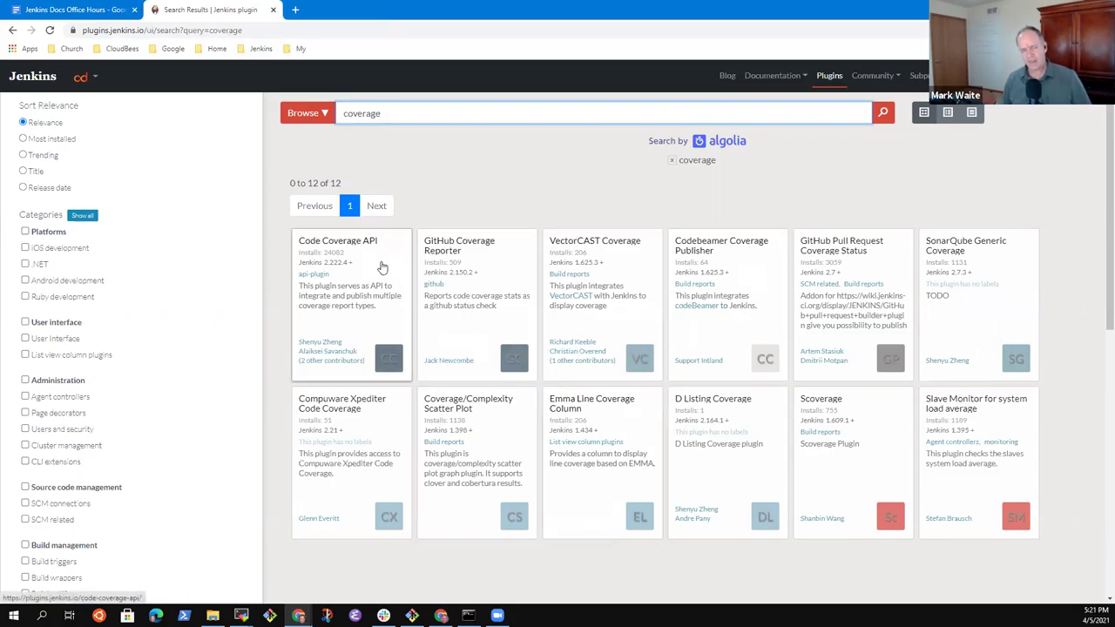
pyautogui.click(382, 267)
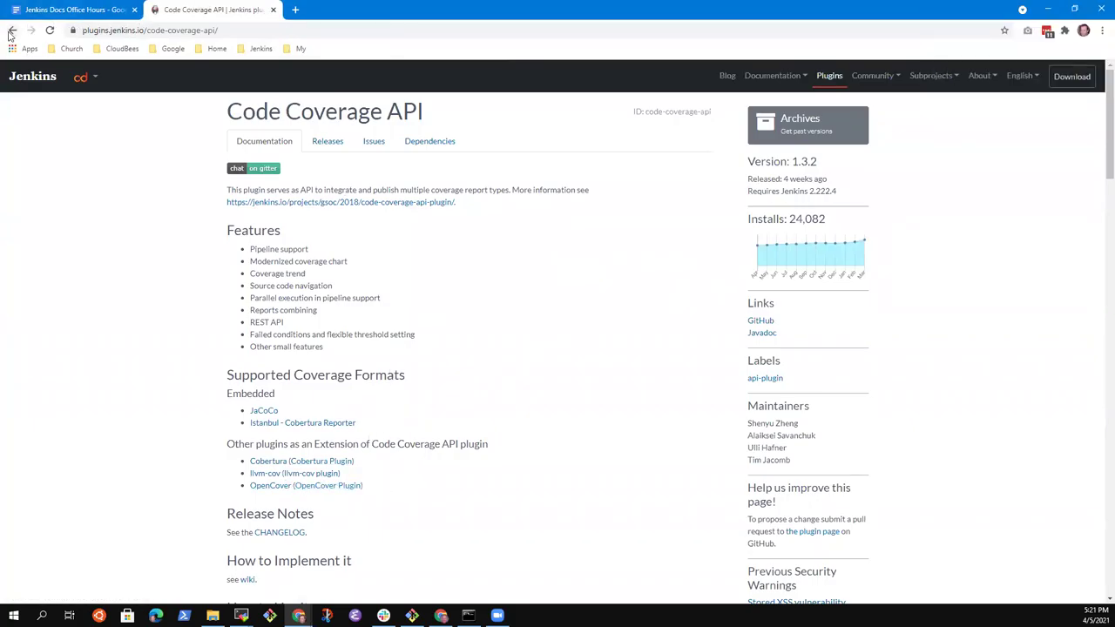
# Step: Check the JaCoCo documentation, then open the JaCoCo plugin page from a 'jacoco' search
pyautogui.click(263, 414)
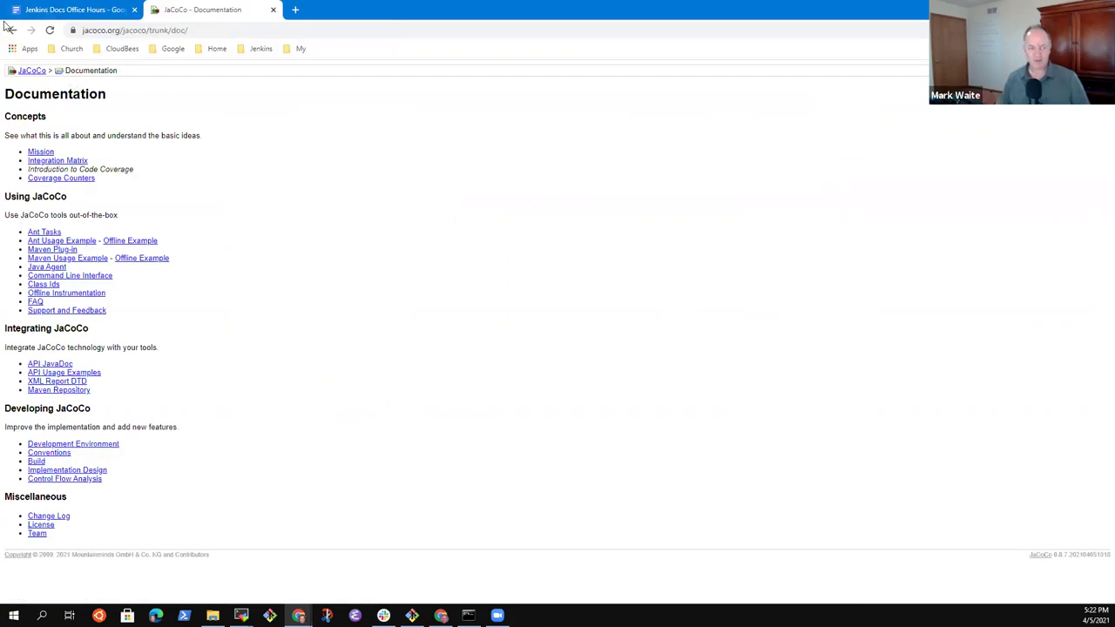
pyautogui.click(12, 30)
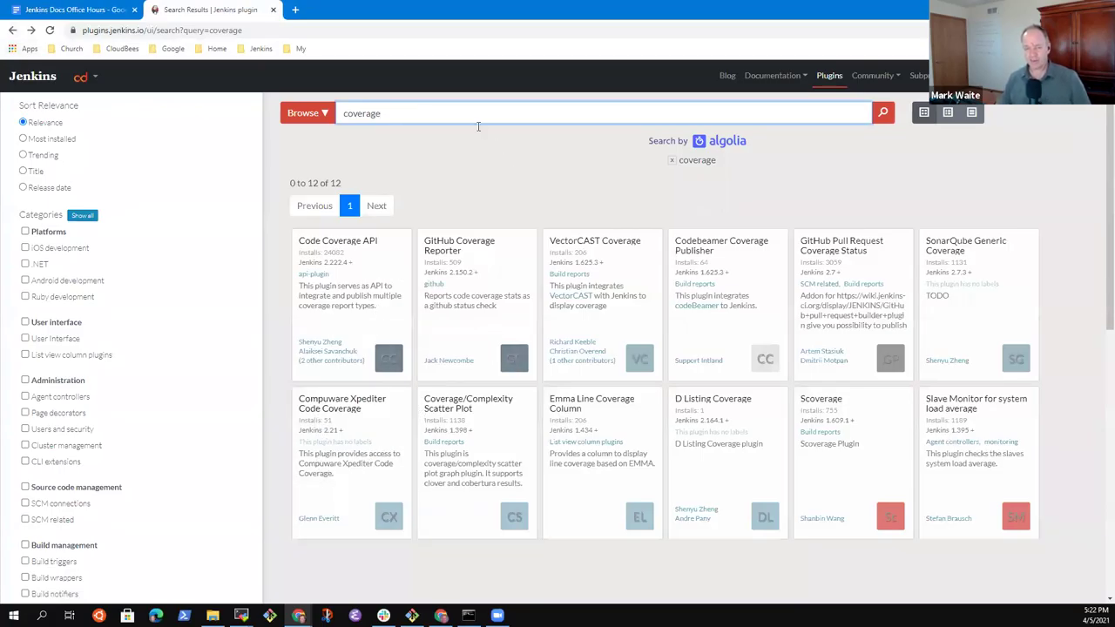
pyautogui.doubleClick(370, 114)
pyautogui.write('jacoc')
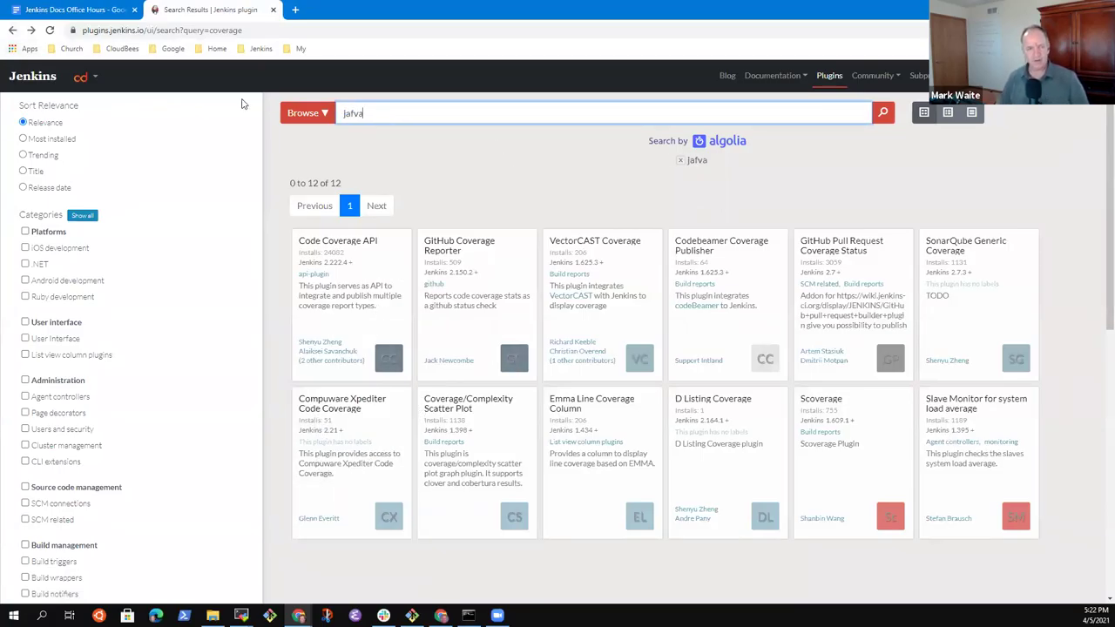
pyautogui.write('o')
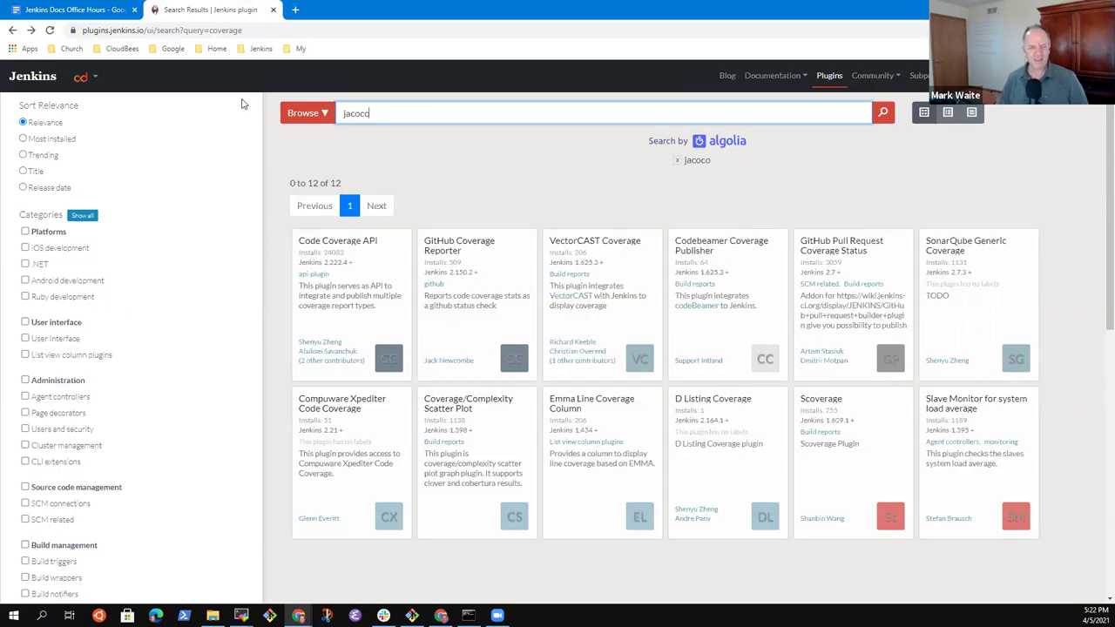
pyautogui.click(383, 266)
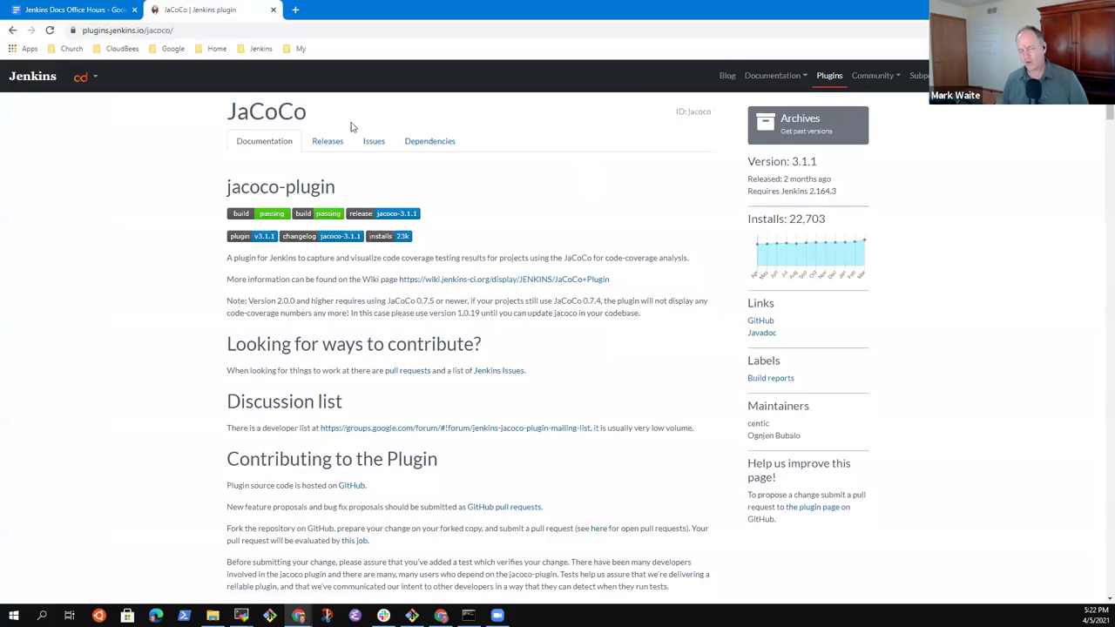
# Step: Search 'coverage api', reopen the Code Coverage API plugin page, and return to the notes
pyautogui.click(12, 30)
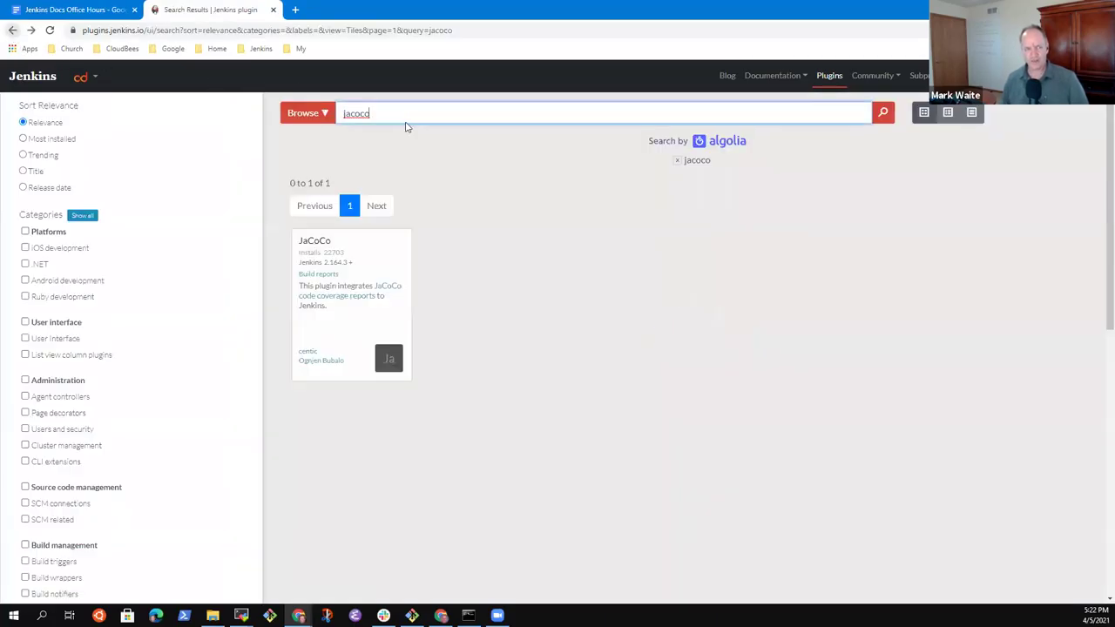
pyautogui.doubleClick(392, 113)
pyautogui.write('covera')
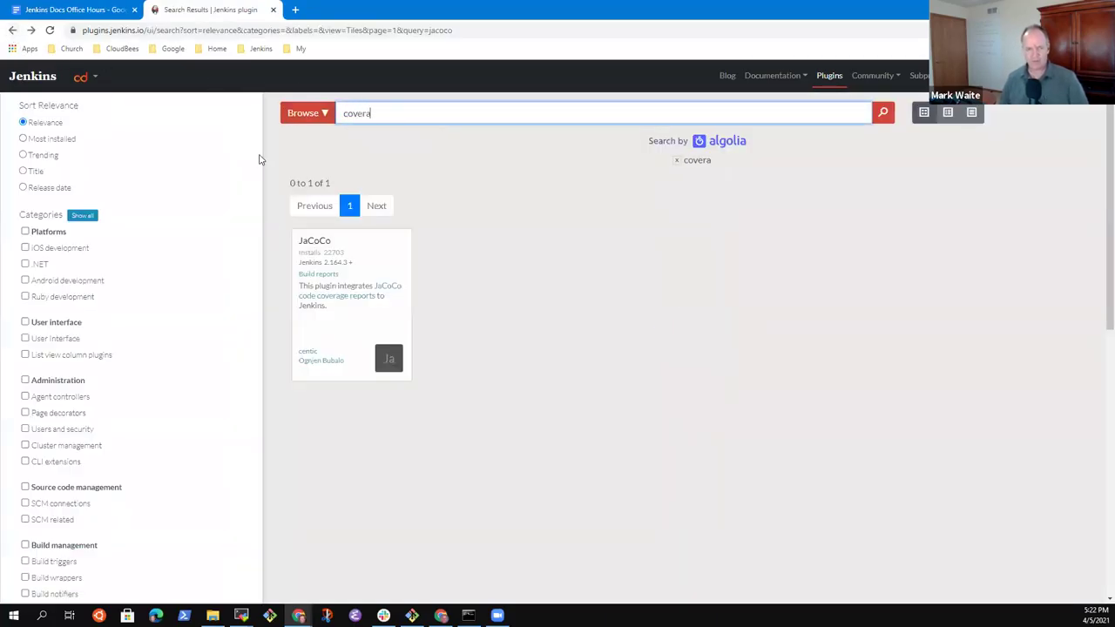
pyautogui.write('ge api')
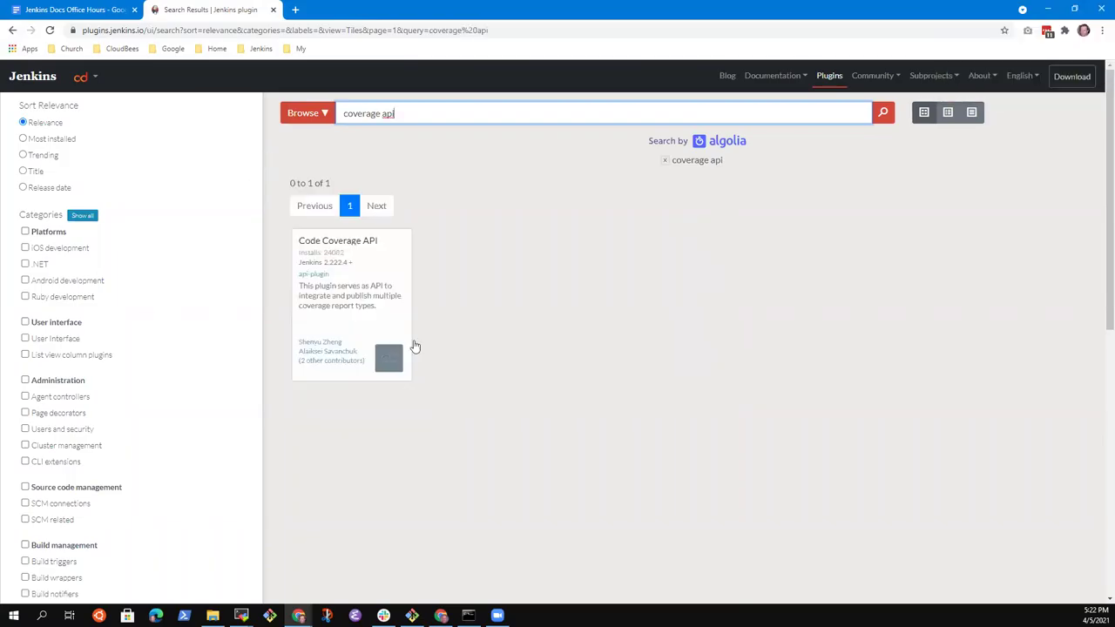
pyautogui.click(398, 257)
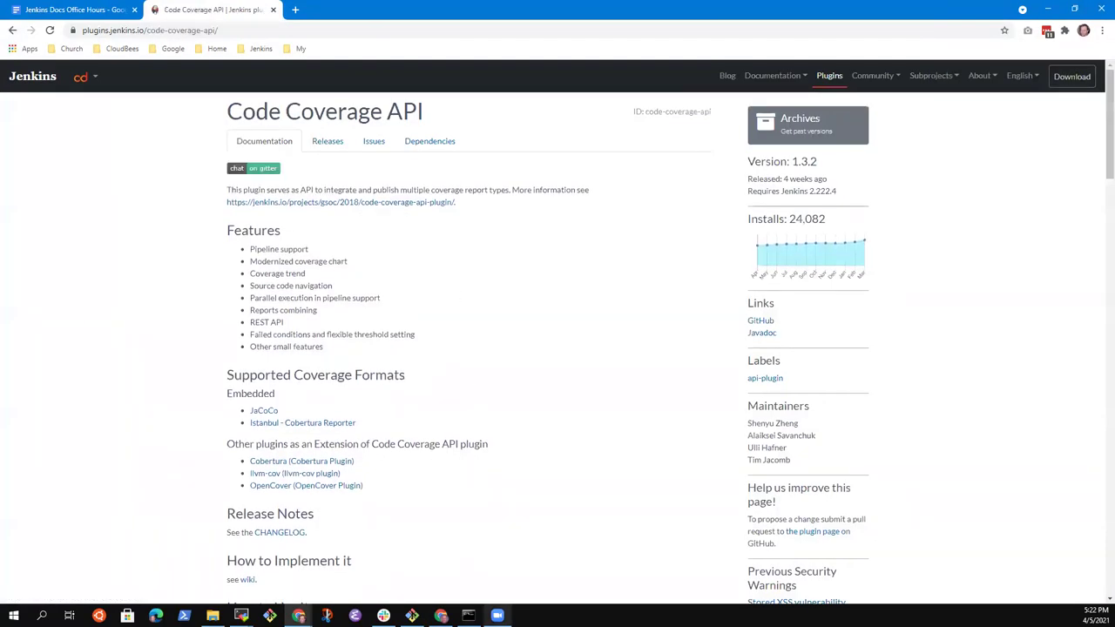
pyautogui.click(52, 11)
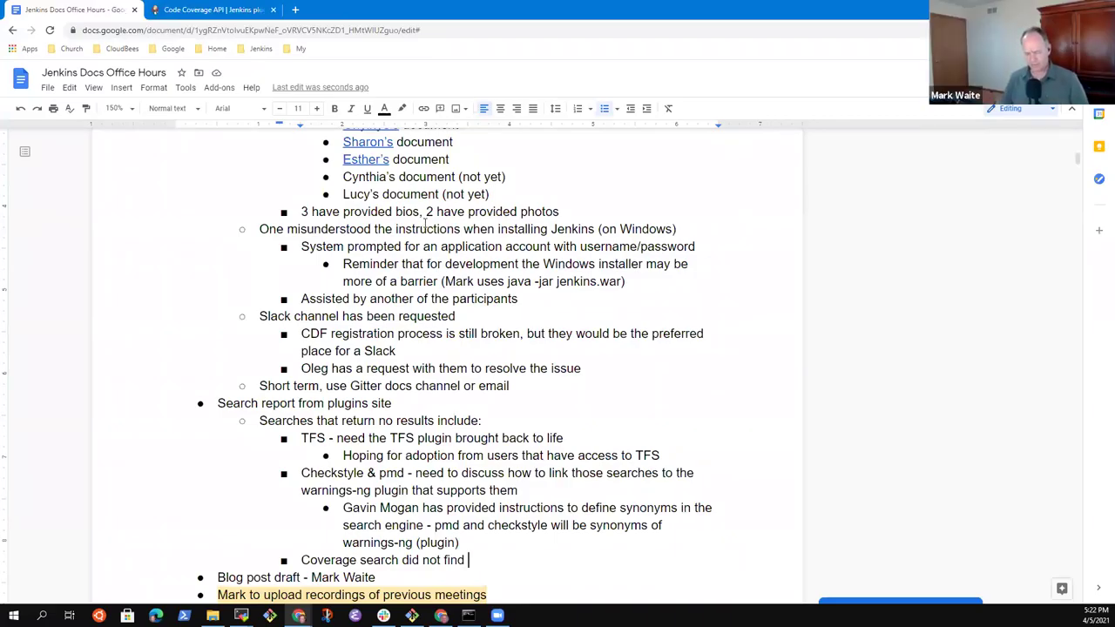
# Step: Extend the coverage bullet with 'find the jacoco plugin (superseded by coverage api and warnings-ng)'
pyautogui.write('find the jav')
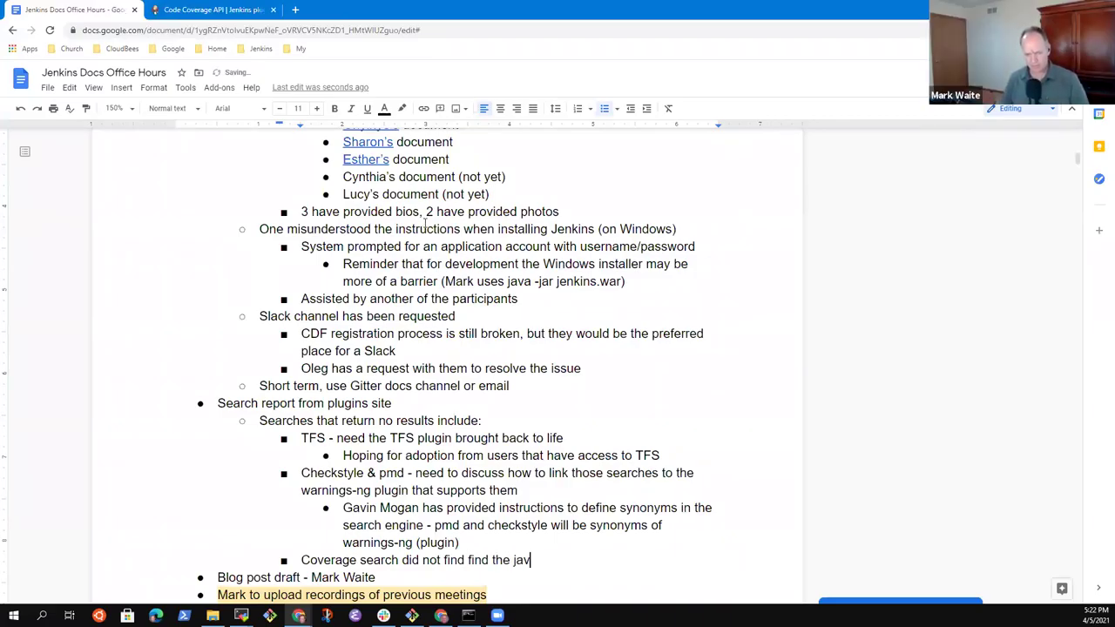
pyautogui.press('BackSpace')
pyautogui.write('coco plugin *(')
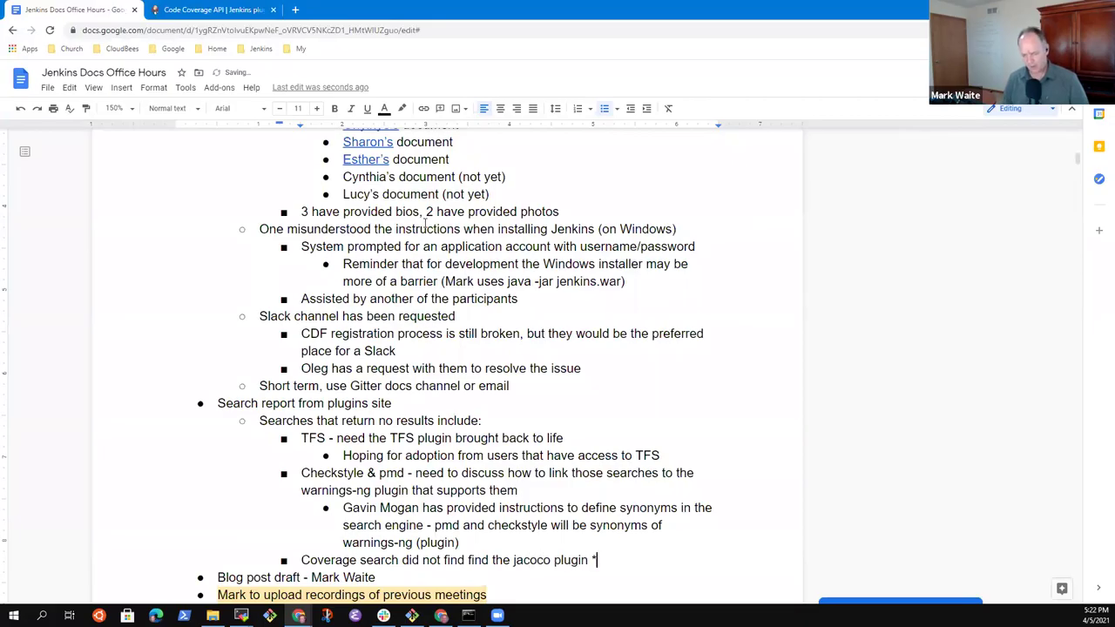
pyautogui.press('BackSpace')
pyautogui.write('(superseded ')
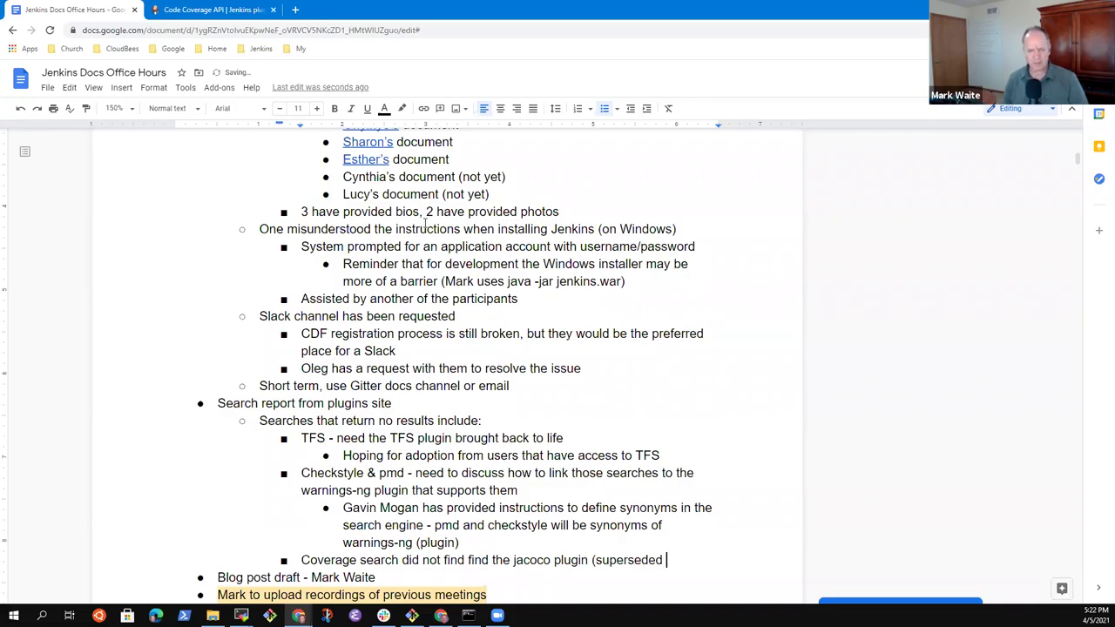
pyautogui.write('by coverage api ')
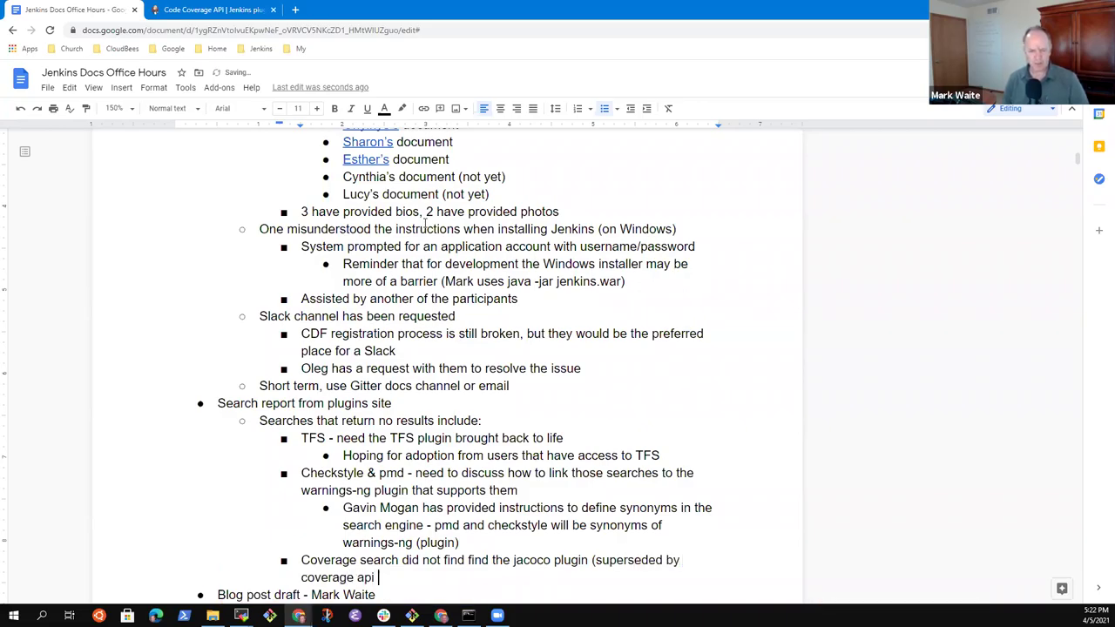
pyautogui.write('and warnings-ng')
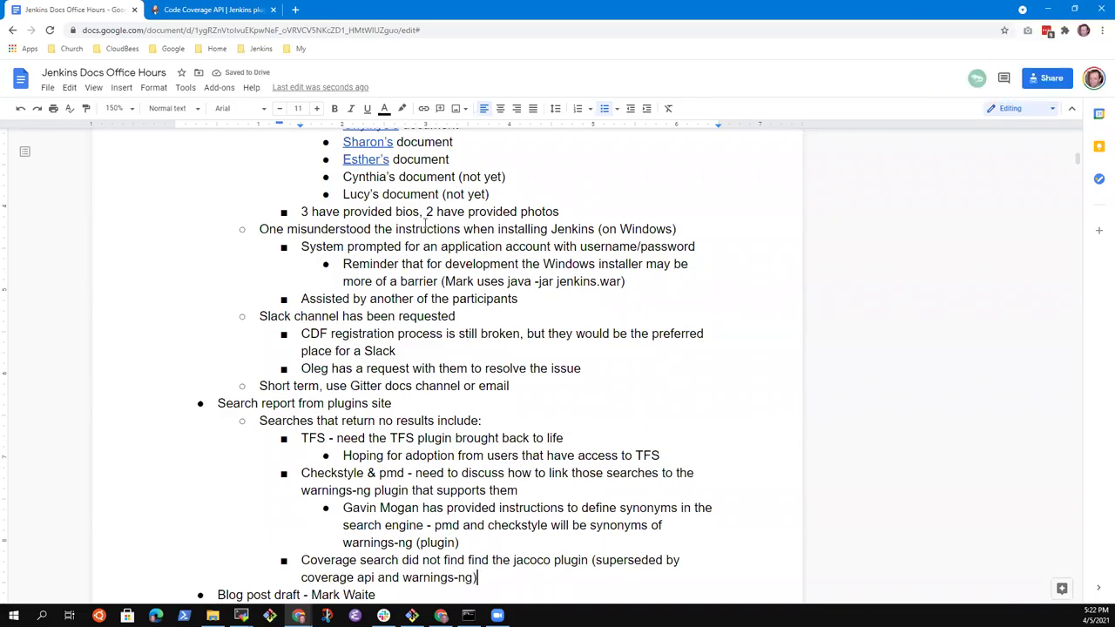
# Step: Search the plugins index for 'jacoco', view the JaCoCo plugin page, then return to the notes
pyautogui.click(209, 10)
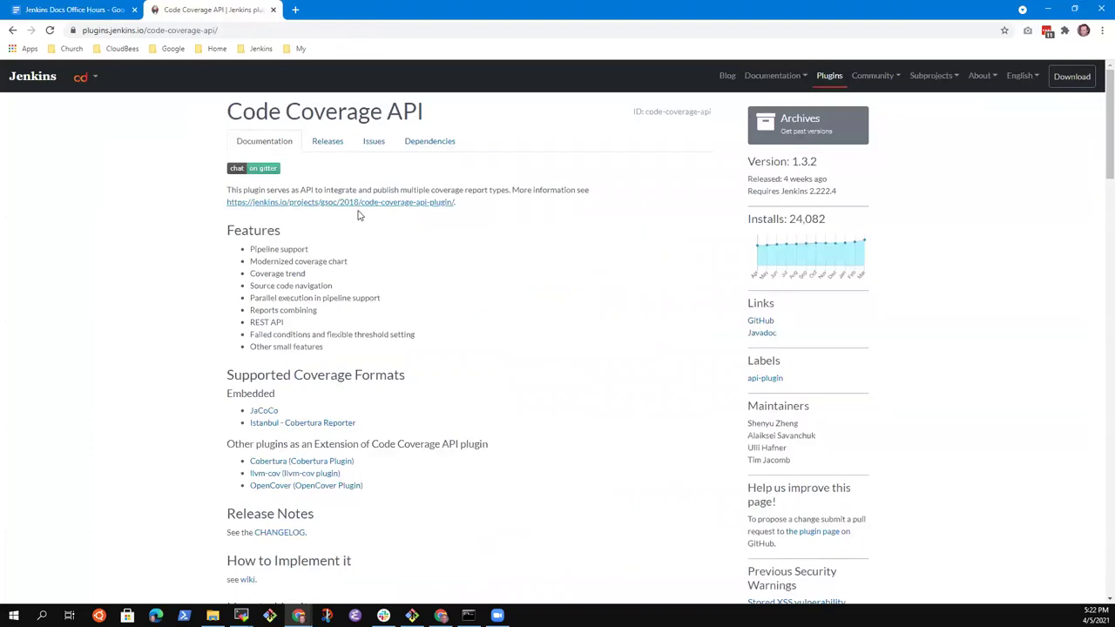
pyautogui.click(828, 76)
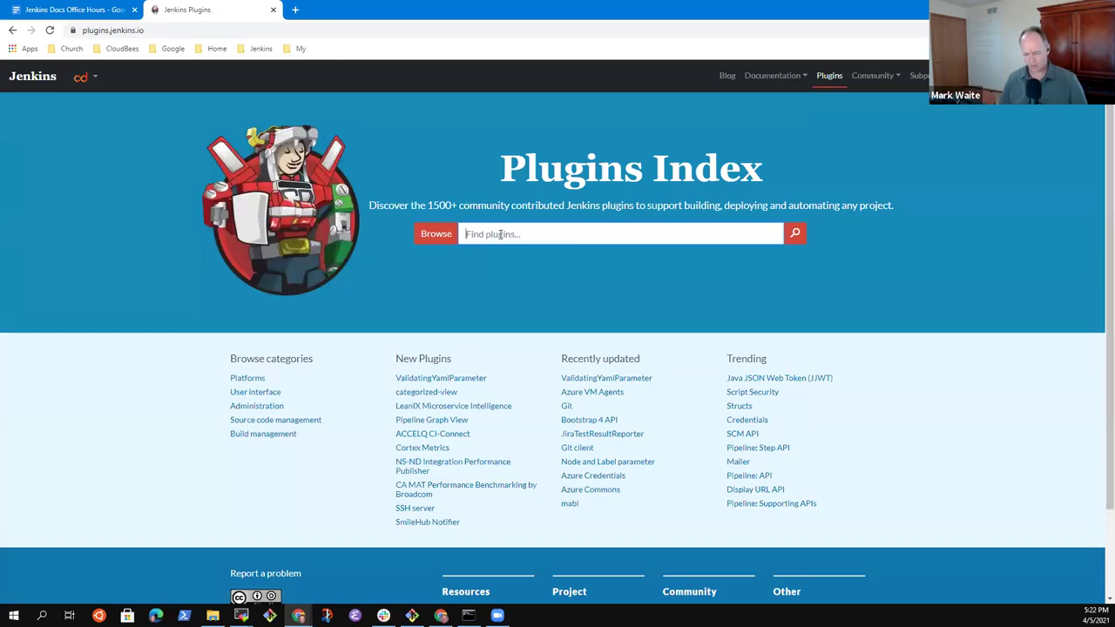
pyautogui.write('jacoco')
pyautogui.press('Return')
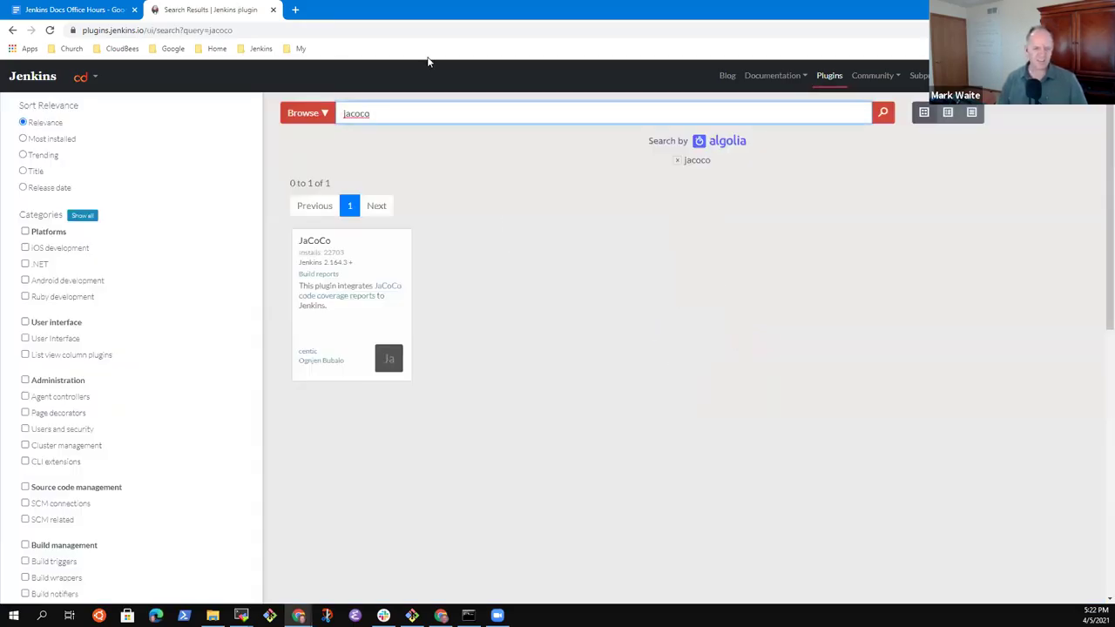
pyautogui.click(373, 269)
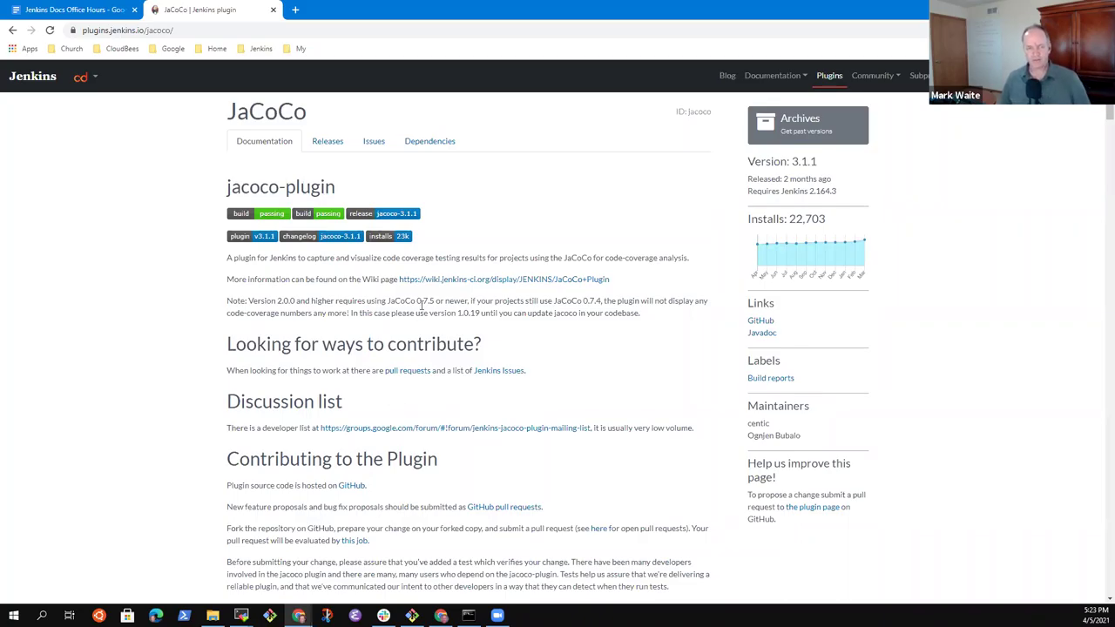
pyautogui.click(77, 14)
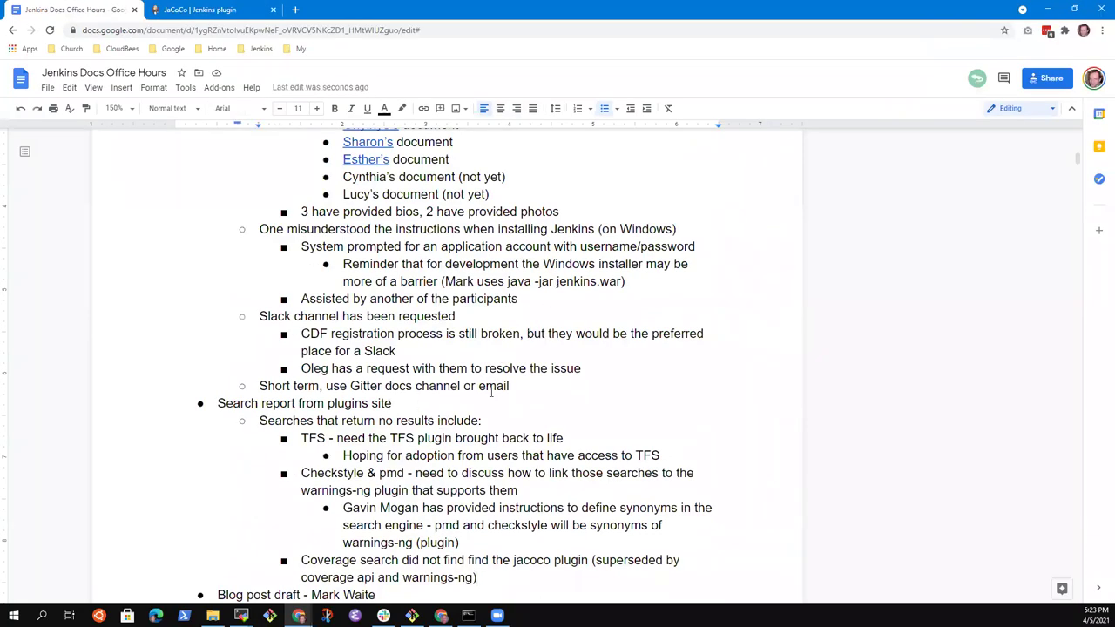
# Step: Reword the coverage note to 'jacoco support also available in coverage api and warnings-ng'
pyautogui.press('Down')
pyautogui.press('Down')
pyautogui.press('Down')
pyautogui.press('Down')
pyautogui.write('jaco')
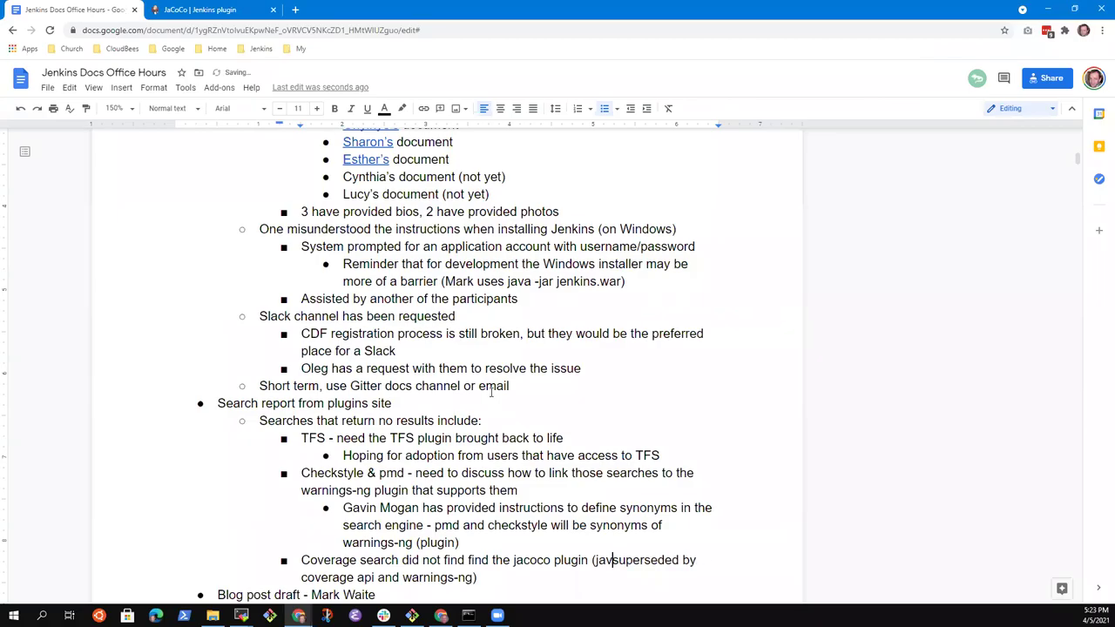
pyautogui.write('co support a')
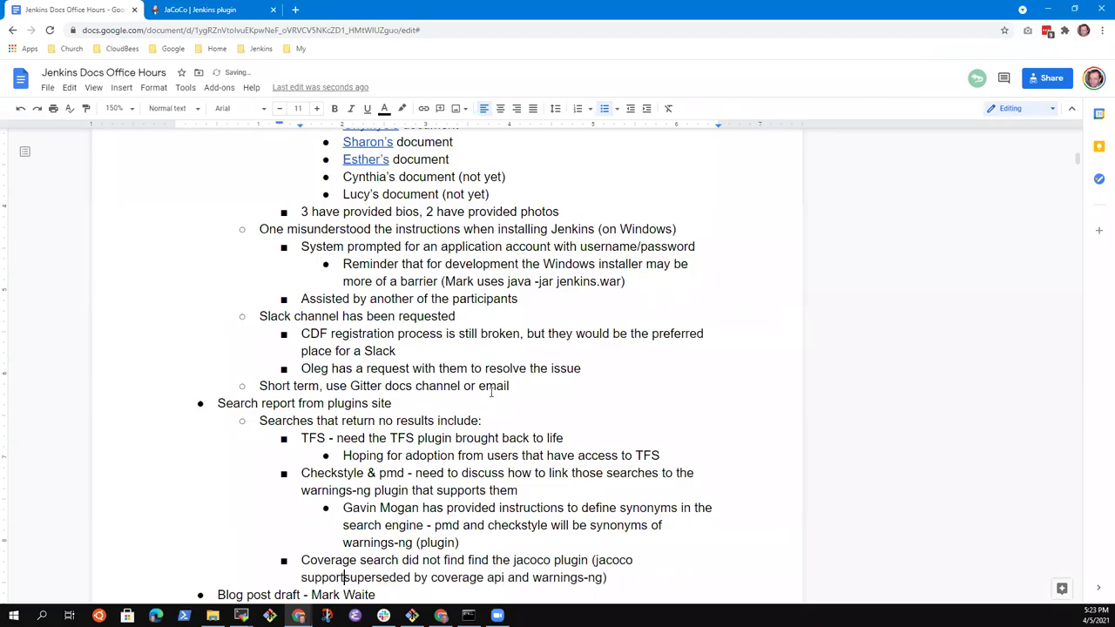
pyautogui.write('lso available ')
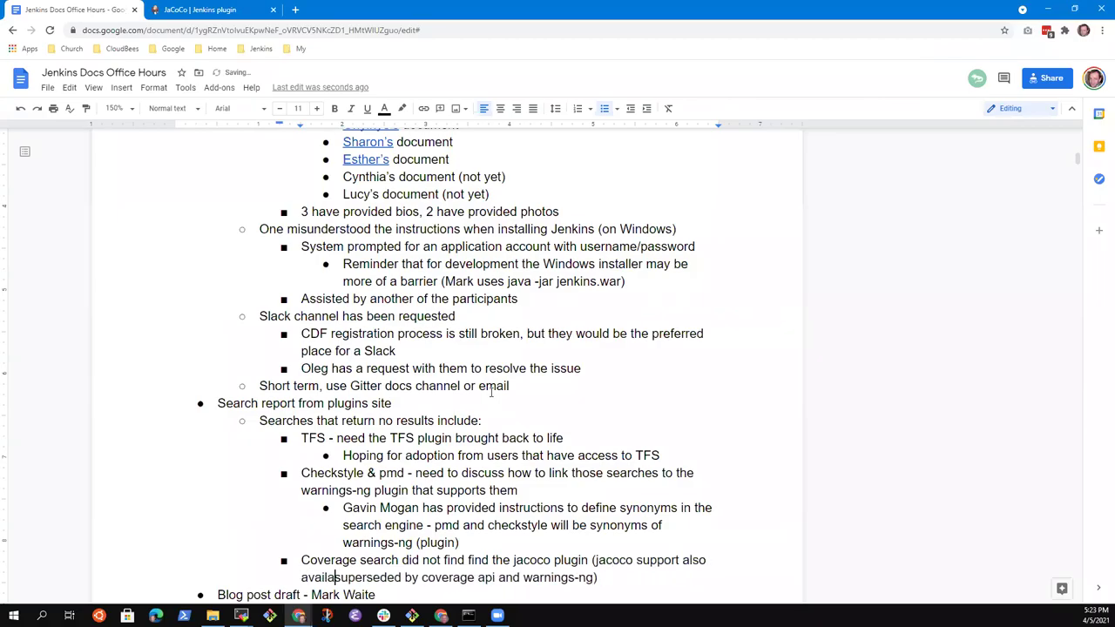
pyautogui.write('in')
pyautogui.hotkey('ctrl', 'shift', 'Right')
pyautogui.hotkey('ctrl', 'shift', 'Right')
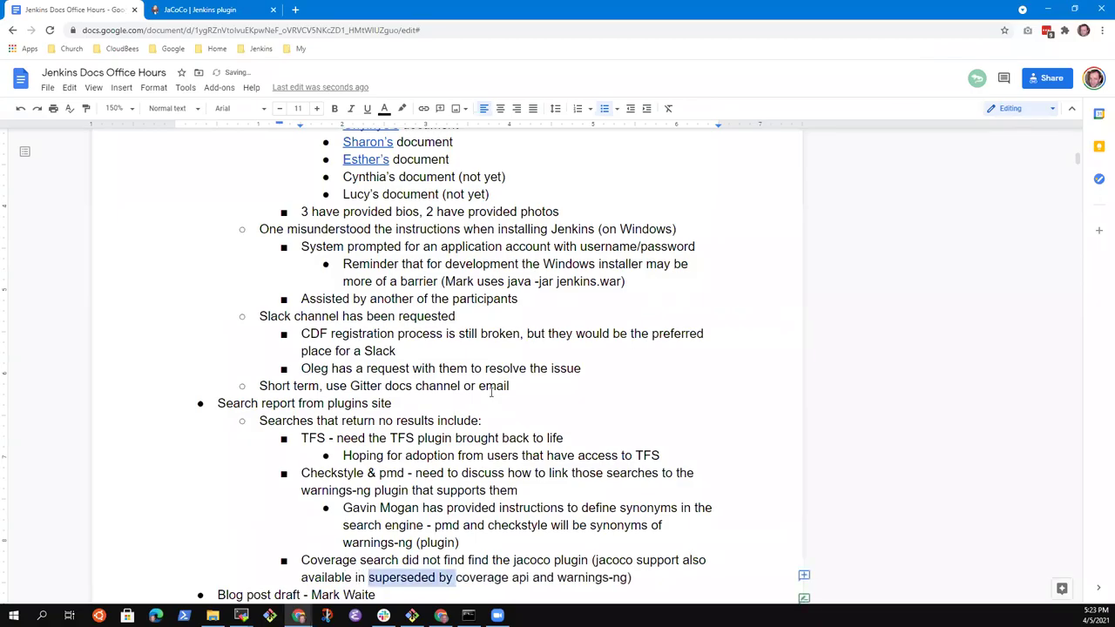
pyautogui.press('Delete')
pyautogui.press('End')
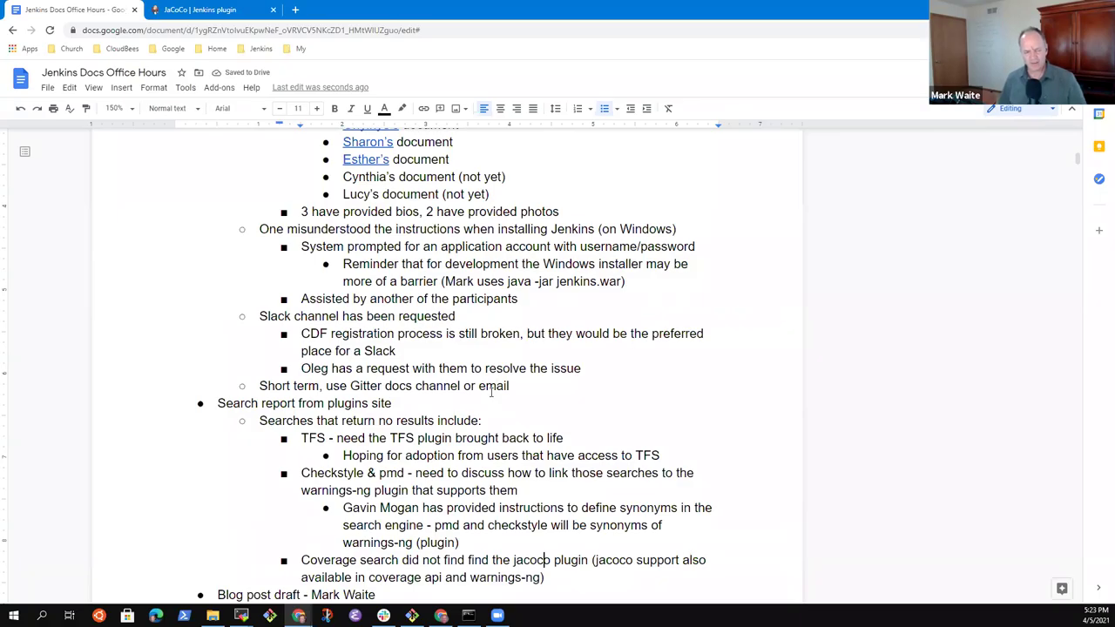
# Step: Add a bullet below the synonyms note assigning a team member to add synonyms
pyautogui.press('Up')
pyautogui.press('Up')
pyautogui.press('Up')
pyautogui.press('Up')
pyautogui.press('Up')
pyautogui.press('Up')
pyautogui.press('Up')
pyautogui.press('Up')
pyautogui.press('Up')
pyautogui.press('Down')
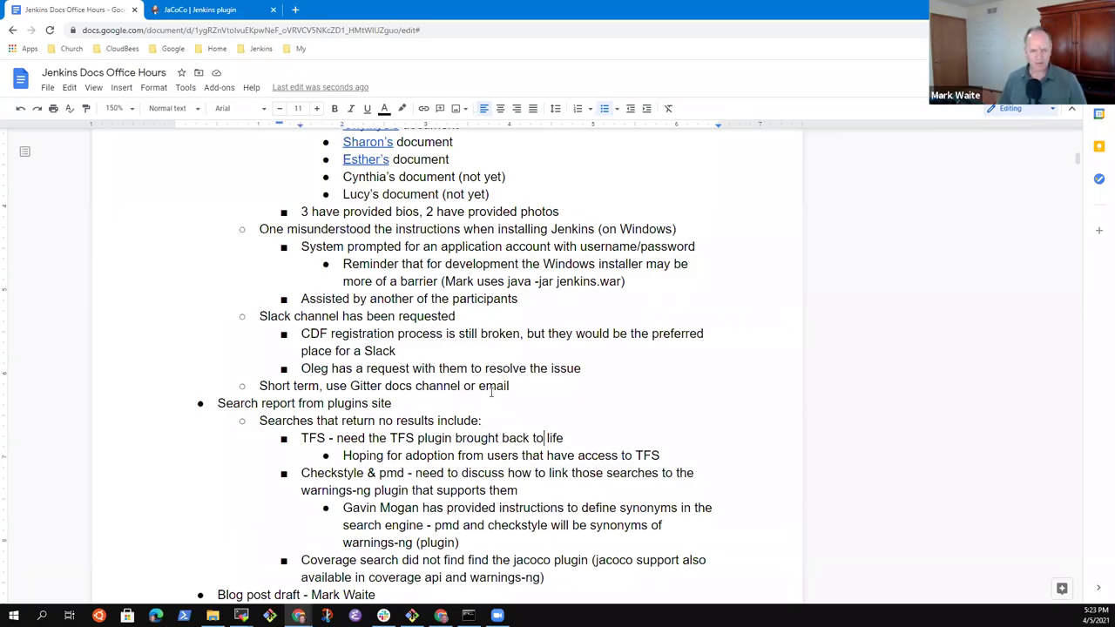
pyautogui.press('Down')
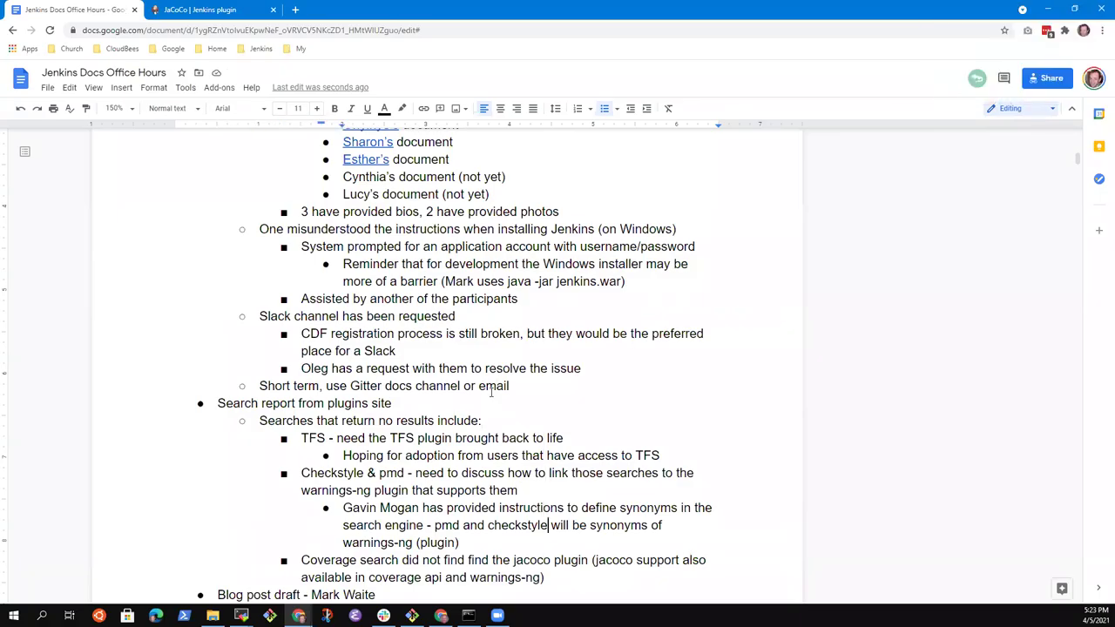
pyautogui.press('Return')
pyautogui.write('Makr t')
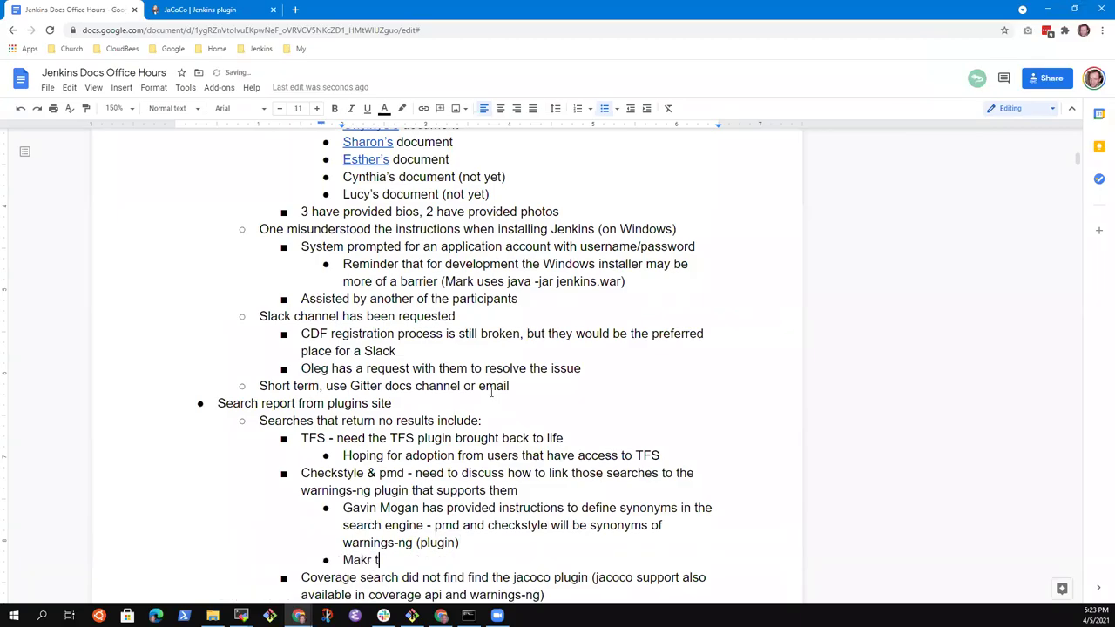
pyautogui.write('o')
pyautogui.hotkey('ctrl', 'BackSpace')
pyautogui.hotkey('ctrl', 'BackSpace')
pyautogui.write('Mark')
pyautogui.write(' to add syn')
pyautogui.write('bo')
pyautogui.write('no')
pyautogui.write('nyms')
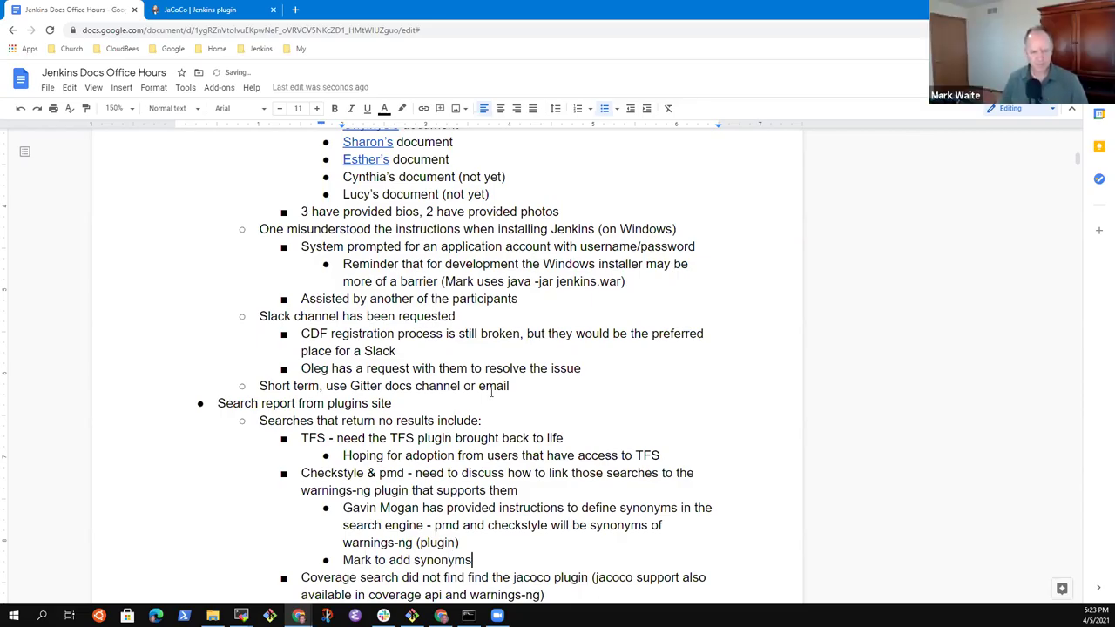
pyautogui.press('Down')
pyautogui.press('Down')
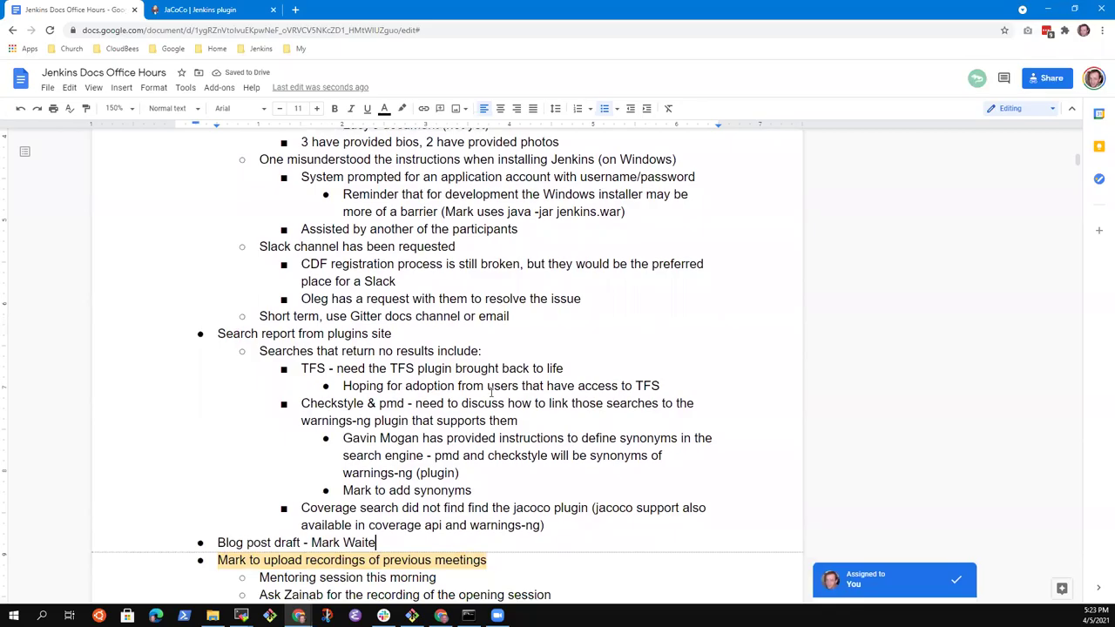
pyautogui.hotkey('shift', 'End')
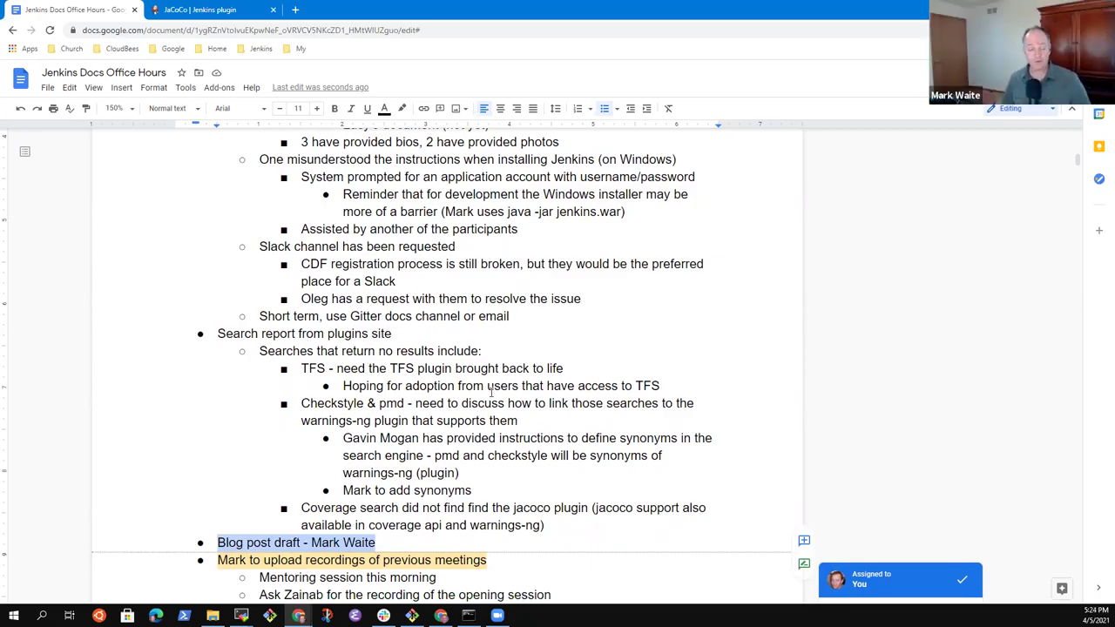
pyautogui.press('Down')
pyautogui.press('Down')
pyautogui.press('Down')
pyautogui.scroll(-2, 490, 392)
pyautogui.press('Up')
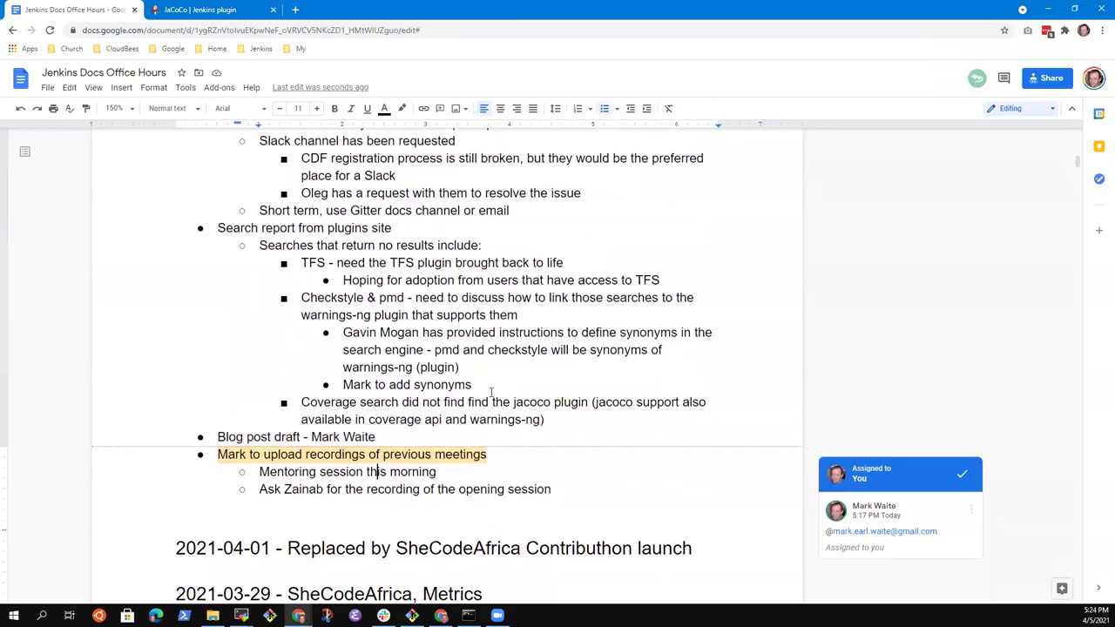
pyautogui.press('Up')
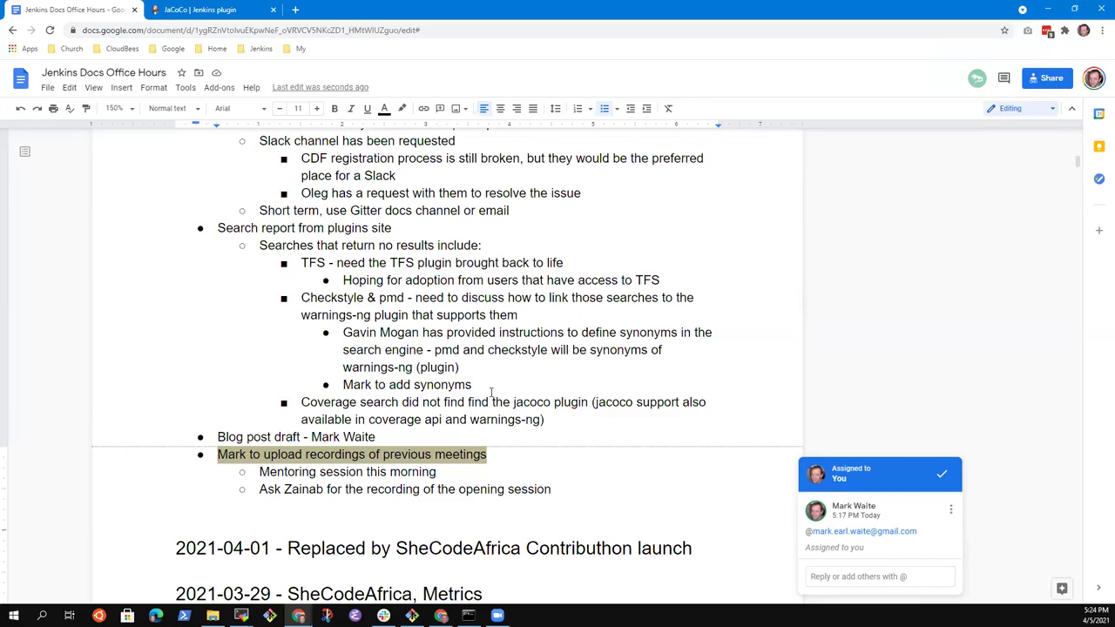
# Step: Add top-level item 'Google Season of Docs' with sub-point 'Being evaluated by Google'
pyautogui.press('Down')
pyautogui.press('Down')
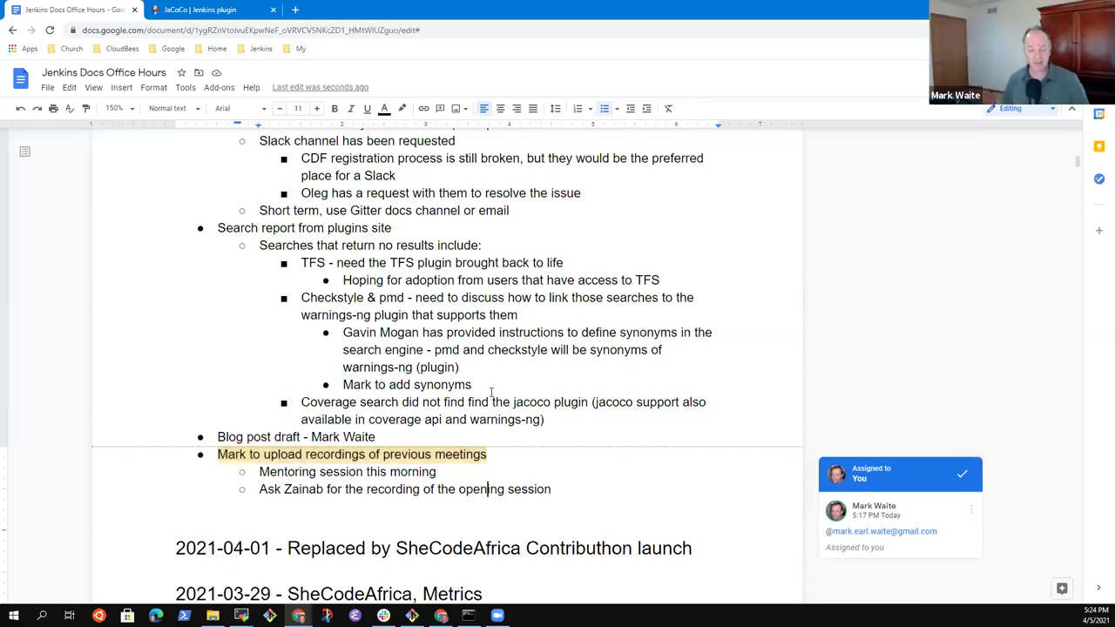
pyautogui.press('Return')
pyautogui.hotkey('shift', 'Tab')
pyautogui.write('Google')
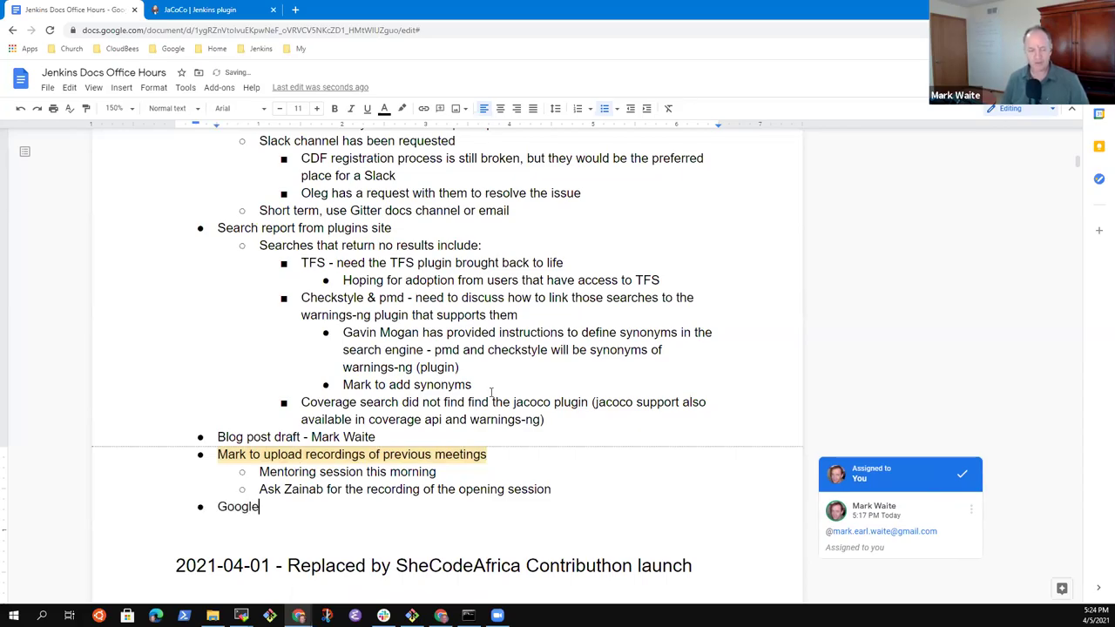
pyautogui.write(' Season of Docs')
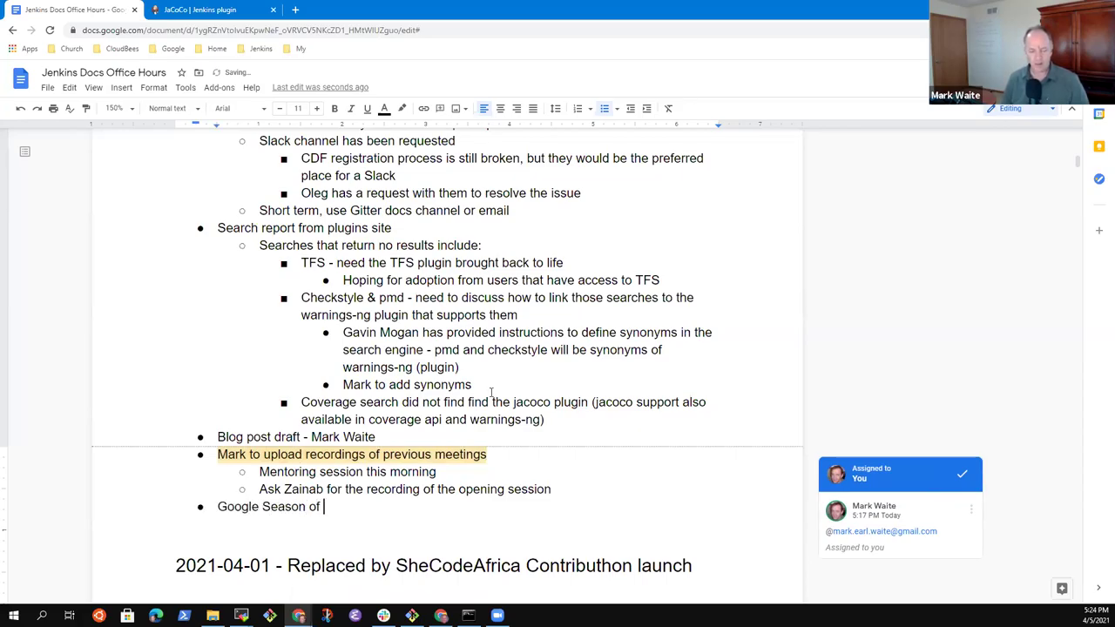
pyautogui.press('BackSpace')
pyautogui.press('BackSpace')
pyautogui.write('cs')
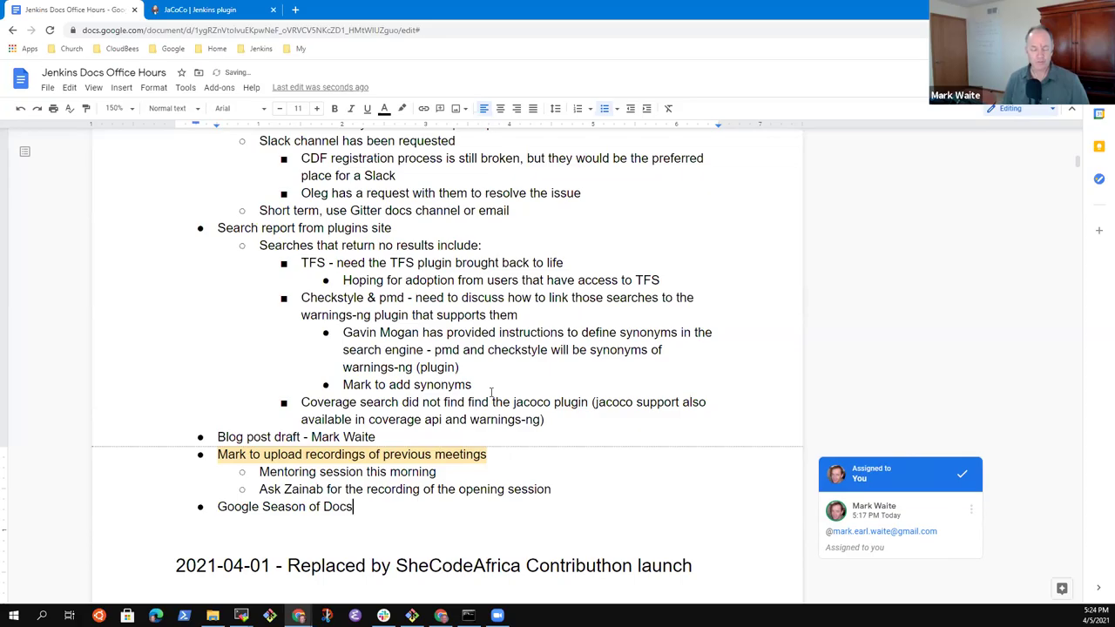
pyautogui.press('Return')
pyautogui.press('Tab')
pyautogui.write('Being ')
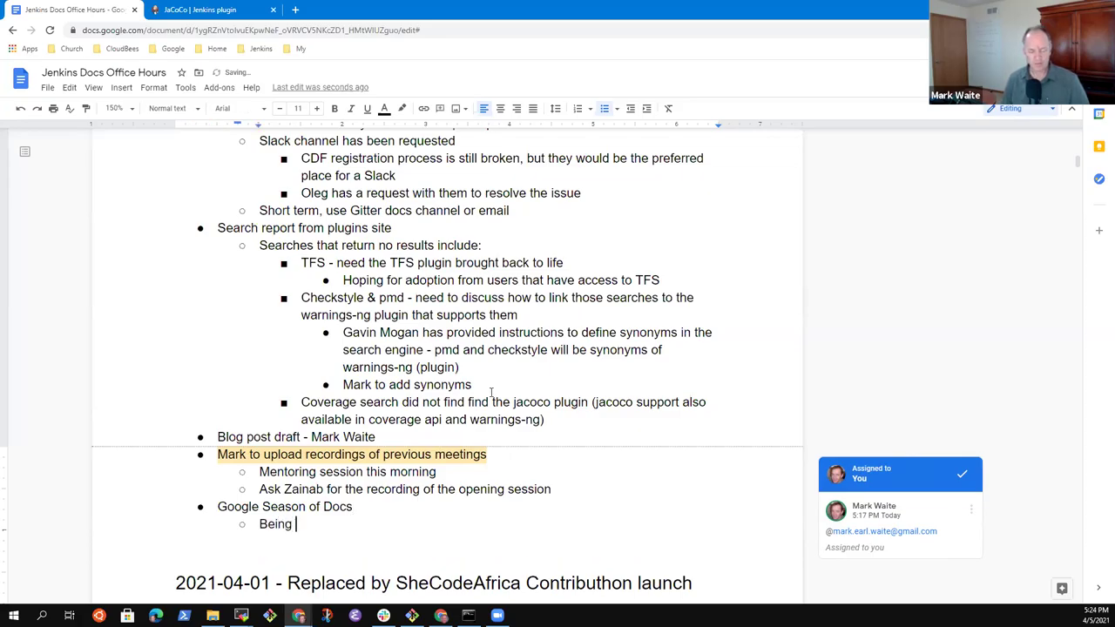
pyautogui.write('evaluated by Googl')
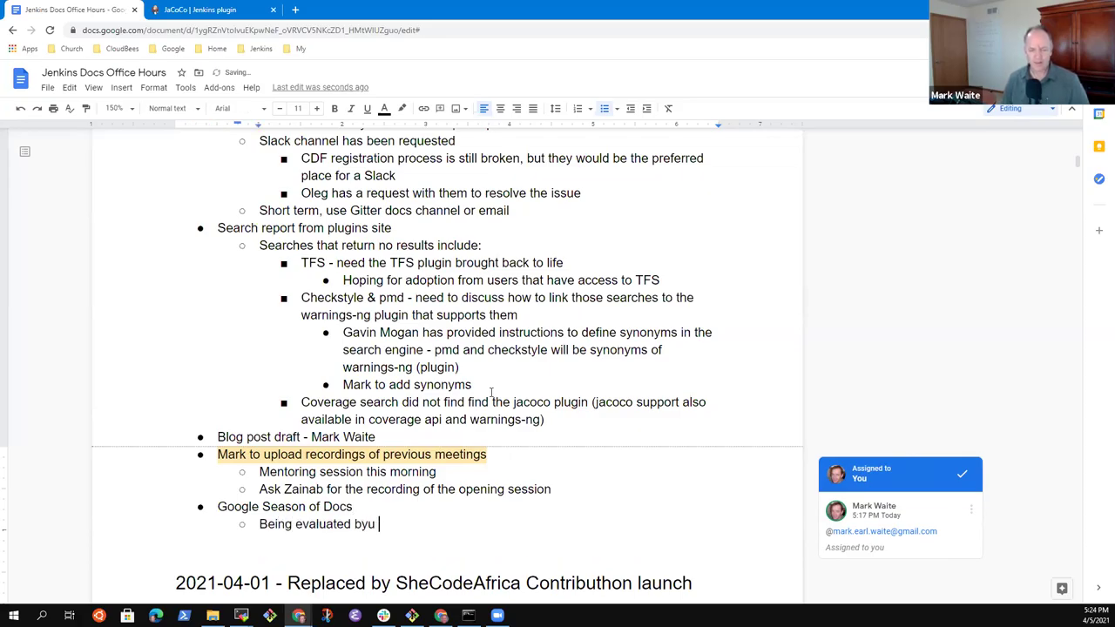
pyautogui.write('e')
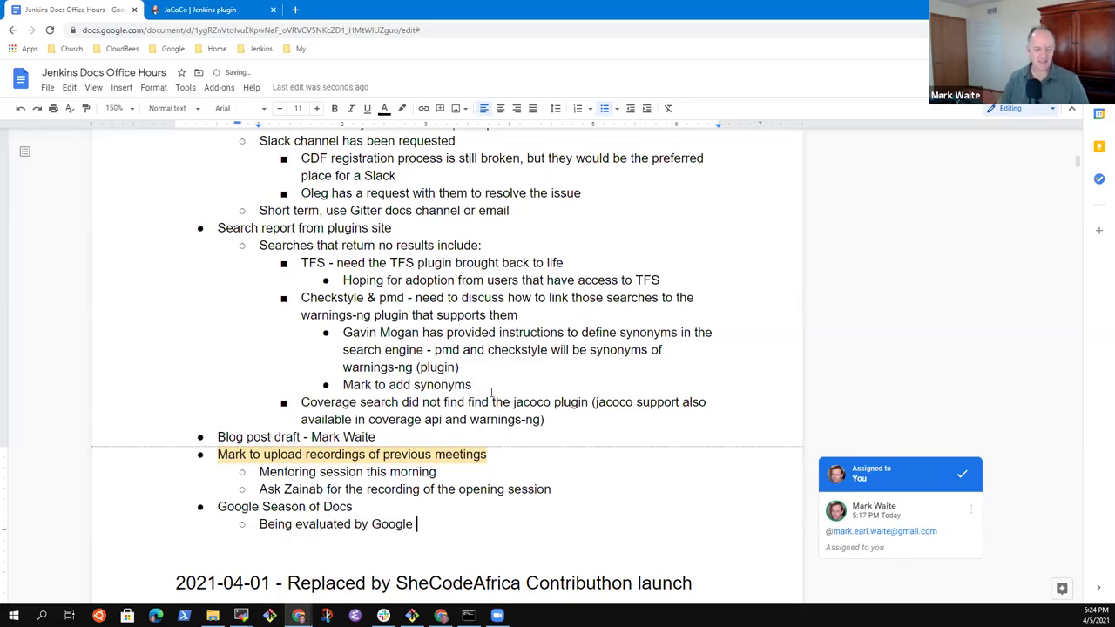
pyautogui.press('Return')
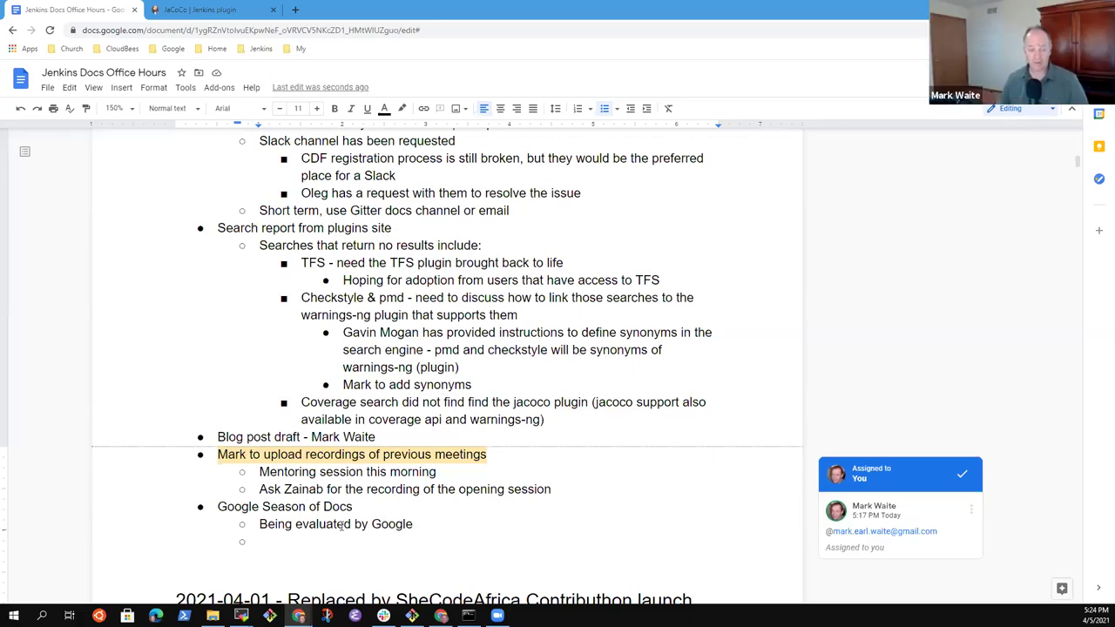
# Step: Add the sub-point 'April 16, 2021 will announce projects that have been selected'
pyautogui.click(305, 542)
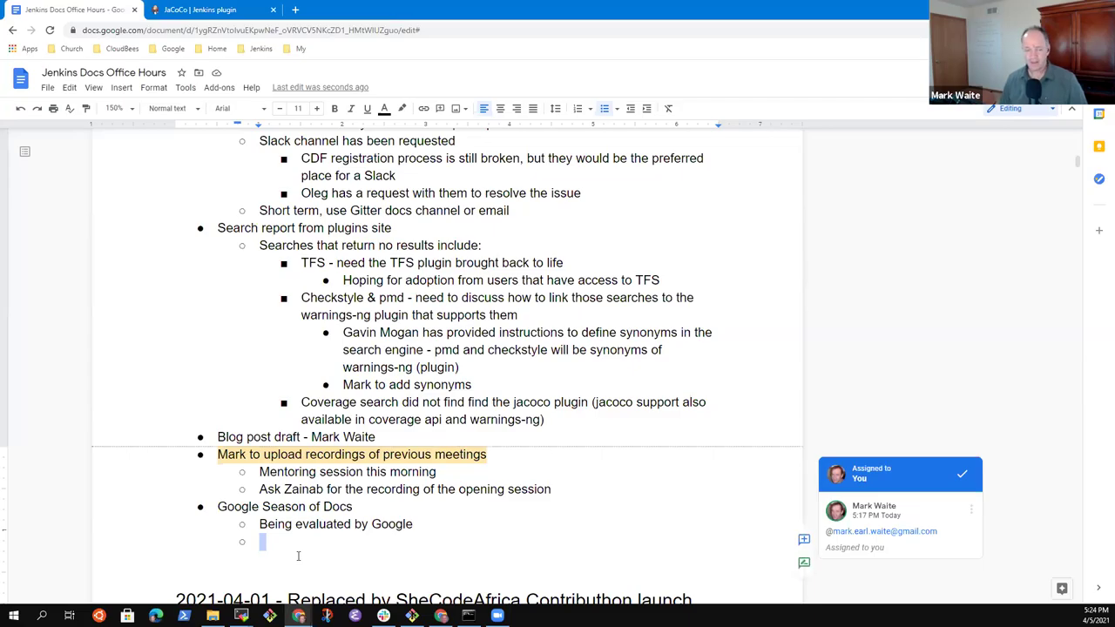
pyautogui.write('Ap')
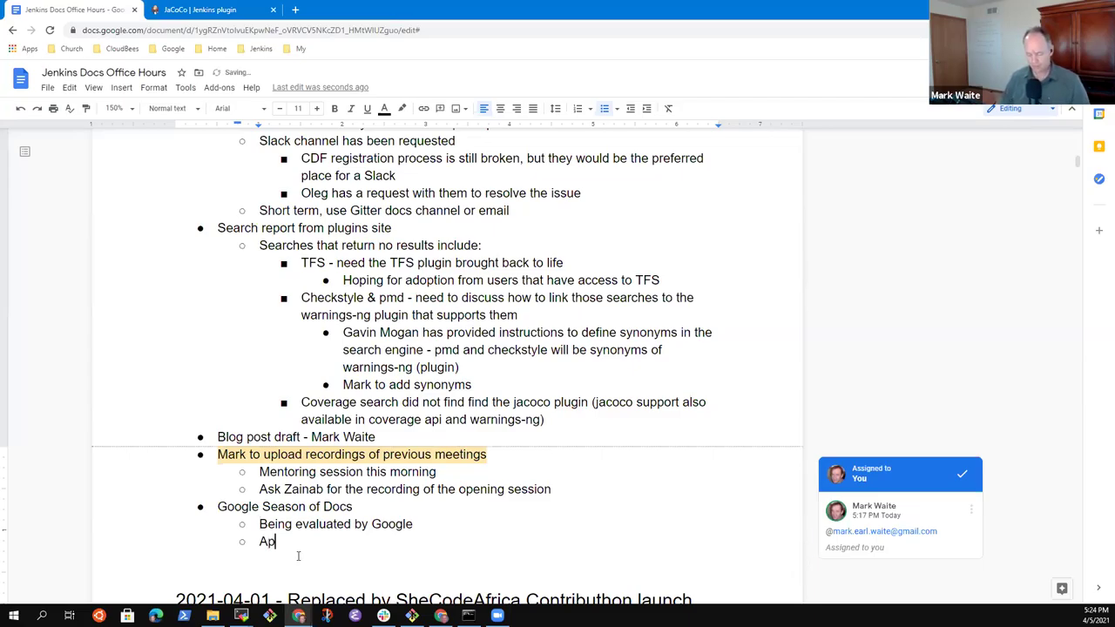
pyautogui.write('ril 16, 2021')
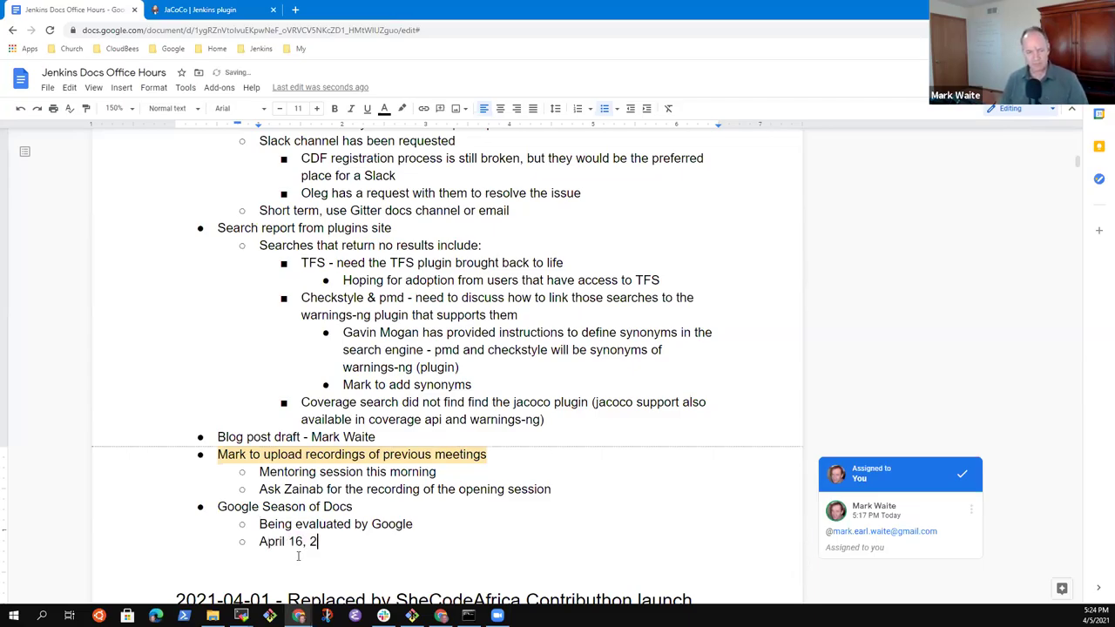
pyautogui.press('BackSpace')
pyautogui.press('BackSpace')
pyautogui.press('BackSpace')
pyautogui.write('021 wi')
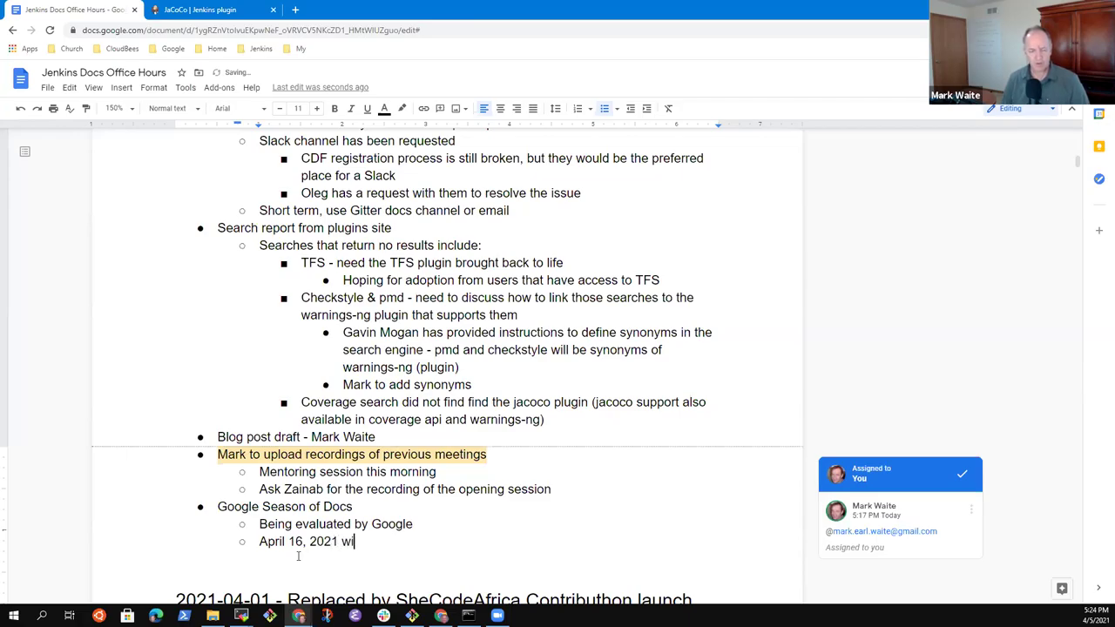
pyautogui.write('ll announce ')
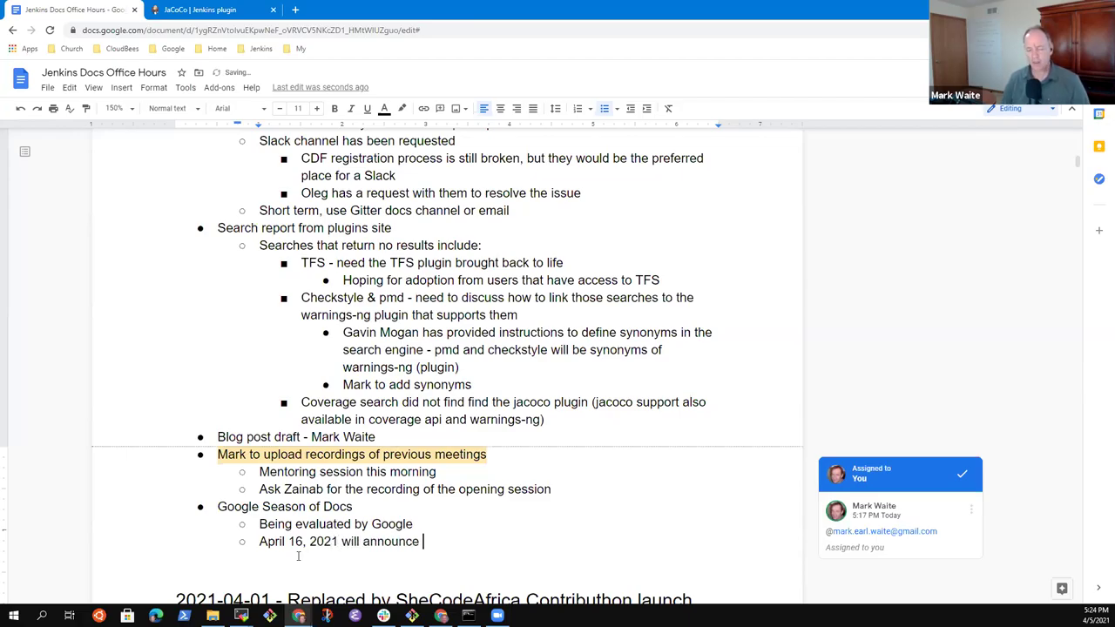
pyautogui.write('selecte')
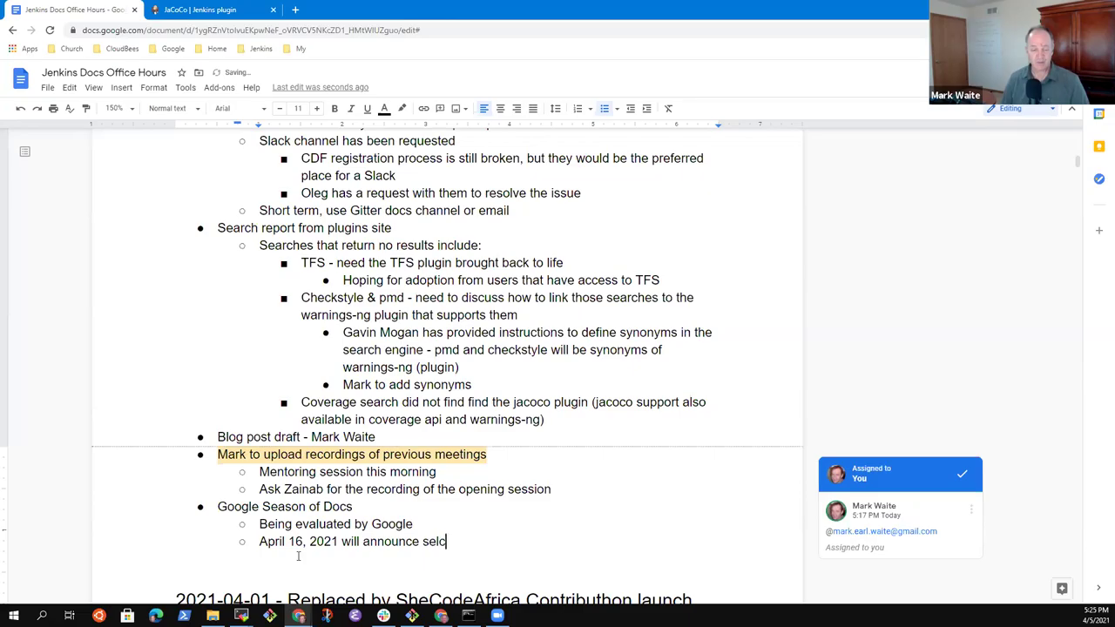
pyautogui.press('BackSpace')
pyautogui.press('BackSpace')
pyautogui.press('BackSpace')
pyautogui.write('ected')
pyautogui.write(' project')
pyautogui.hotkey('ctrl', 'BackSpace')
pyautogui.hotkey('ctrl', 'BackSpace')
pyautogui.write('projec')
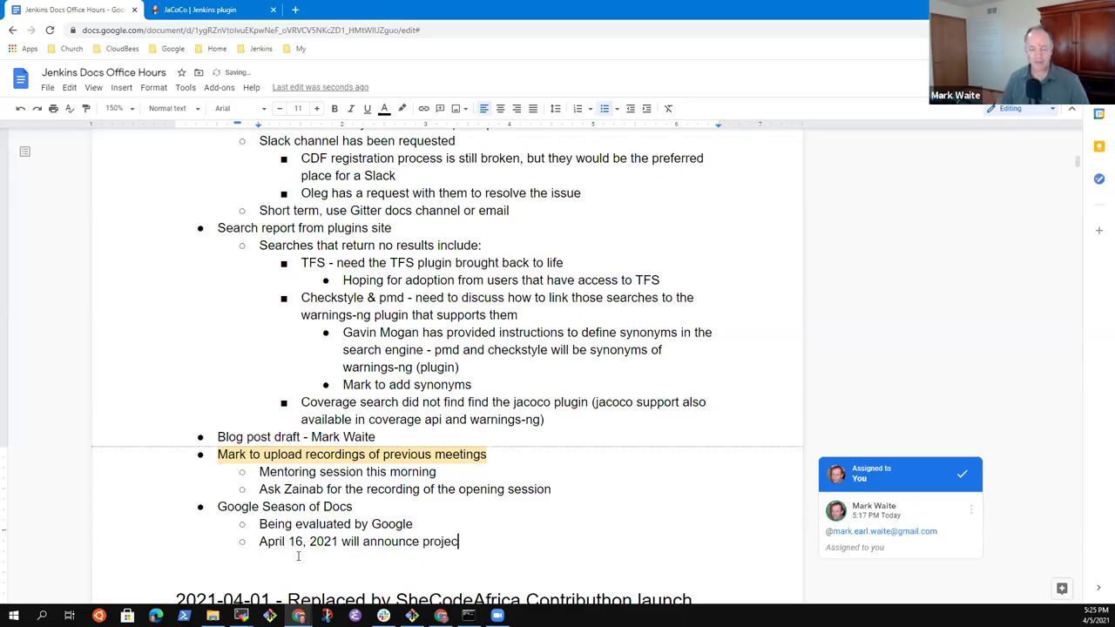
pyautogui.write('ts that have been')
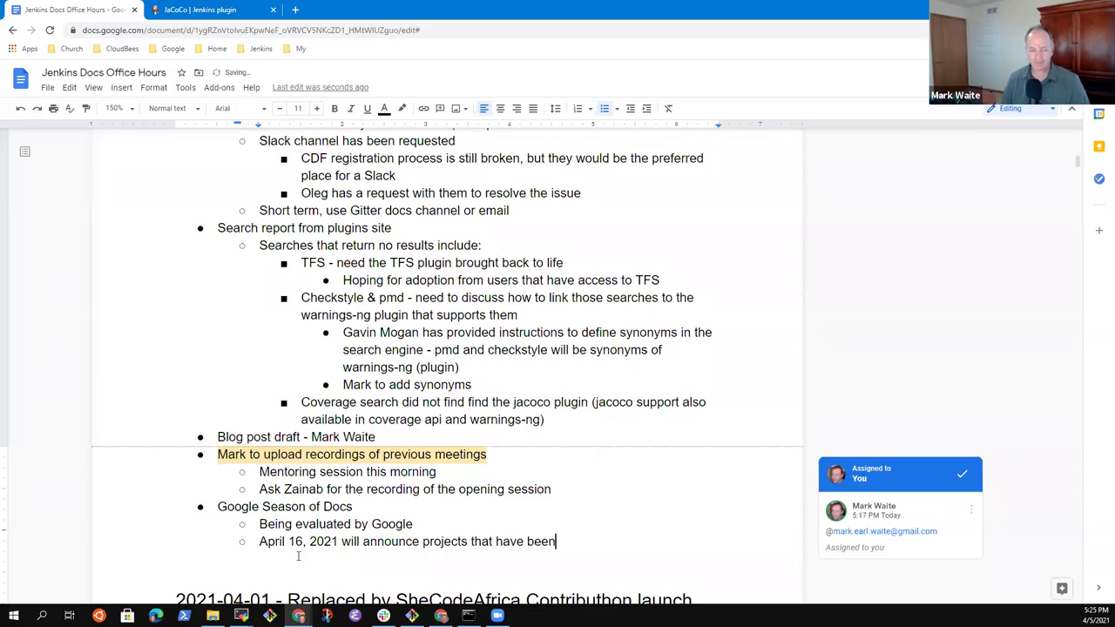
pyautogui.write(' selected')
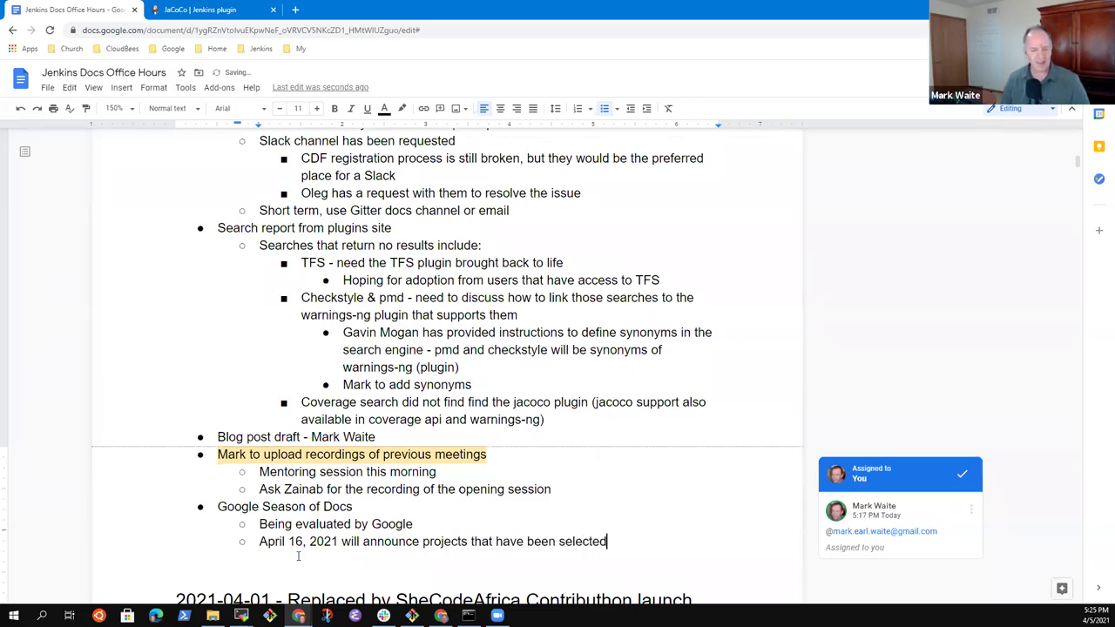
# Step: Add a sub-point: request has been sent for a proposed writer who would like to write in the project
pyautogui.press('Return')
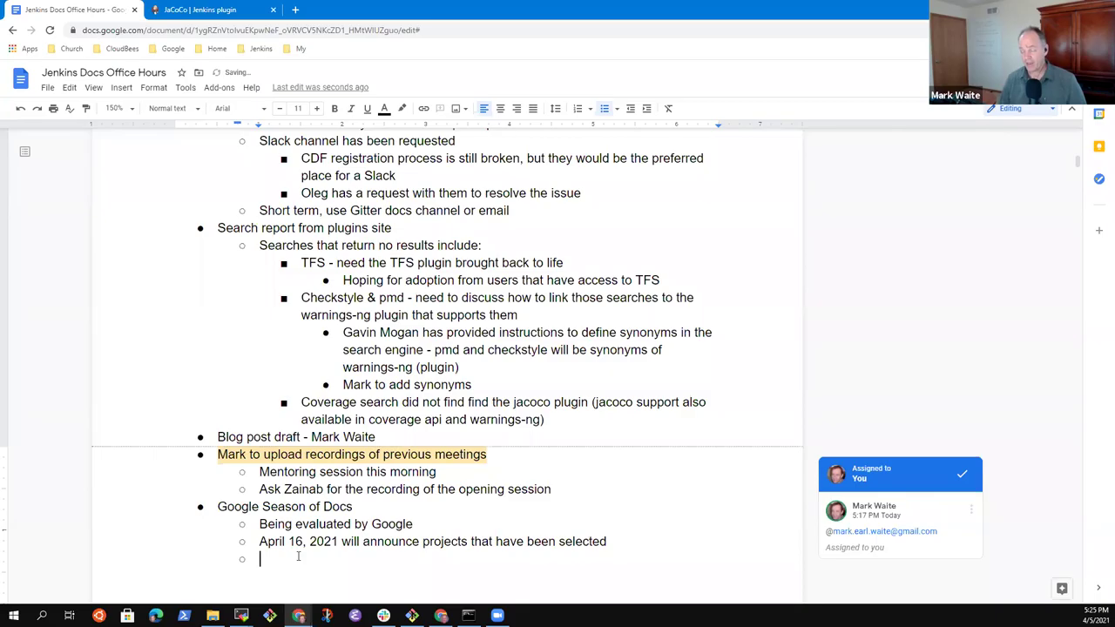
pyautogui.write('Reqyeste')
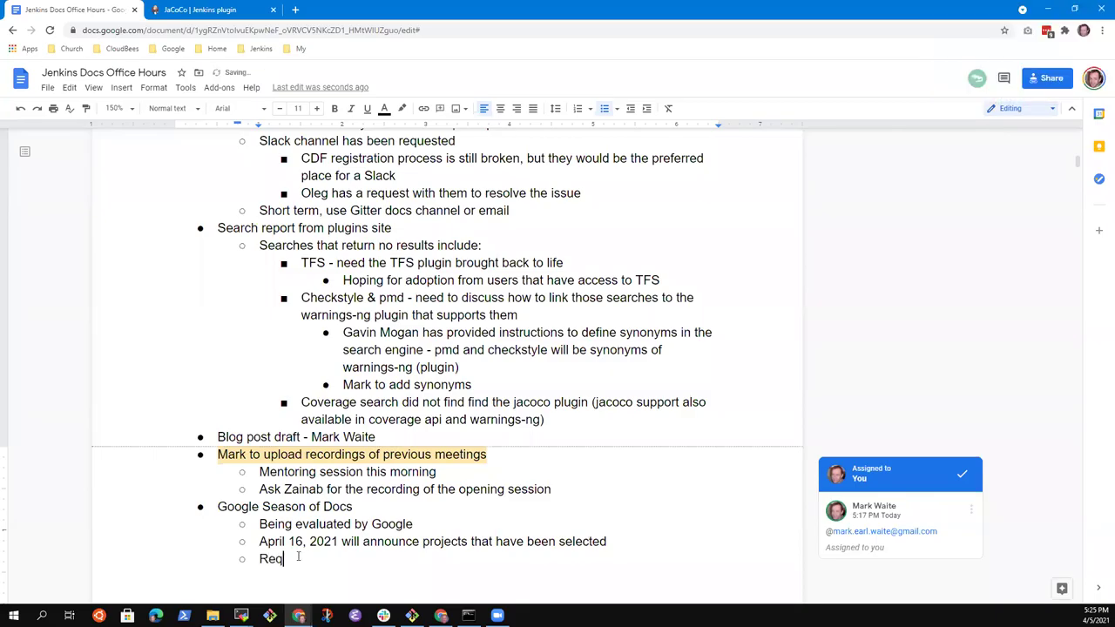
pyautogui.press('BackSpace')
pyautogui.press('BackSpace')
pyautogui.press('BackSpace')
pyautogui.press('BackSpace')
pyautogui.press('BackSpace')
pyautogui.write('yest')
pyautogui.press('BackSpace')
pyautogui.press('BackSpace')
pyautogui.press('BackSpace')
pyautogui.write('uest gha')
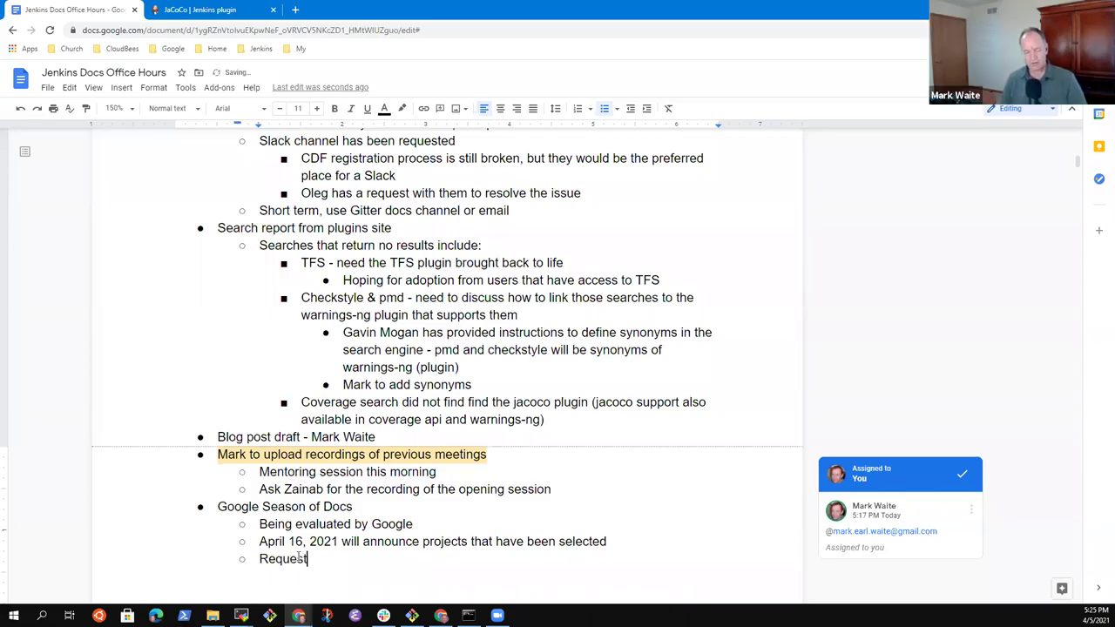
pyautogui.press('BackSpace')
pyautogui.press('BackSpace')
pyautogui.press('BackSpace')
pyautogui.write('gha')
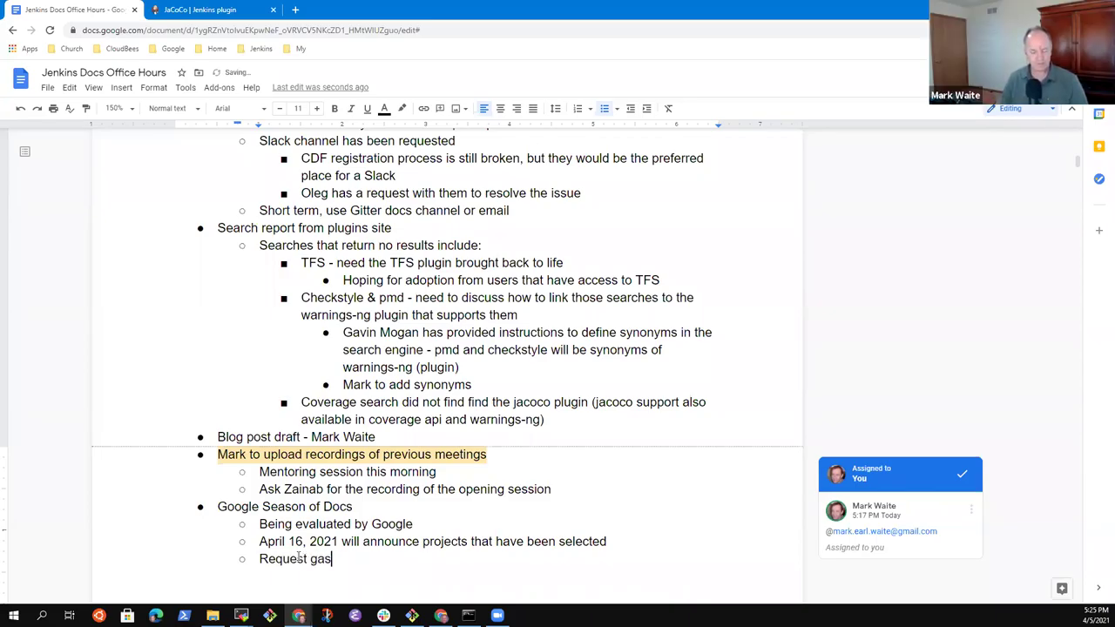
pyautogui.press('BackSpace')
pyautogui.press('BackSpace')
pyautogui.press('BackSpace')
pyautogui.write('has view')
pyautogui.press('BackSpace')
pyautogui.press('BackSpace')
pyautogui.press('BackSpace')
pyautogui.press('BackSpace')
pyautogui.write('been sent for a ')
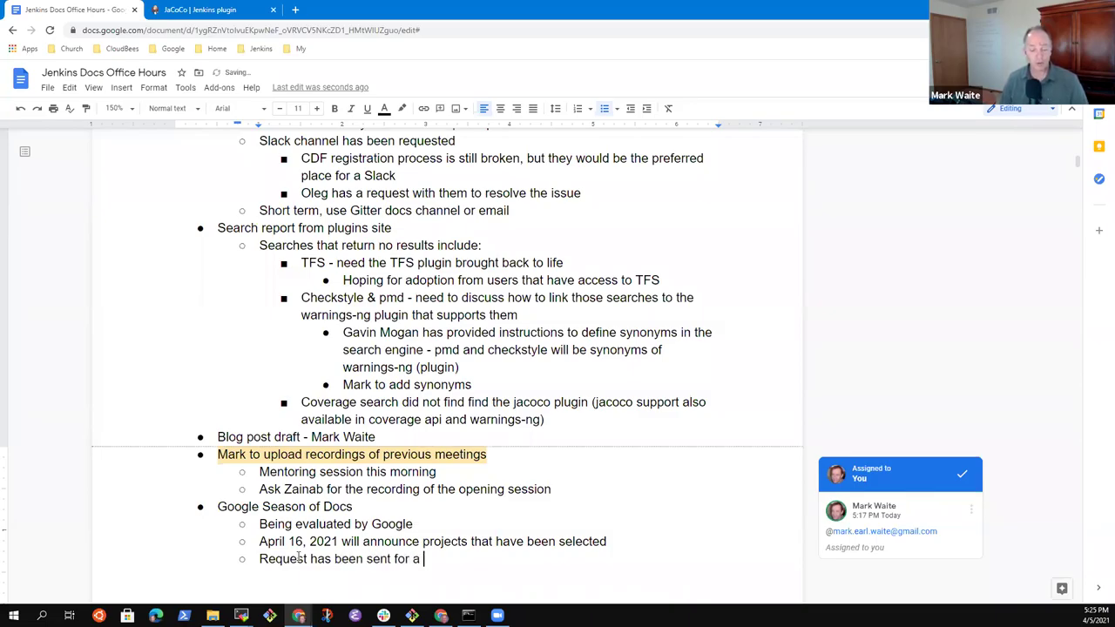
pyautogui.write('proposed writ')
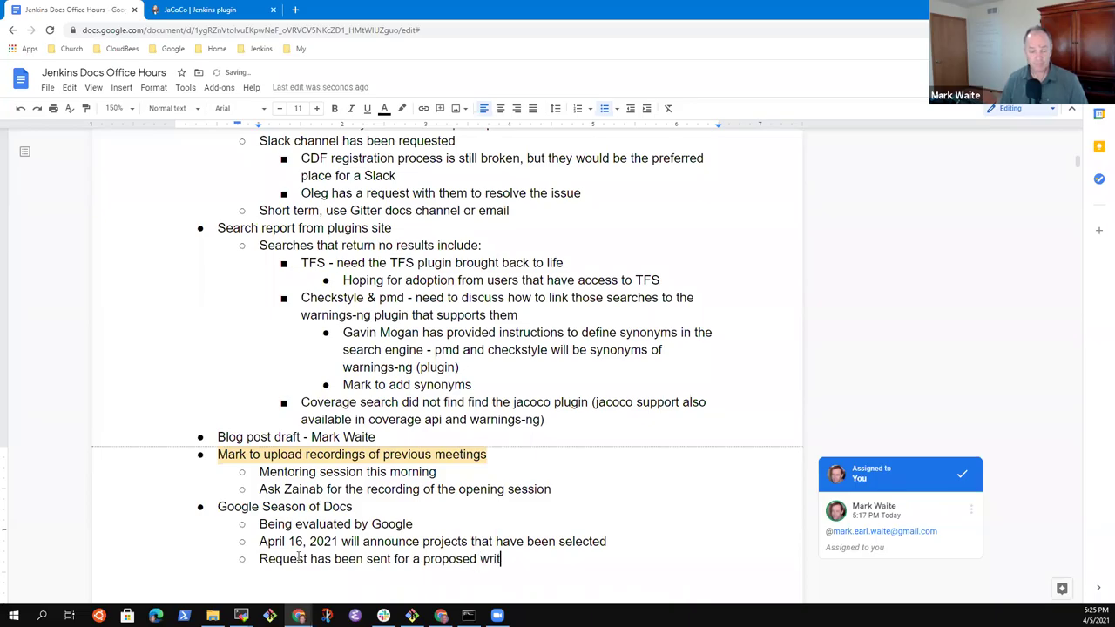
pyautogui.write('er that w')
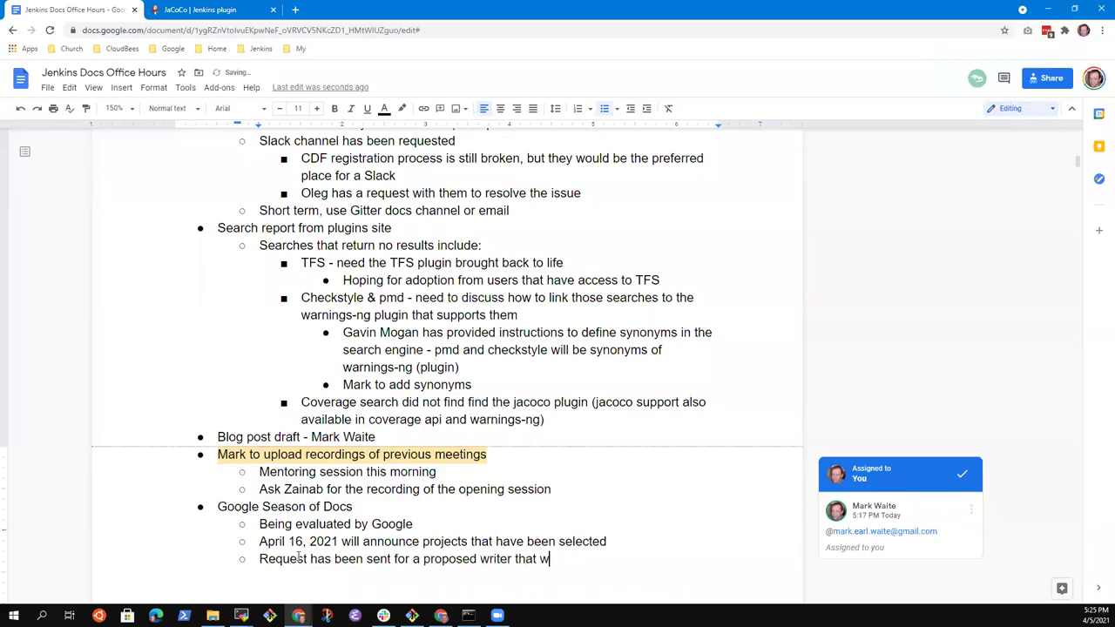
pyautogui.write('ould like to write for the ')
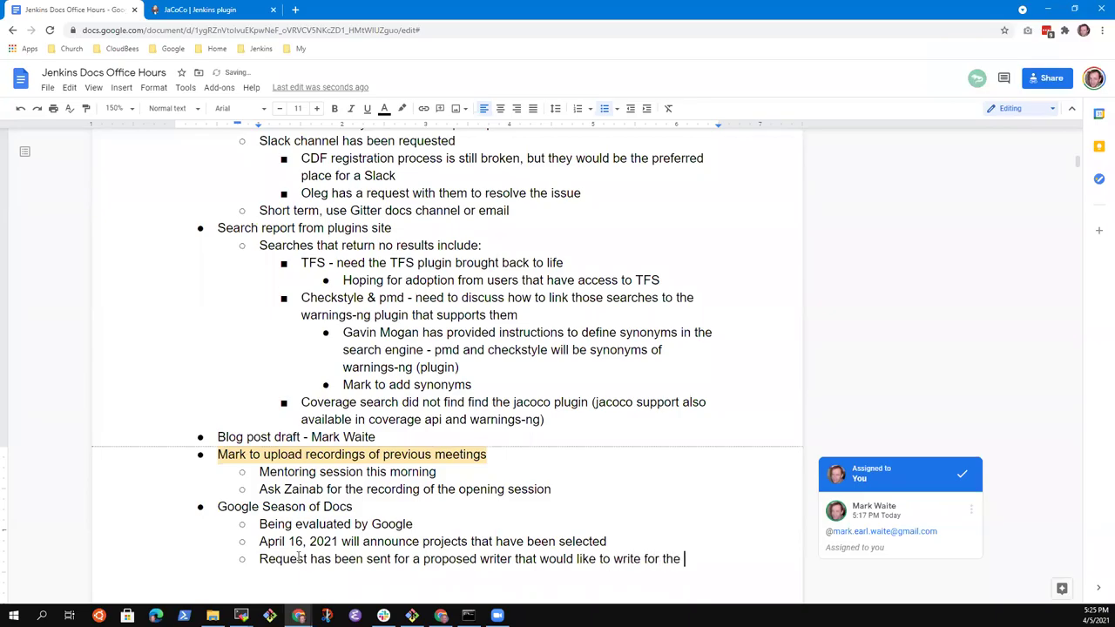
pyautogui.write('project')
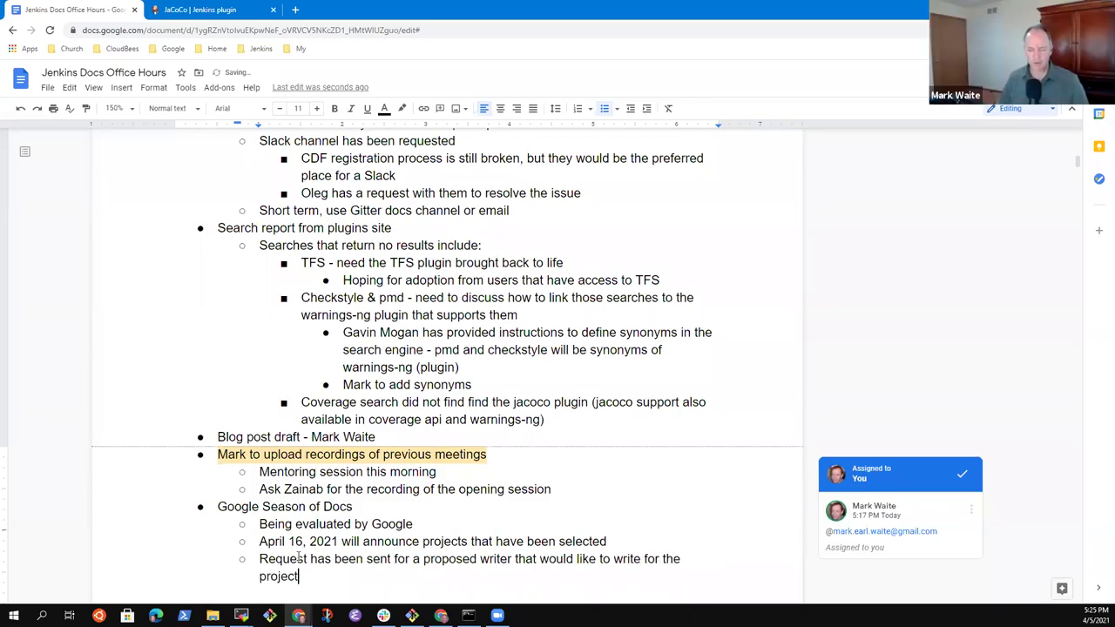
pyautogui.hotkey('ctrl', 'Left')
pyautogui.hotkey('ctrl', 'shift', 'Right')
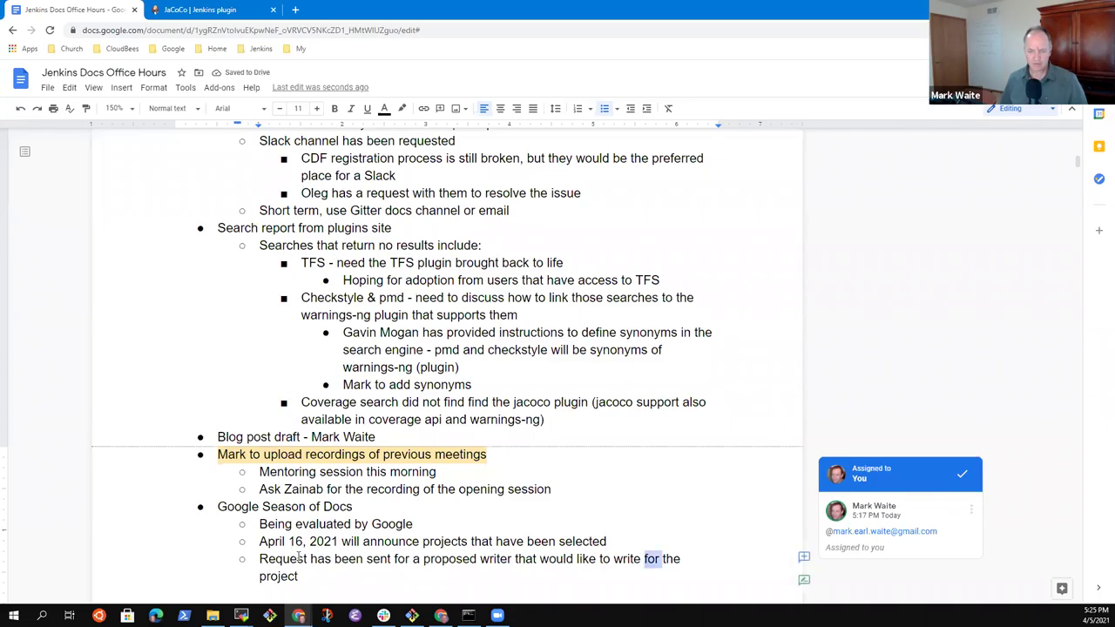
pyautogui.write('in')
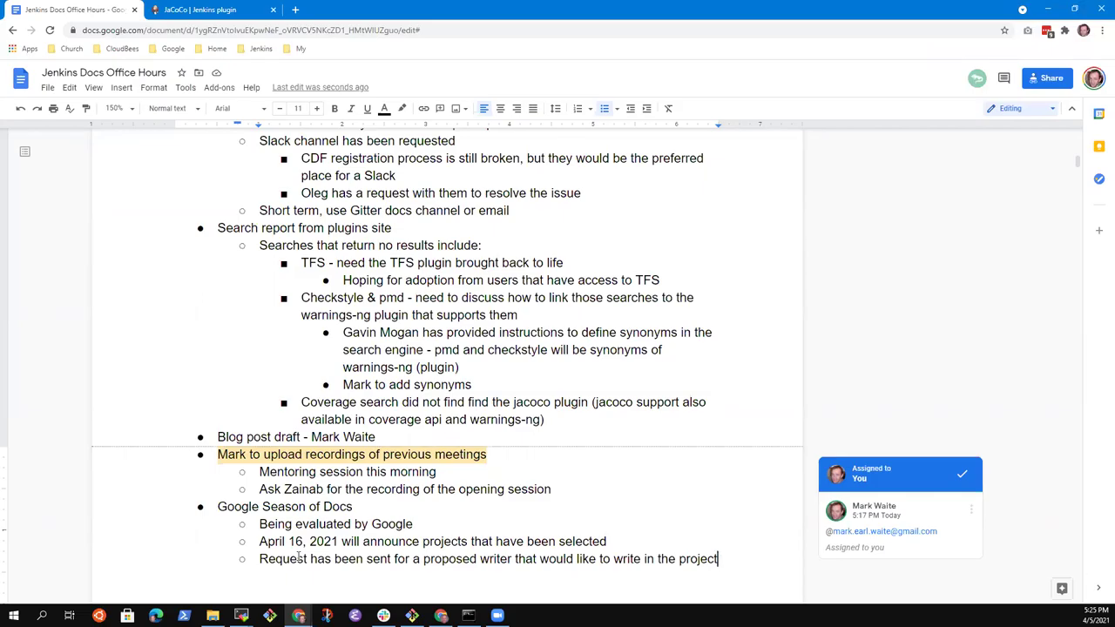
# Step: Add the sub-point 'Continue recruiting and inviting writers to ask to join'
pyautogui.press('Return')
pyautogui.write('Continue ')
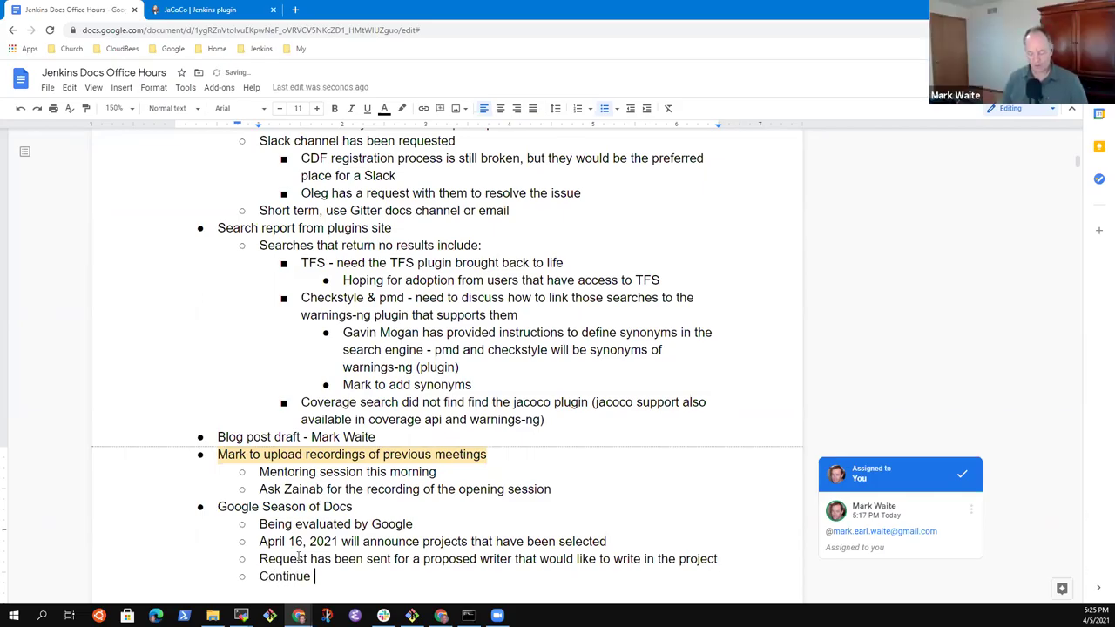
pyautogui.write('recruiting and i')
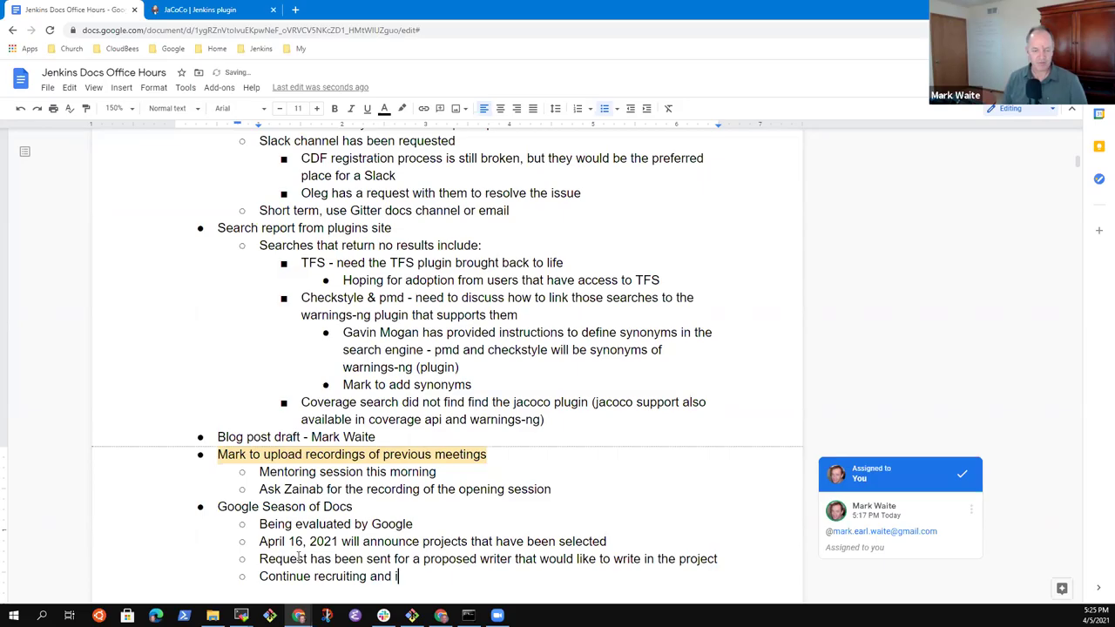
pyautogui.write('nvitign')
pyautogui.press('BackSpace')
pyautogui.press('BackSpace')
pyautogui.press('BackSpace')
pyautogui.press('BackSpace')
pyautogui.write('ing writers ')
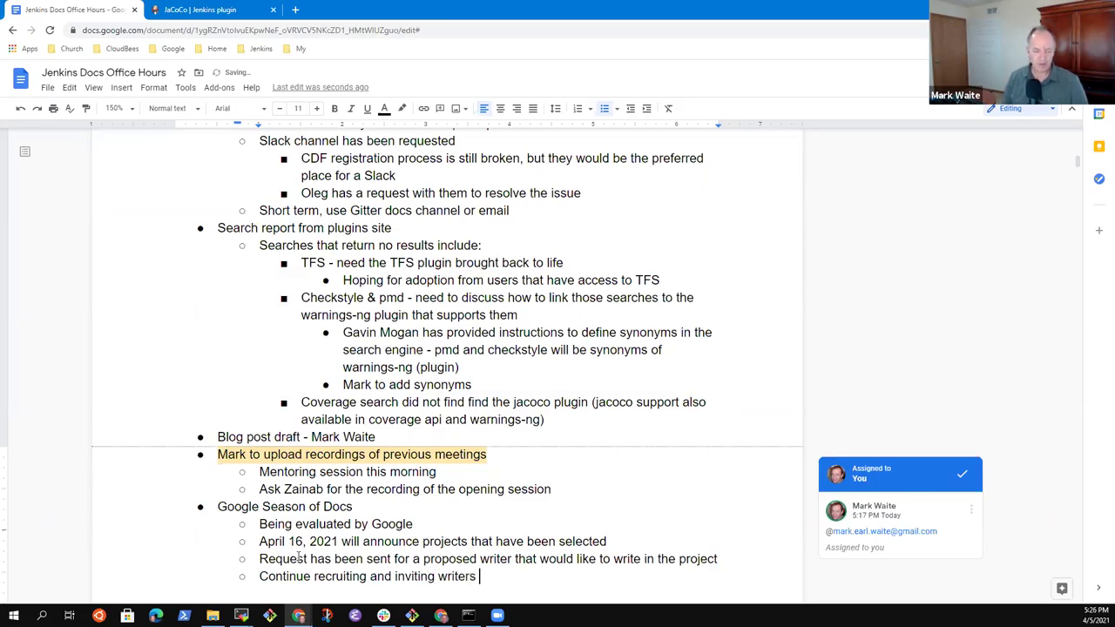
pyautogui.write('to ask to join')
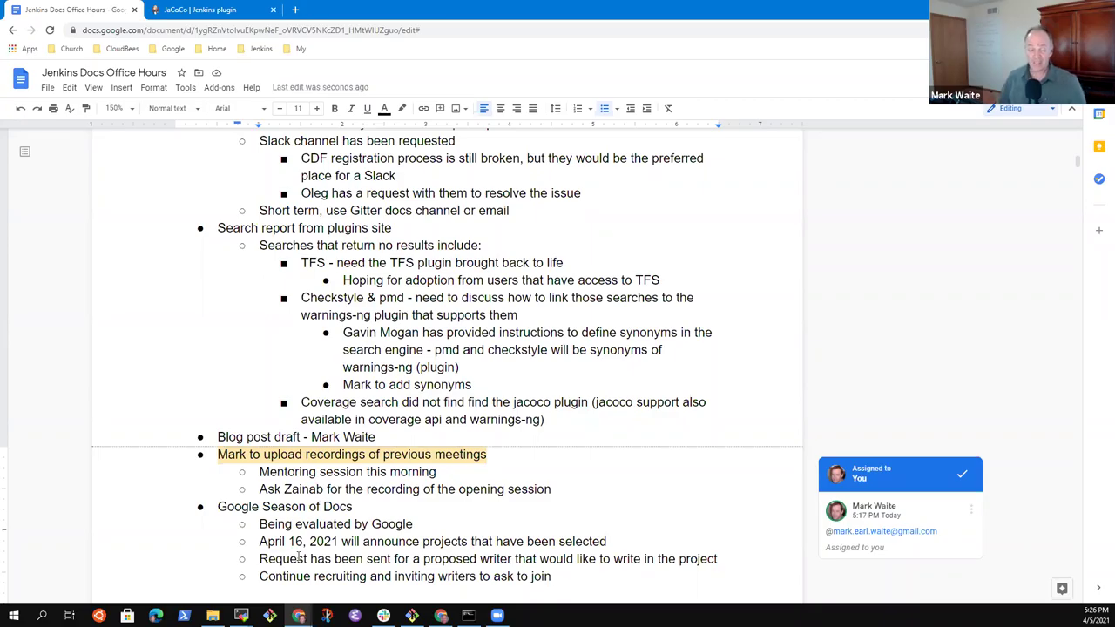
# Step: Nest an action item under it for a team member to propose a plan for choosing the writer
pyautogui.press('Return')
pyautogui.press('Tab')
pyautogui.write('Tw')
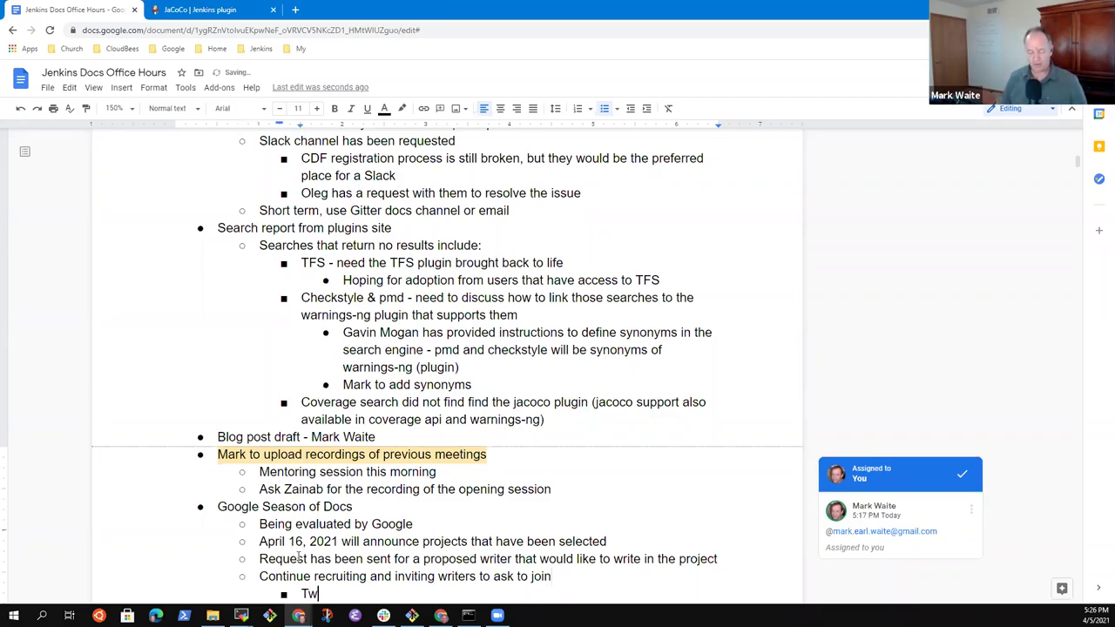
pyautogui.press('BackSpace')
pyautogui.press('BackSpace')
pyautogui.press('BackSpace')
pyautogui.press('BackSpace')
pyautogui.press('BackSpace')
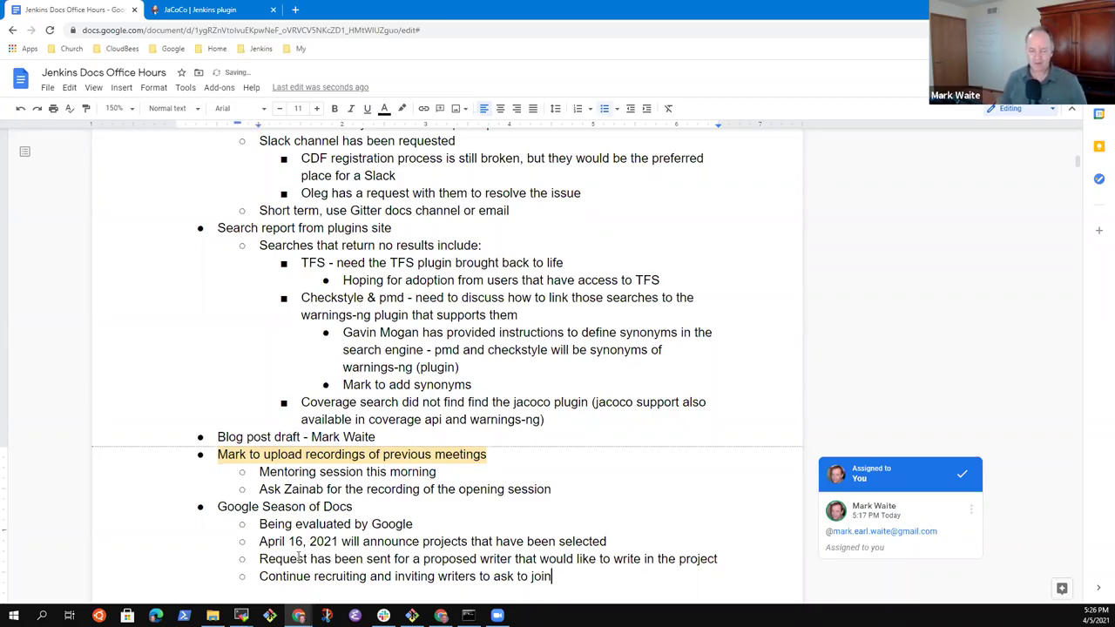
pyautogui.press('Return')
pyautogui.press('Tab')
pyautogui.write('Mark propo')
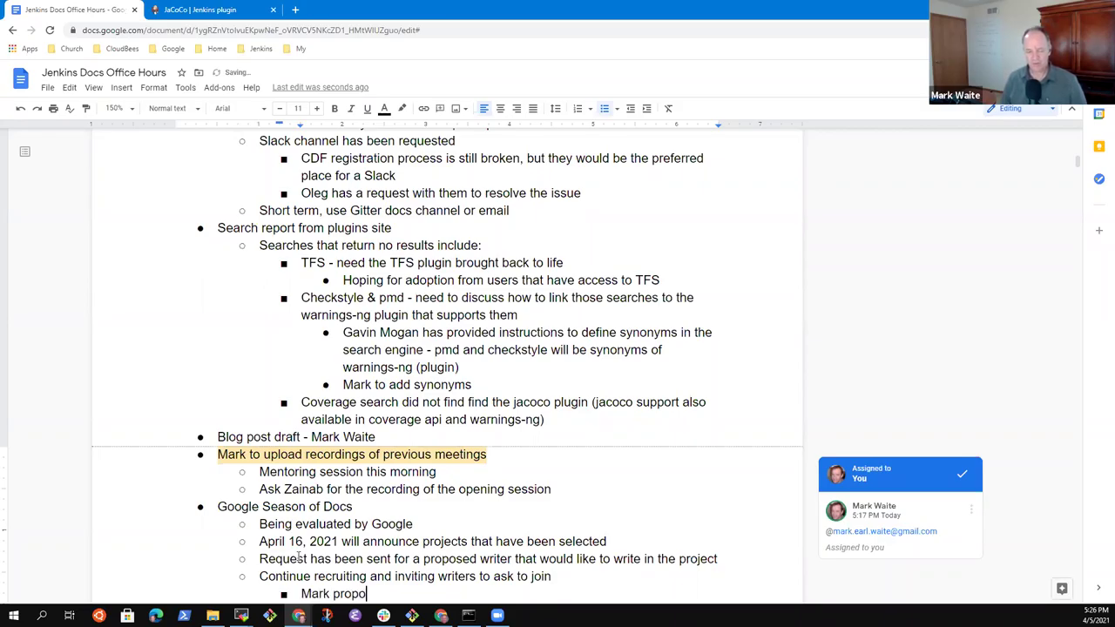
pyautogui.write('se a plan for ')
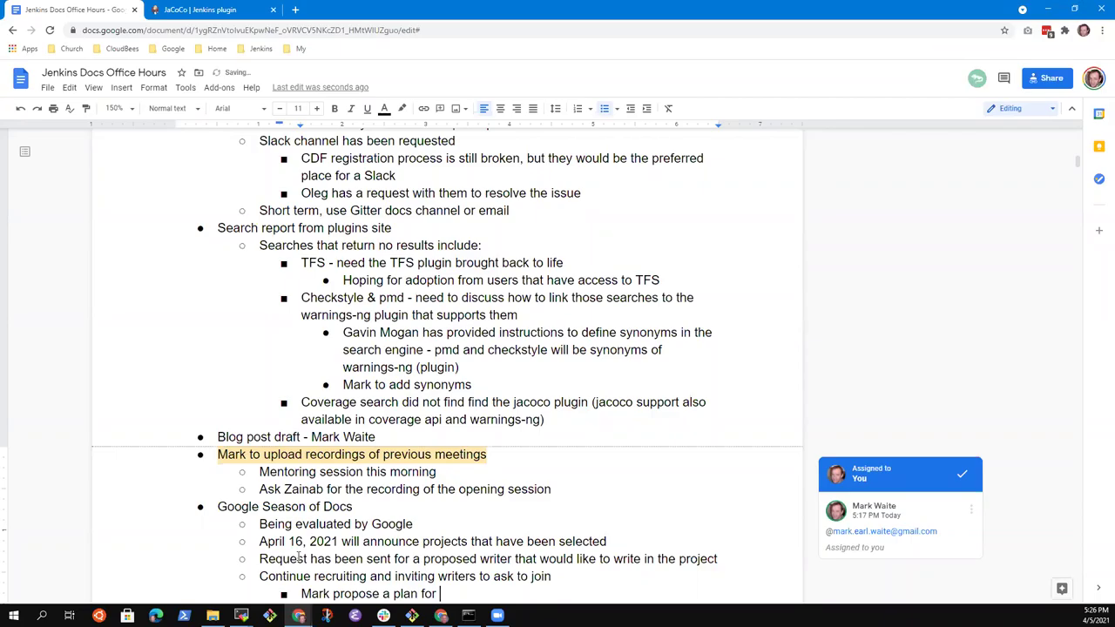
pyautogui.write('choosin')
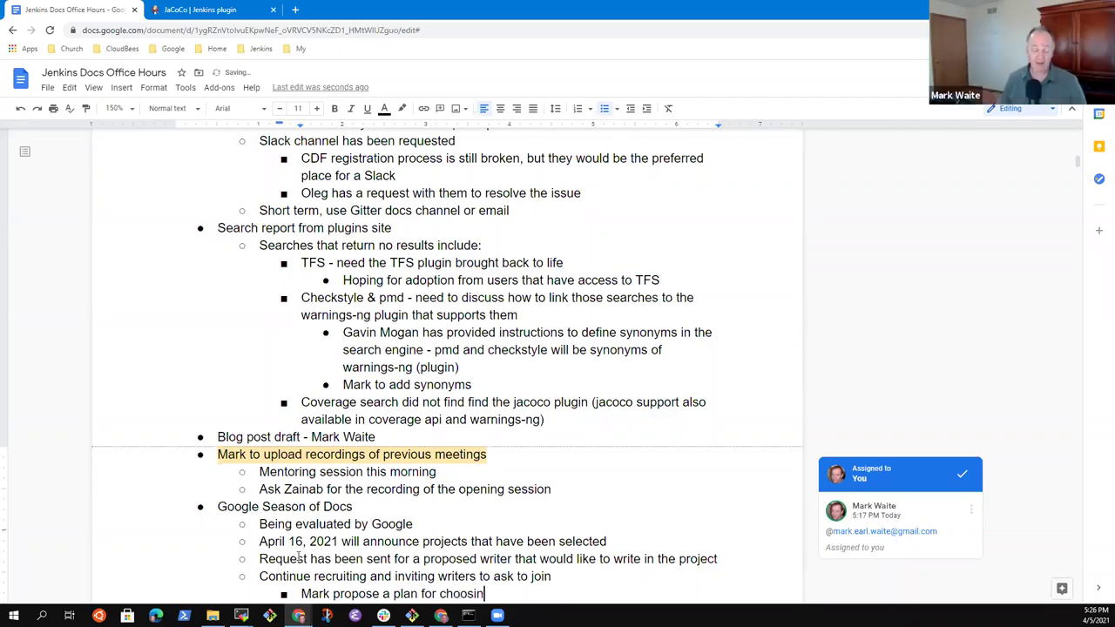
pyautogui.write('g the writ')
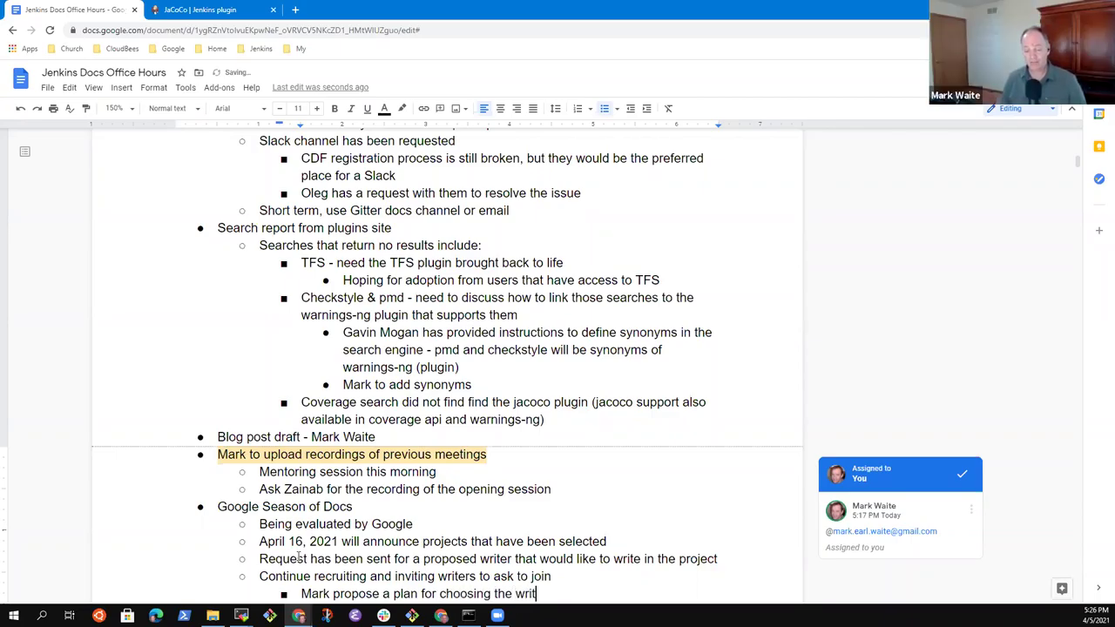
pyautogui.write('er')
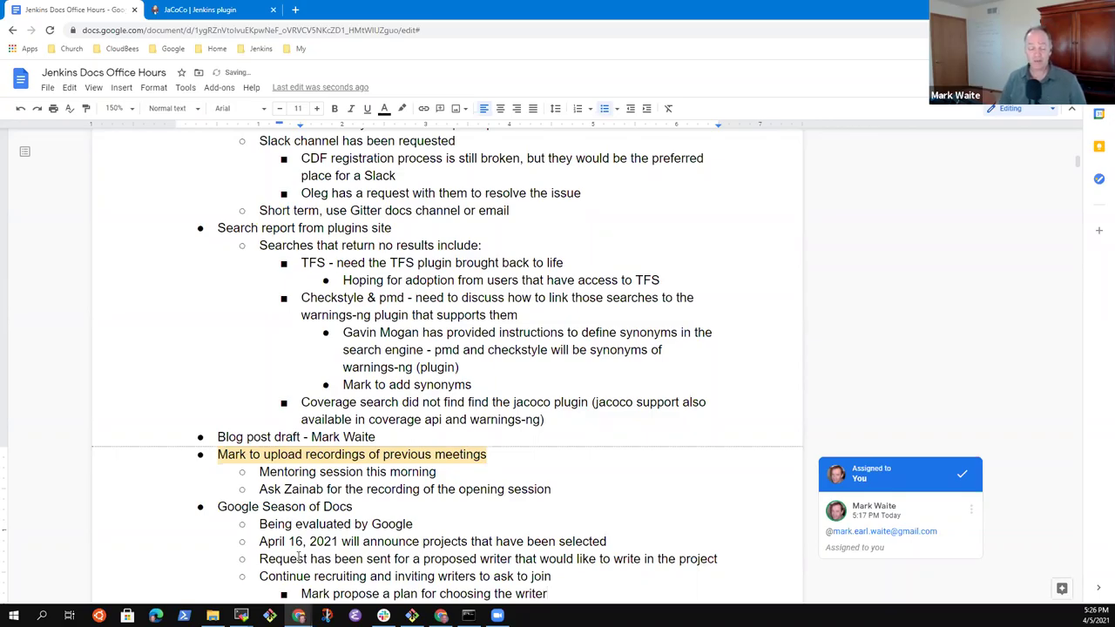
pyautogui.press('Down')
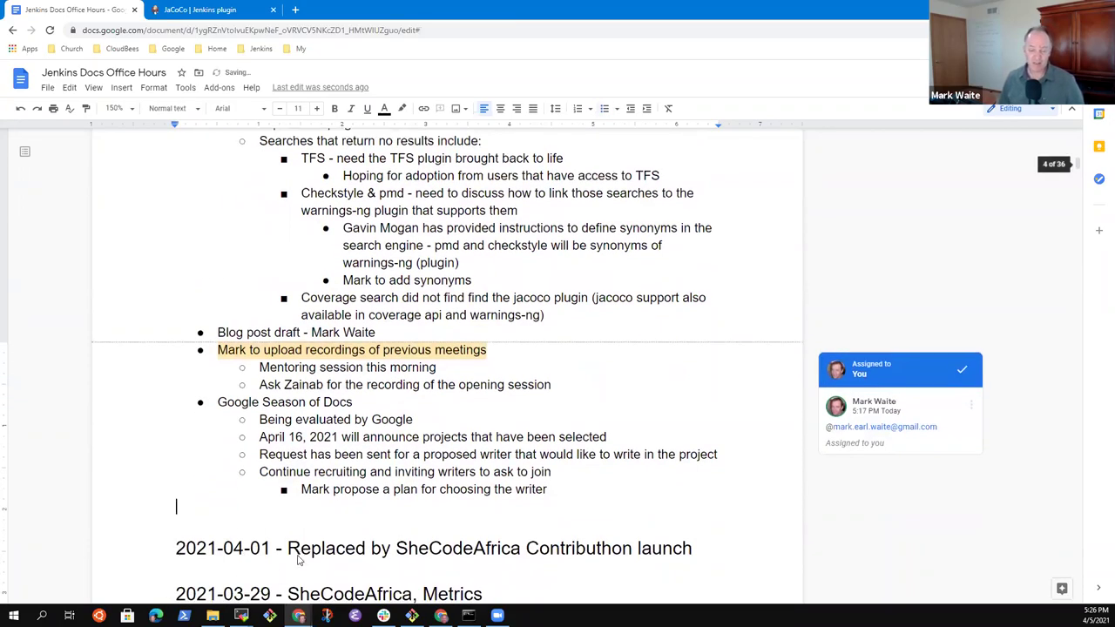
pyautogui.press('Up')
pyautogui.press('End')
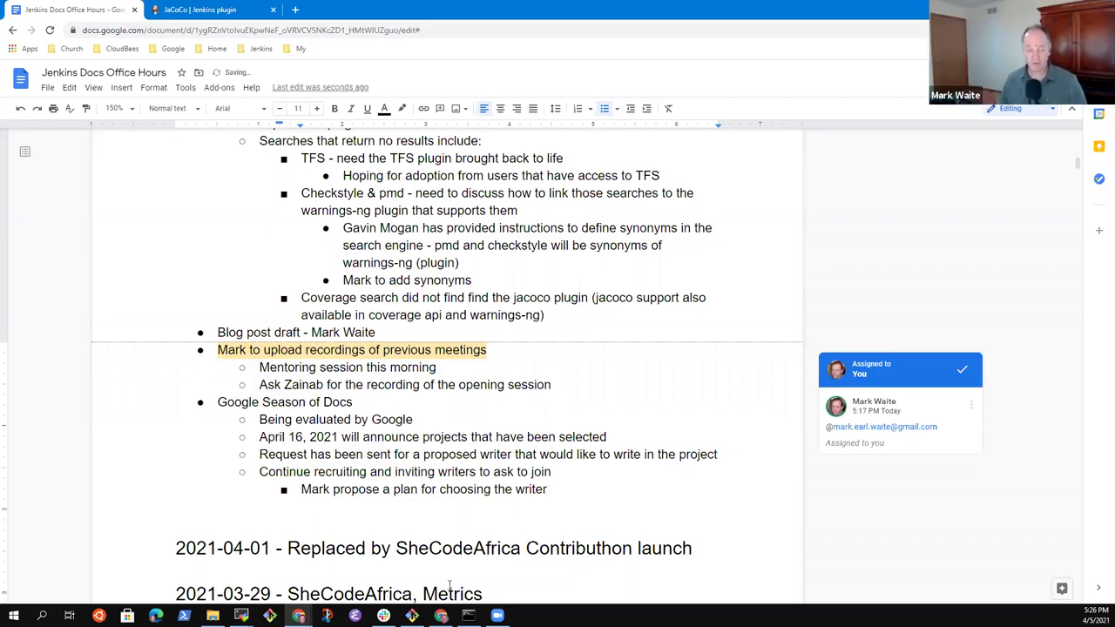
pyautogui.click(428, 476)
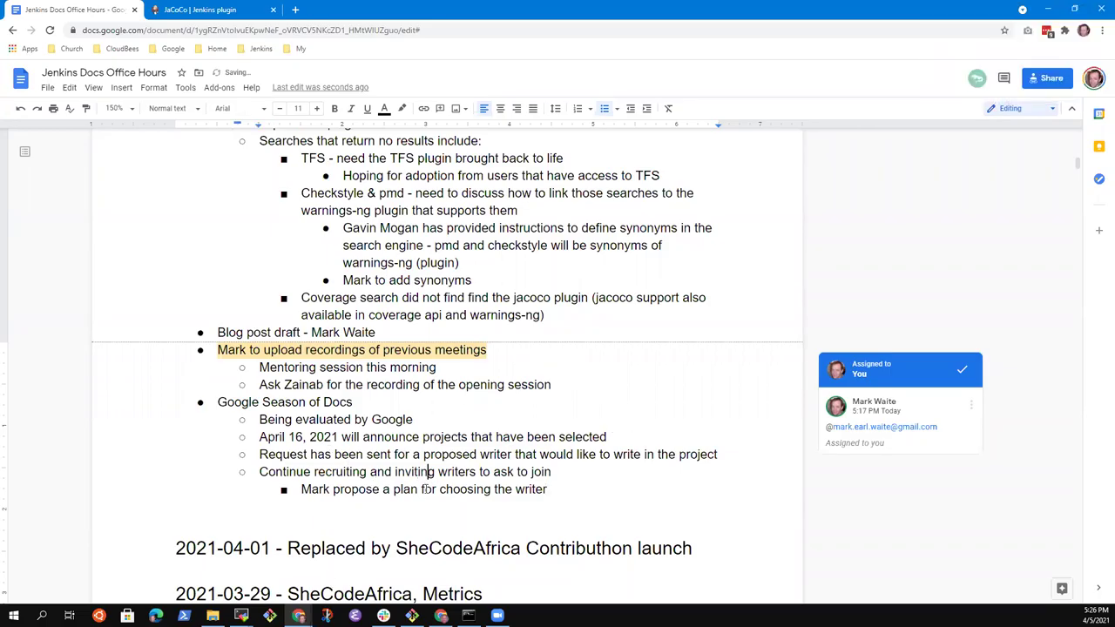